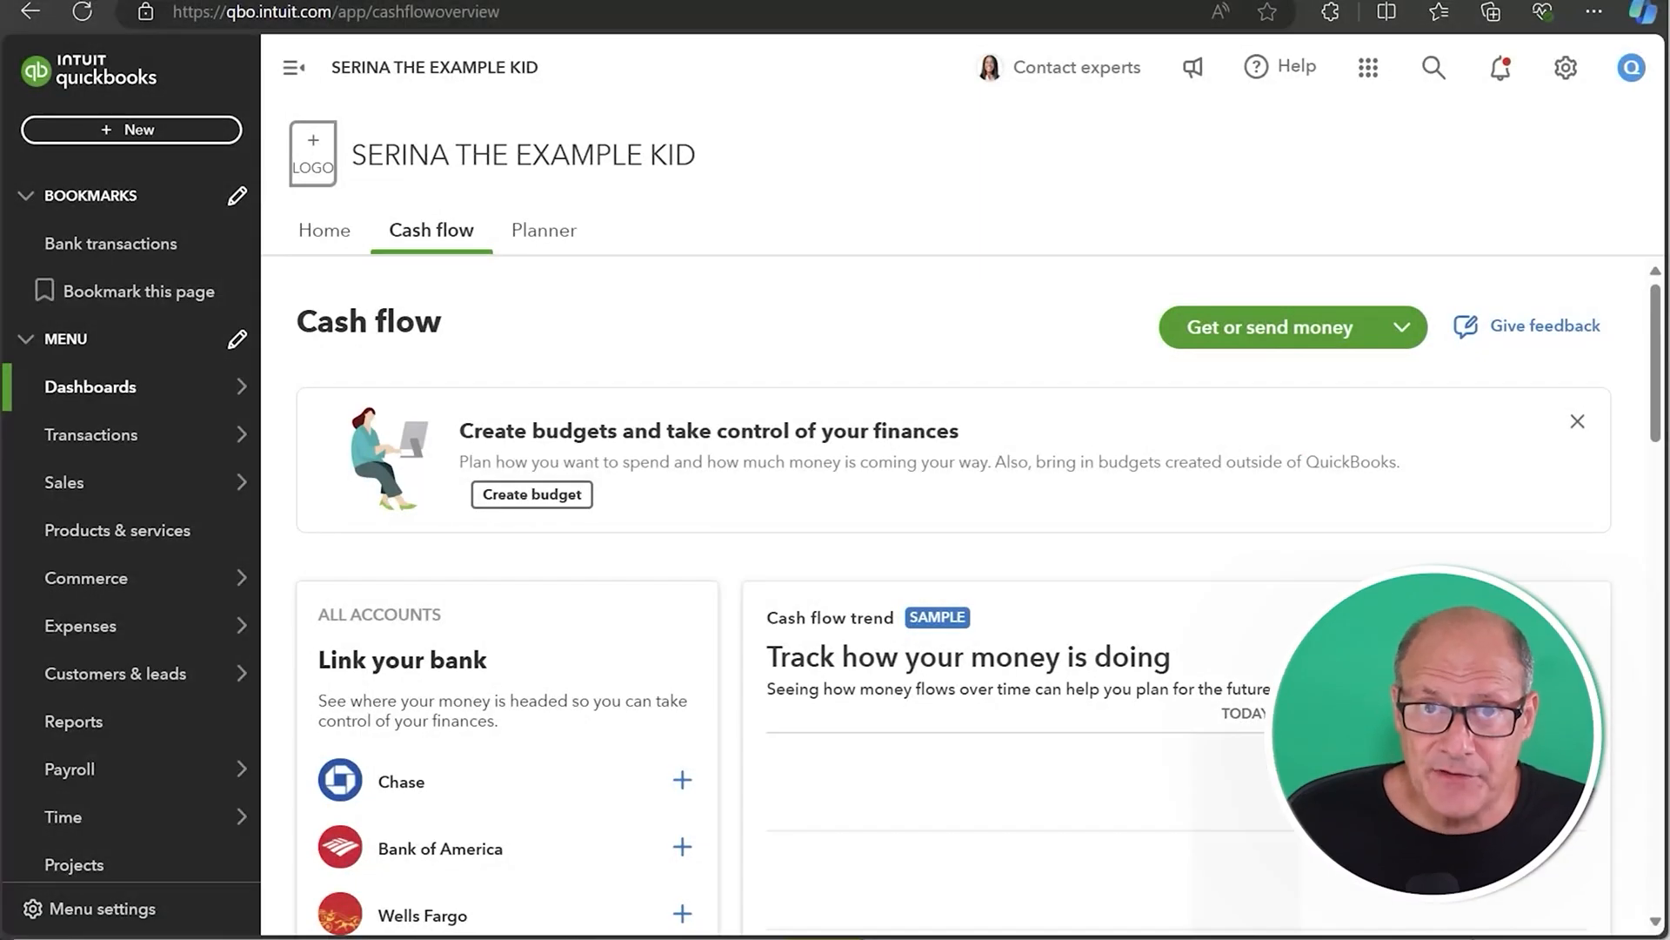
- Open the Budgeting tool and start creating a new budget
click(1566, 70)
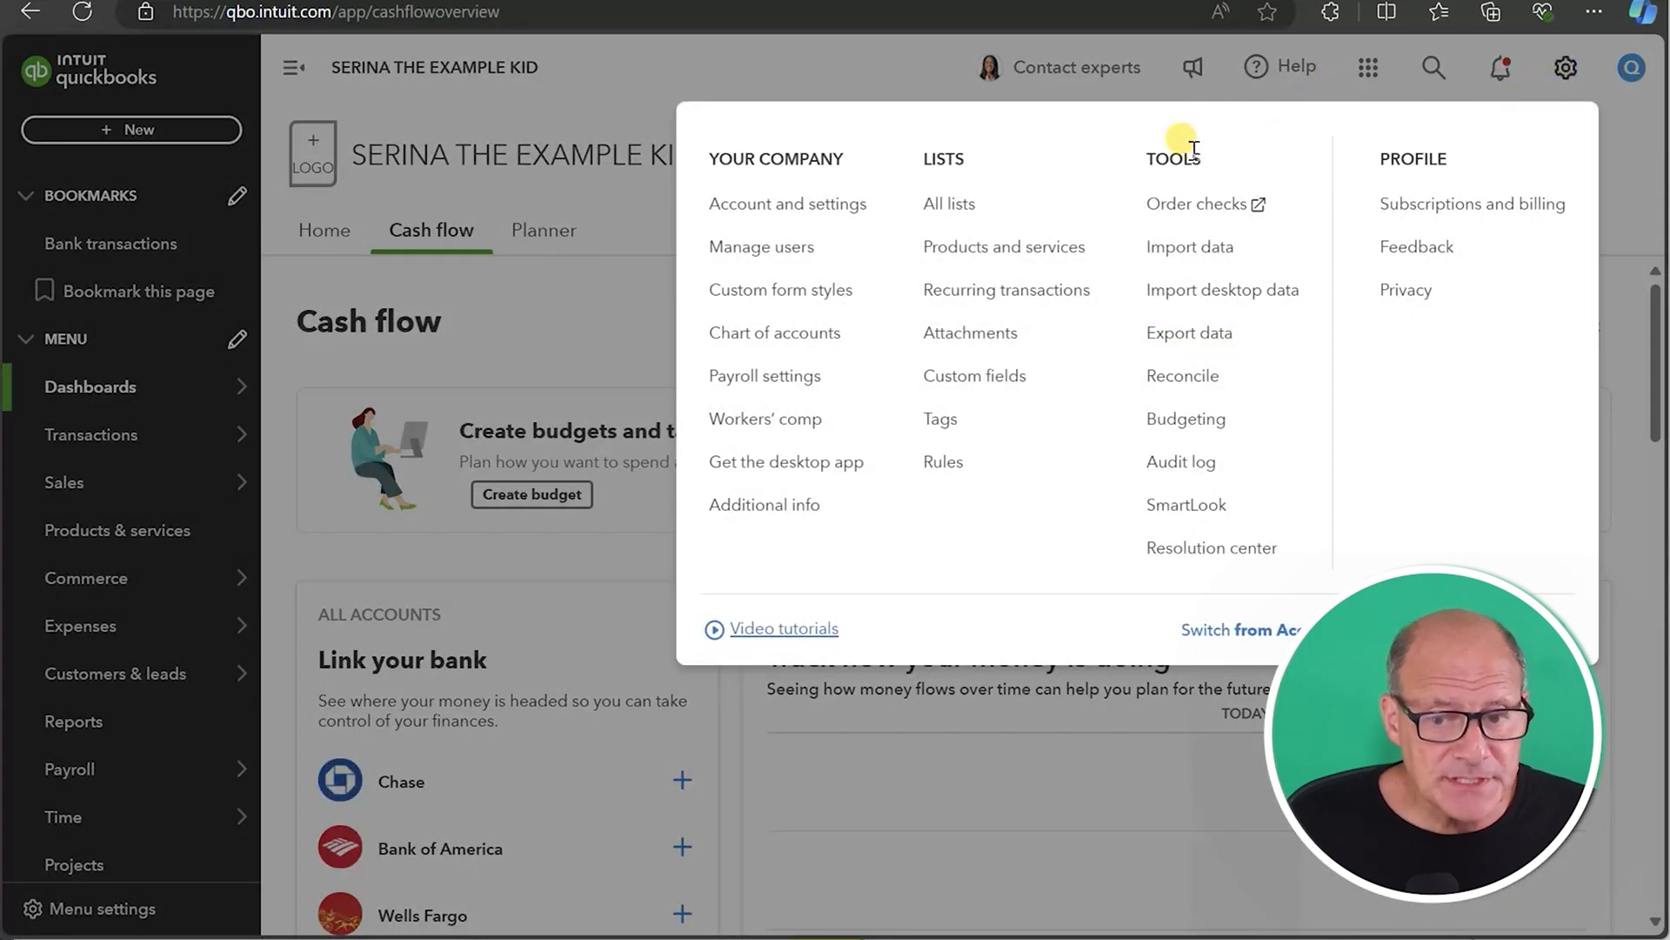
click(1185, 418)
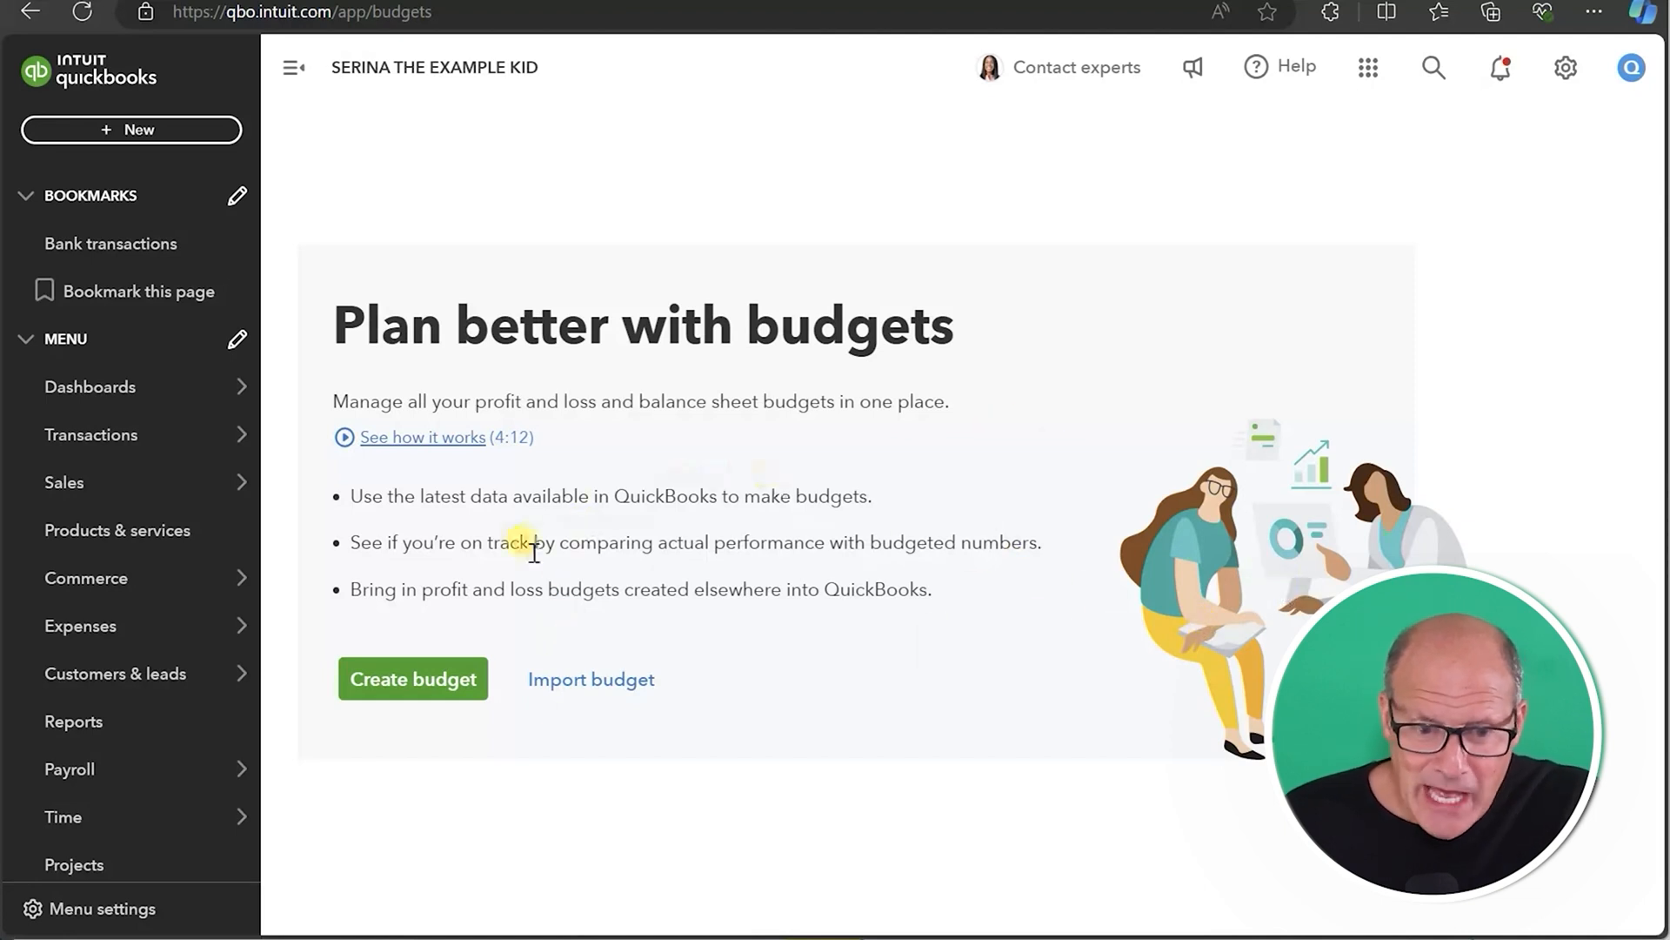
click(454, 678)
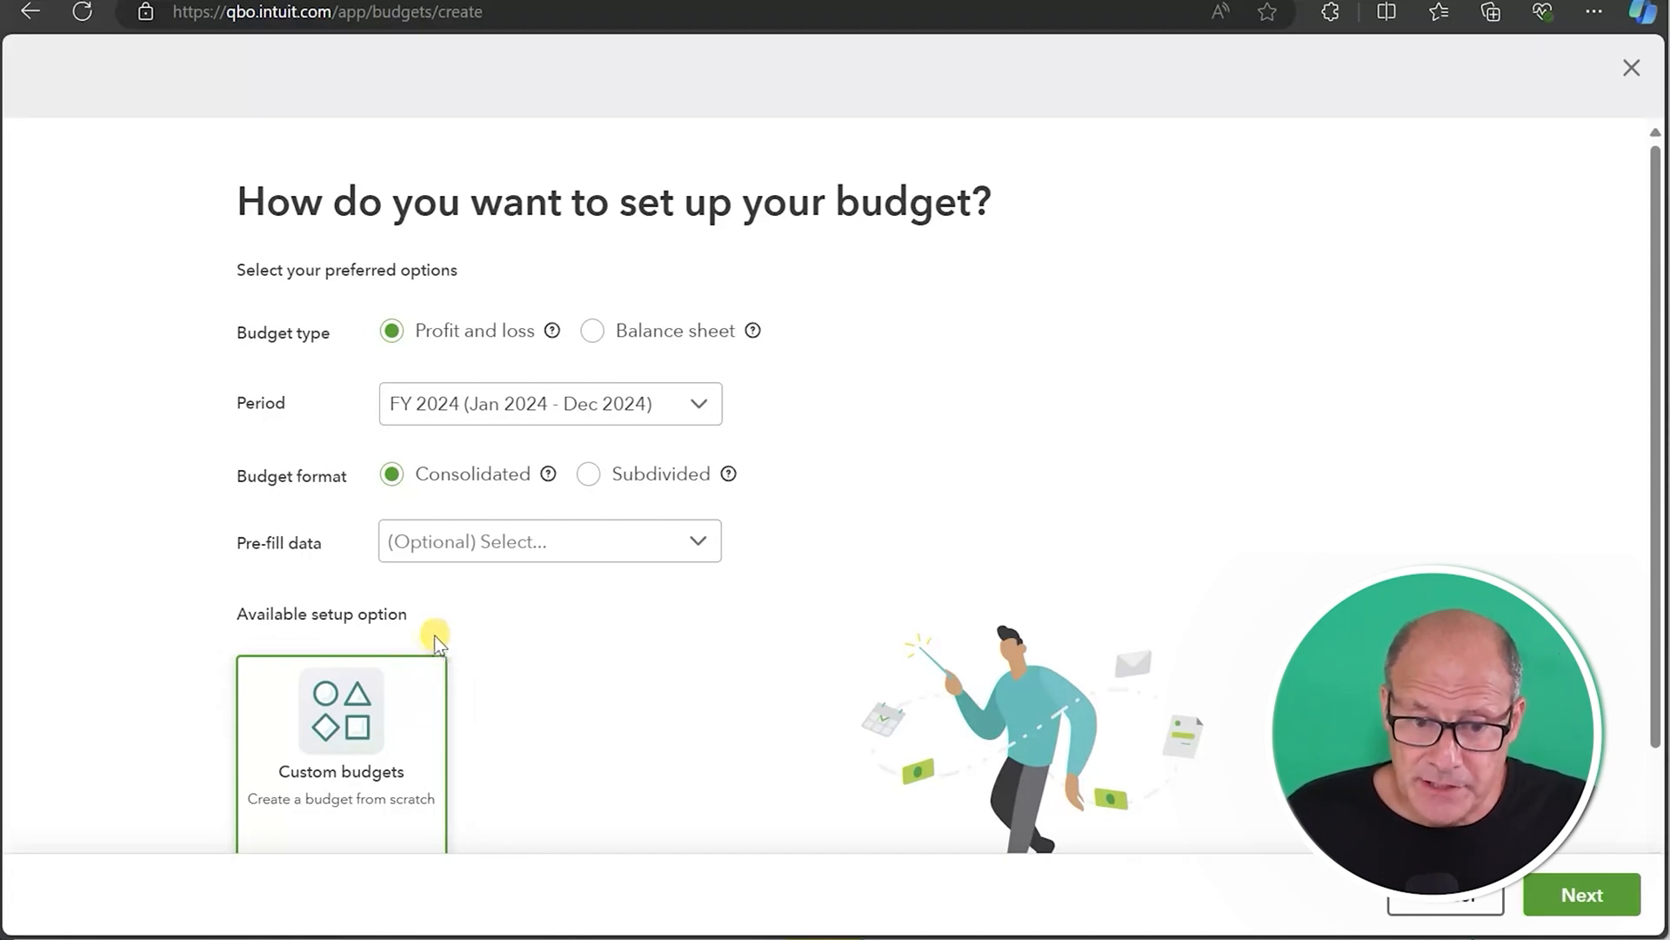
- Set up a consolidated custom profit and loss budget for the period FY 2026 (Jan 2026 - Dec 2026)
click(447, 330)
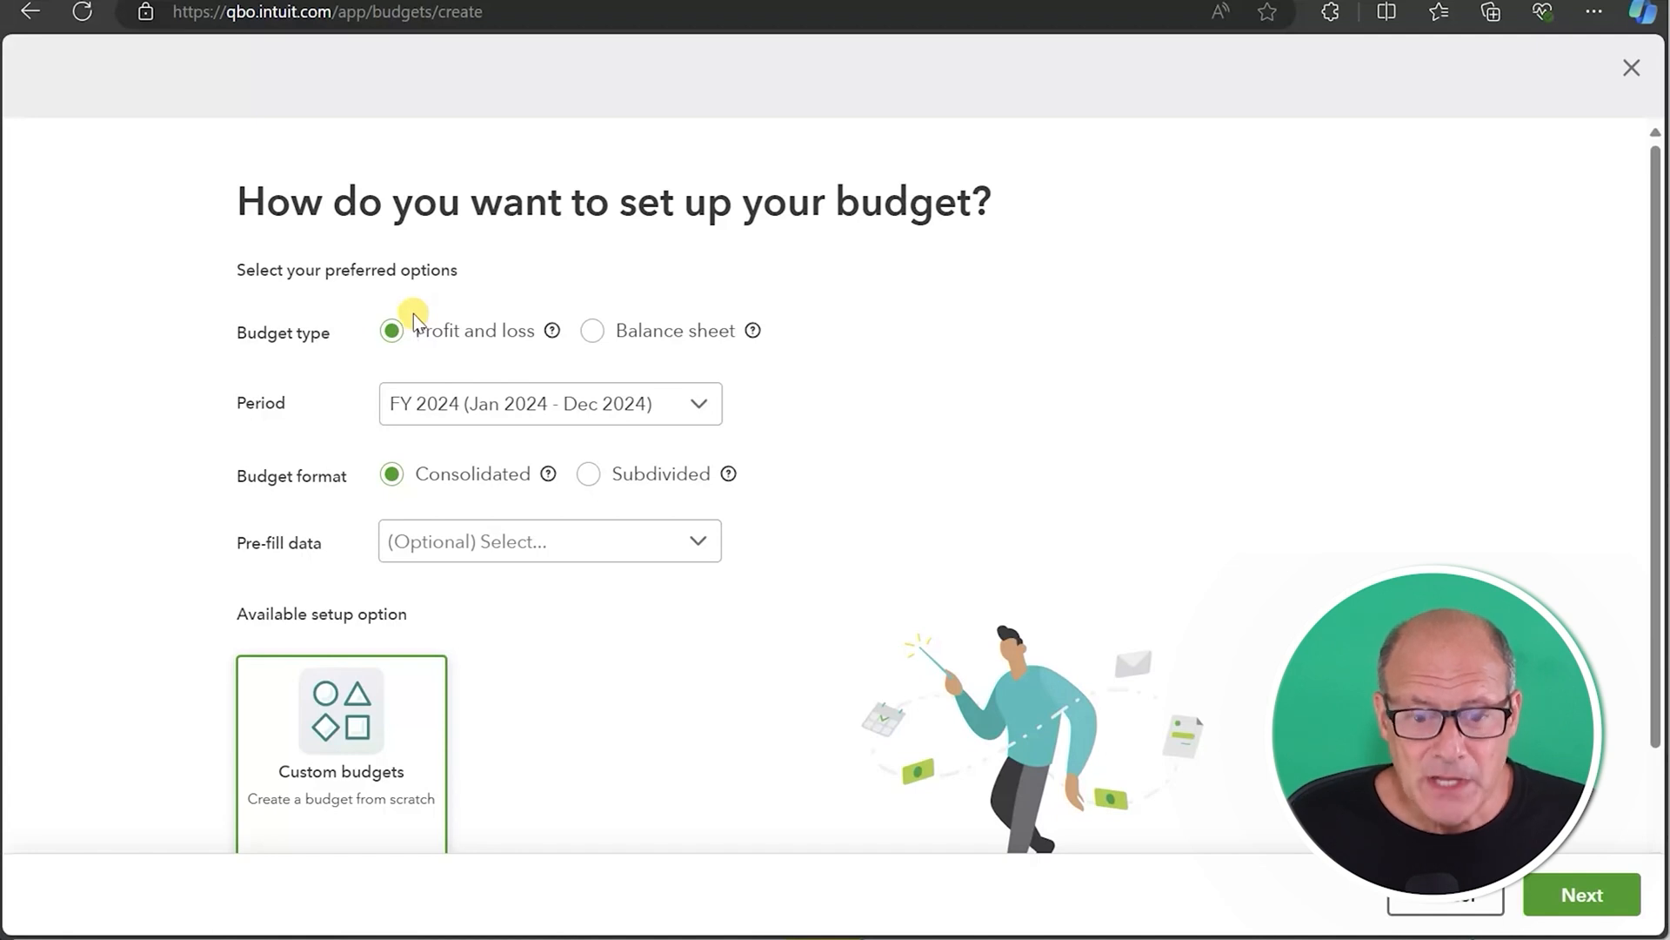
click(589, 404)
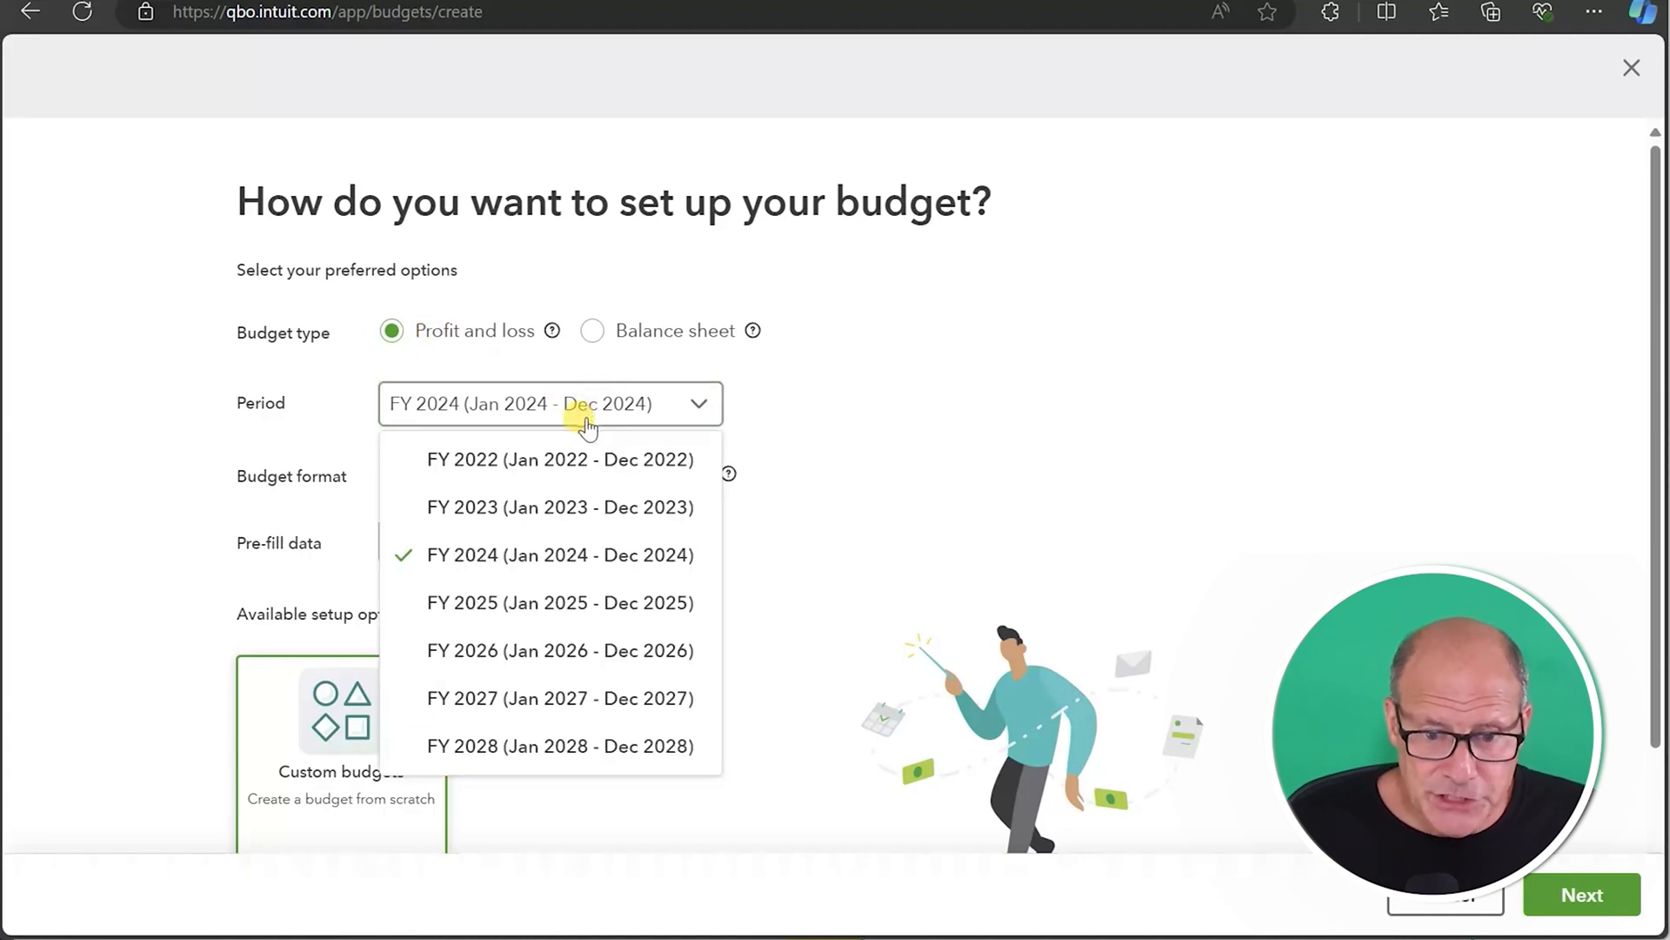
click(601, 648)
scroll(604, 613, down, 2)
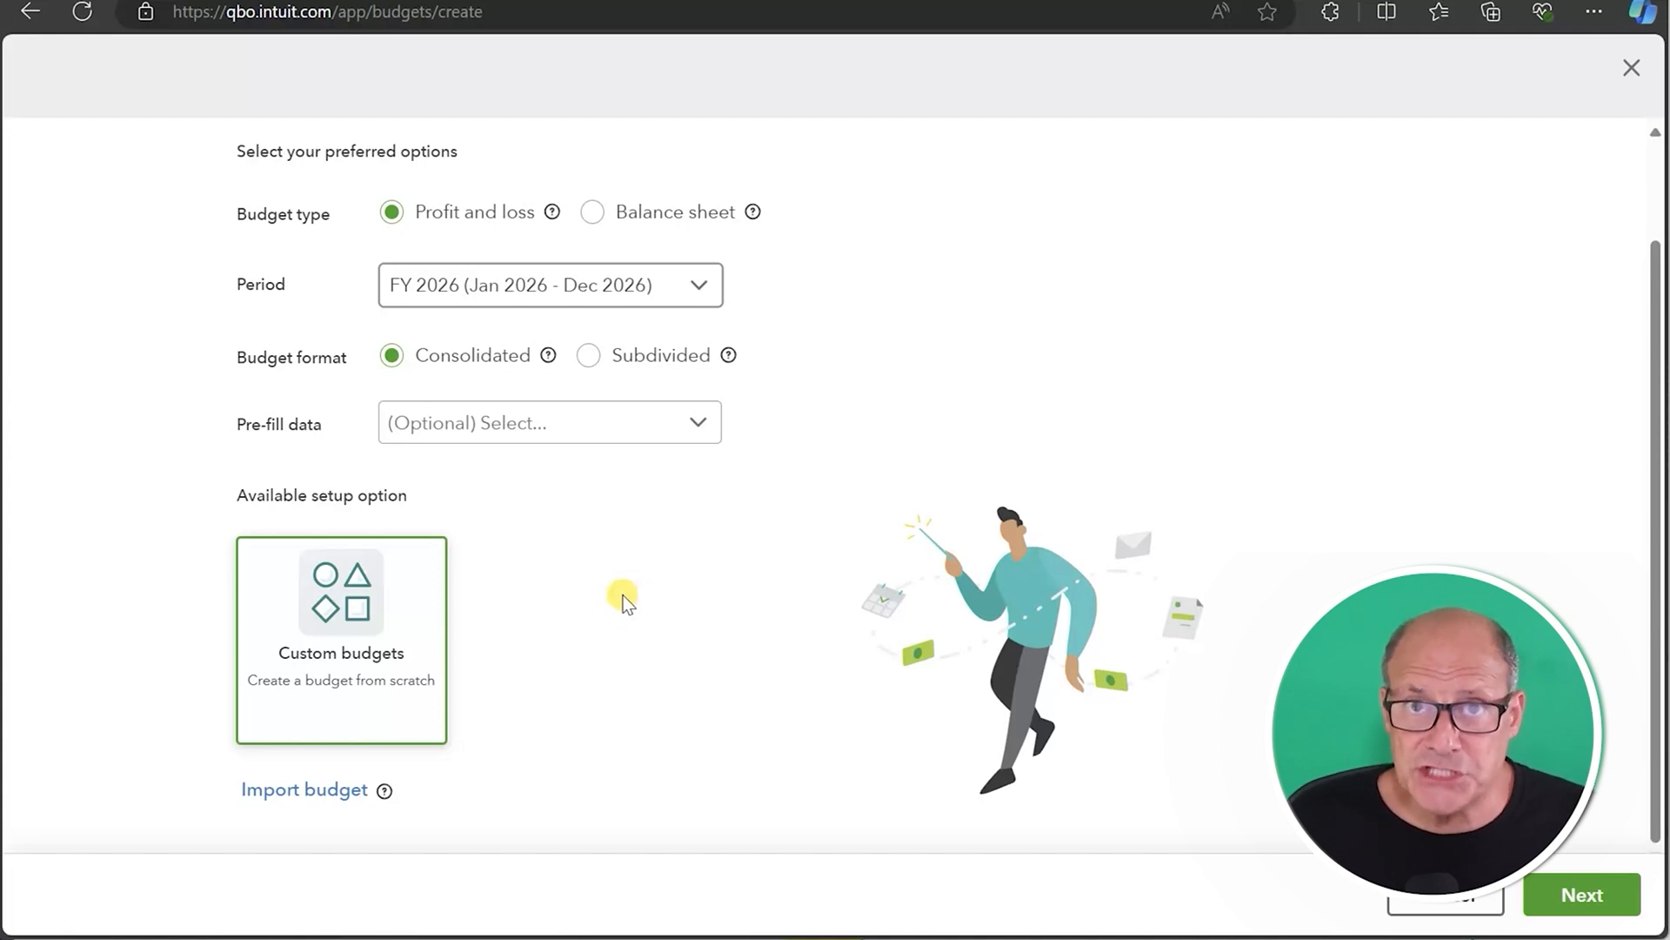
click(1556, 899)
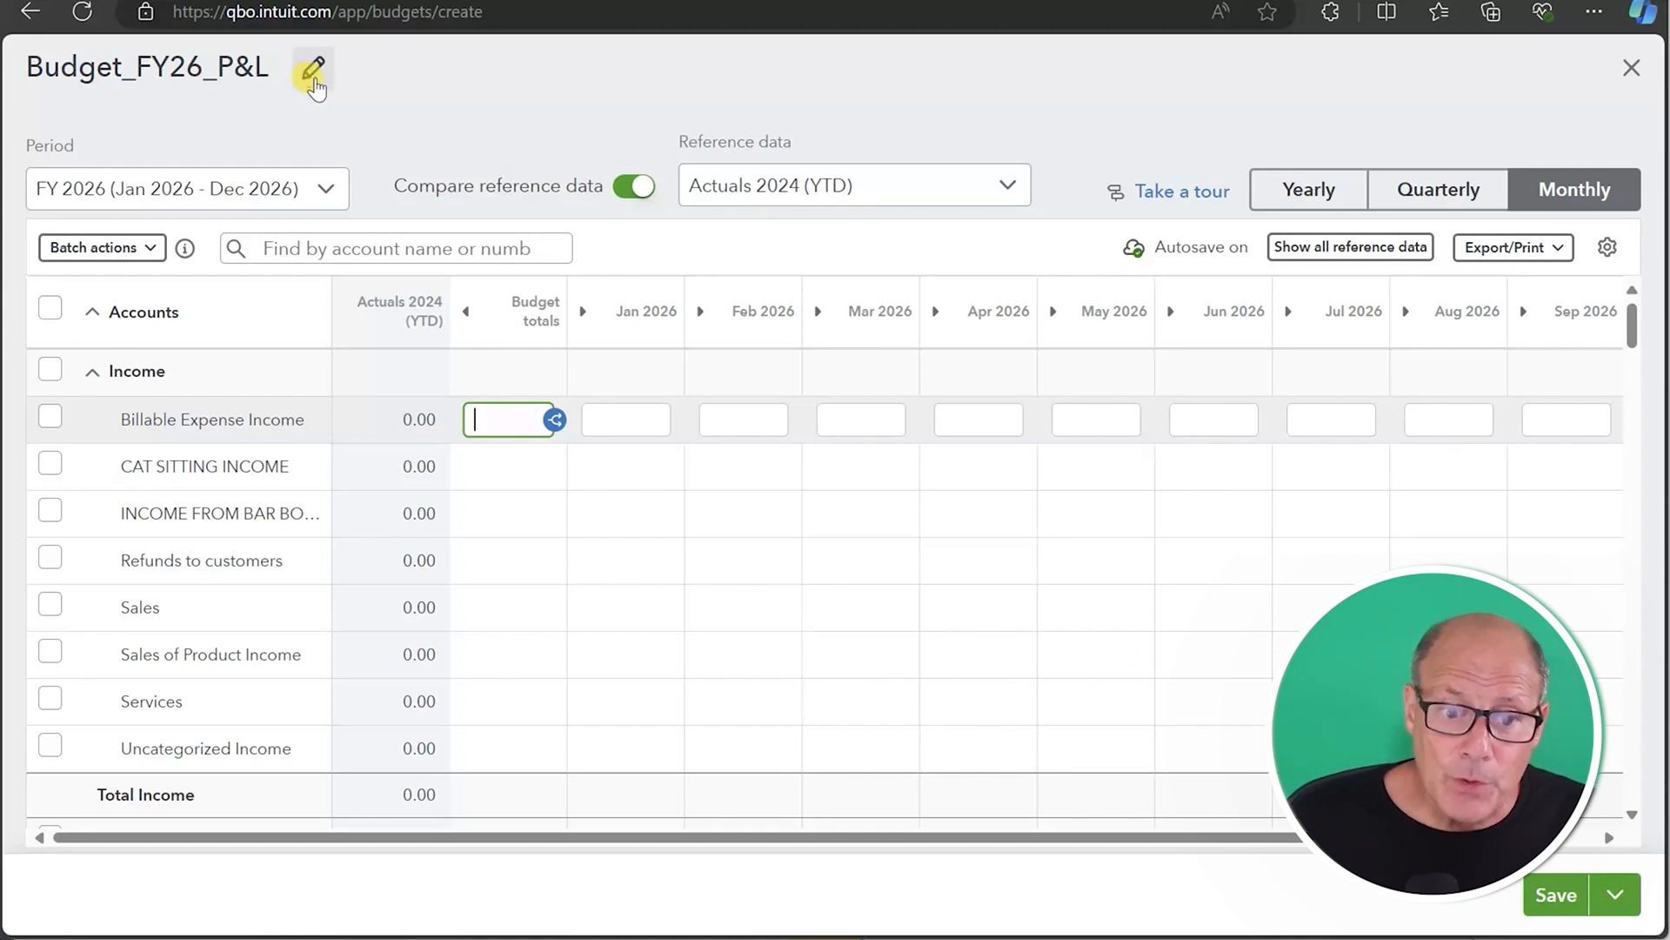
- Rename the budget to the owner's first name followed by "Second Quarter" and save it
click(313, 76)
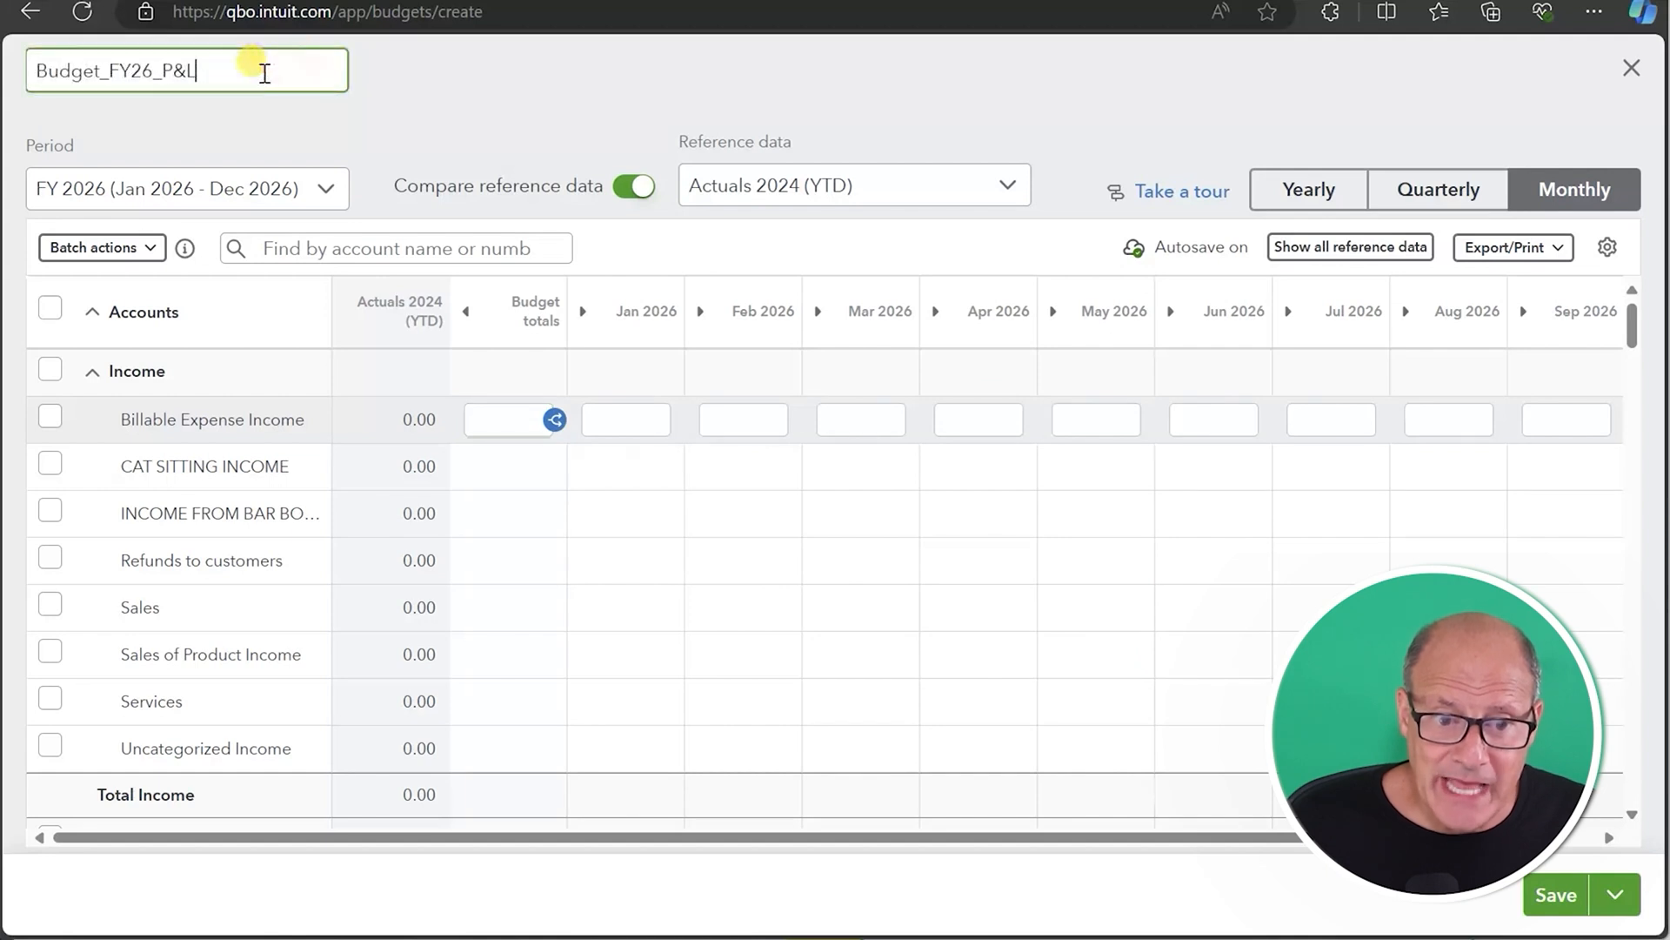
drag(263, 73, 17, 16)
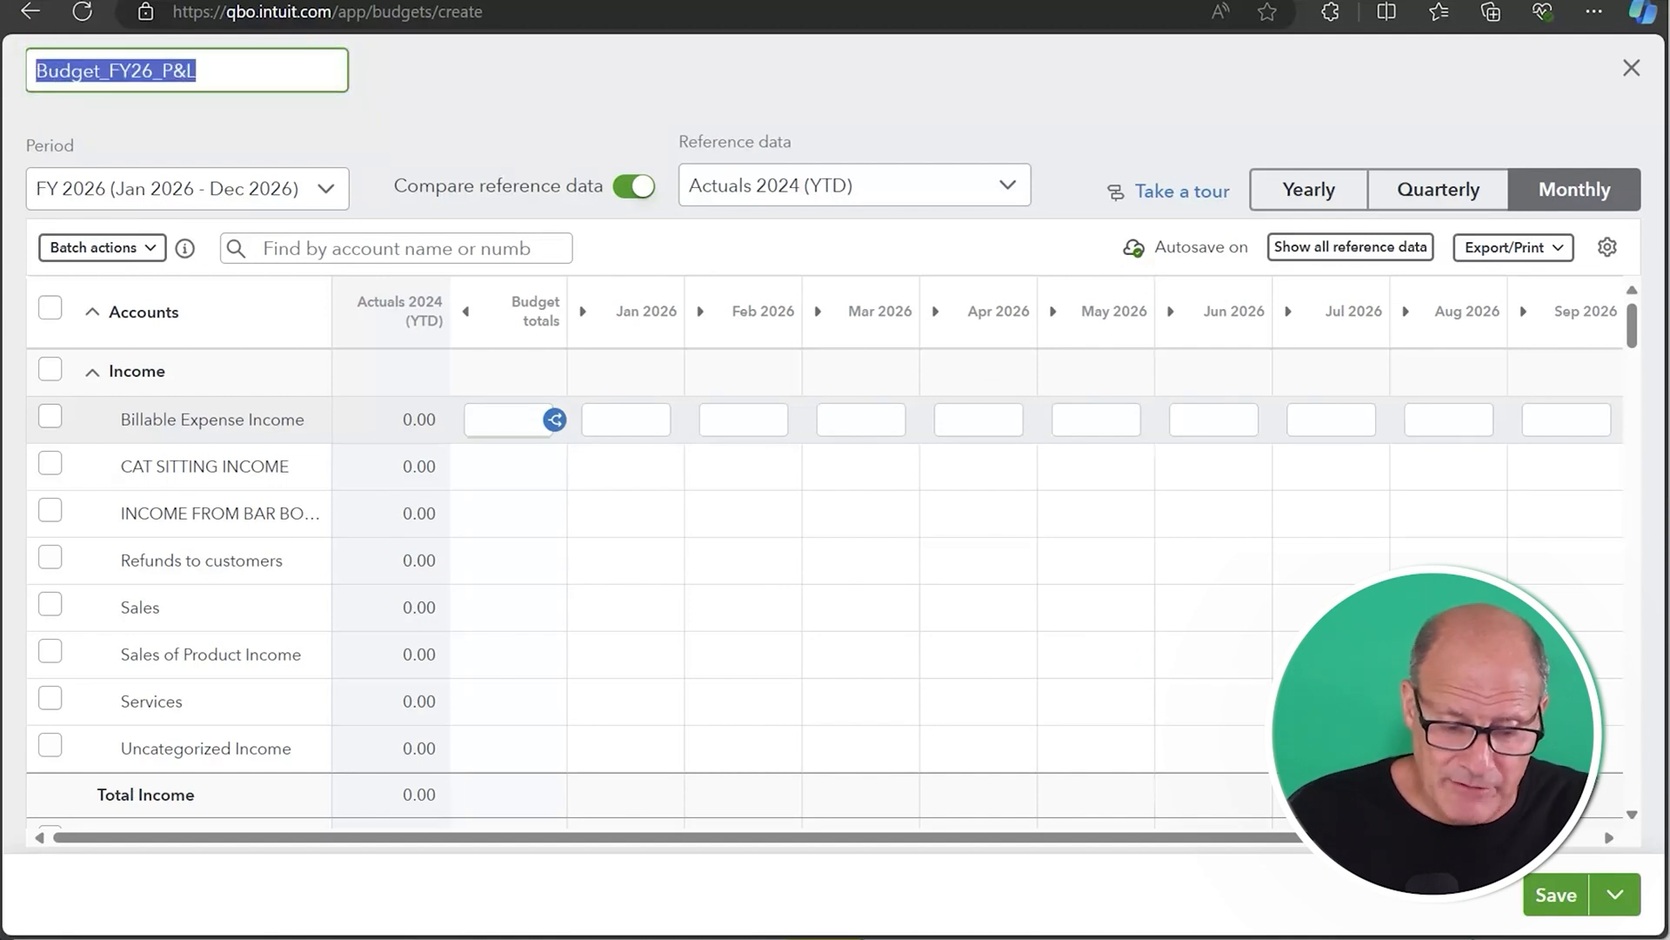
text(S)
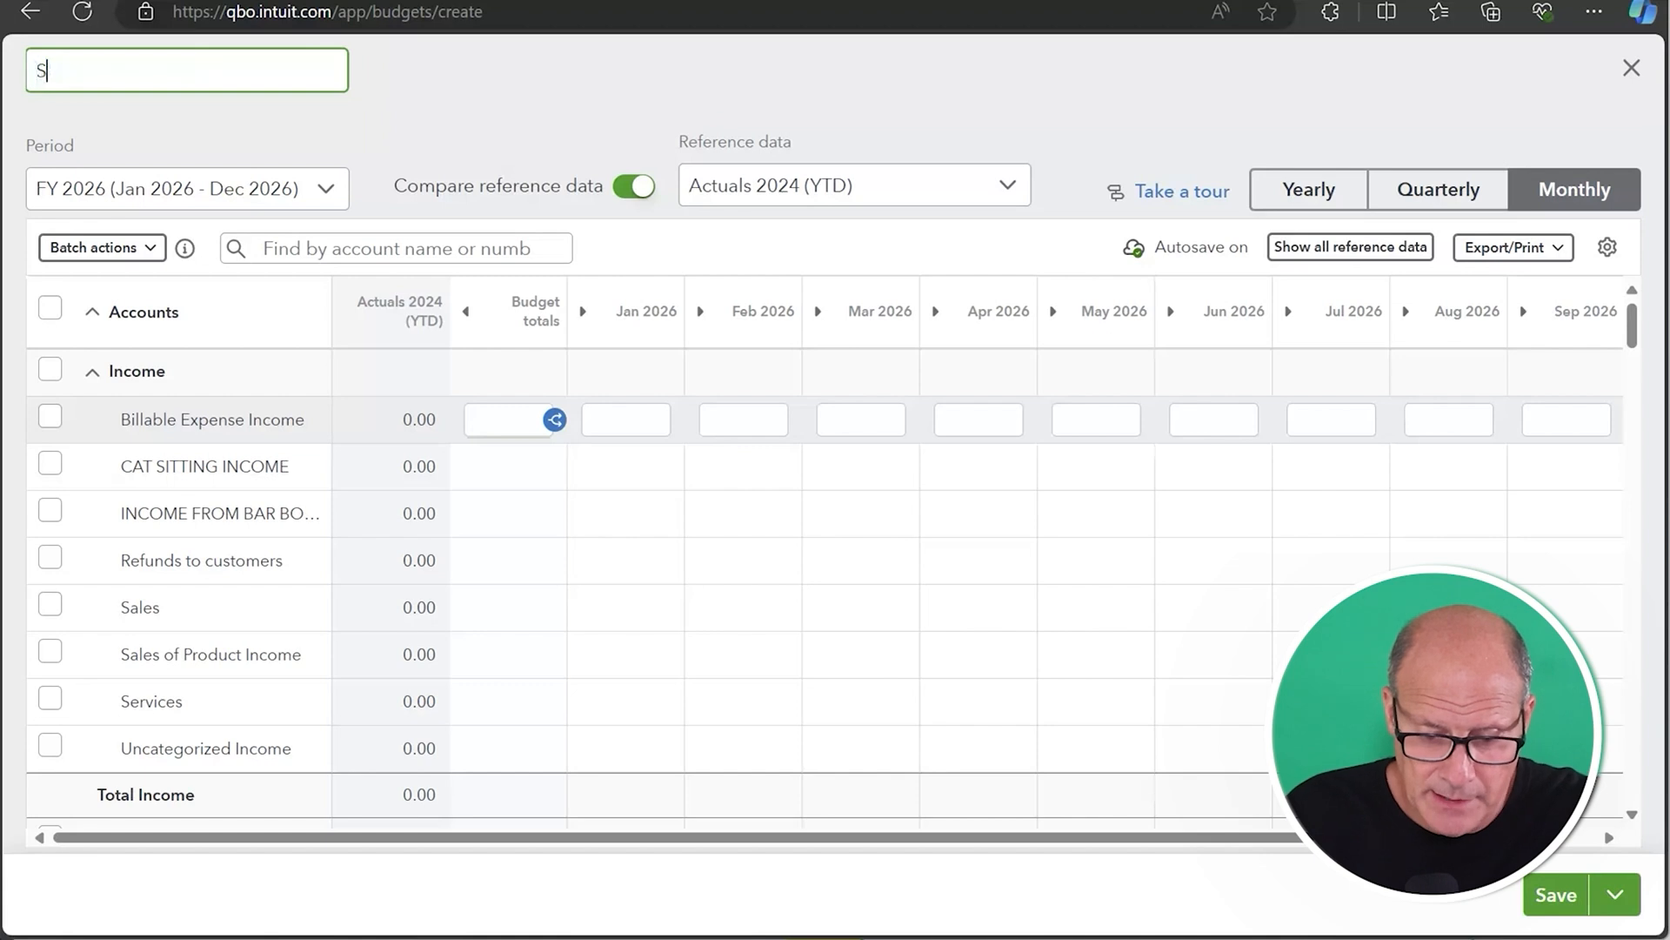
text(erina )
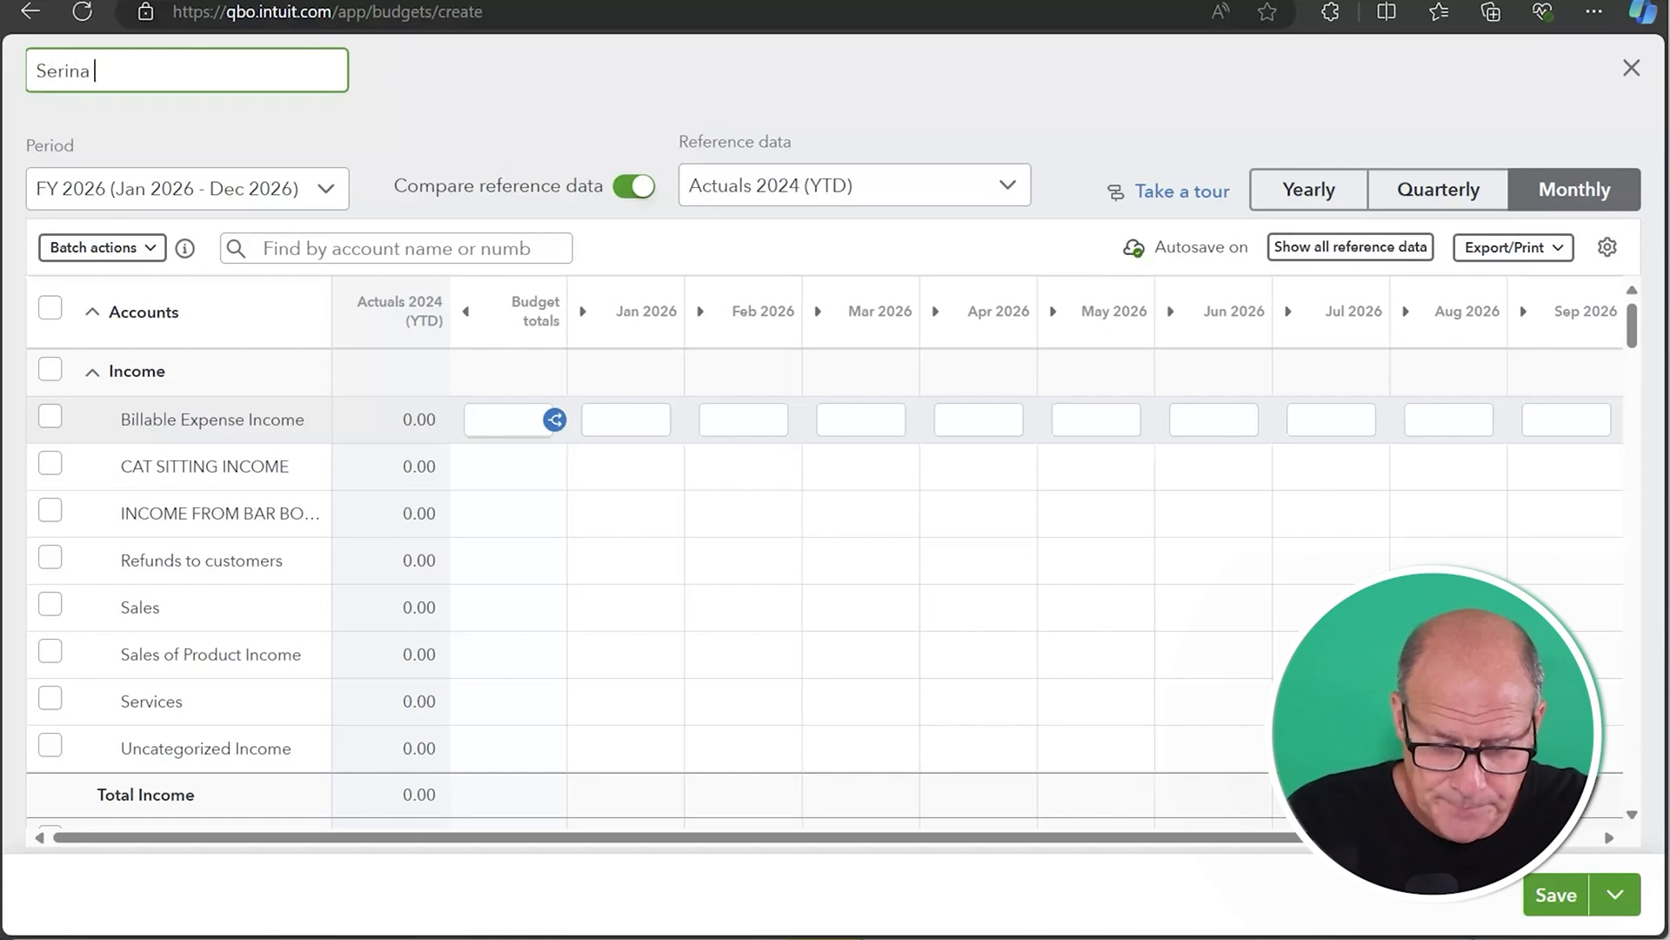
text(Seco)
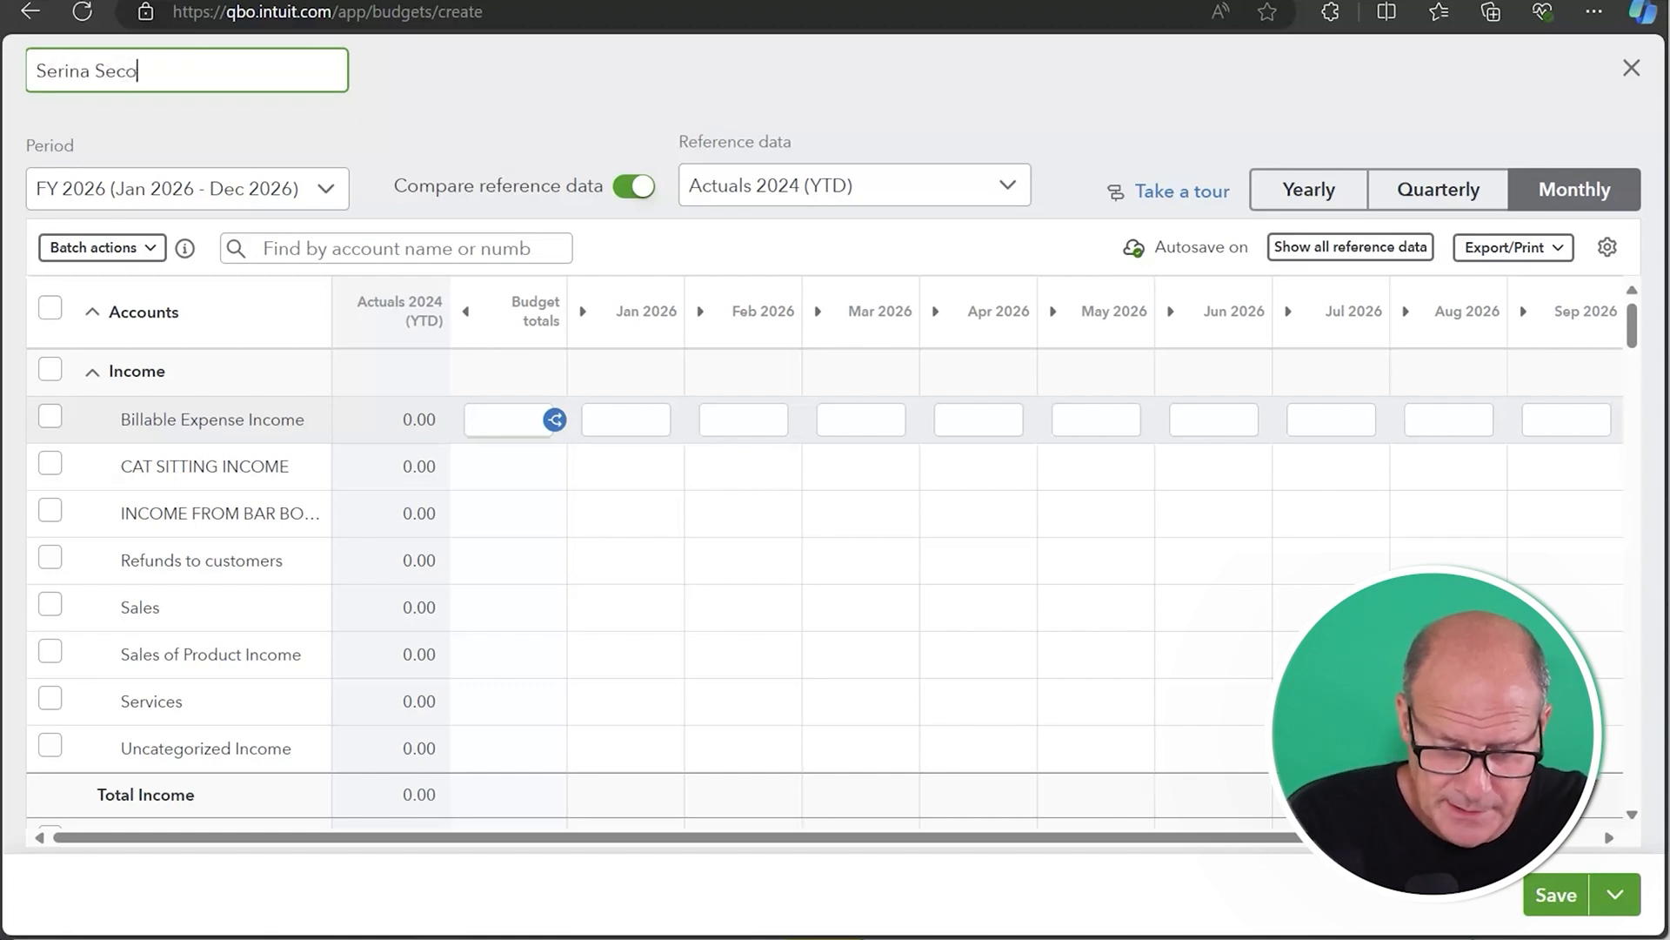
text(nd Quarter)
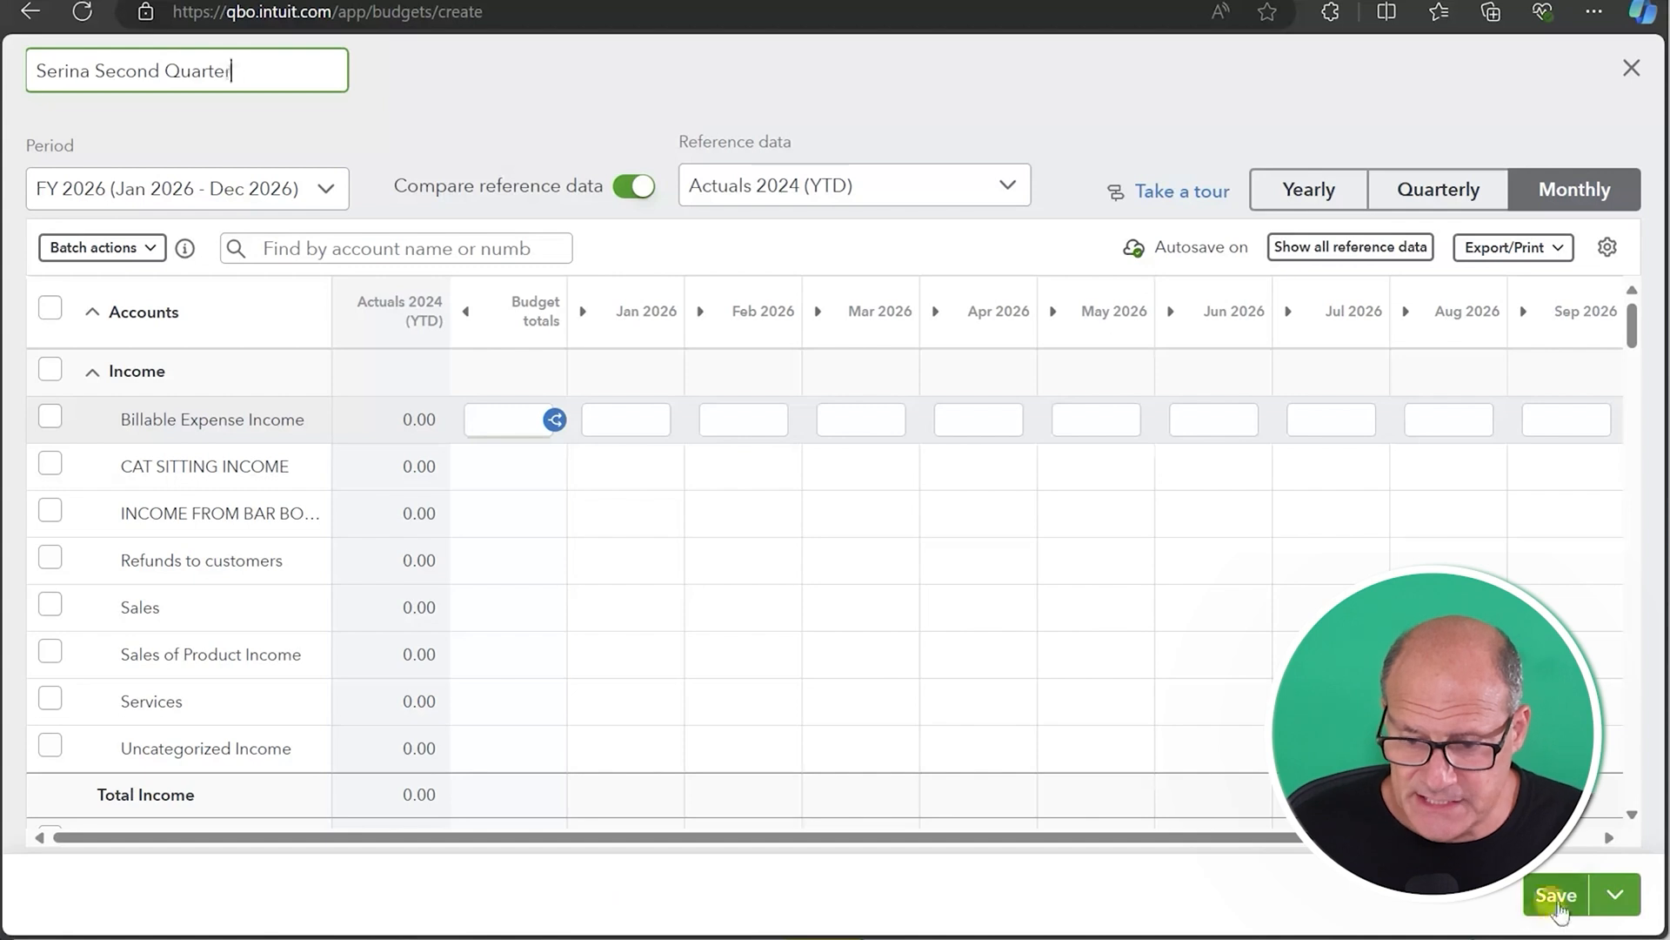
click(1554, 894)
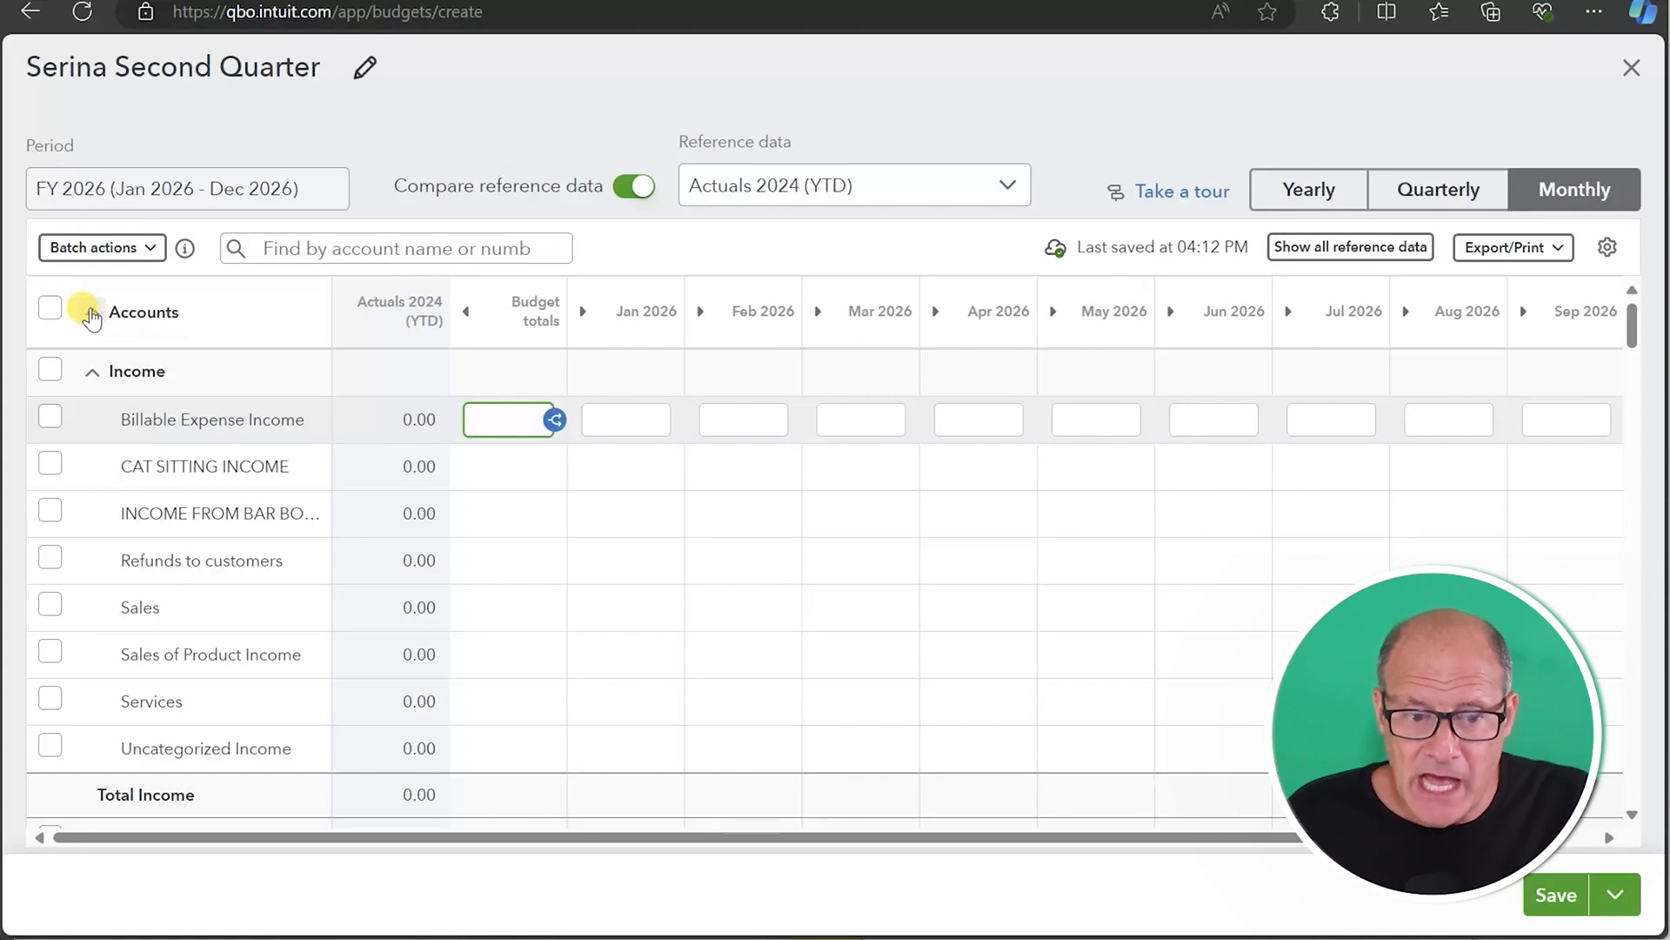
- Collapse all account groups in the budget grid and inspect the accounts under Income and Expense
click(92, 313)
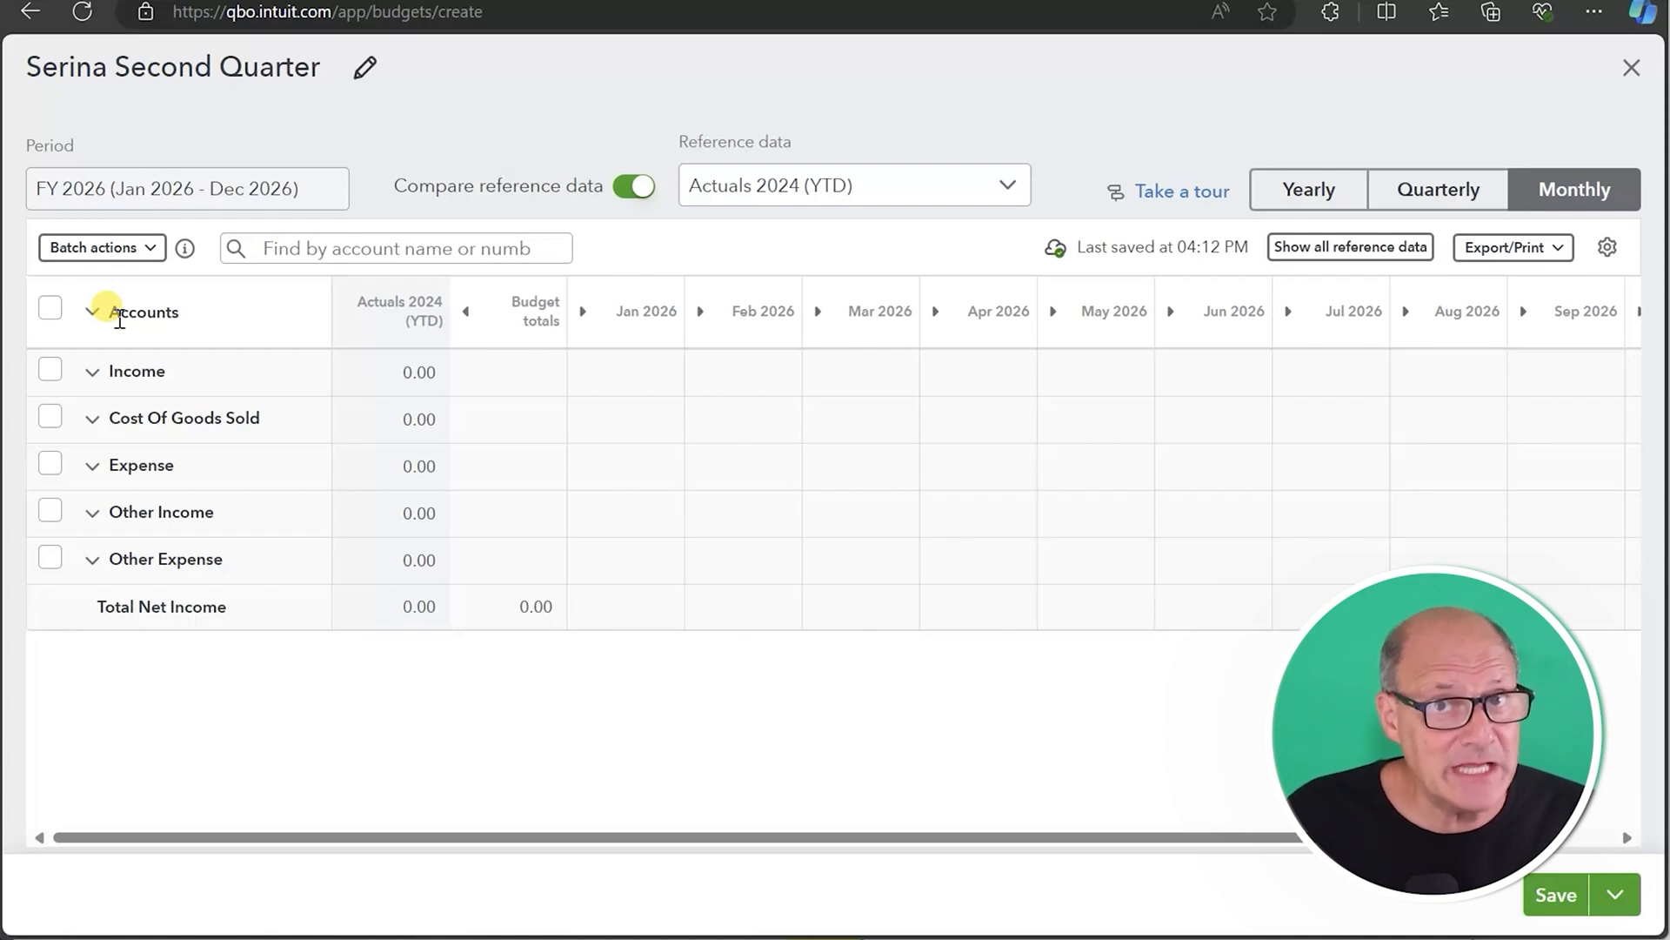
click(92, 373)
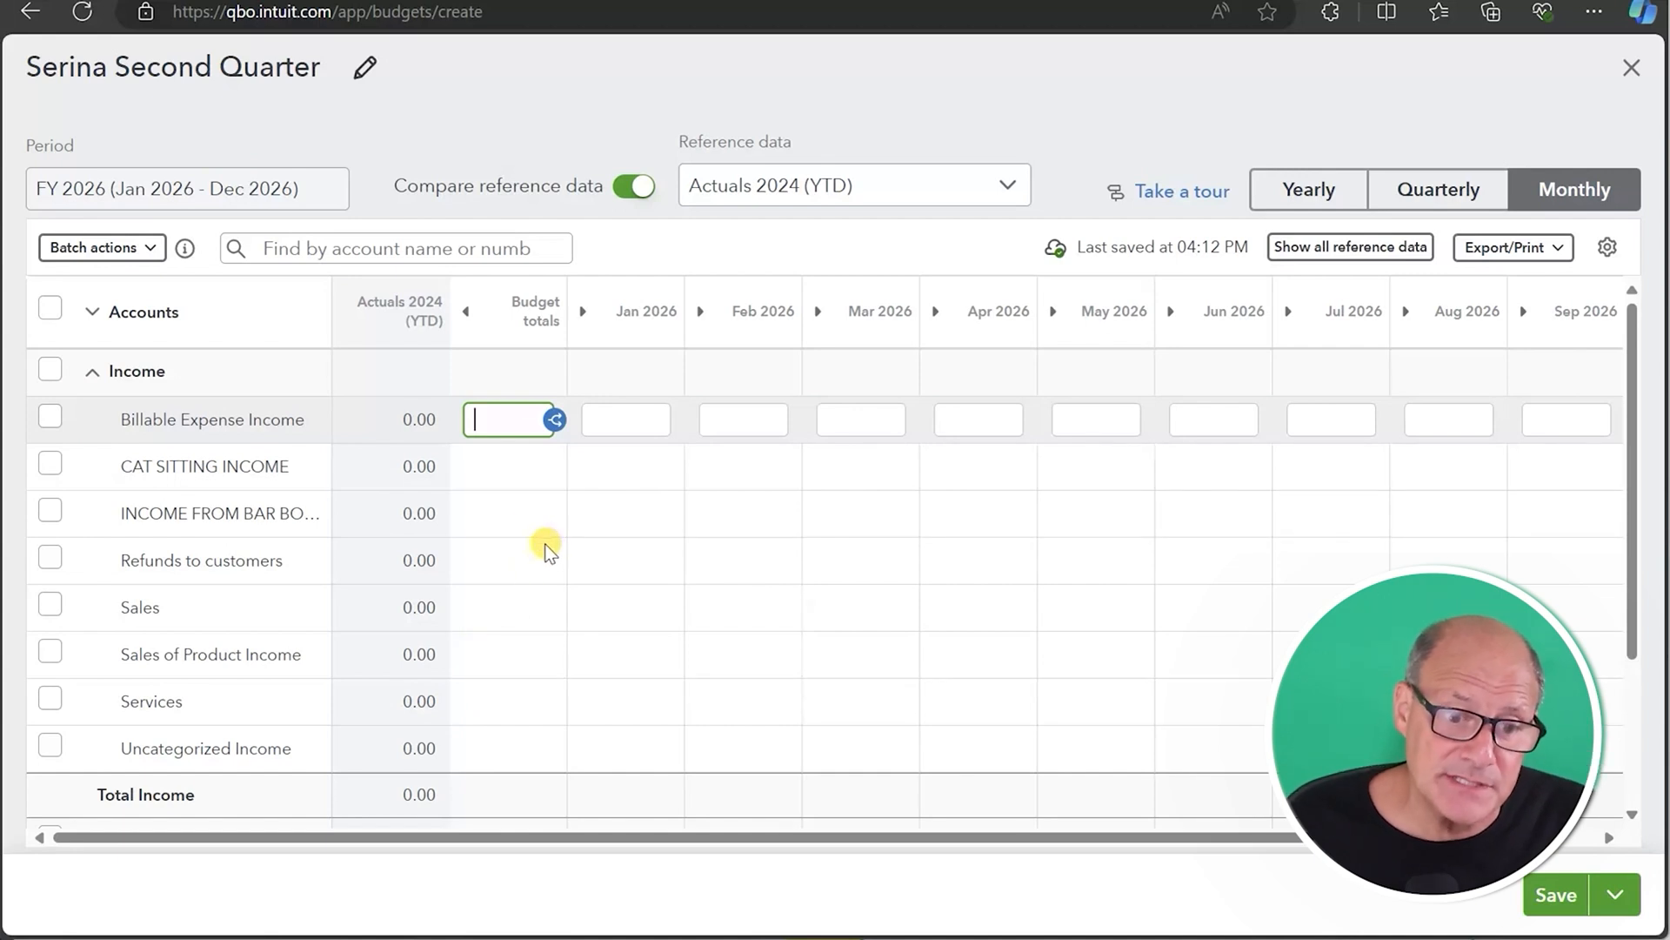
click(92, 371)
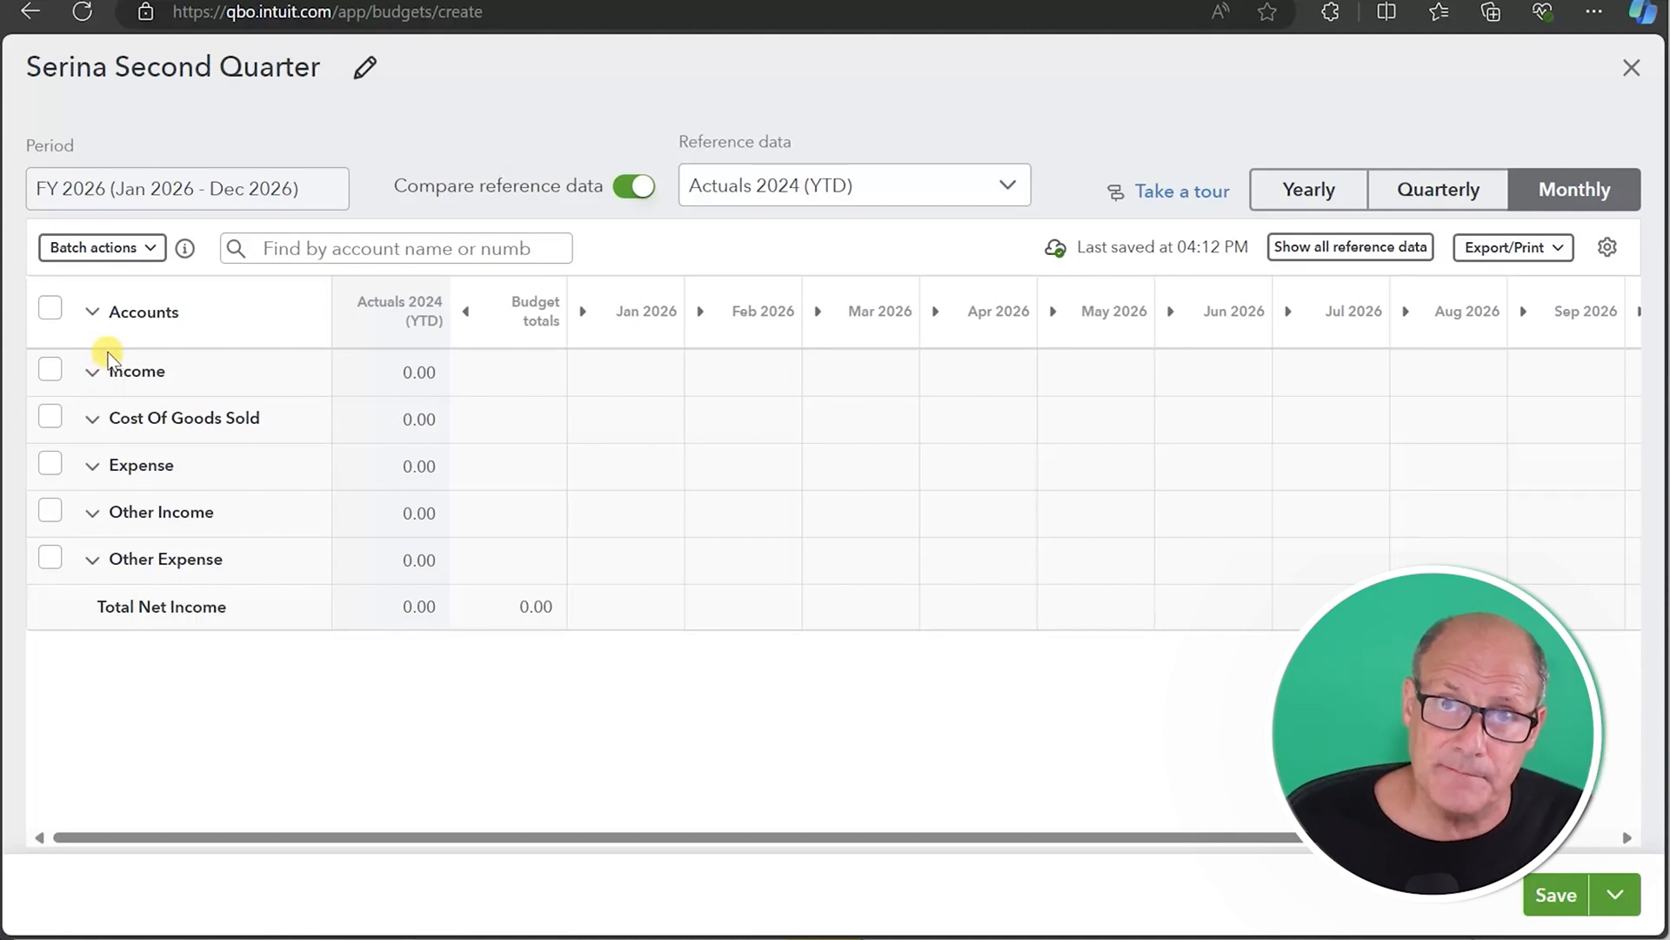
click(92, 466)
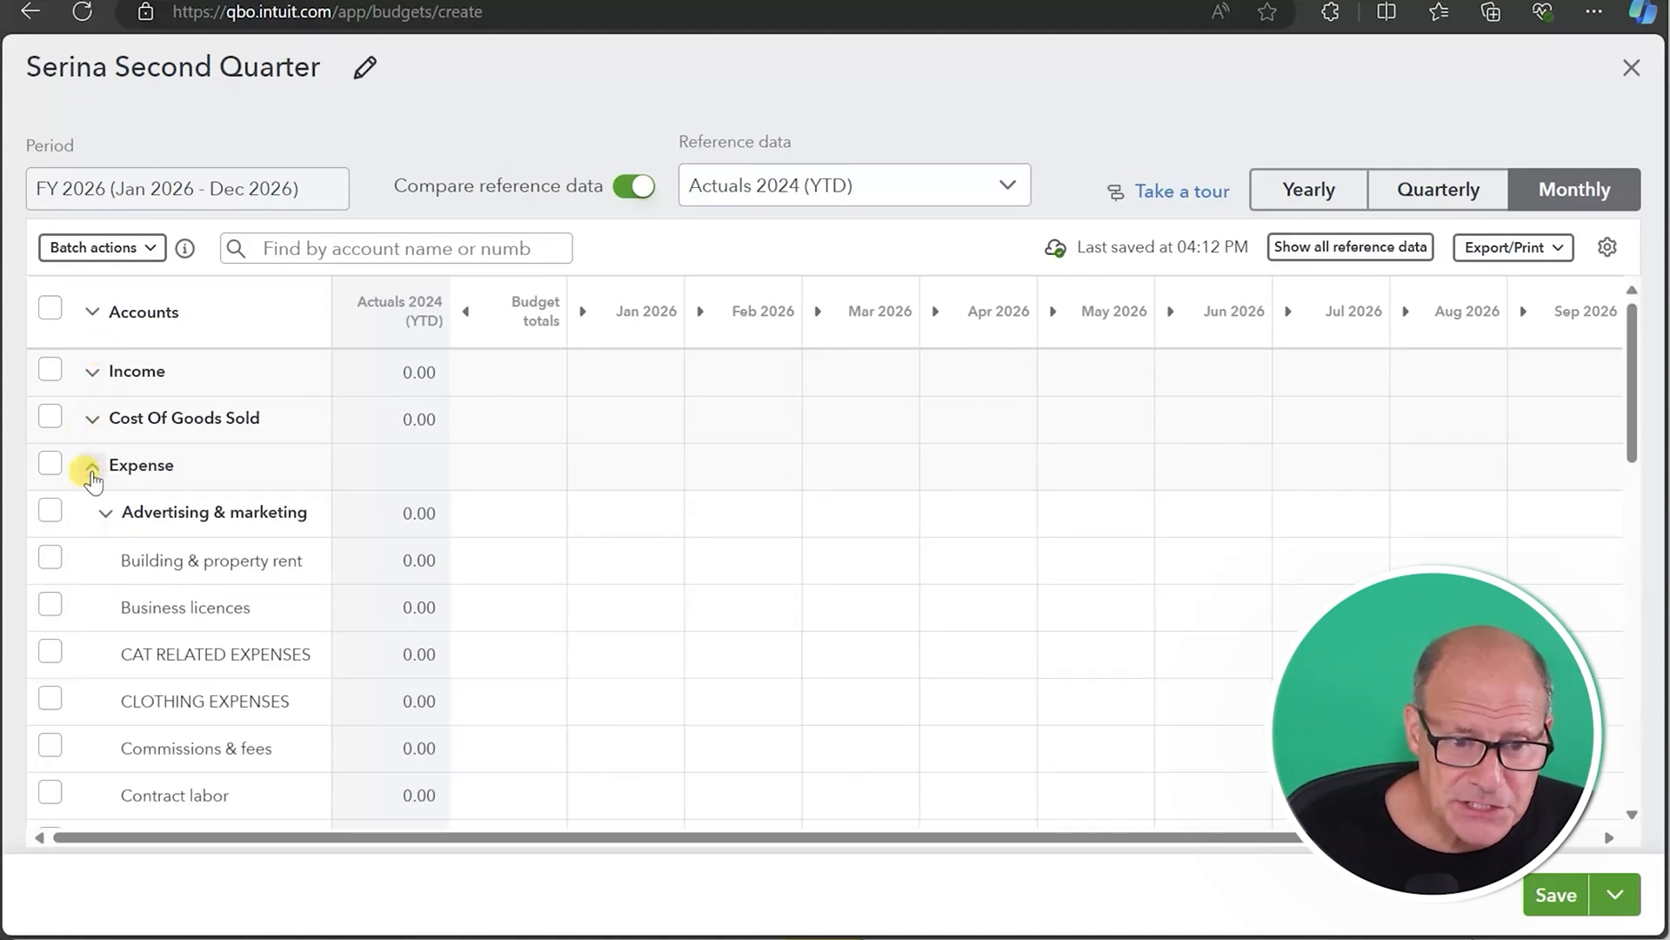
click(93, 466)
click(93, 371)
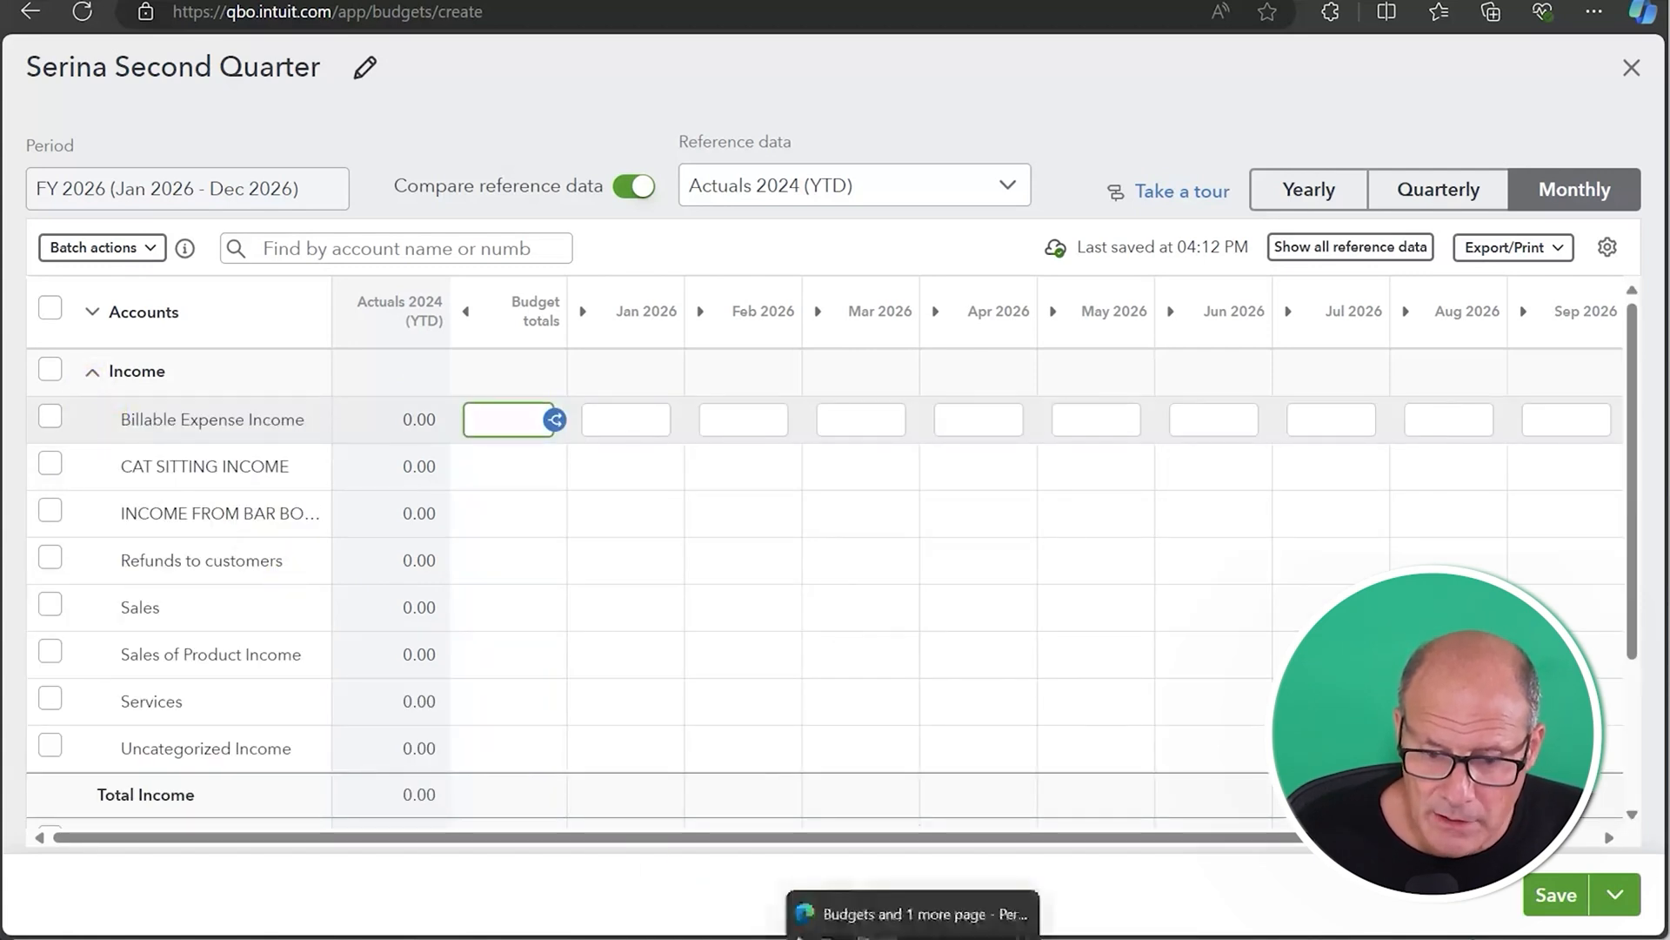
- Look over the Income accounts and the rows below them in the saved budget's grid
click(913, 937)
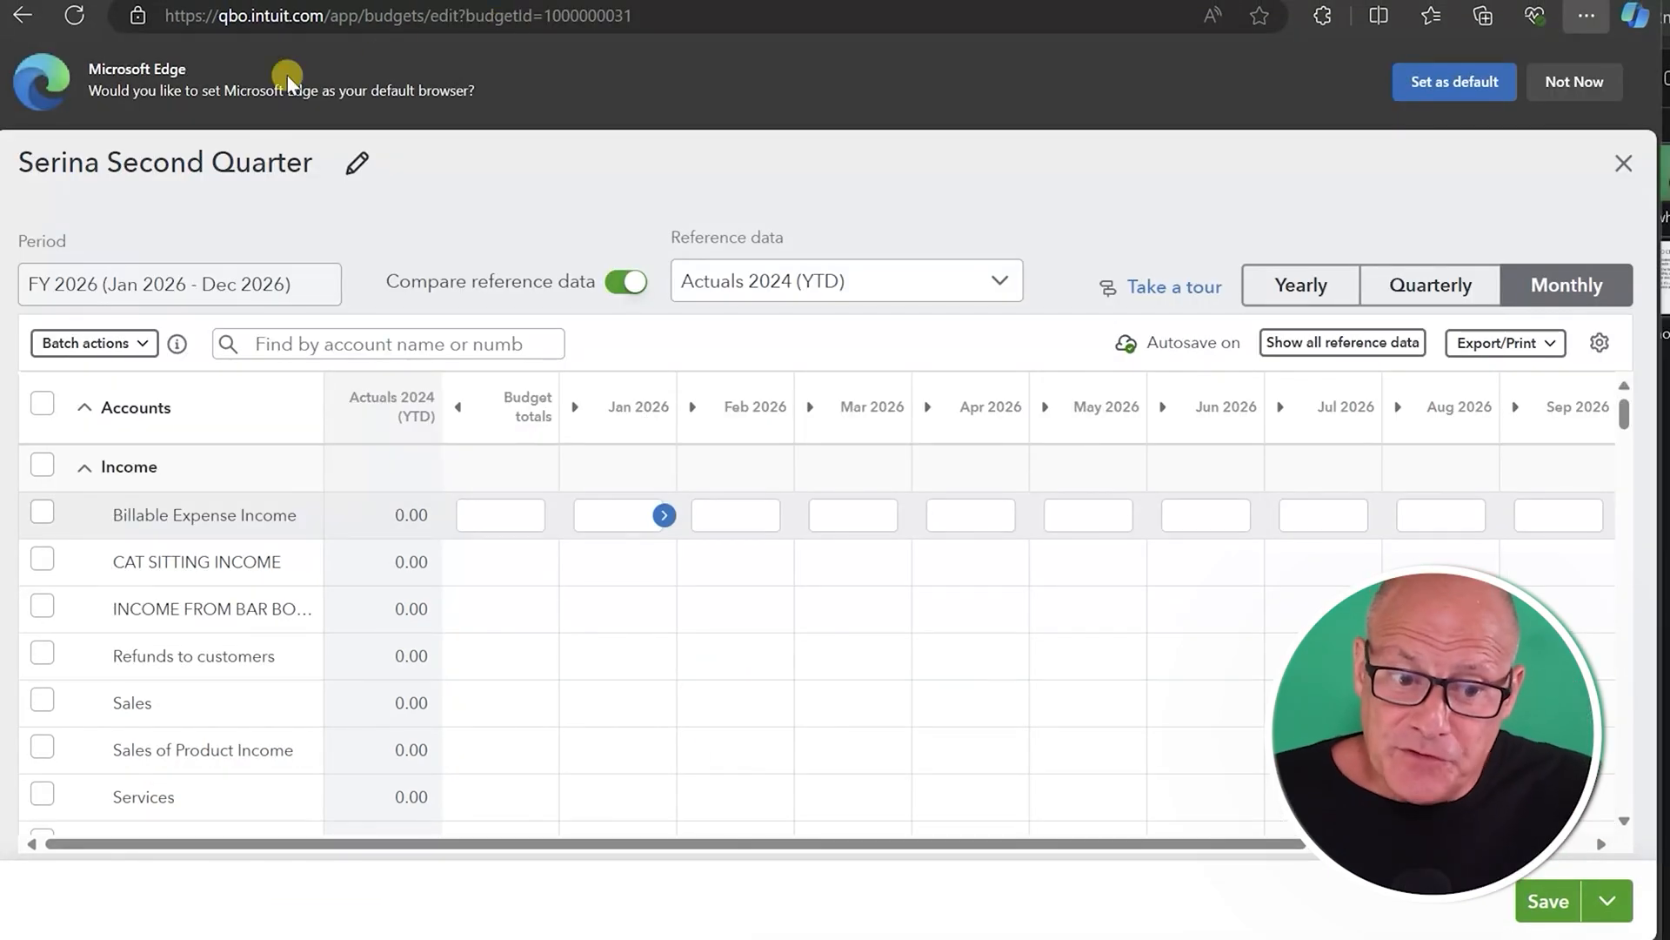
click(83, 467)
click(85, 468)
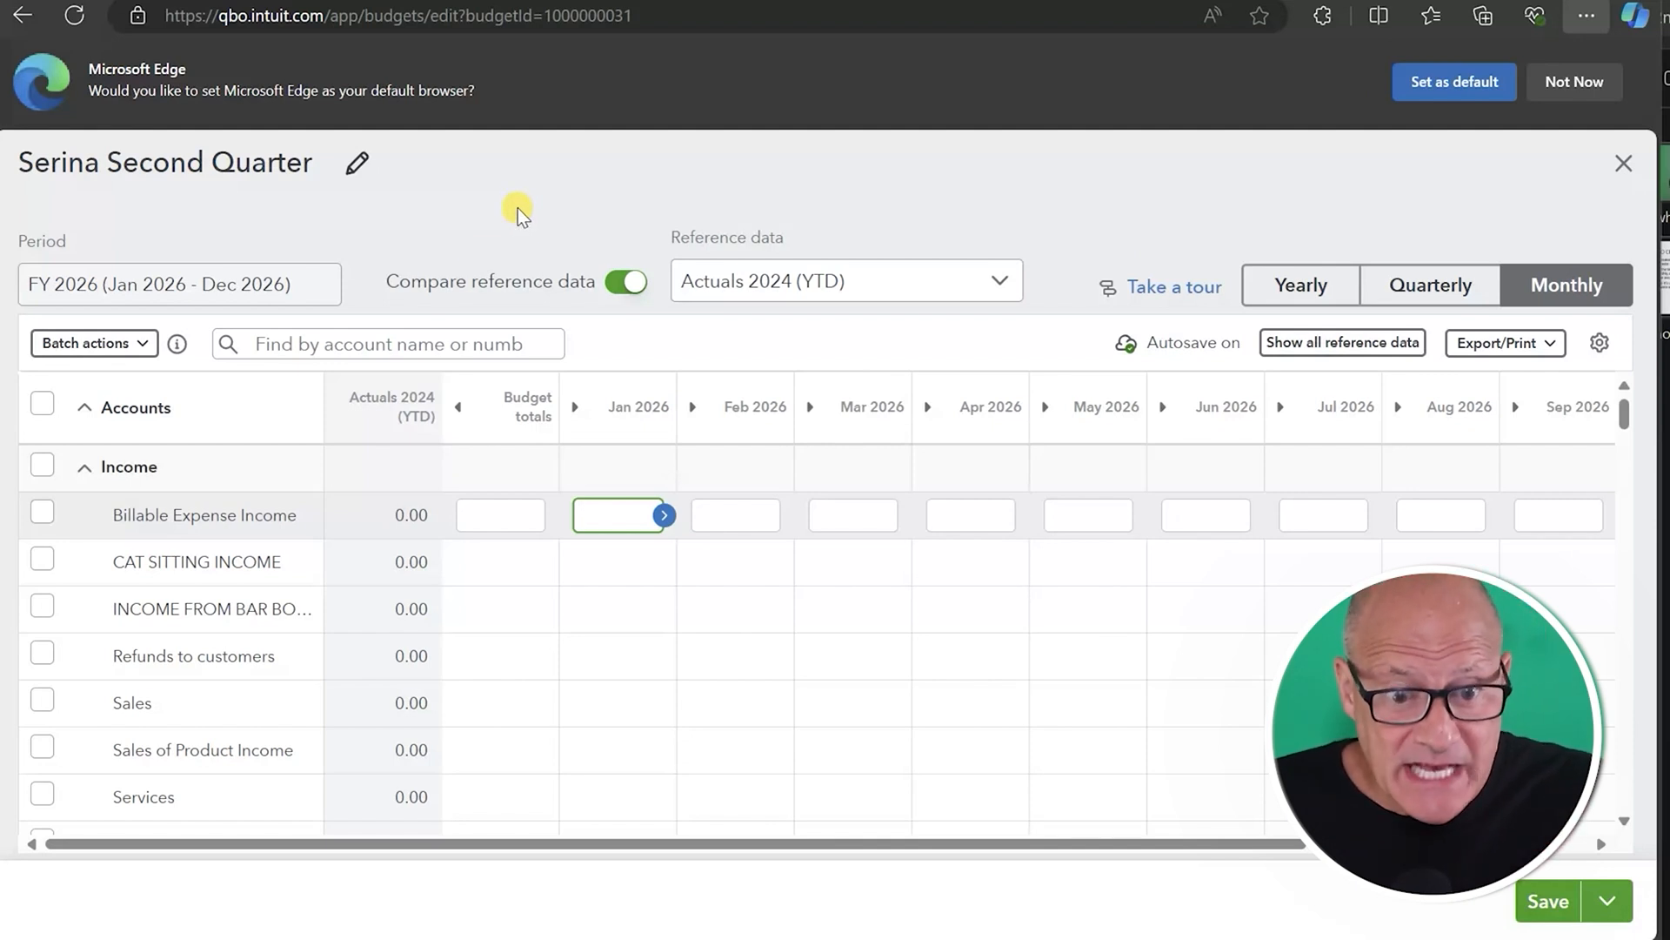
scroll(180, 552, down, 3)
scroll(198, 559, up, 3)
click(209, 522)
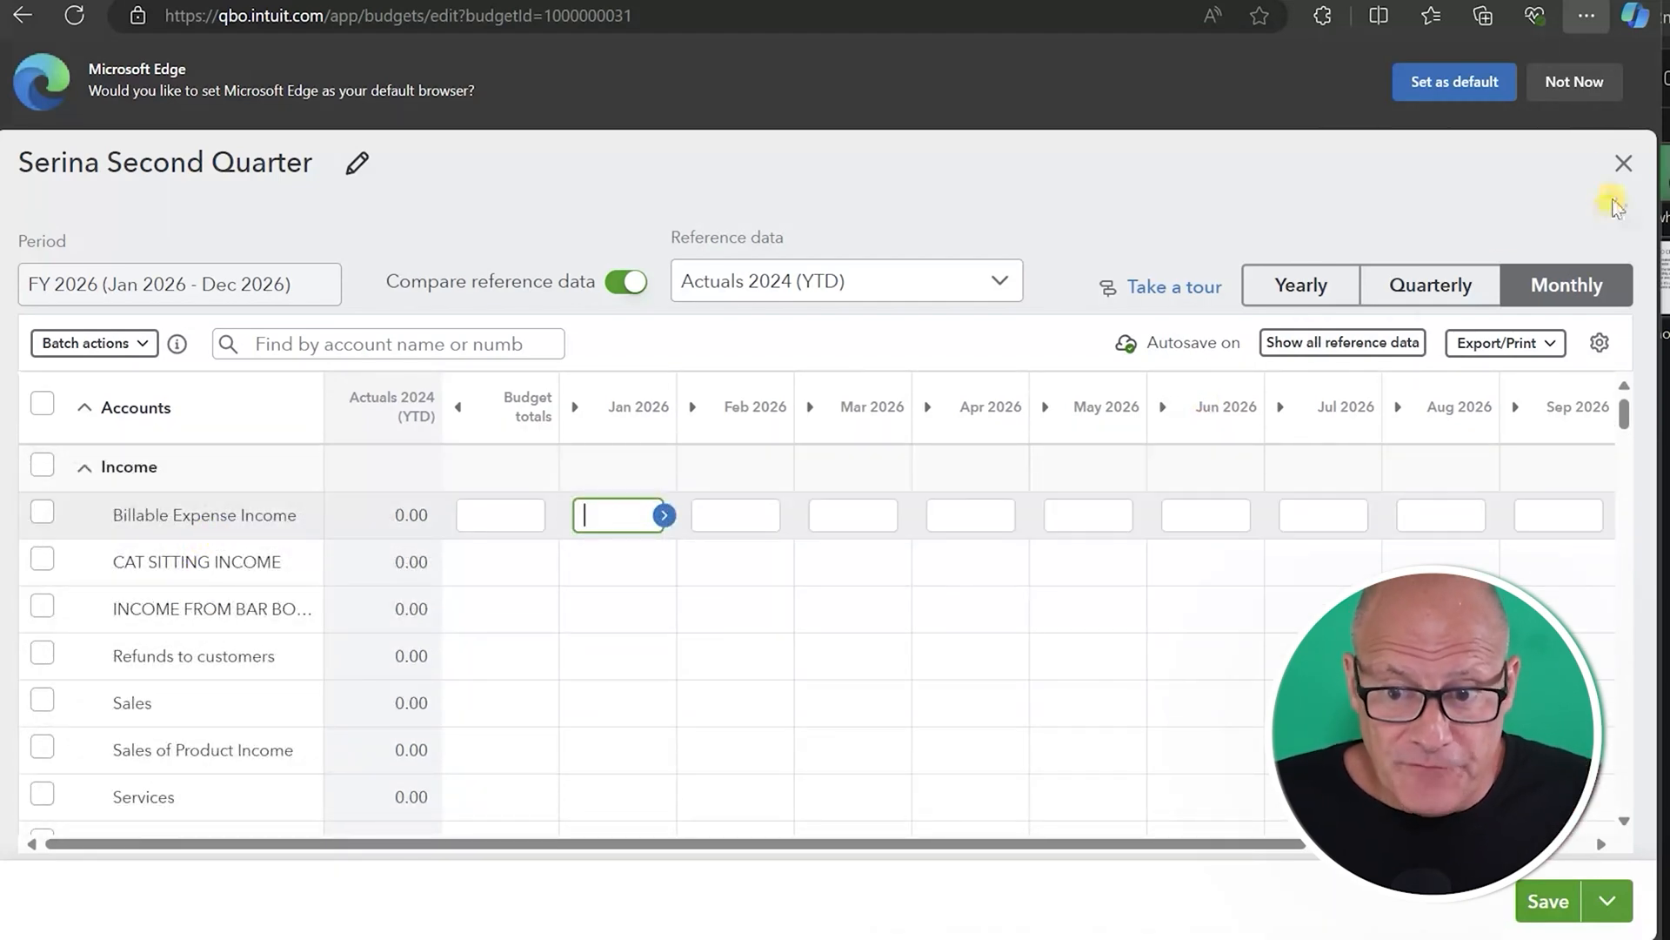
- Close the budget and return to the Cash flow dashboard
click(1622, 162)
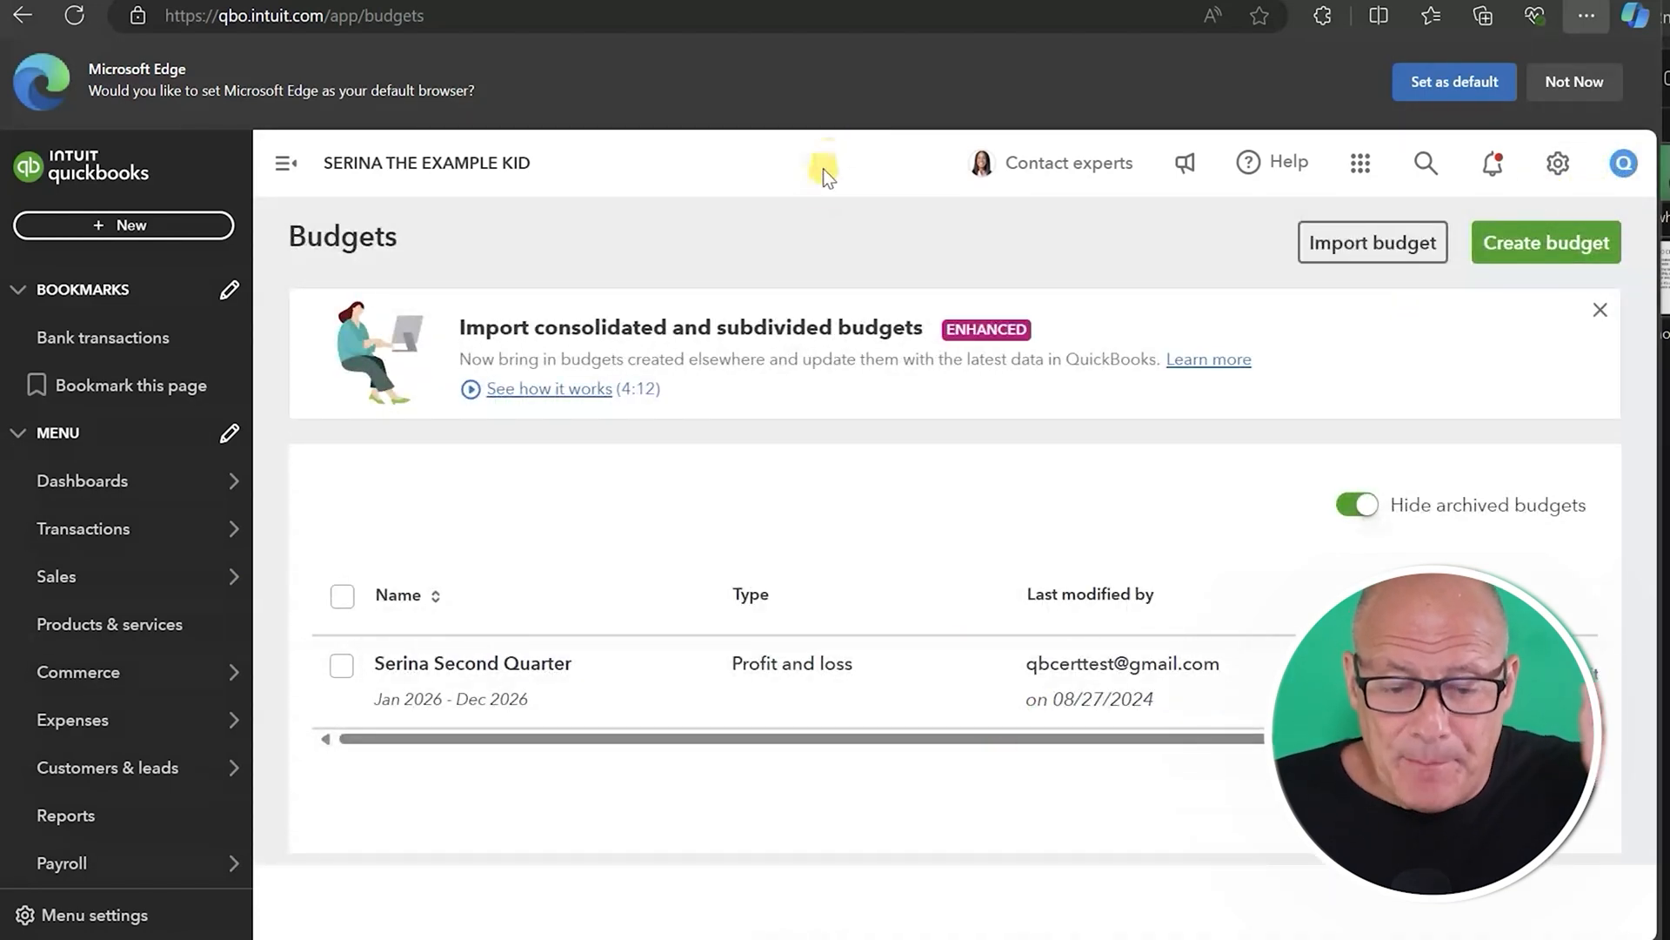
mouse_move(39, 492)
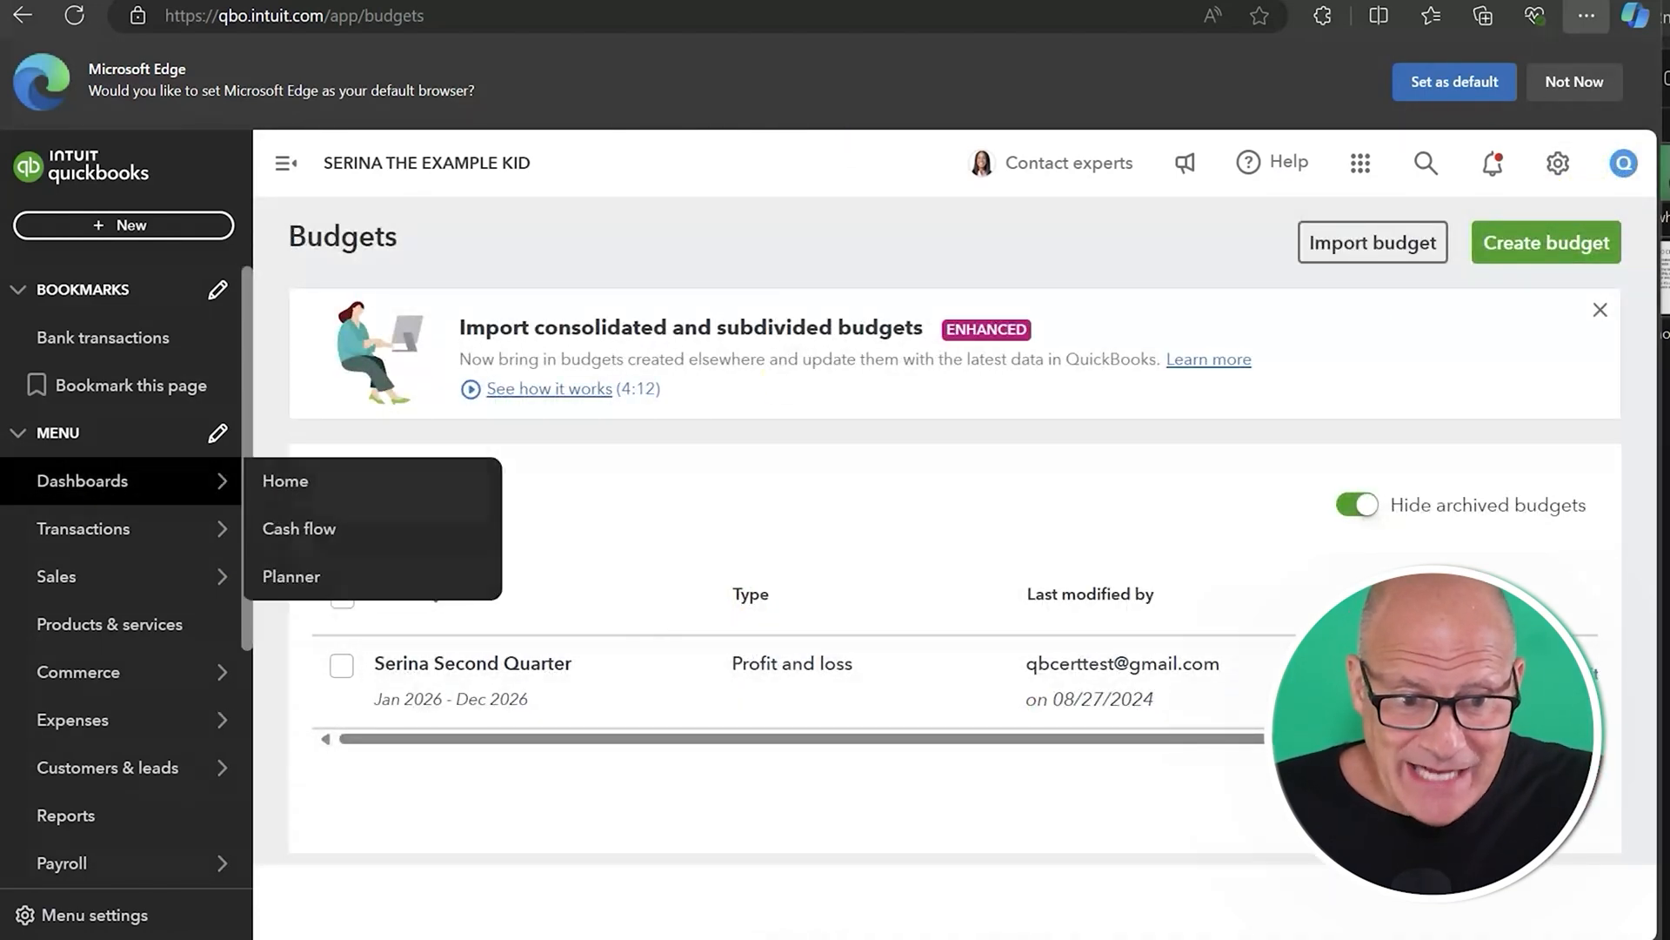
click(103, 491)
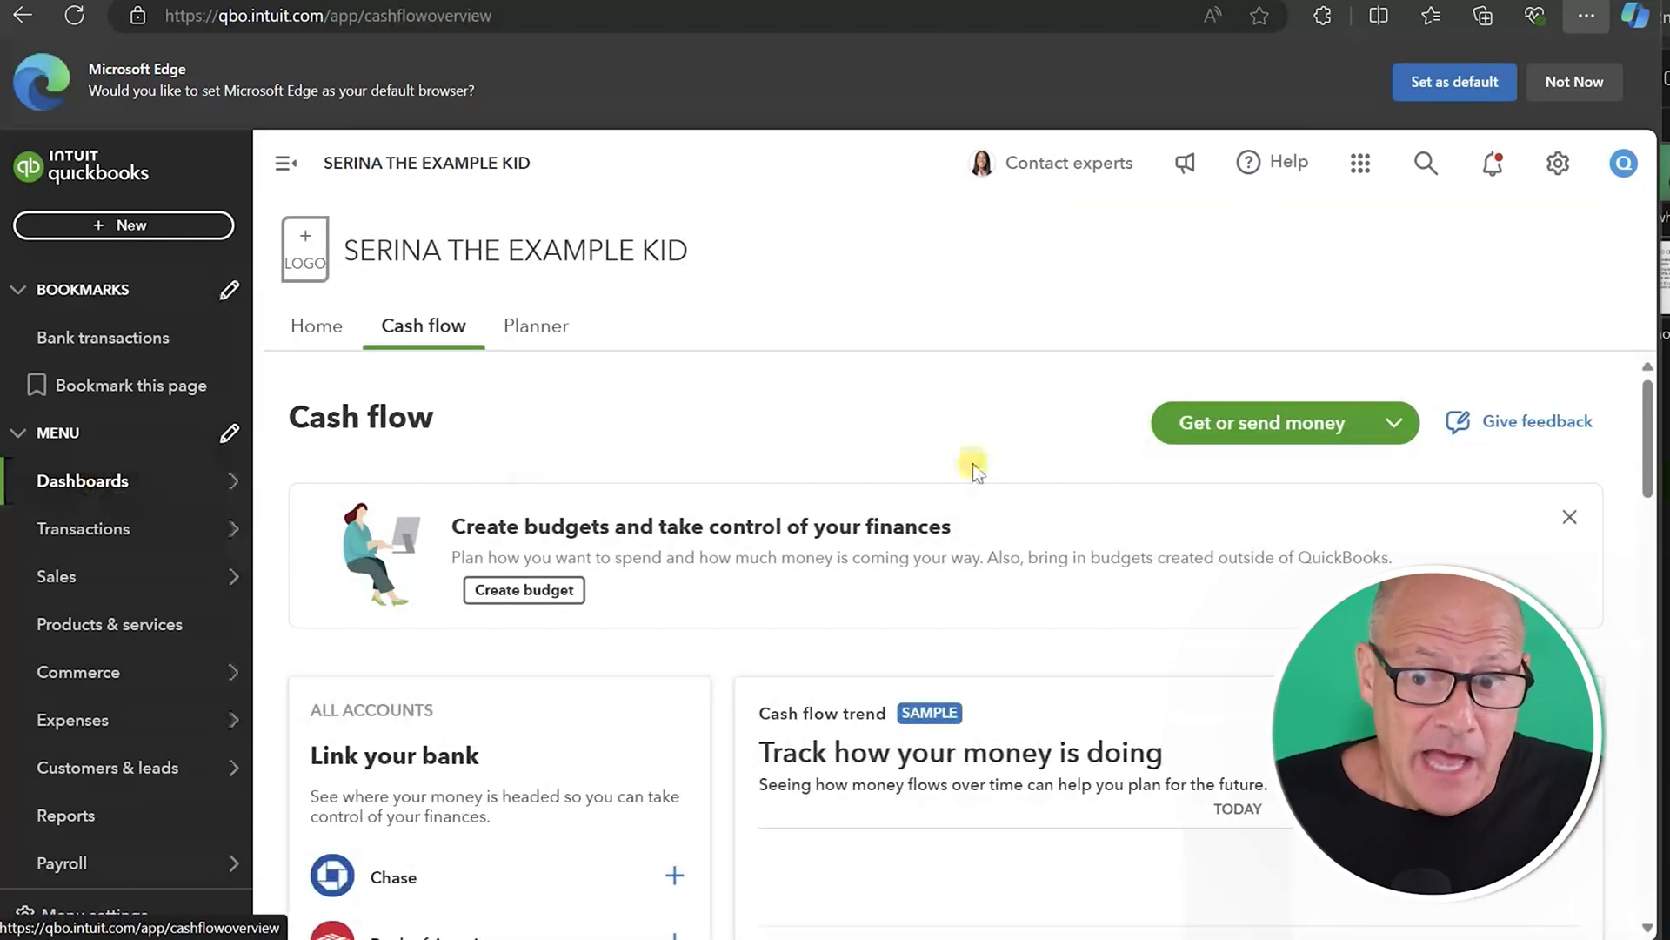
- Reopen the saved Second Quarter budget from the Budgeting tool and select the Jan 2026 cell of Billable Expense Income
click(1556, 167)
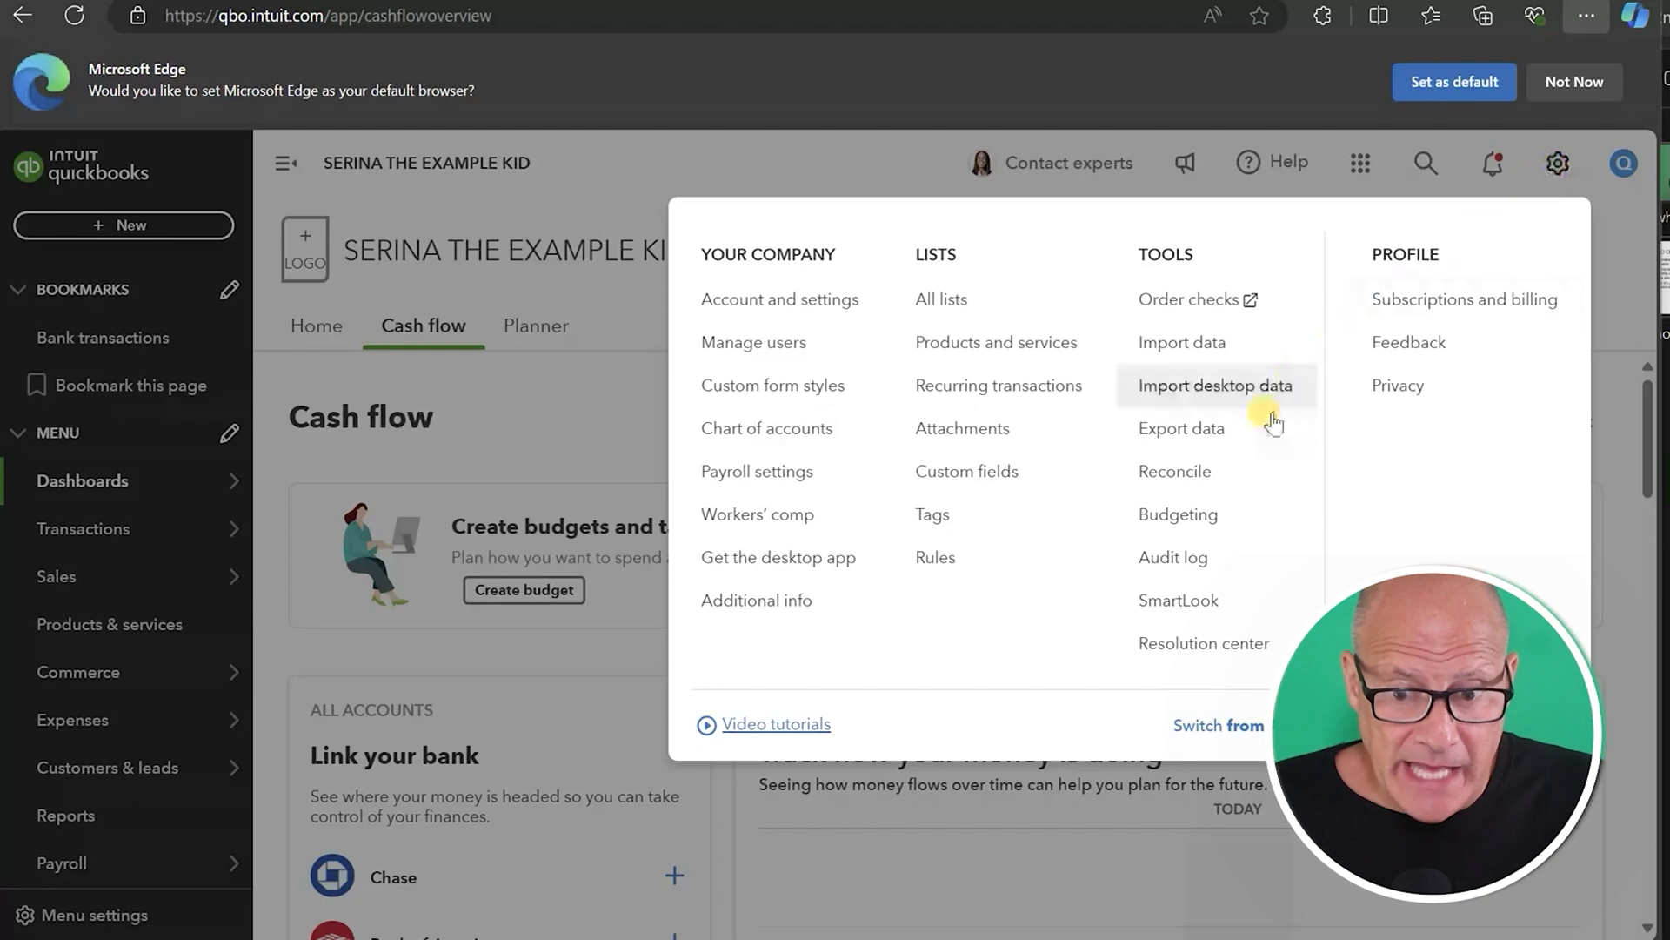
click(1186, 514)
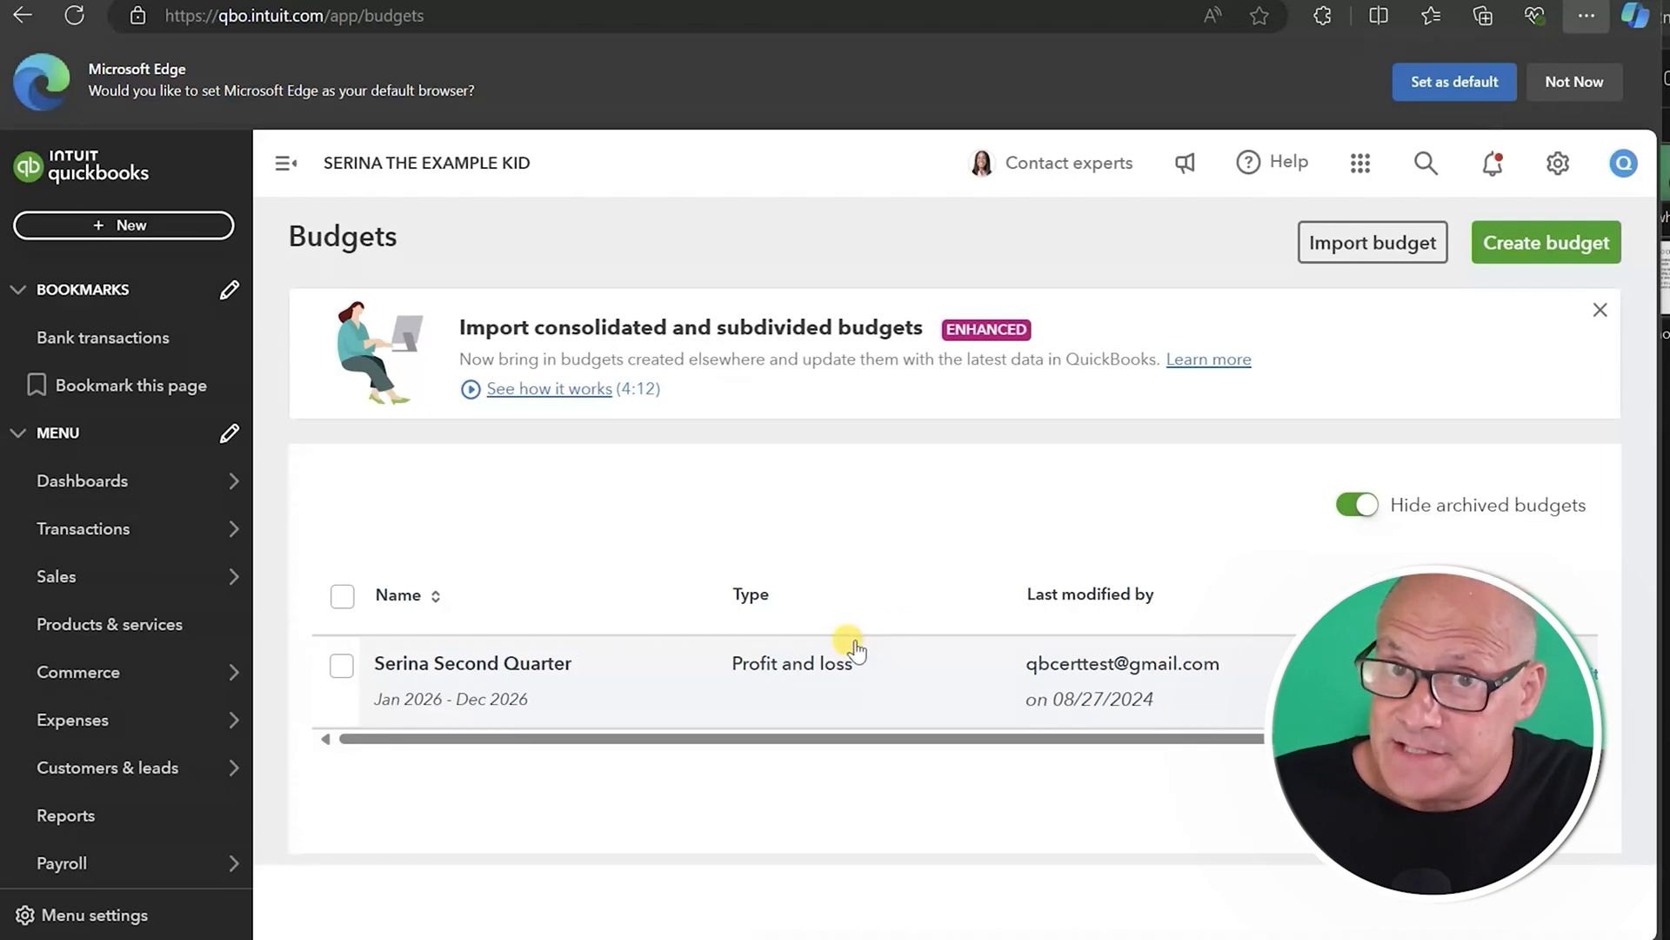
click(773, 677)
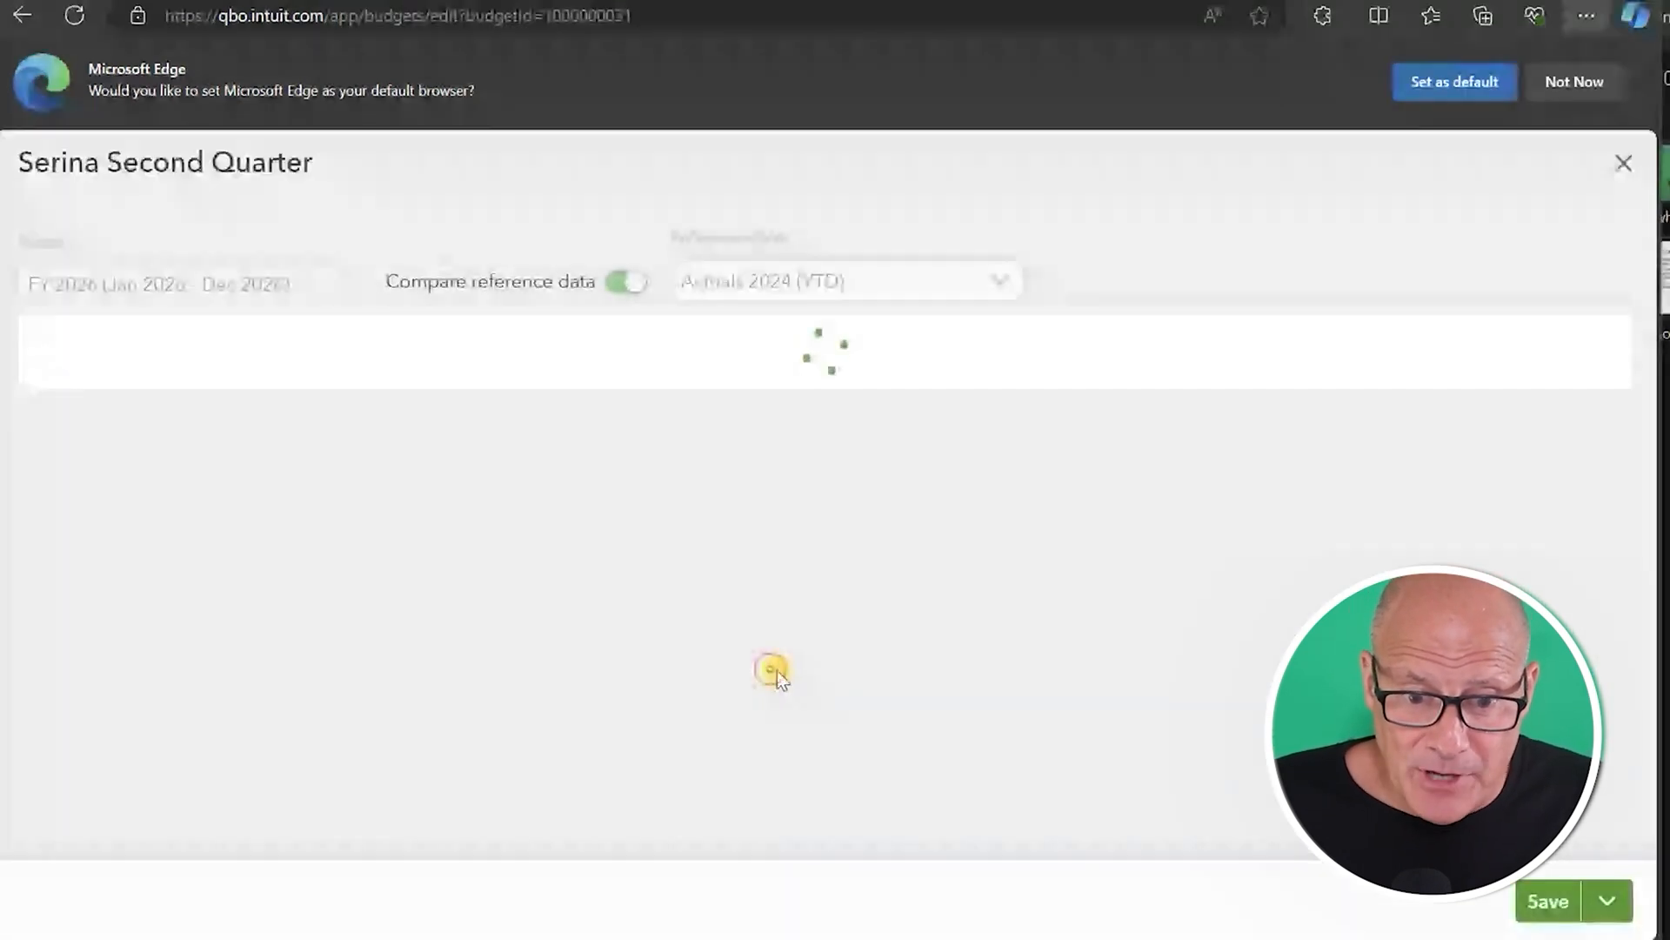
click(823, 620)
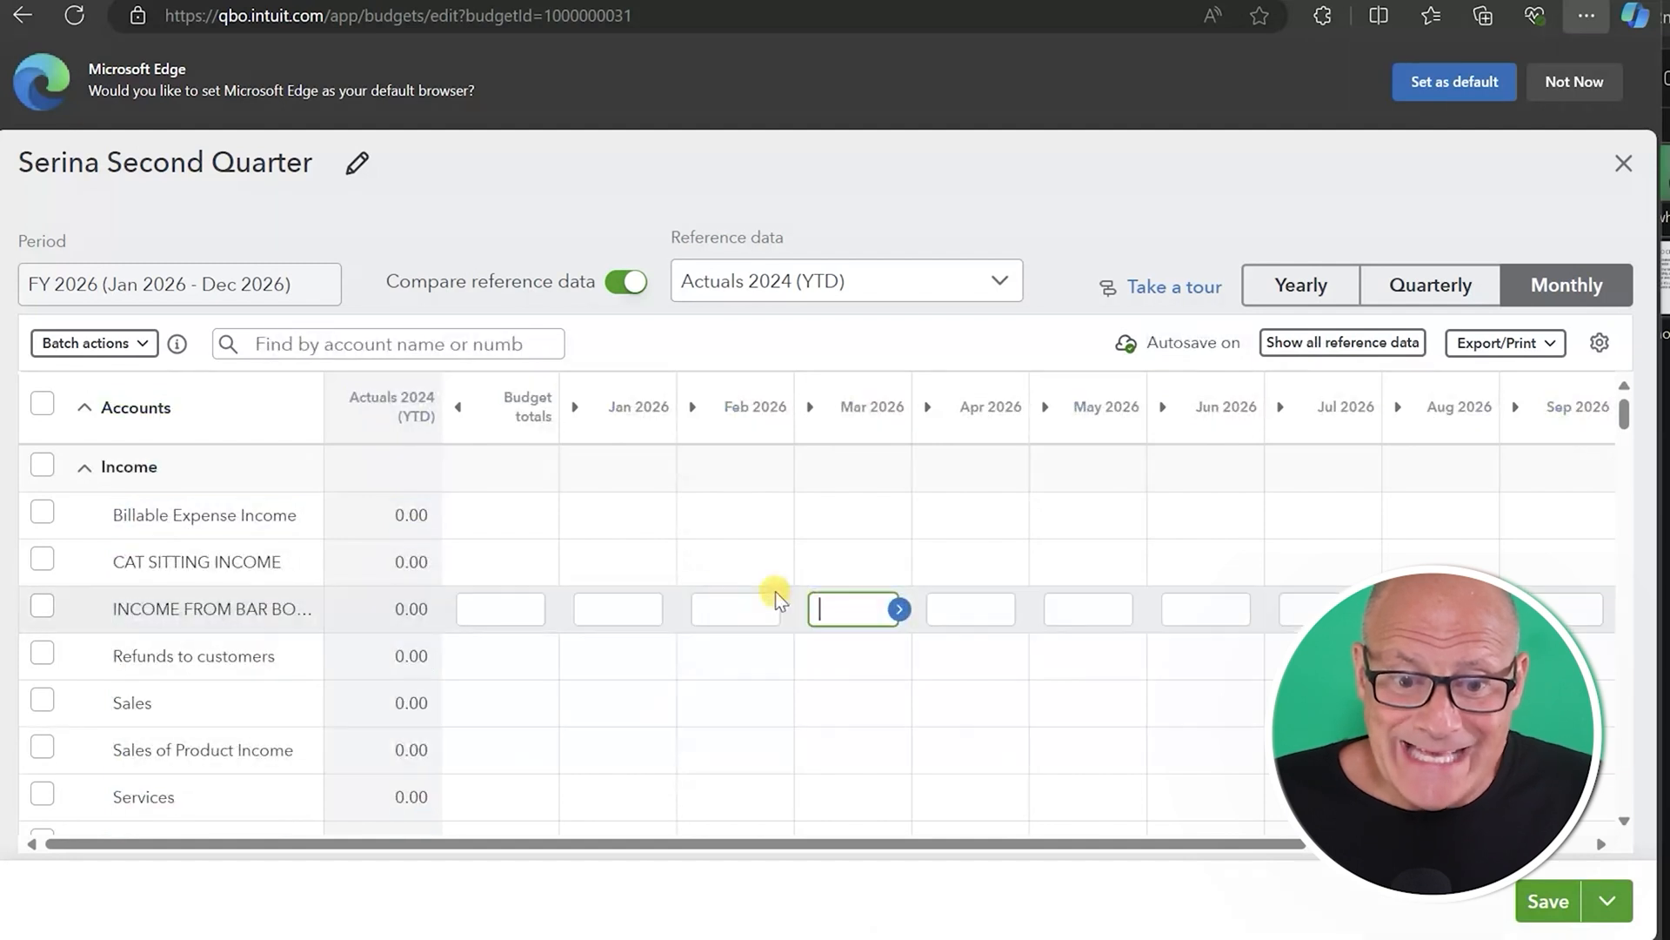
click(650, 515)
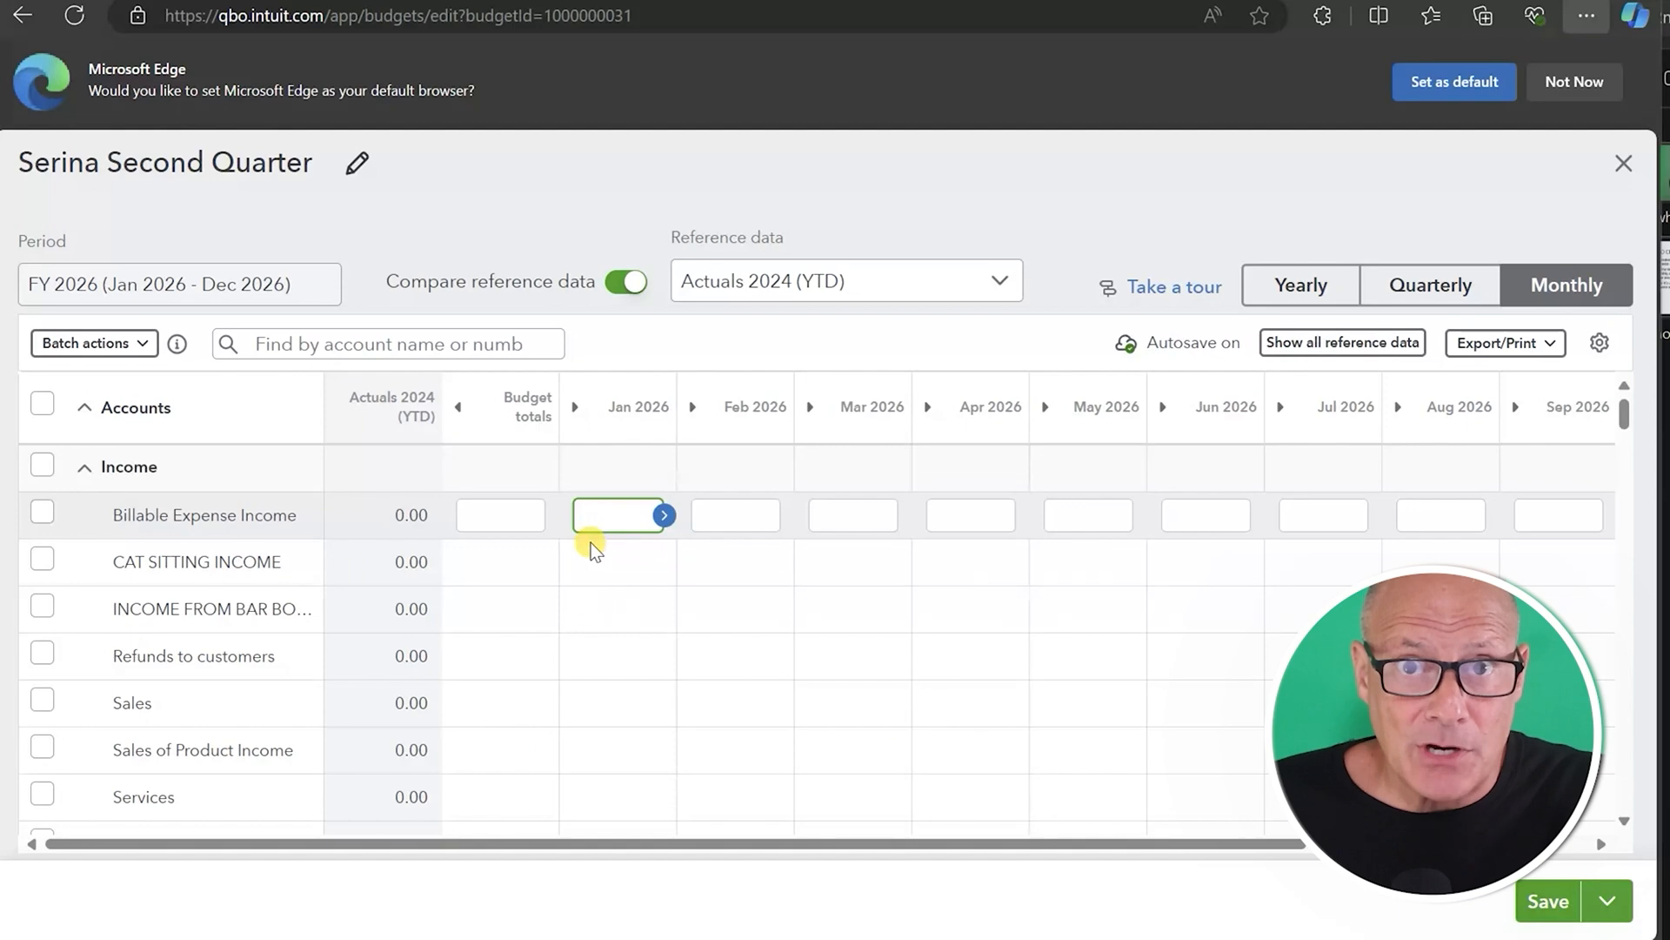
- Collapse the Expense, Other Income and Other Expense account groups in the budget grid
scroll(122, 536, down, 3)
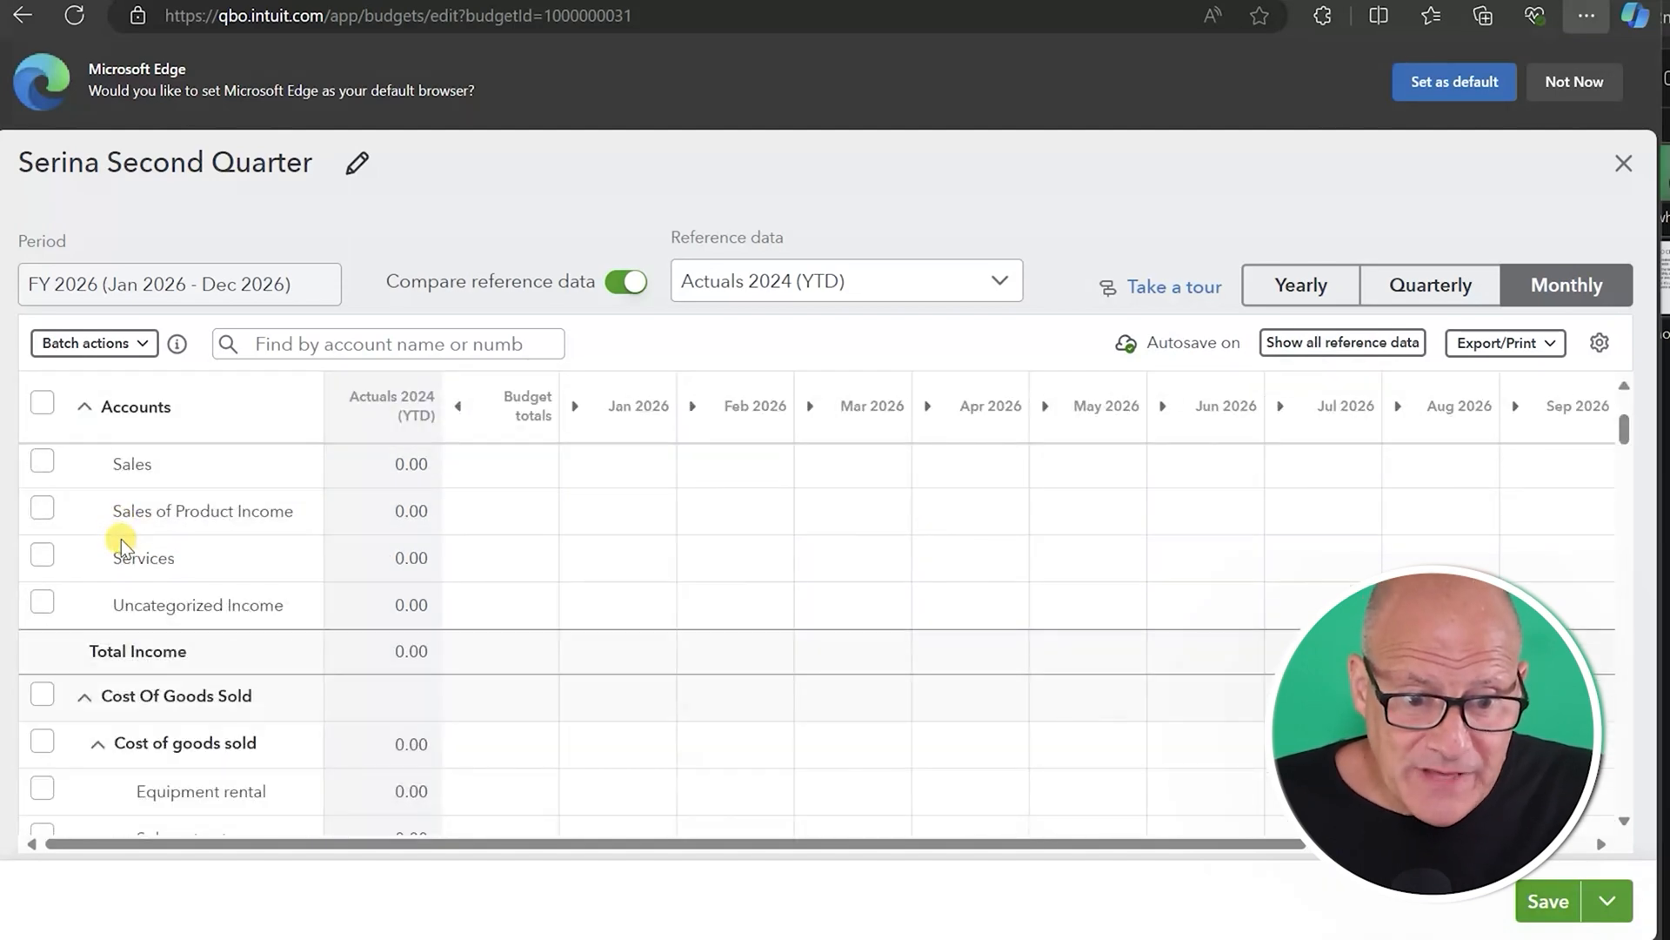
scroll(122, 538, down, 2)
scroll(118, 534, up, 5)
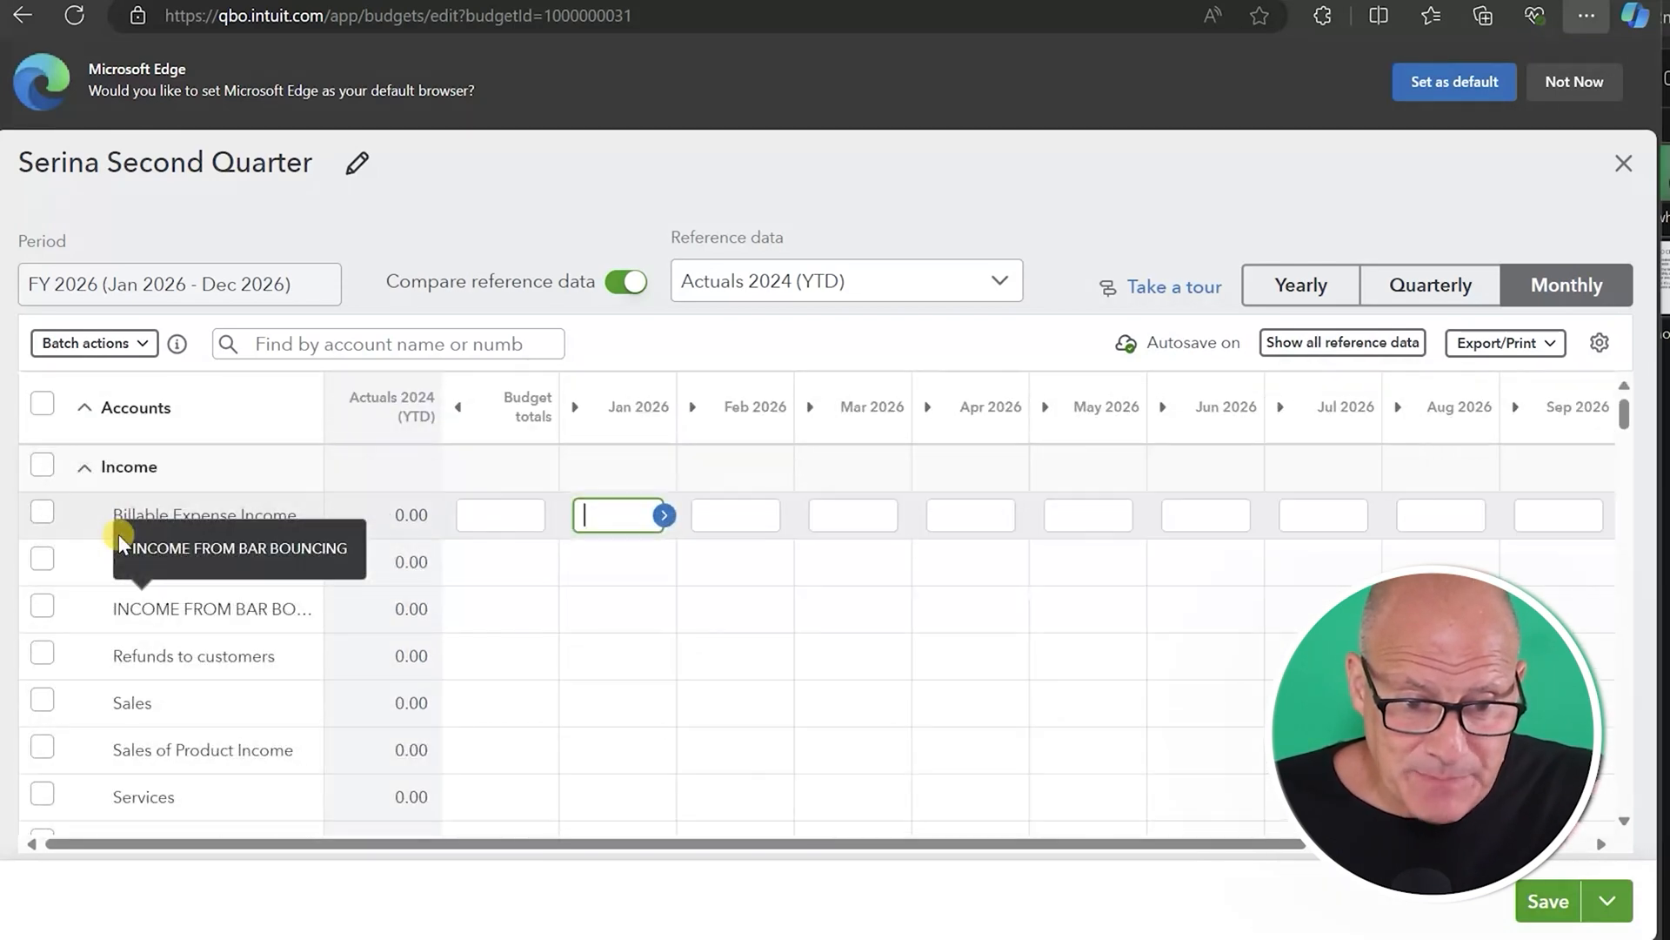
scroll(82, 486, down, 5)
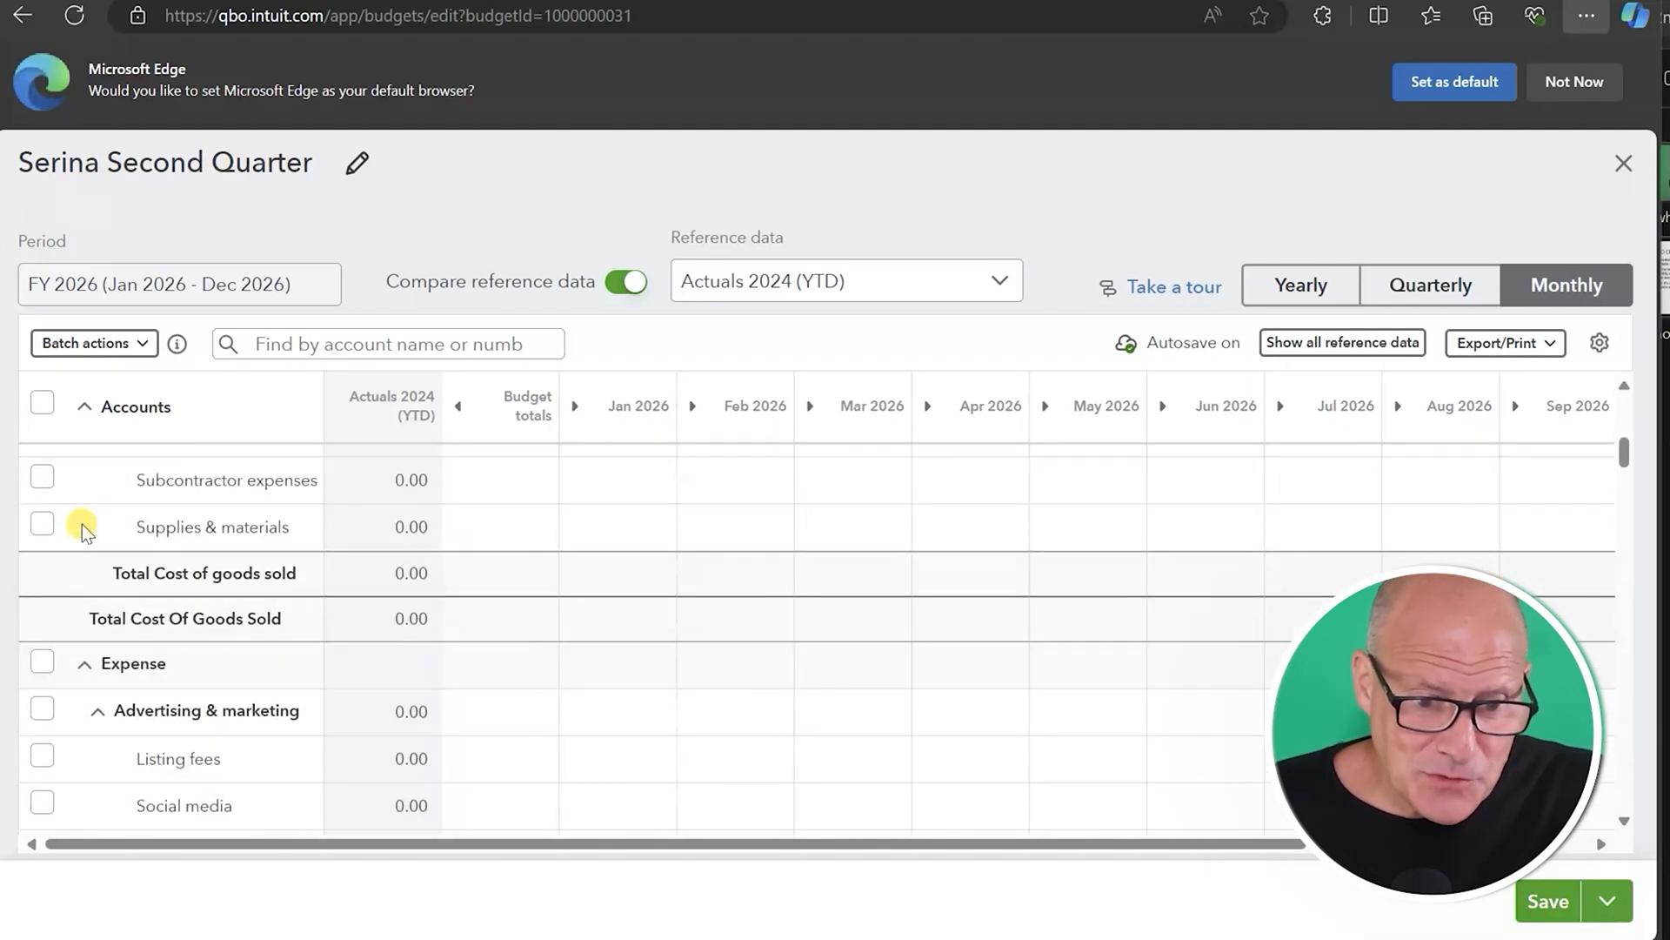
click(84, 666)
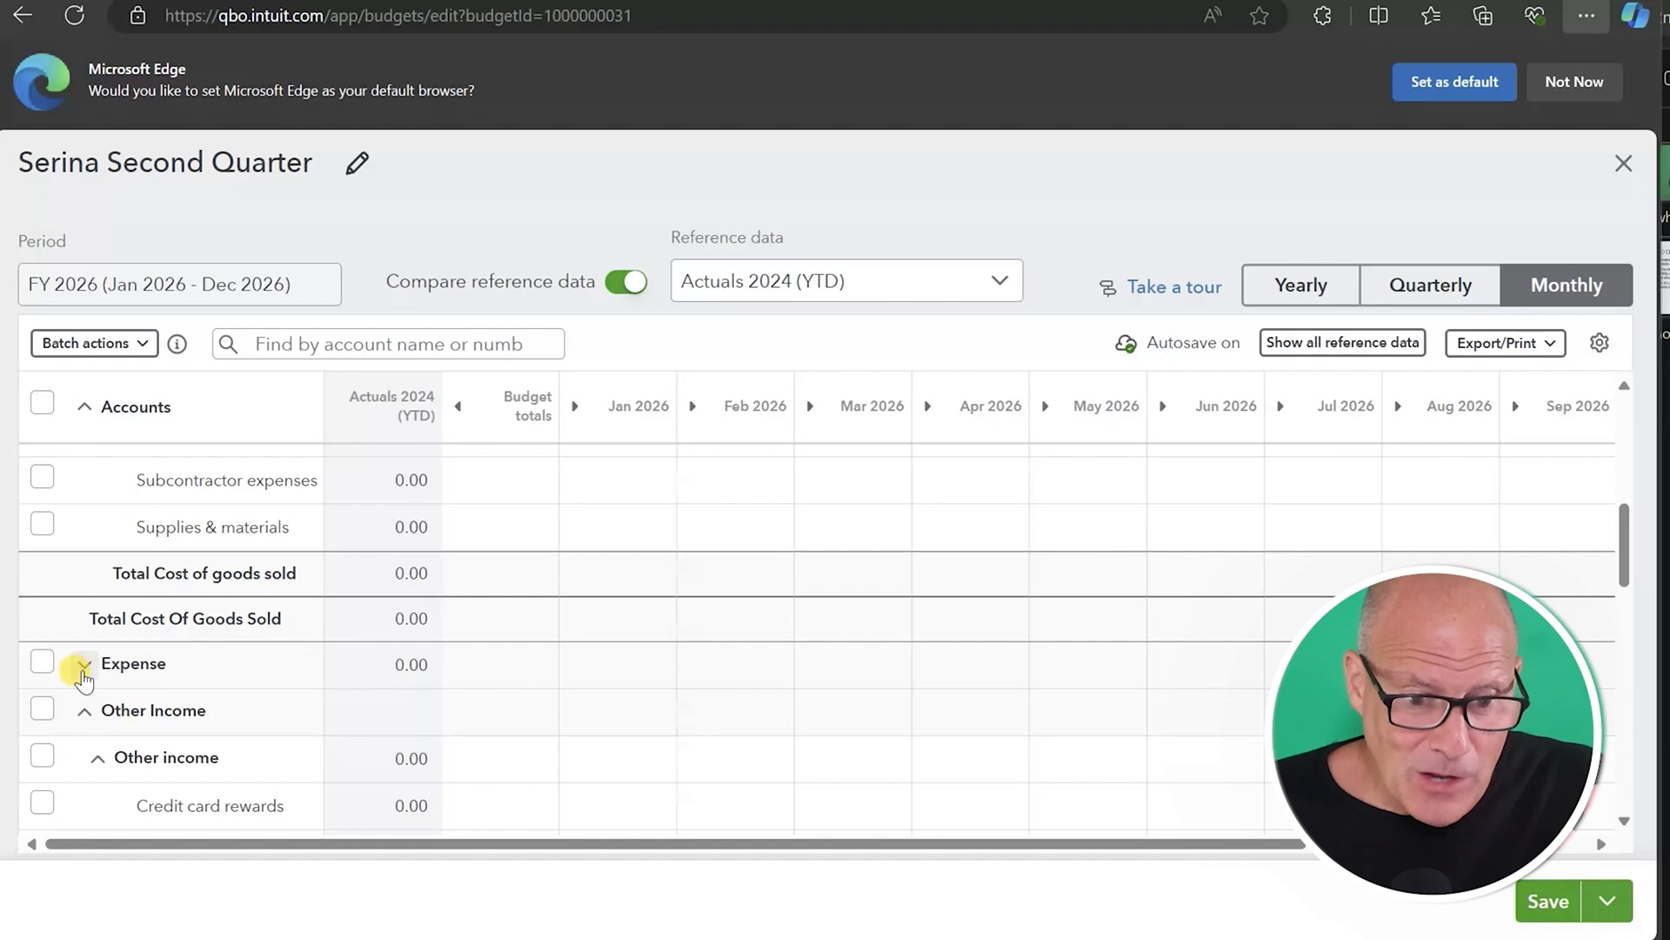
scroll(78, 662, down, 3)
click(99, 525)
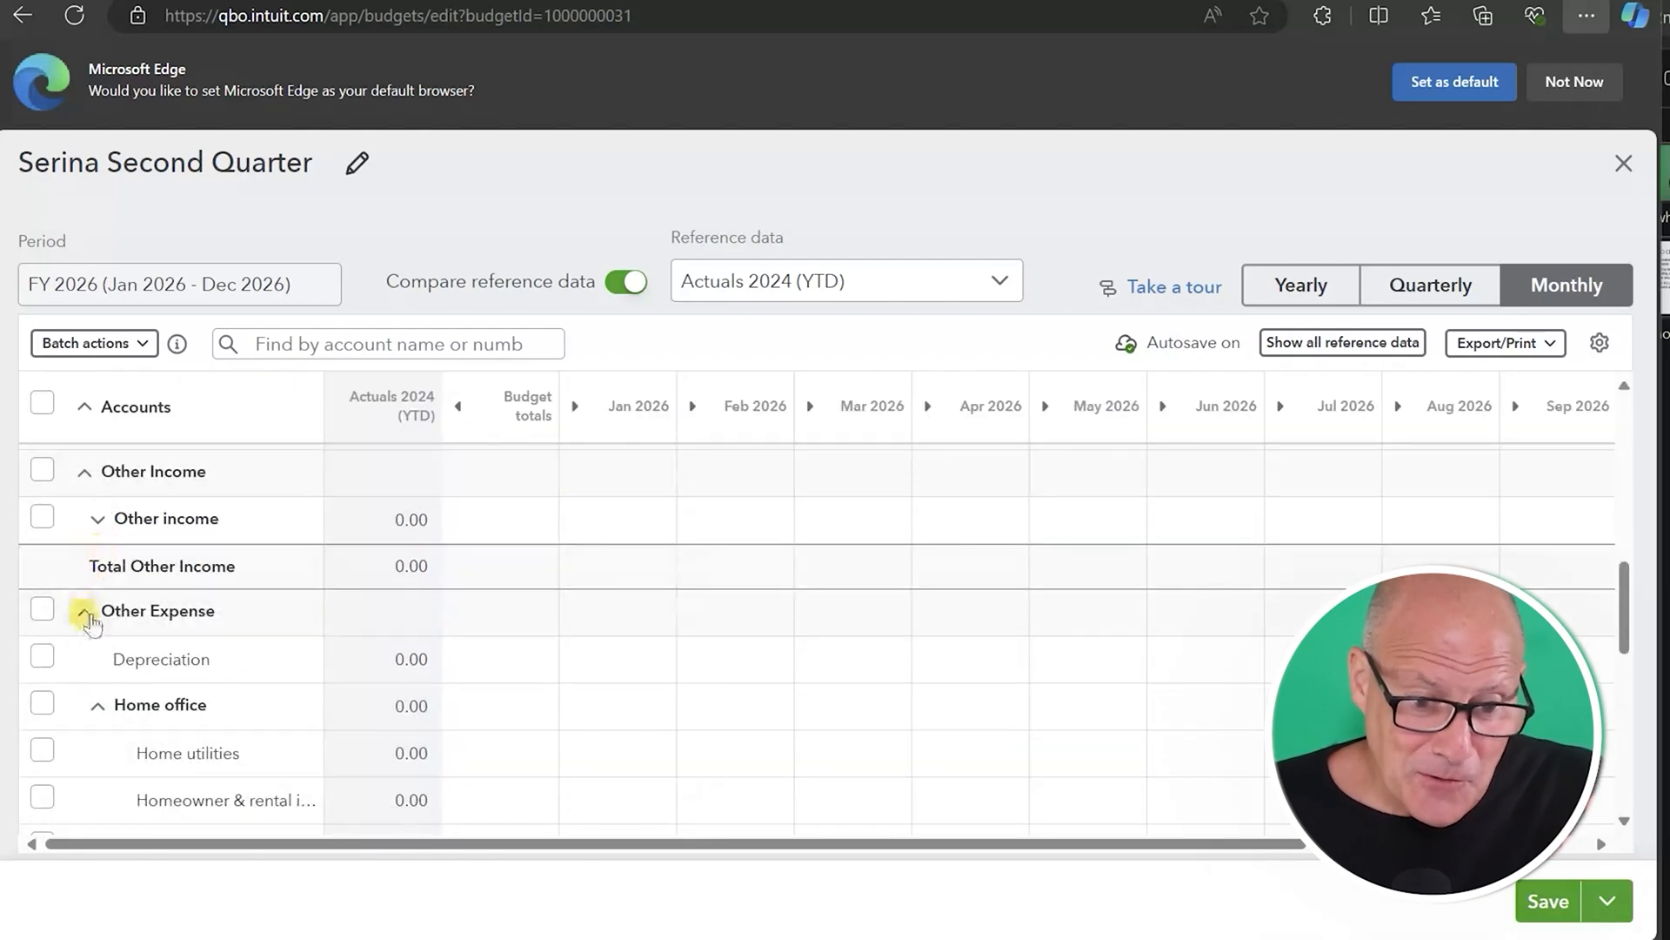
click(83, 611)
click(84, 619)
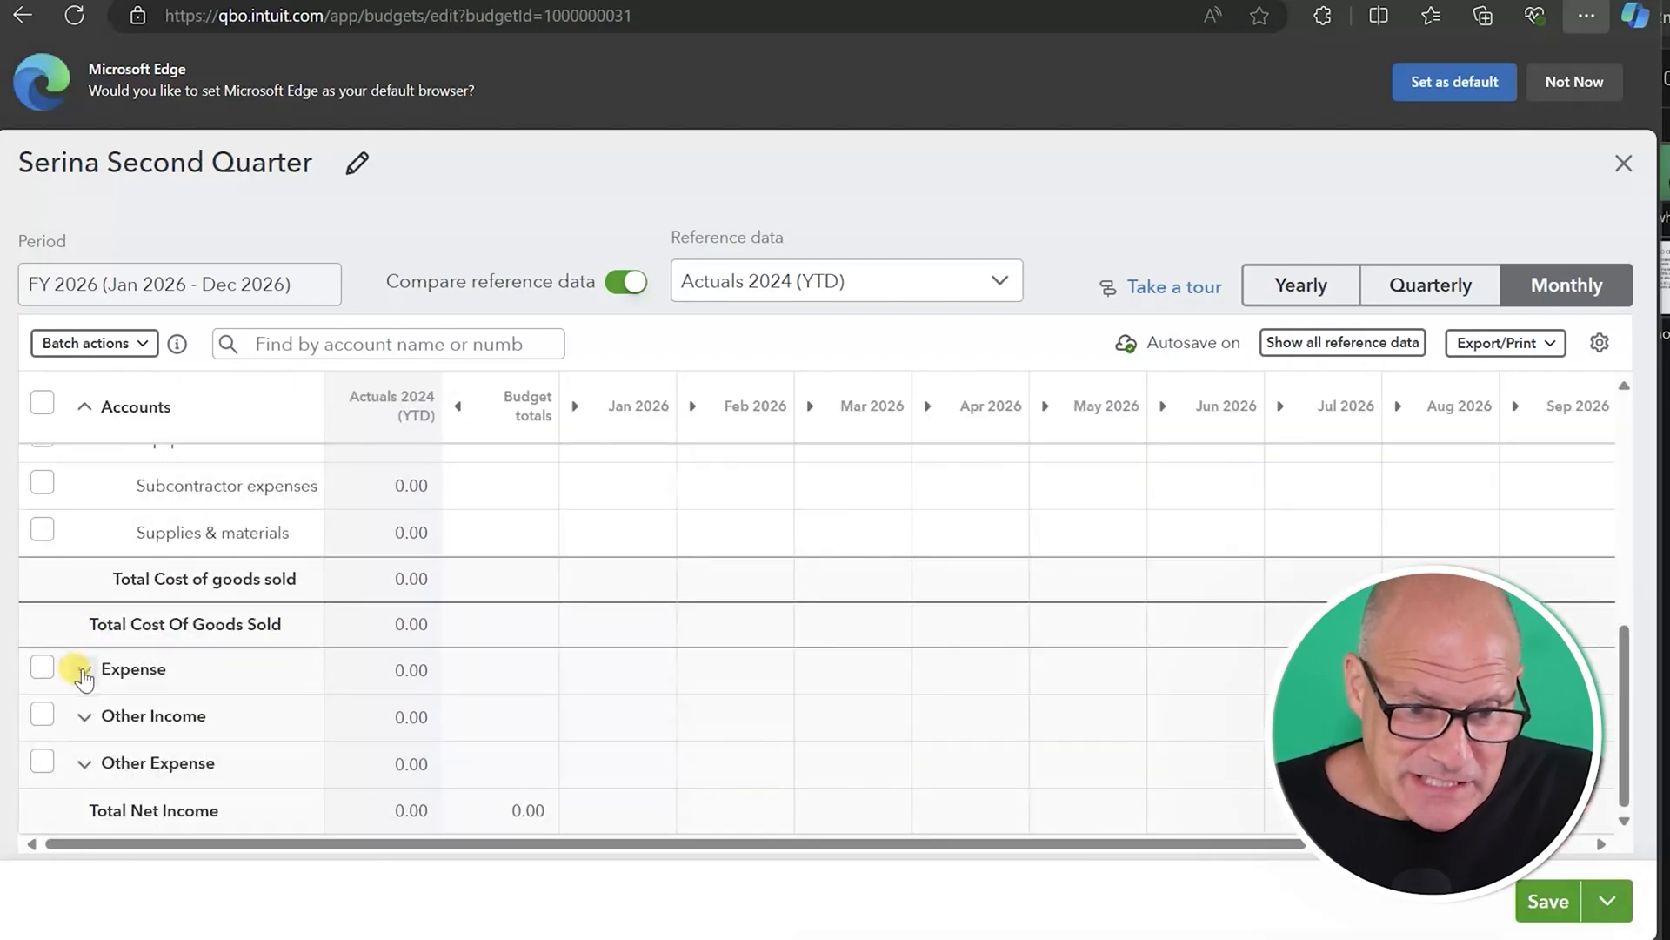
click(84, 672)
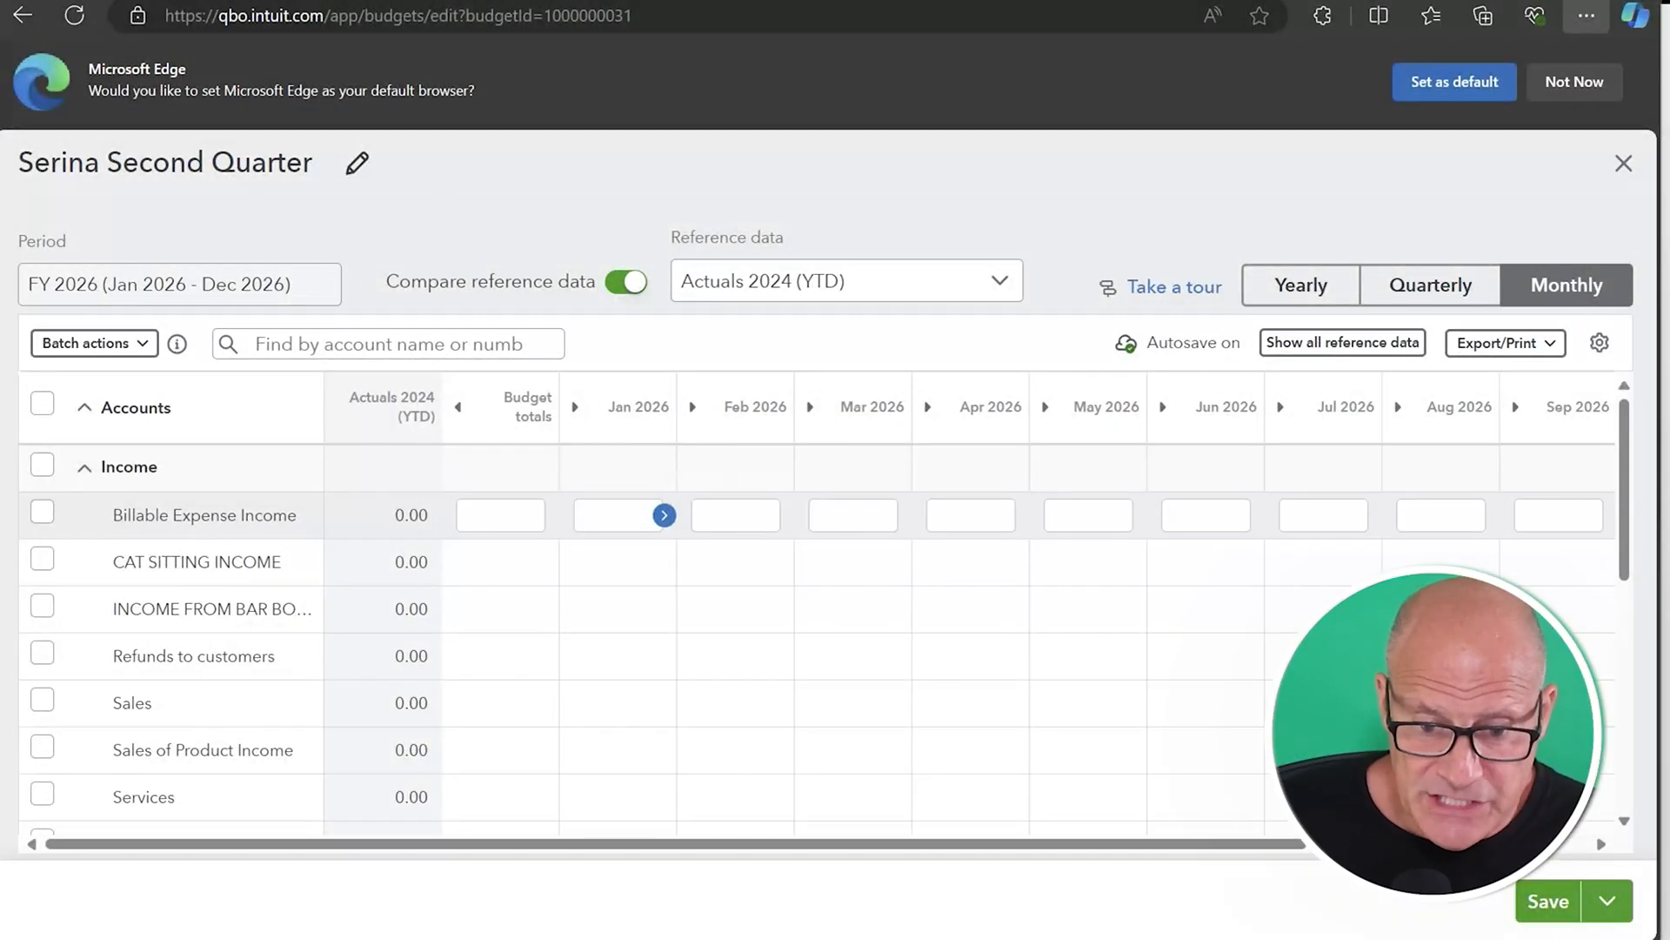
- Widen the Accounts column of the budget grid so the full INCOME FROM BAR BOUNCING account name fits
key(ctrl+a)
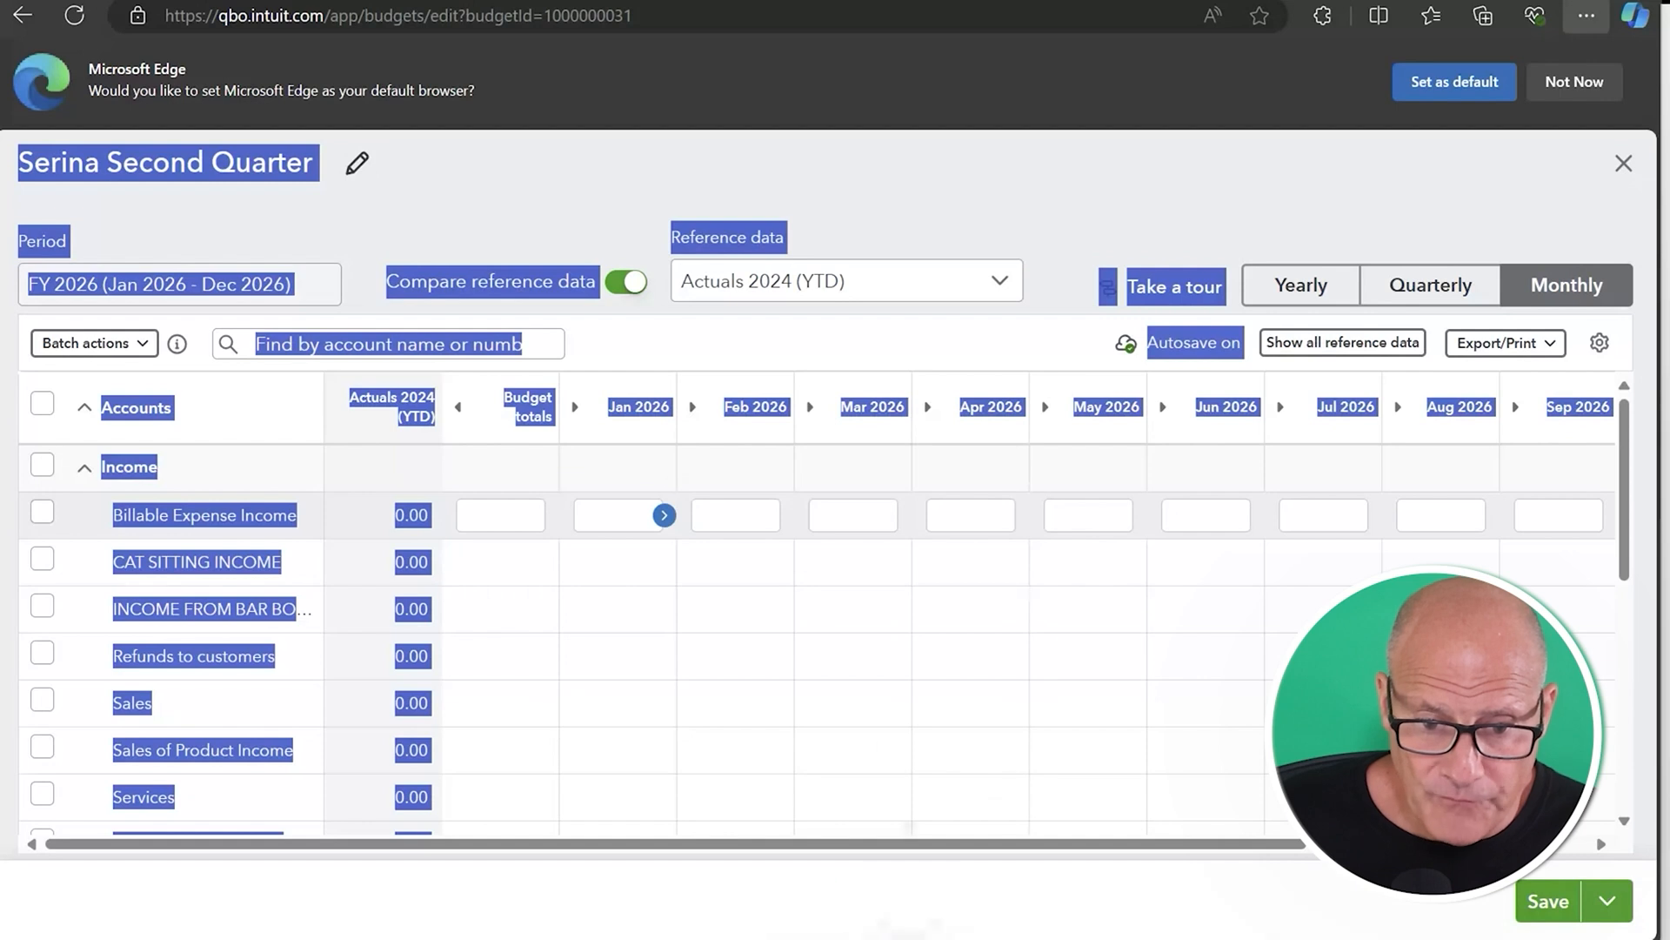
click(651, 741)
drag(928, 844, 1212, 868)
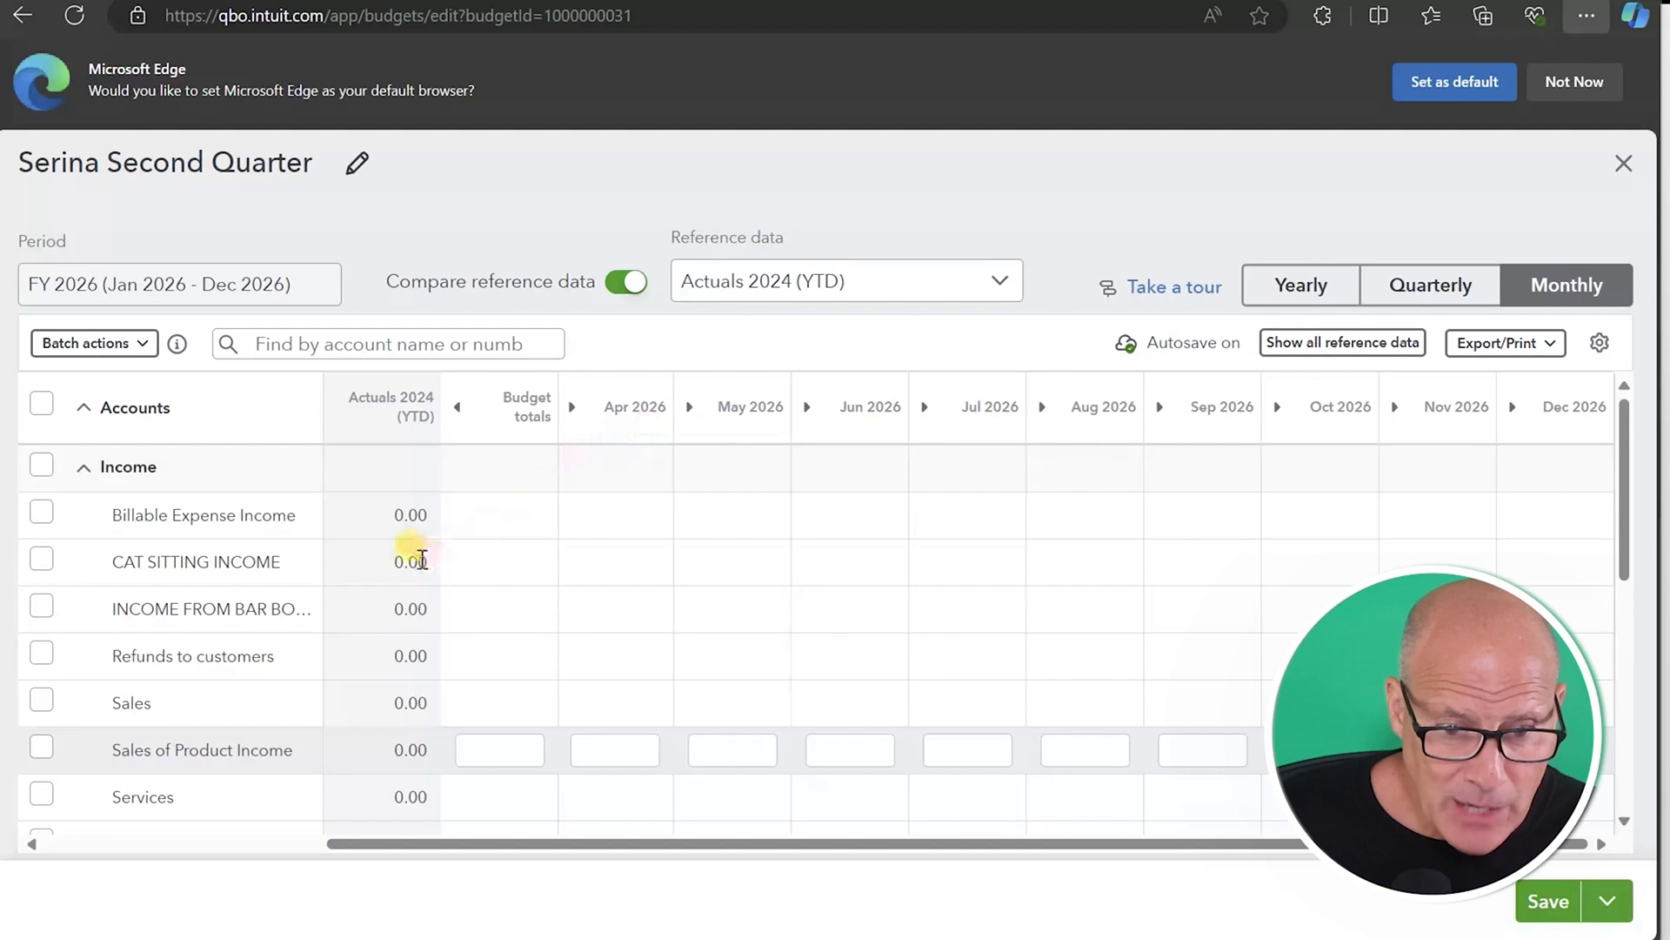
click(599, 564)
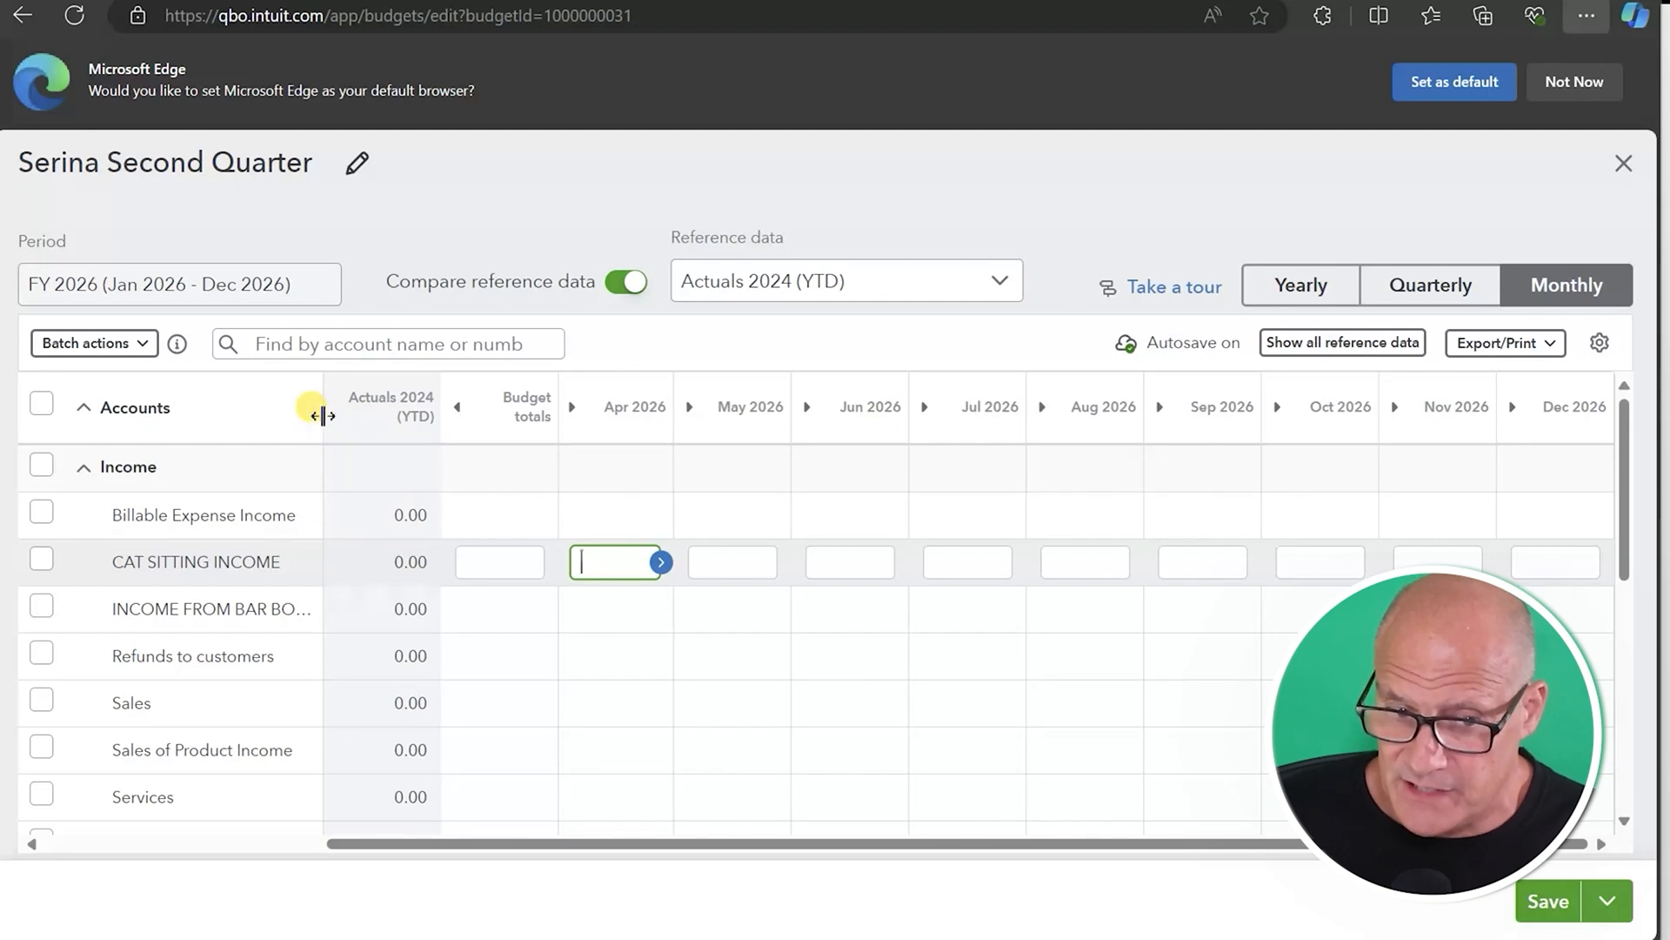
drag(322, 415, 441, 447)
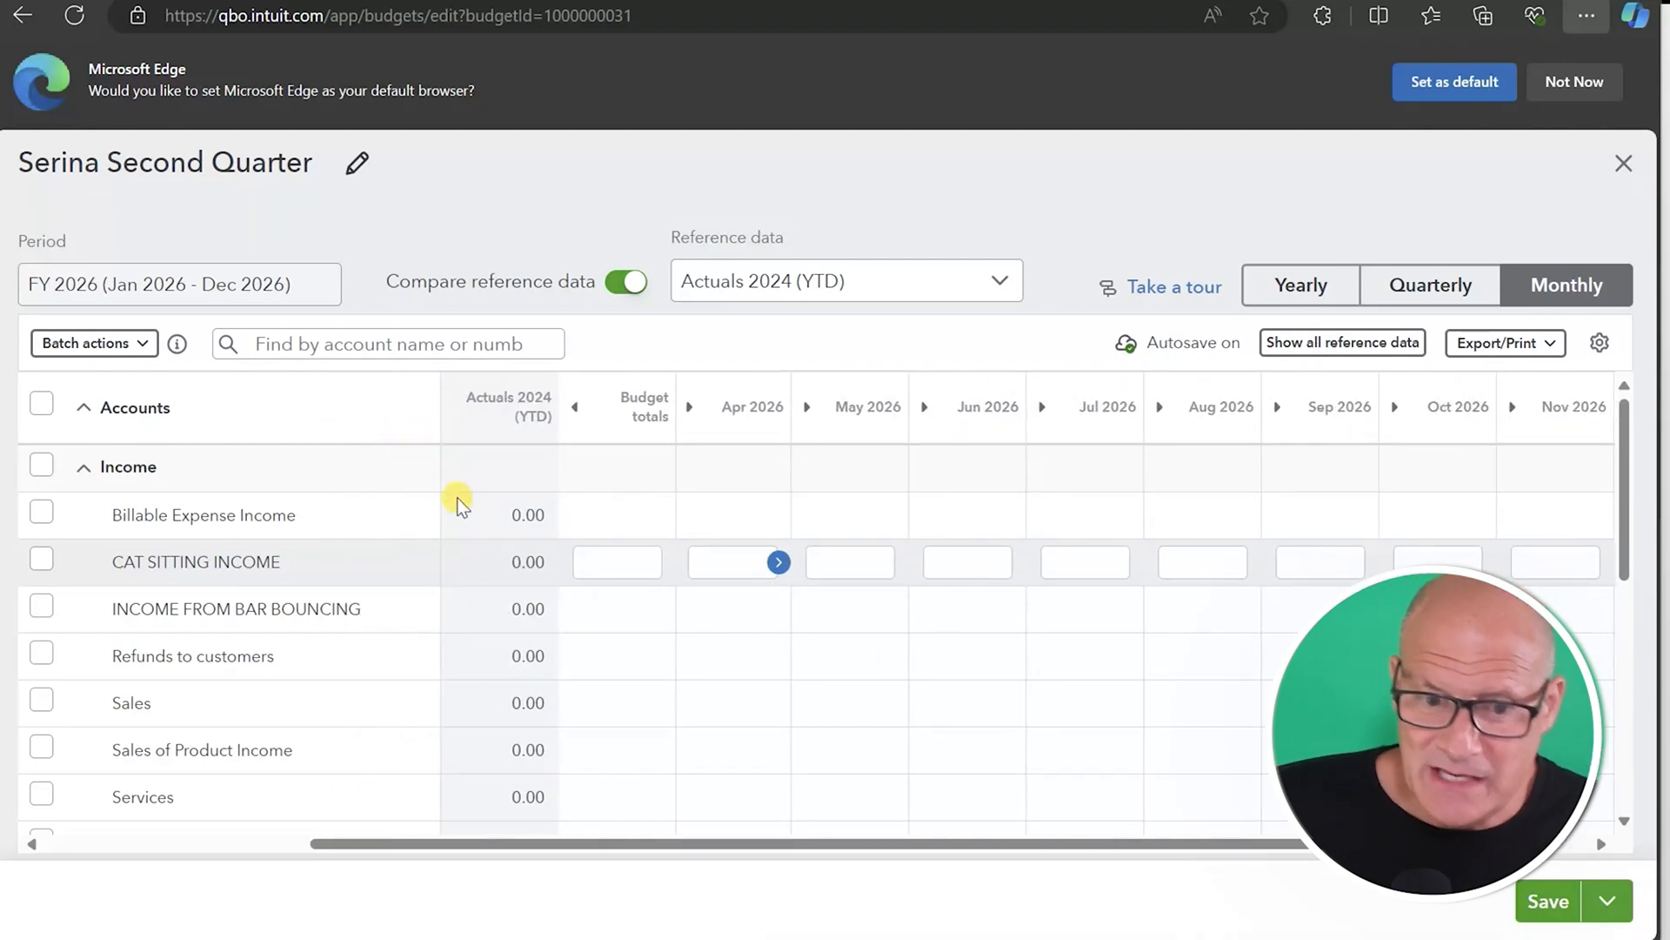
- Enter the April 2026 income from the Second Quarter Budget sheet: 500 for CAT SITTING INCOME and 700 for INCOME FROM BAR BOUNCING
click(703, 562)
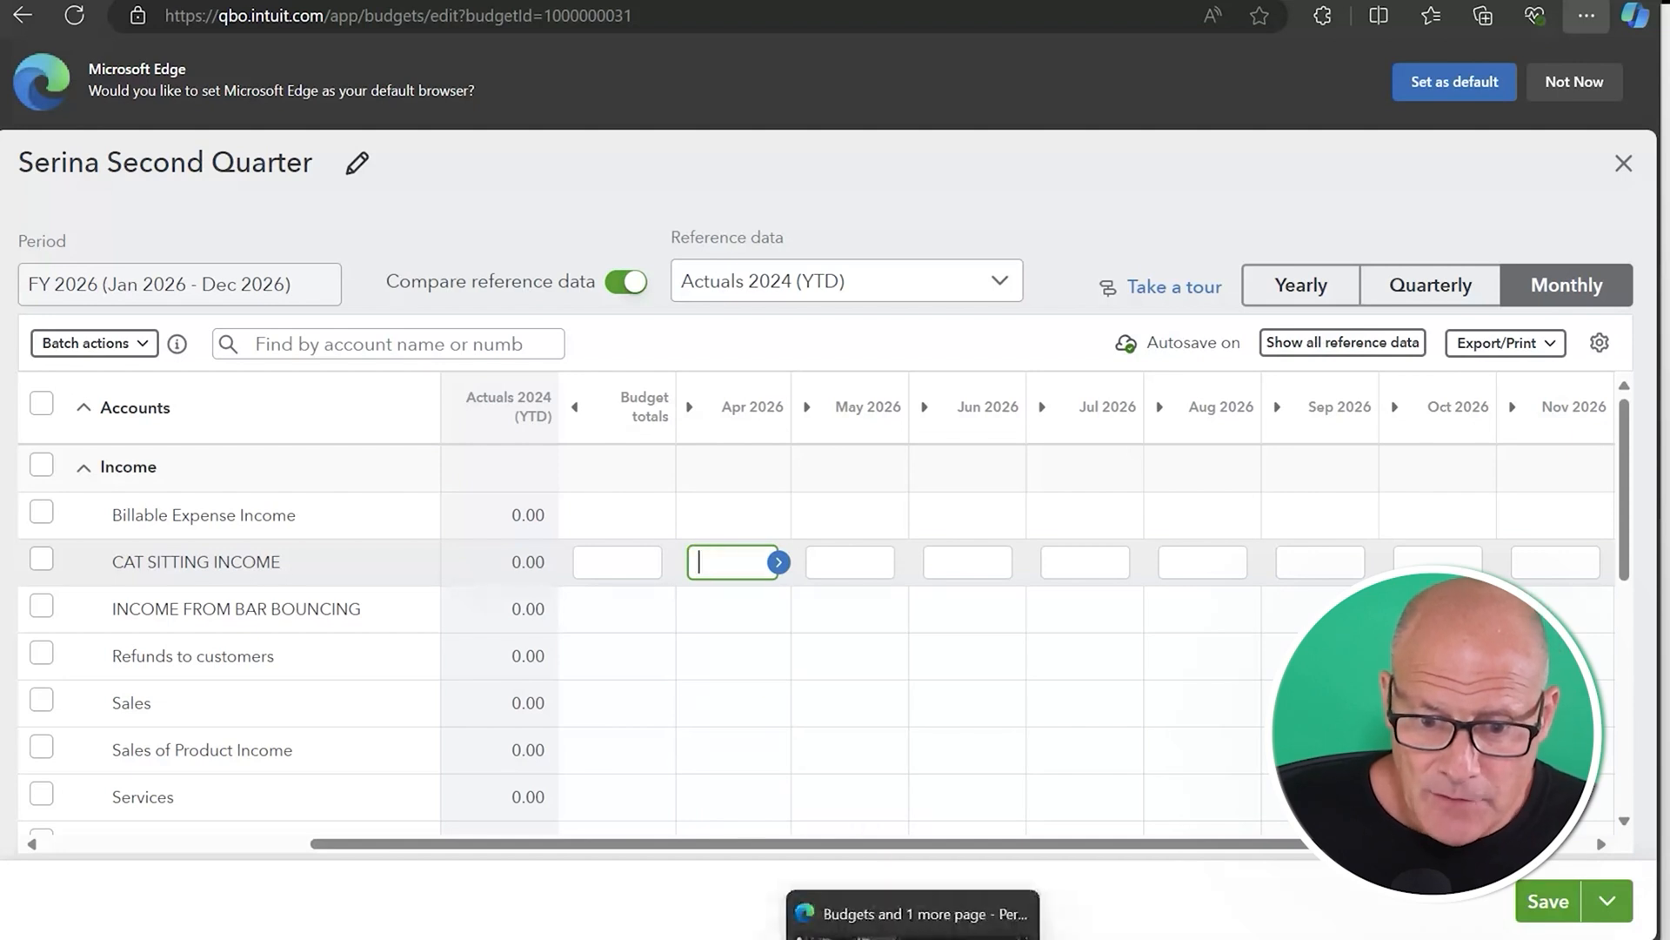
click(964, 911)
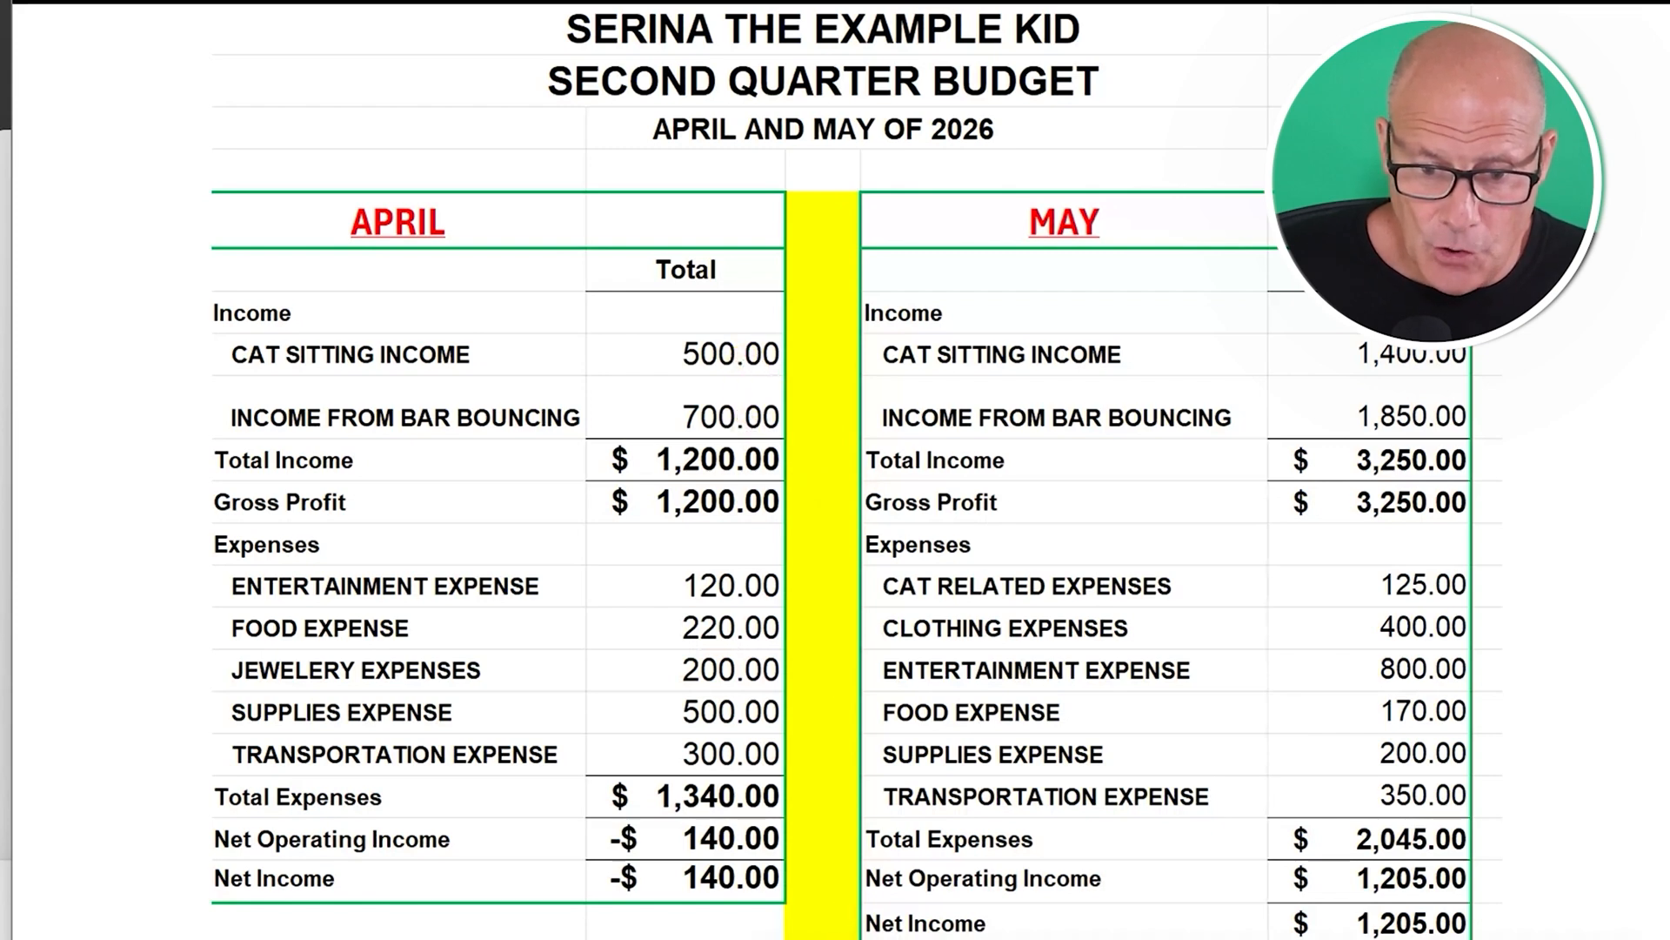
click(818, 936)
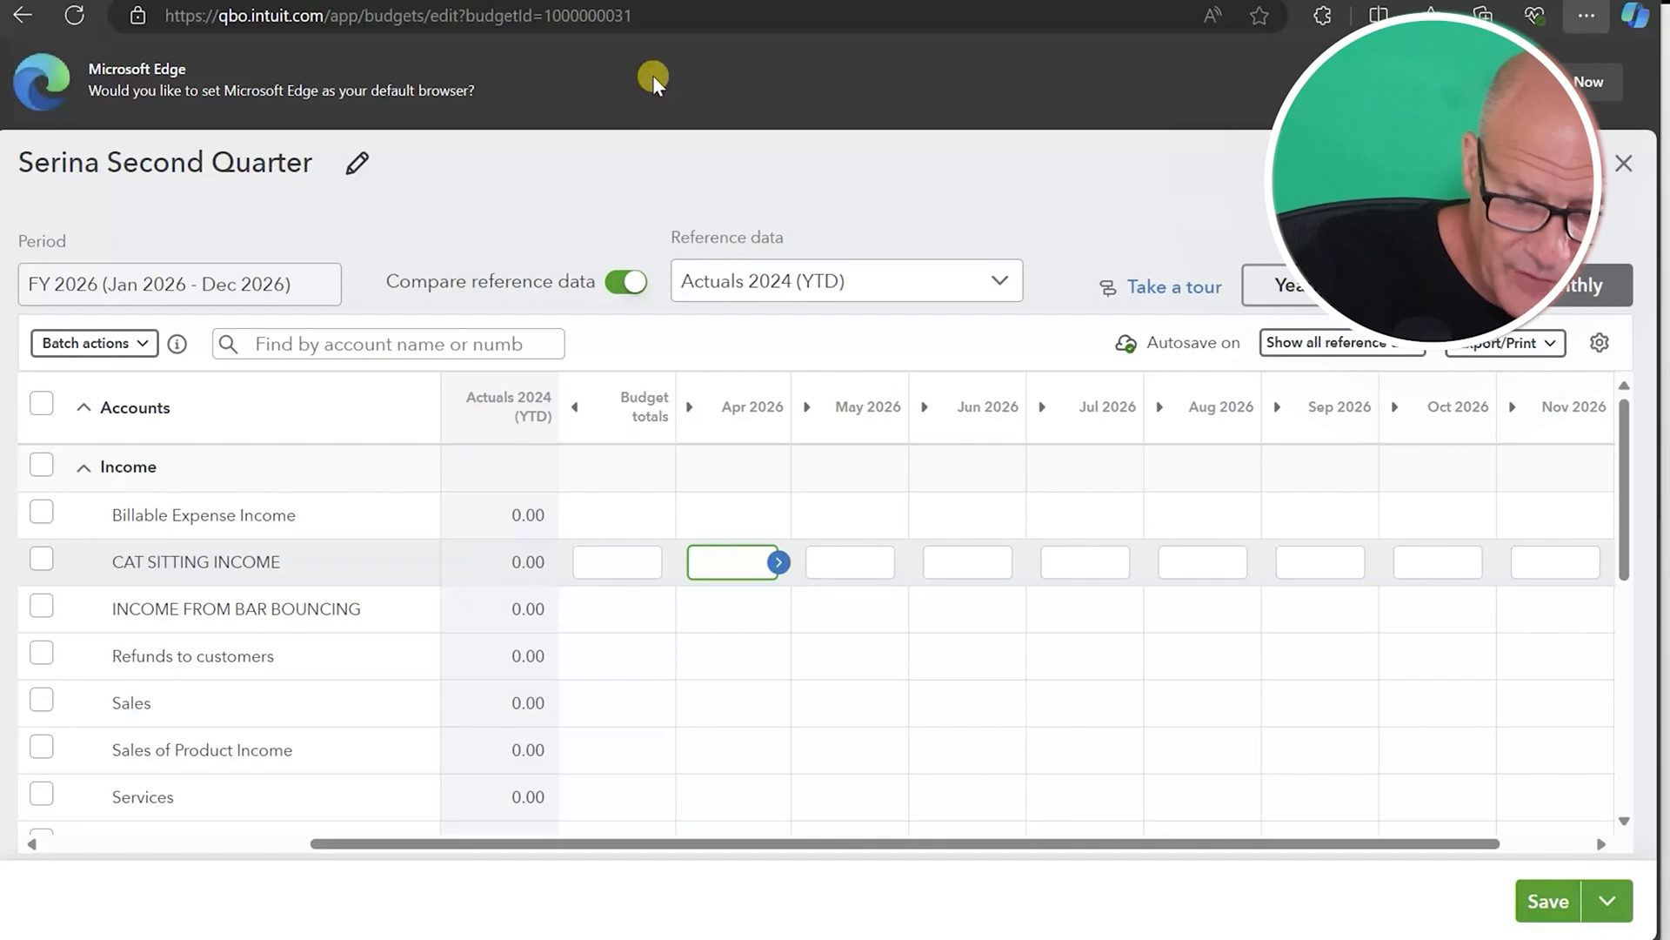
text(500)
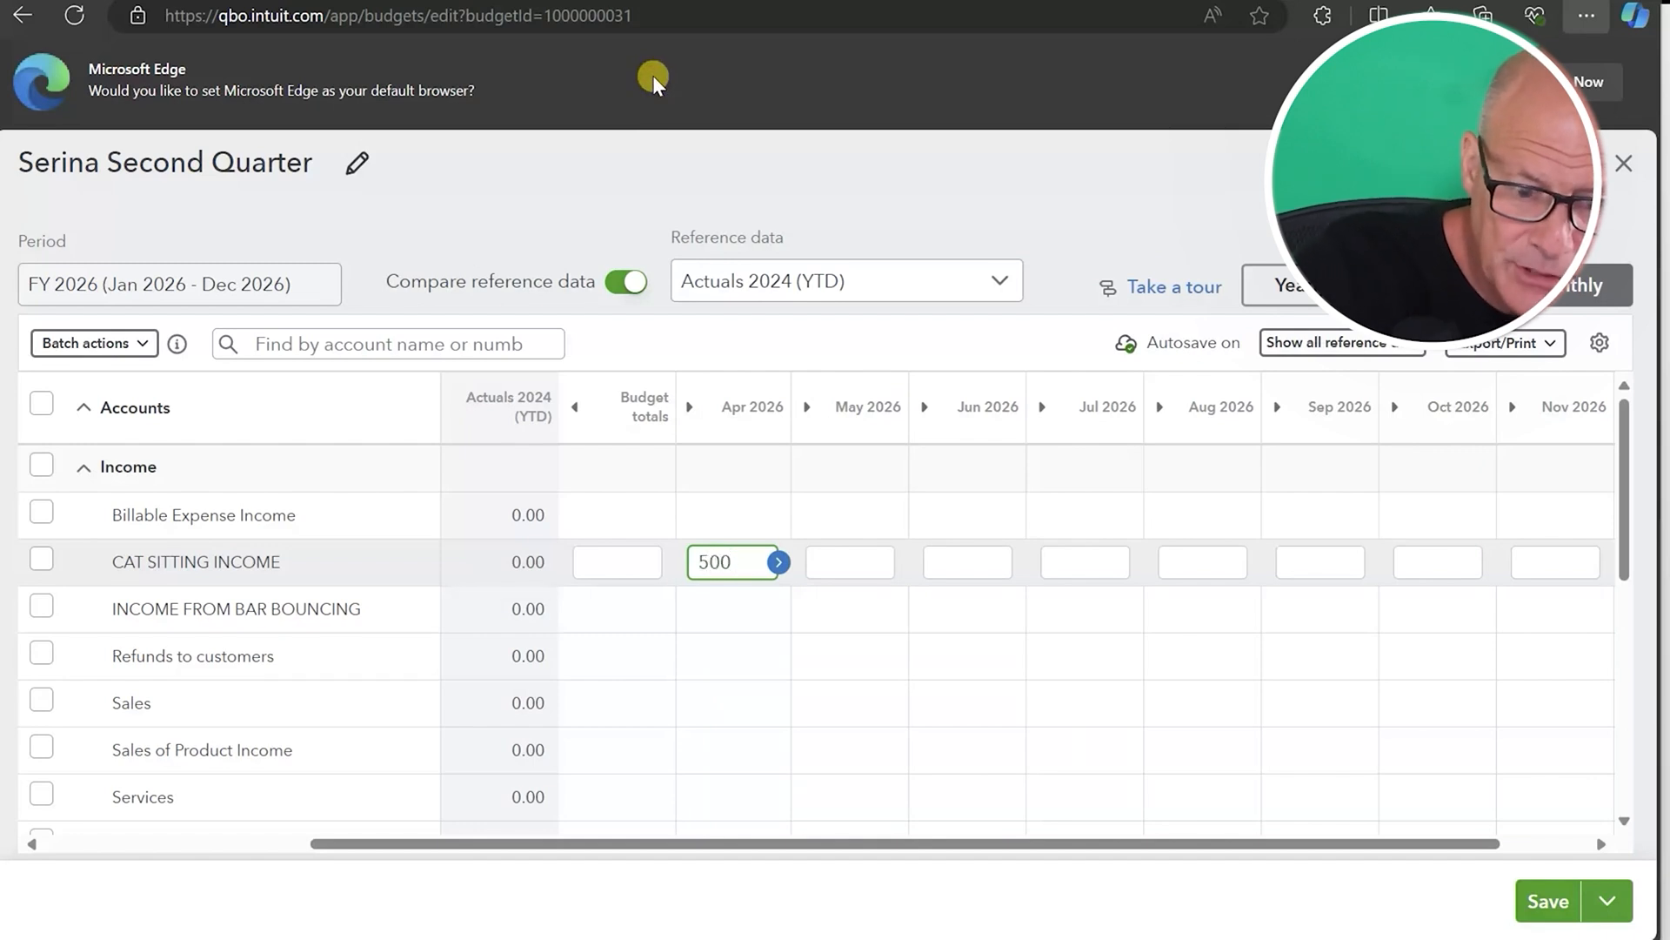
key(Tab)
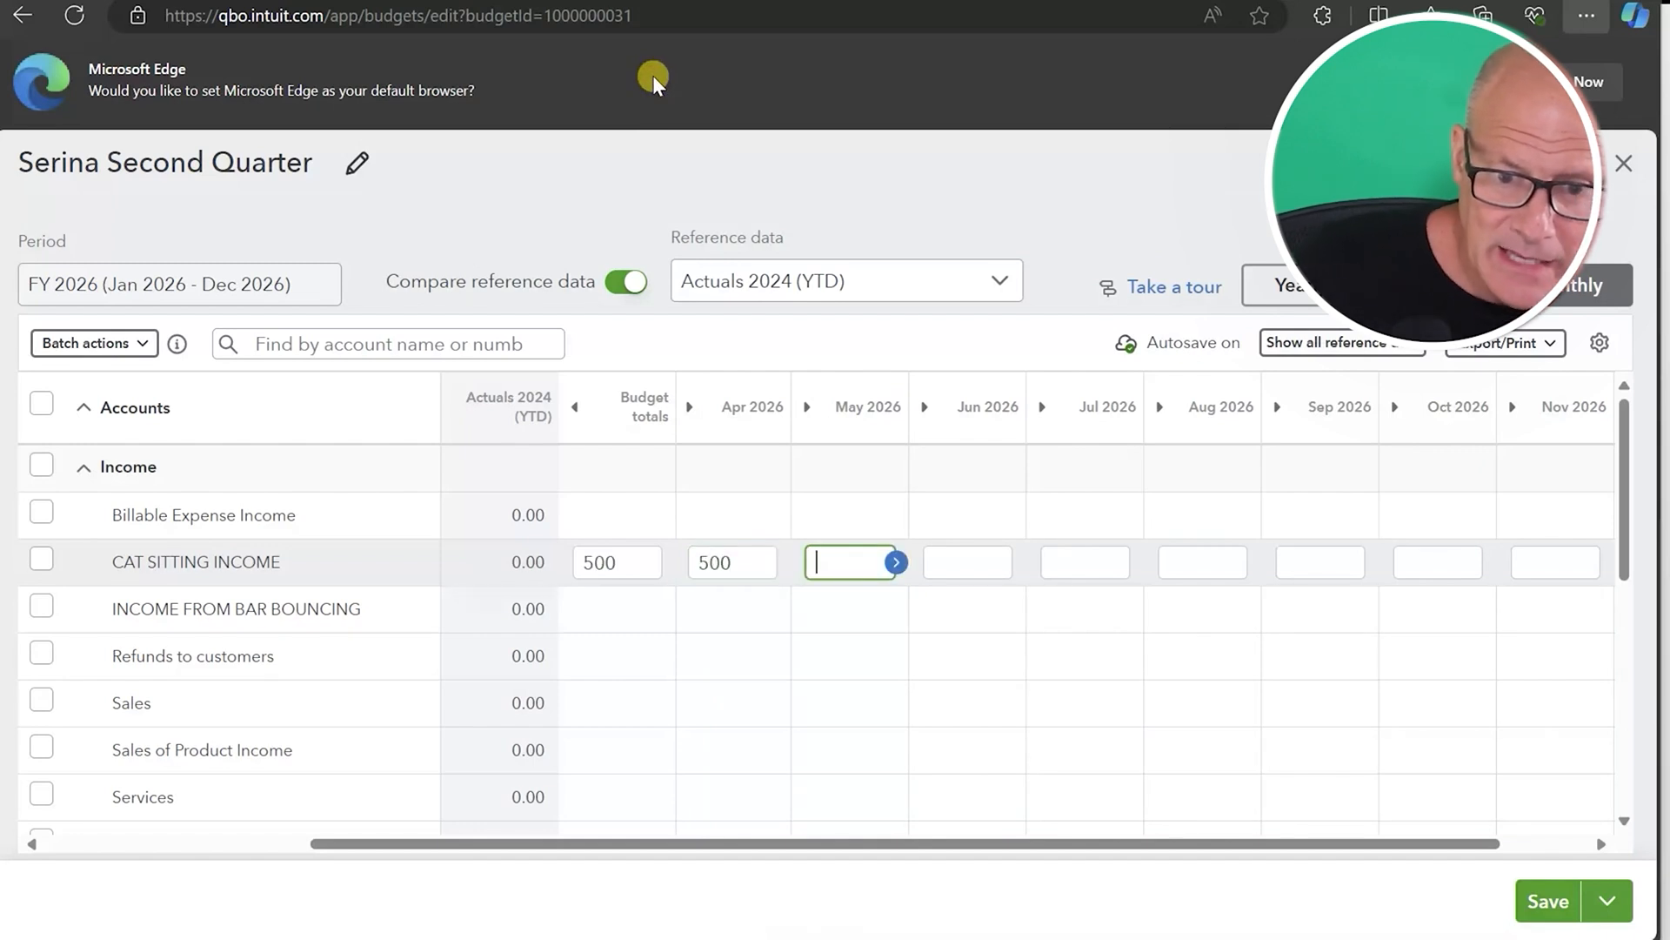
click(729, 610)
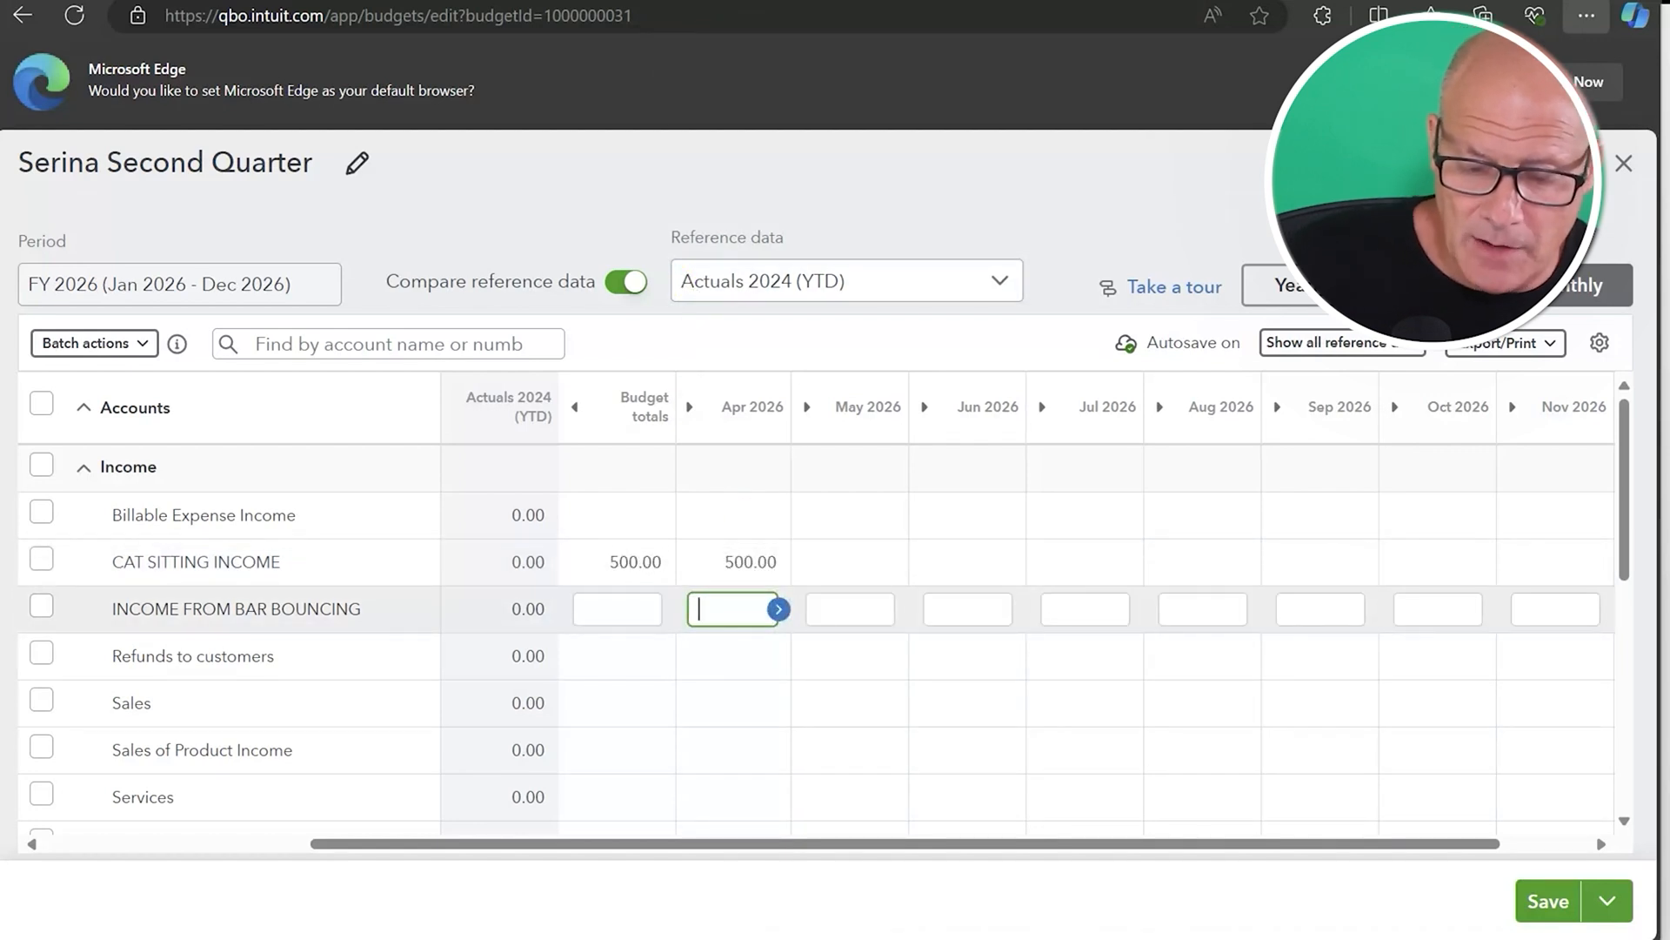
text(700)
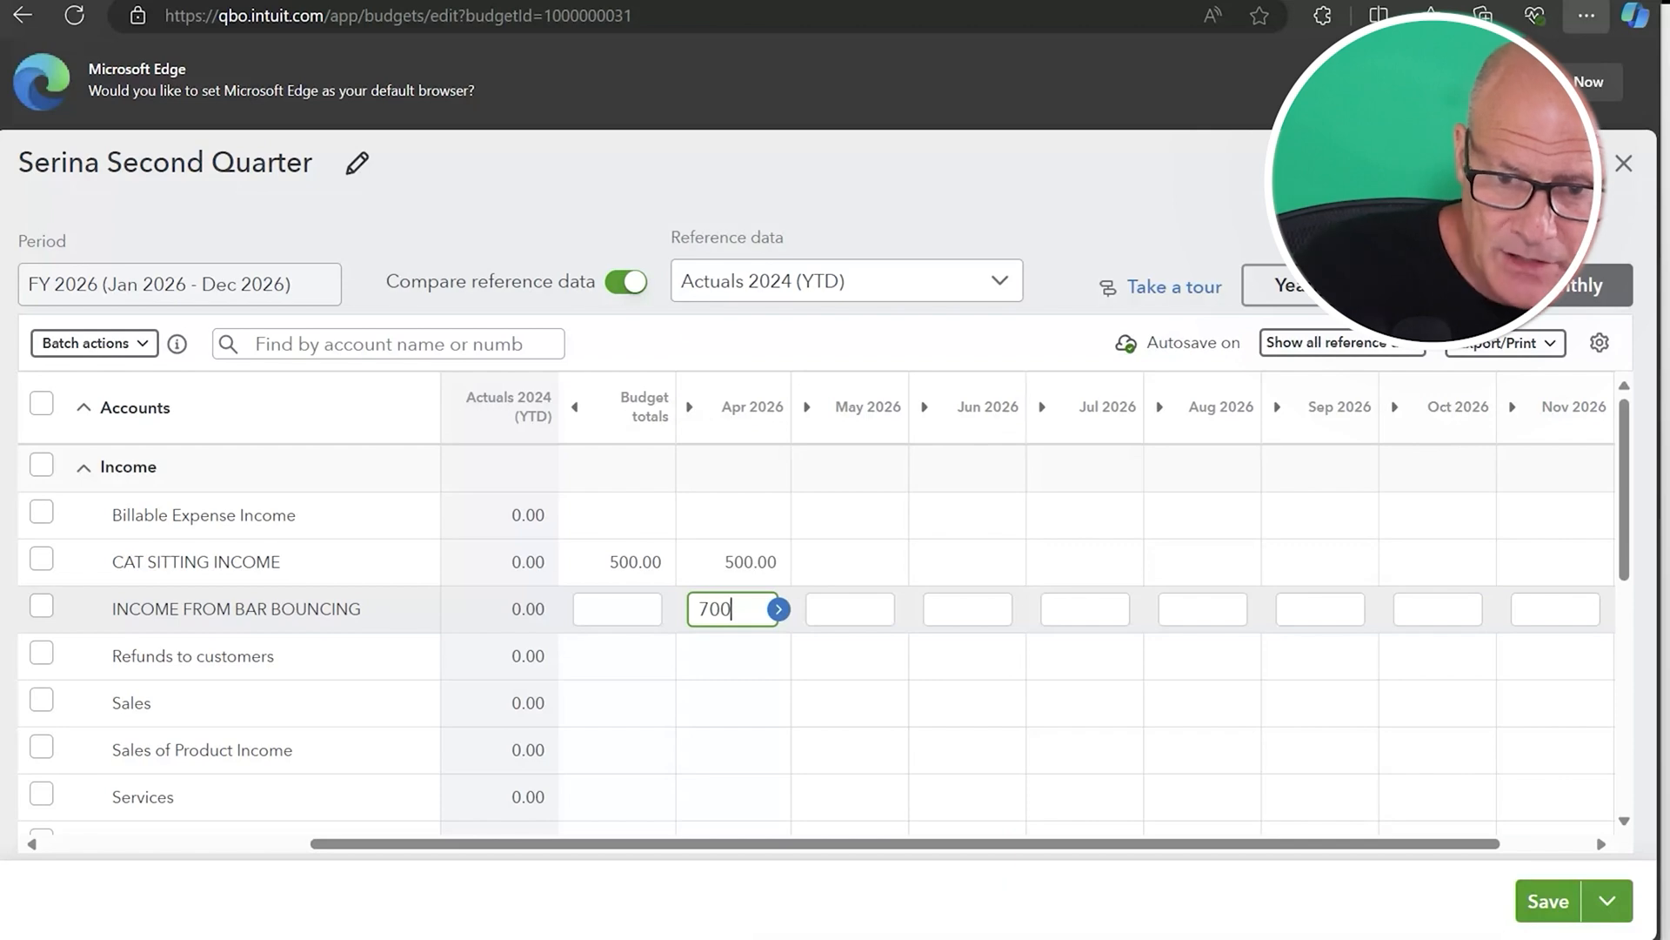
- Enter the May 2026 income budget amounts: 1400 for CAT SITTING INCOME and 1850 for INCOME FROM BAR BOUNCING
click(857, 572)
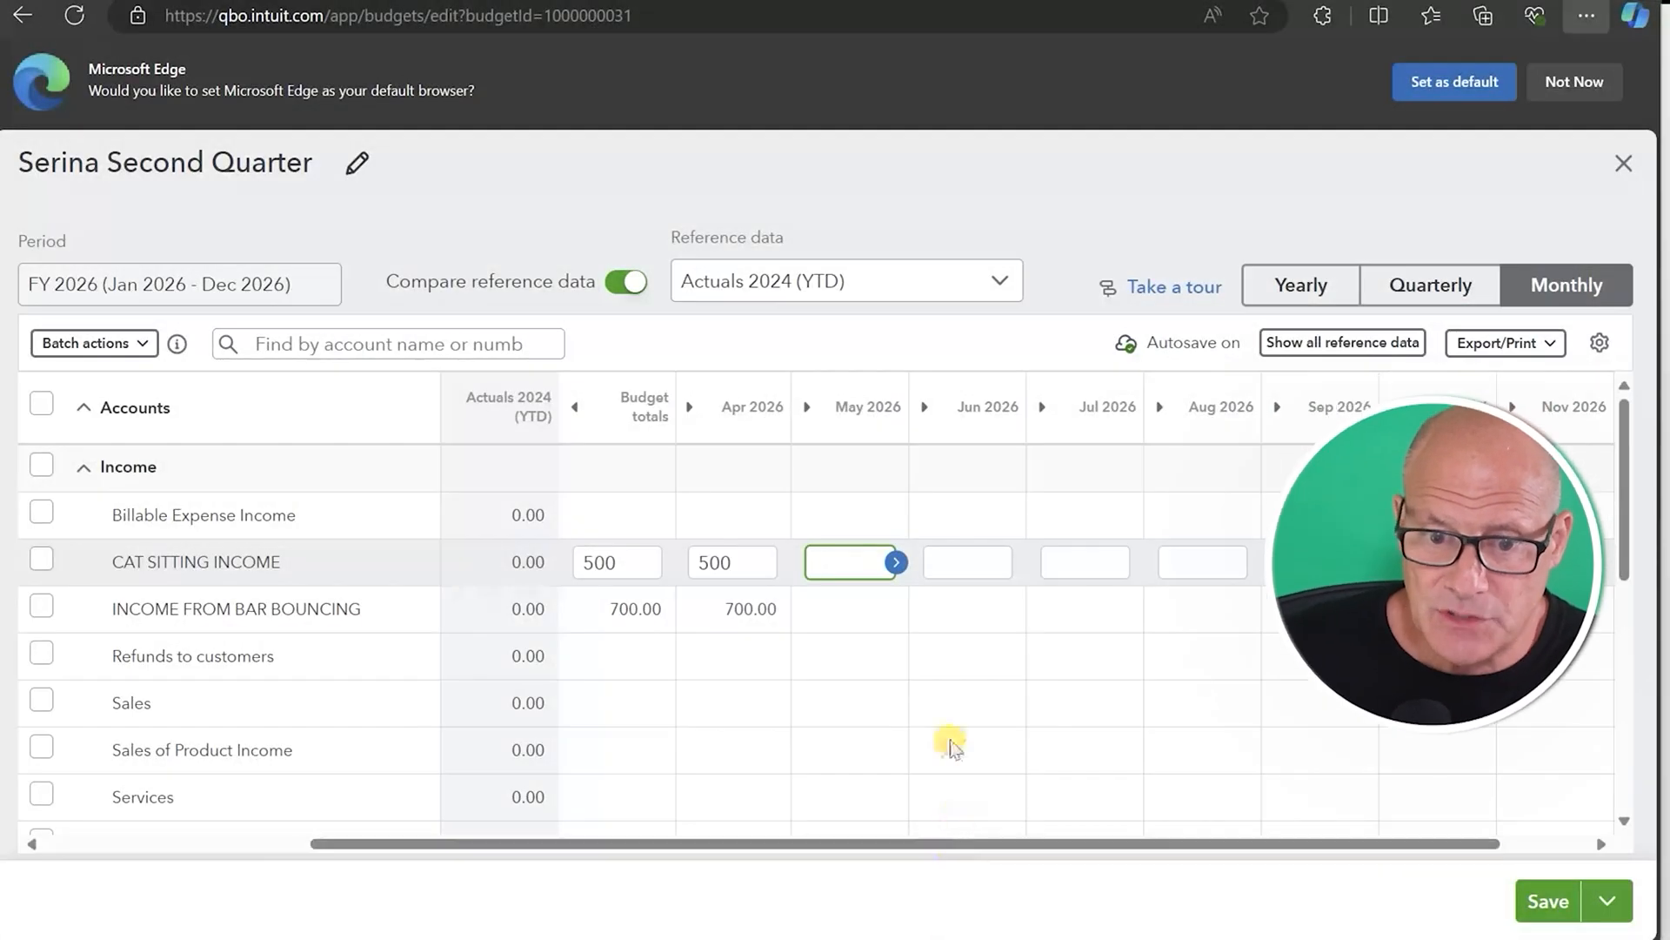
text(1400)
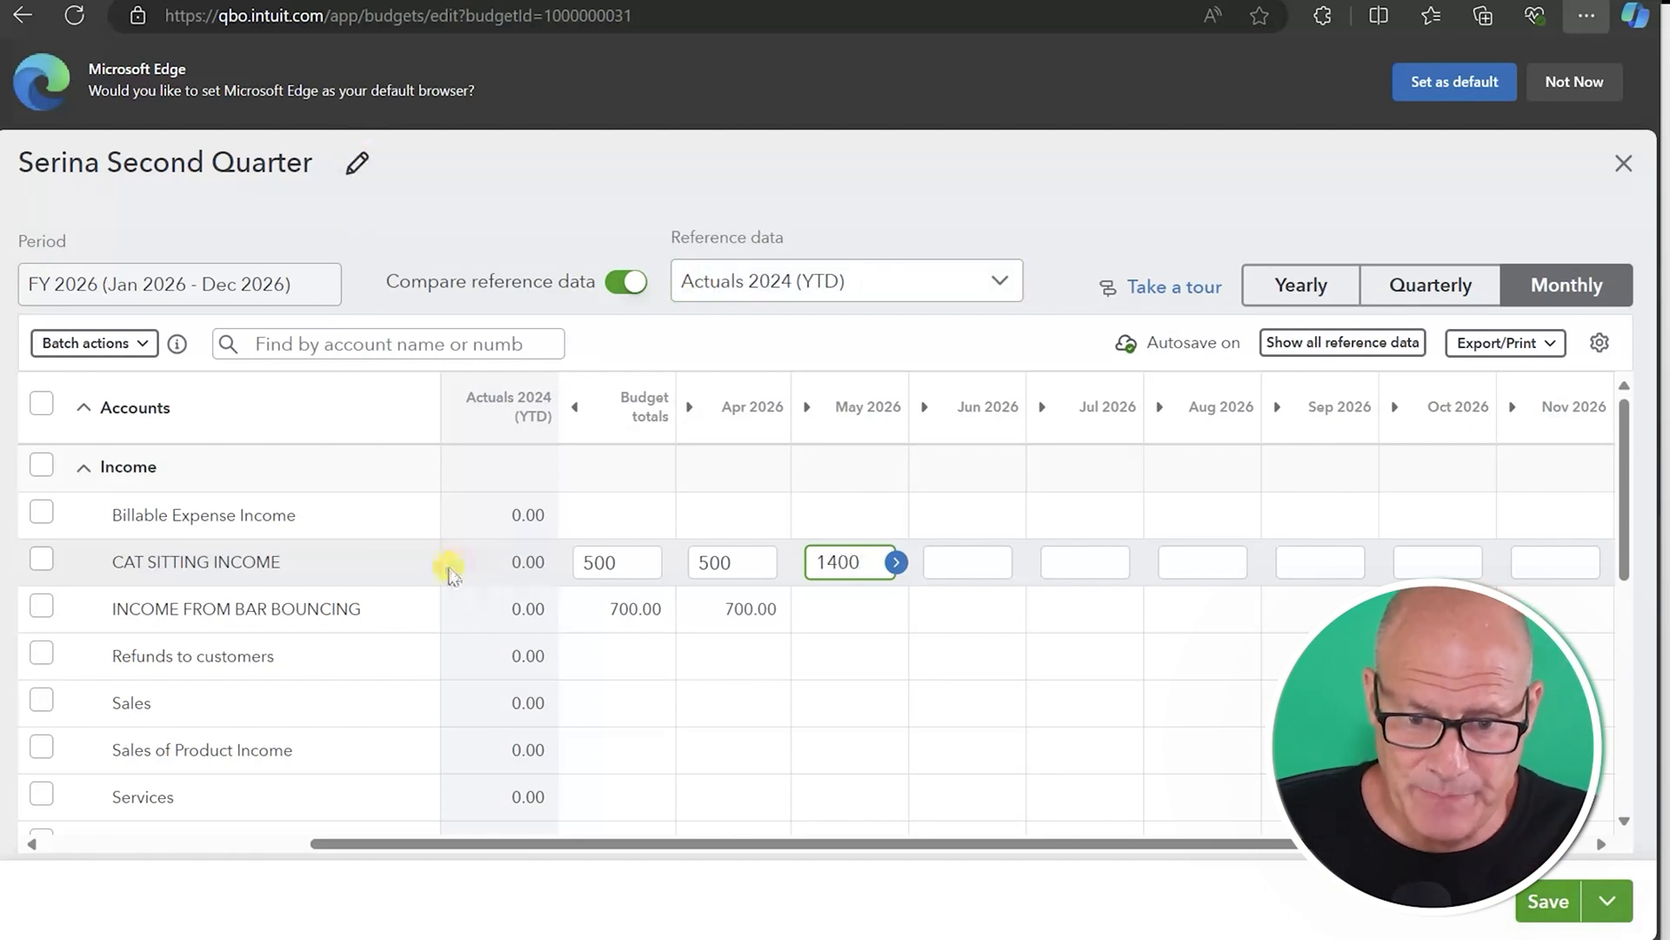
click(823, 609)
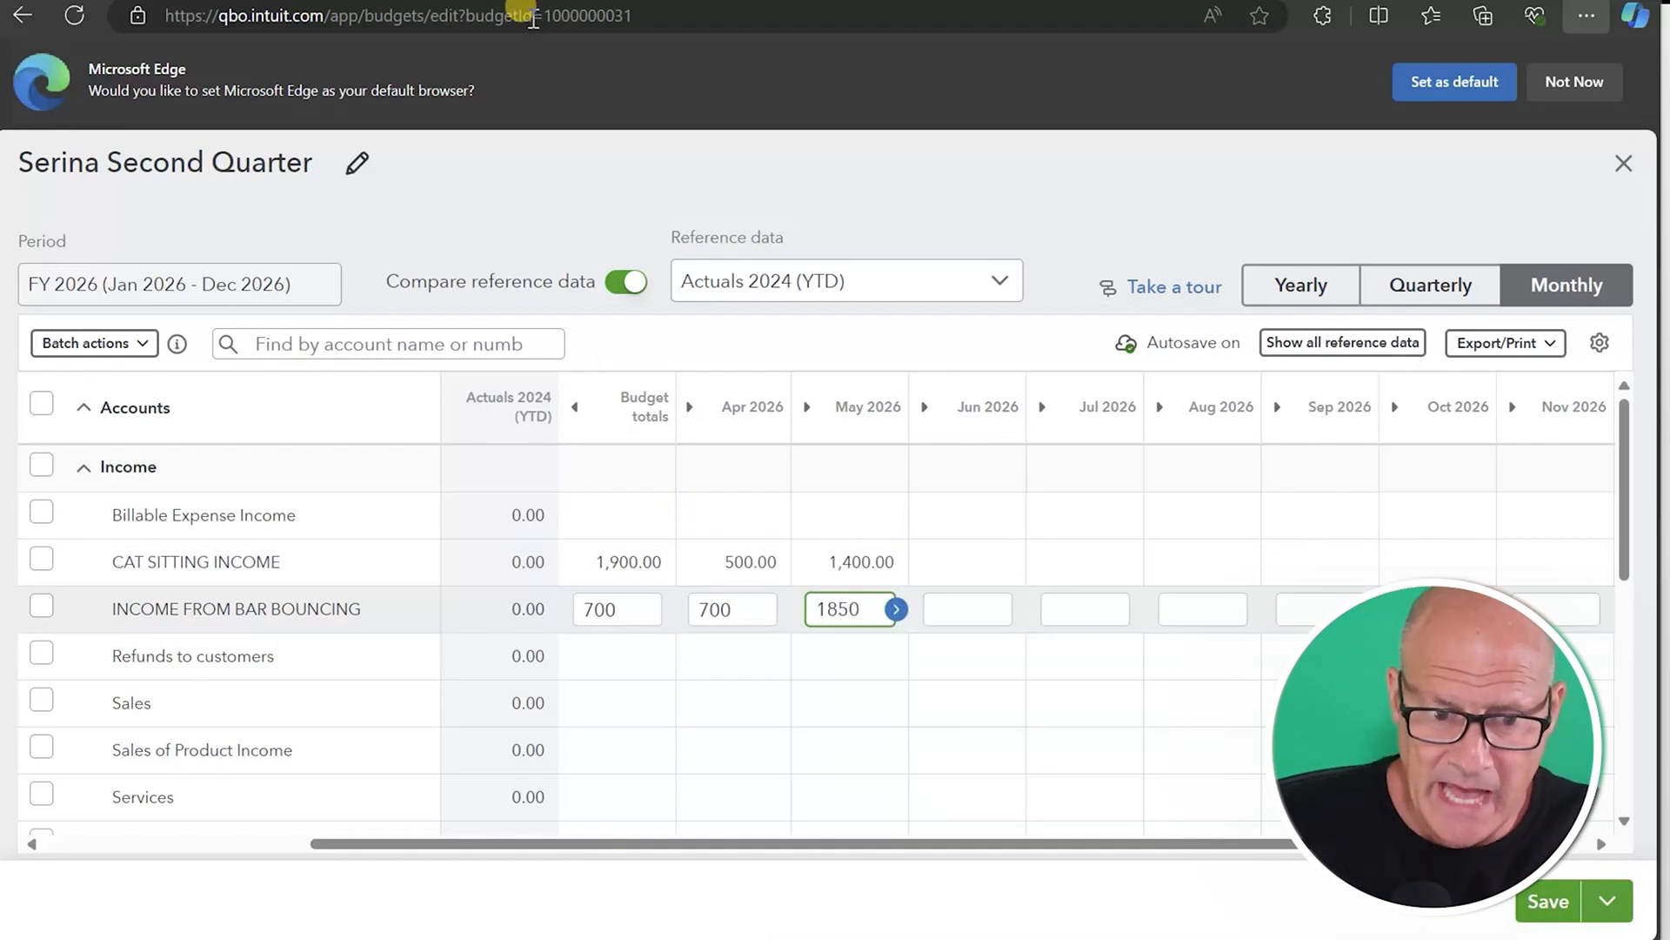
- Collapse the Income and Cost Of Goods Sold groups and expand the Expense group in the budget grid
click(82, 472)
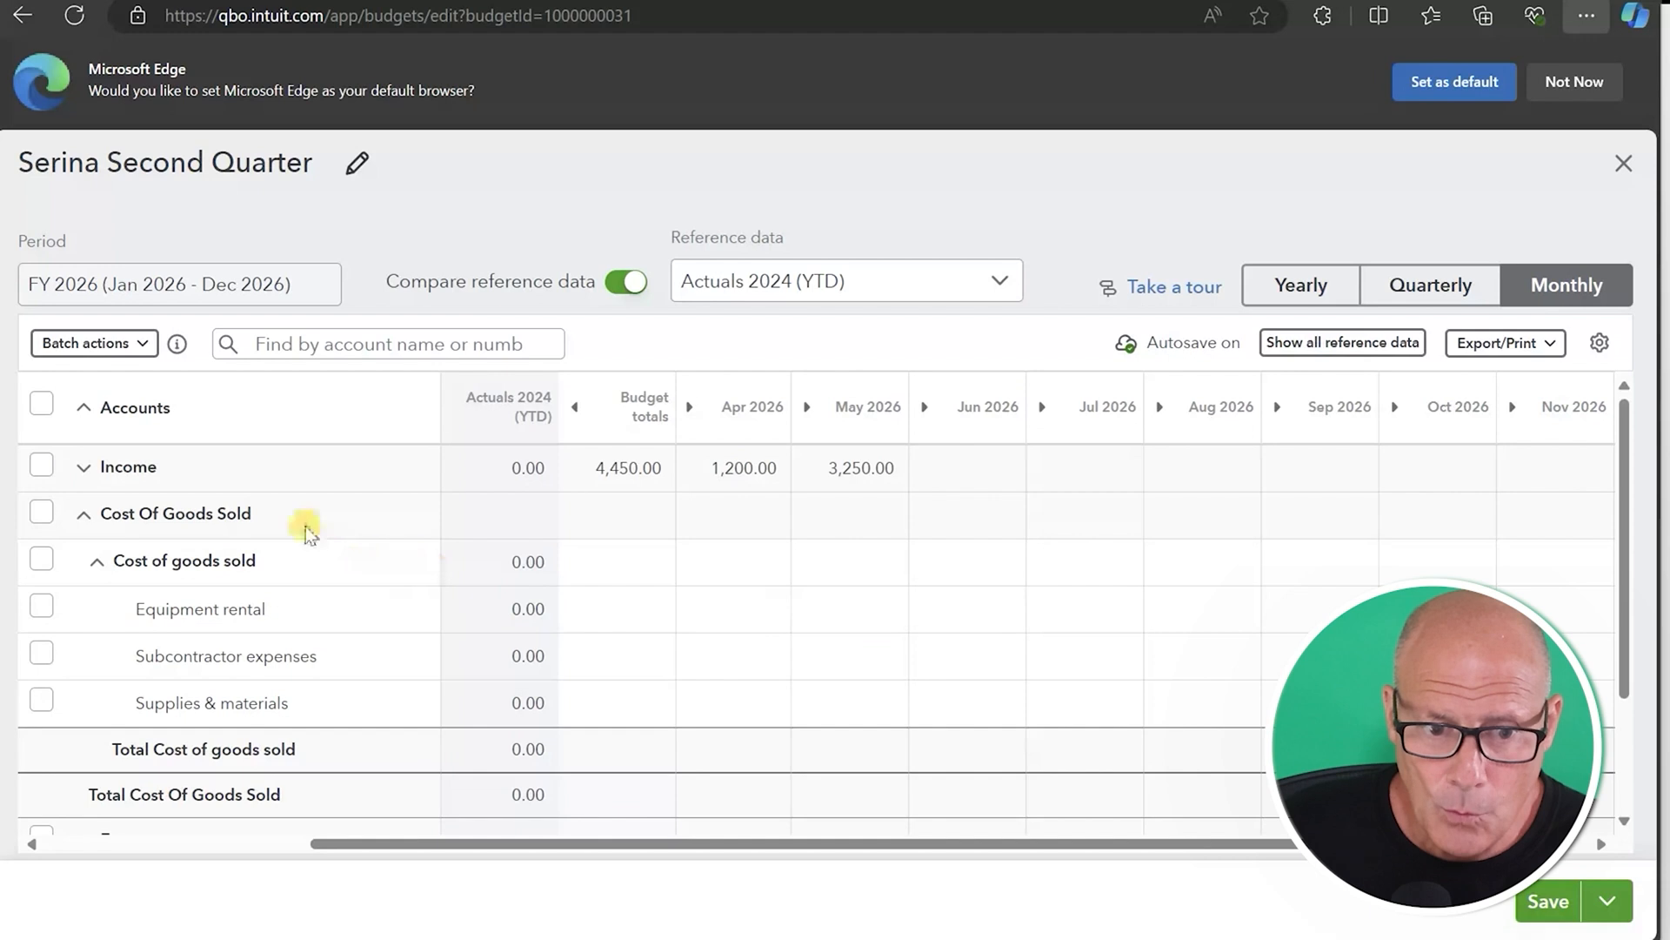
click(83, 515)
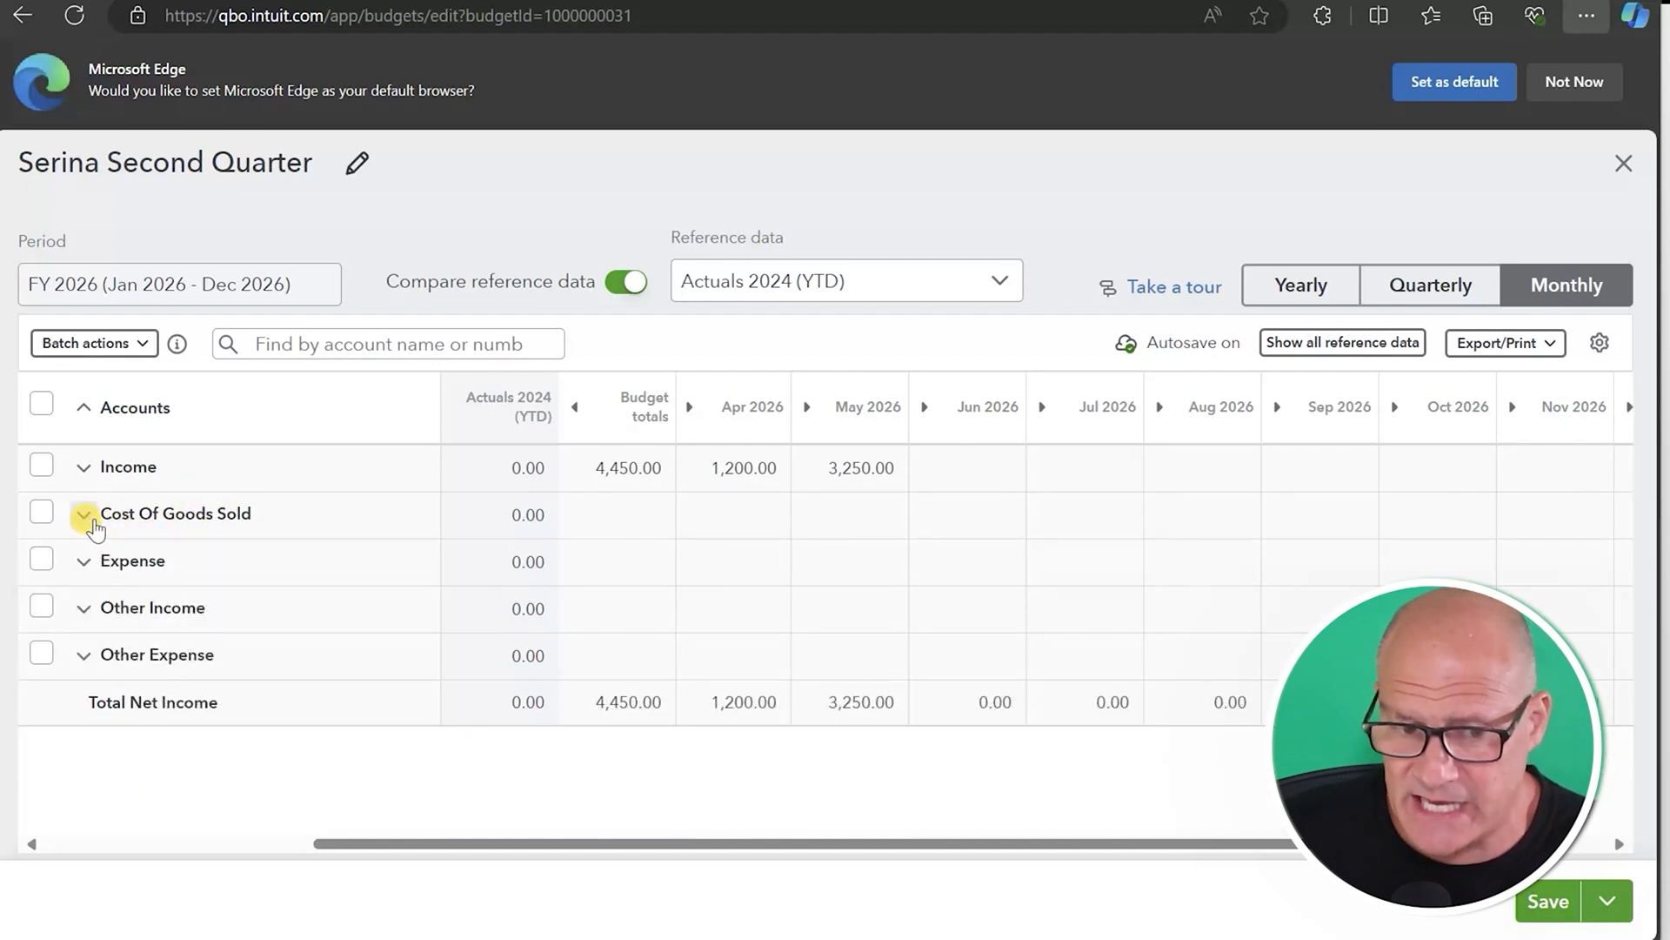
click(84, 563)
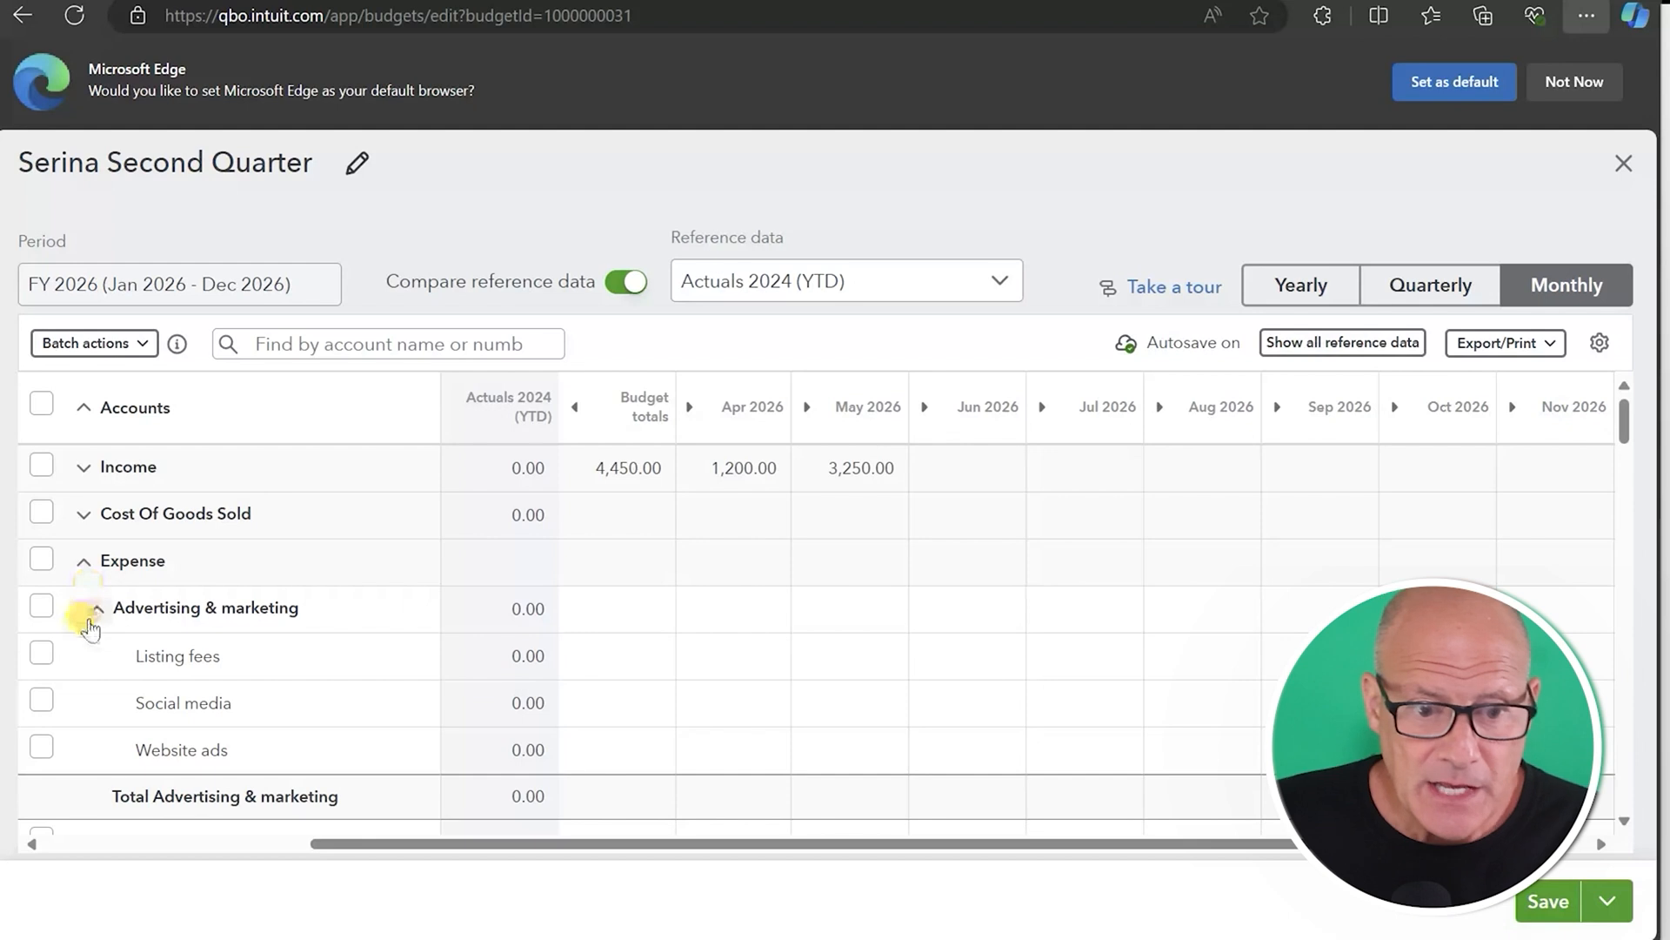
- Collapse the Advertising & marketing, Employee benefits, General business expenses and Insurance subgroups under Expense
click(93, 618)
scroll(89, 645, down, 3)
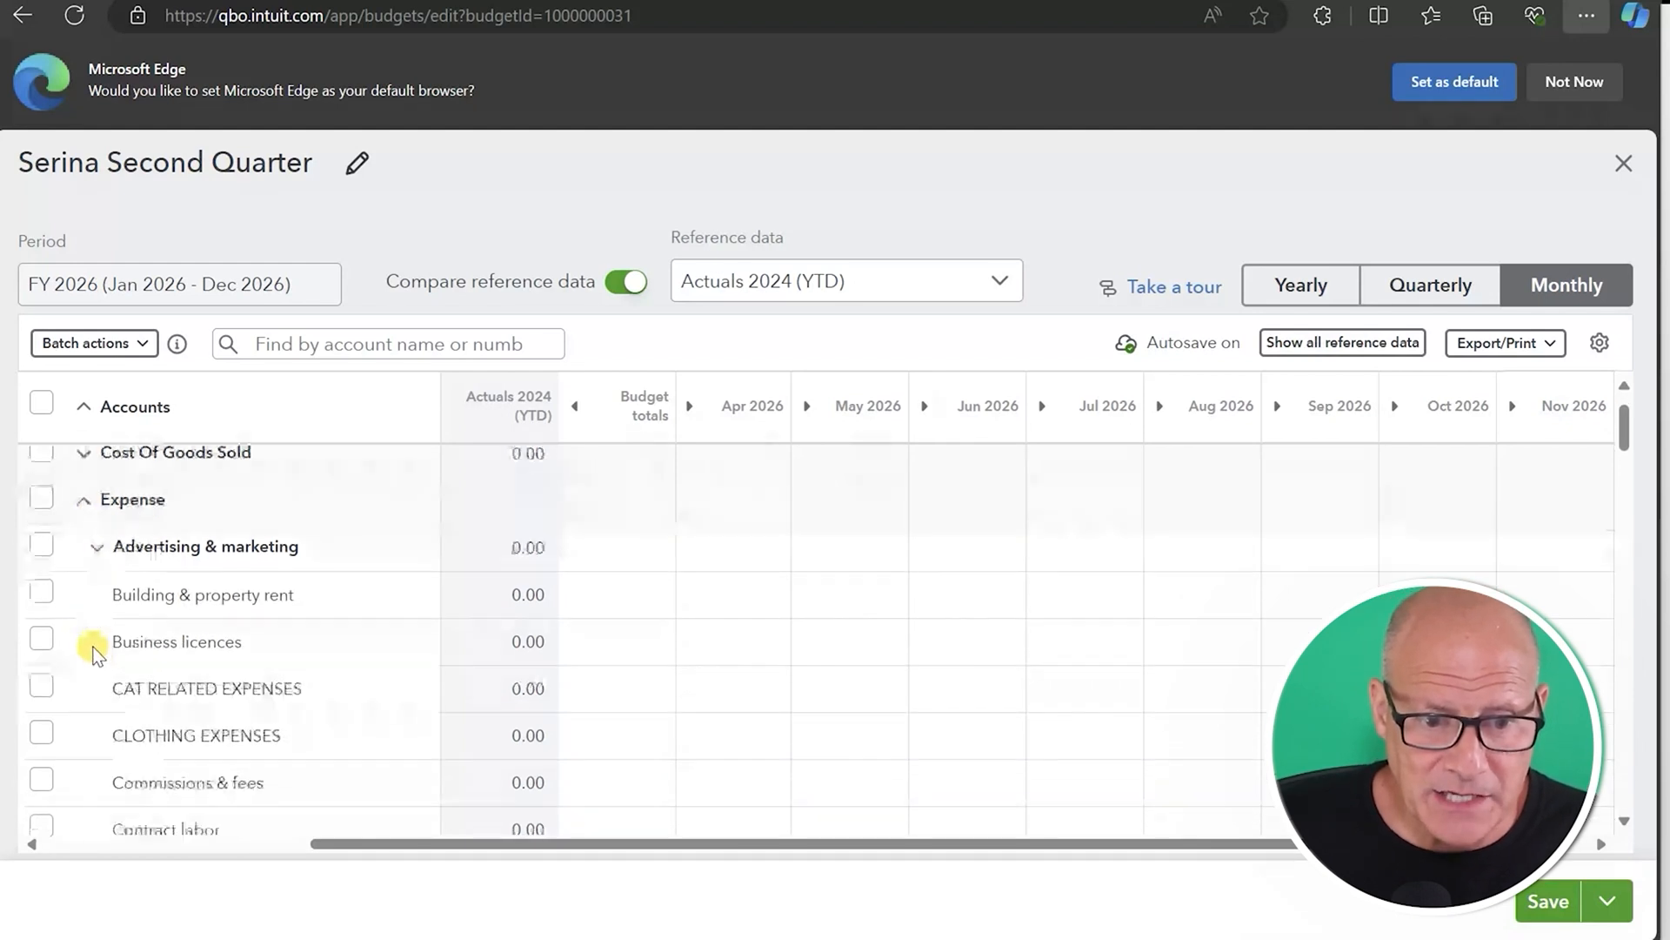
click(95, 744)
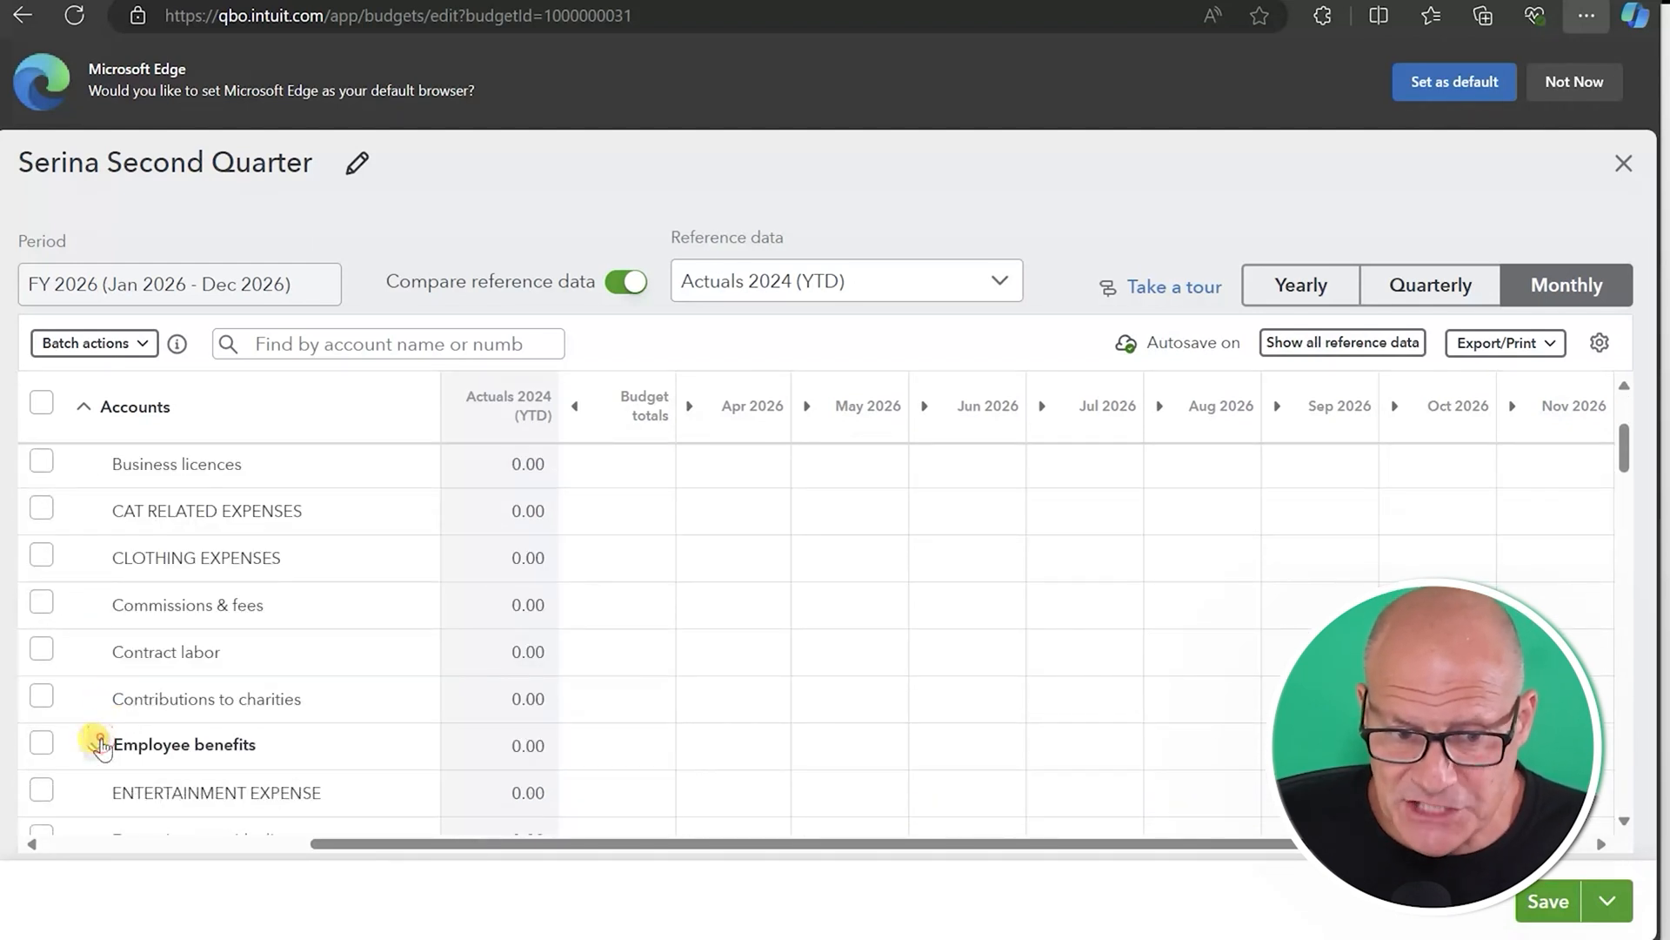
scroll(94, 744, down, 3)
click(105, 742)
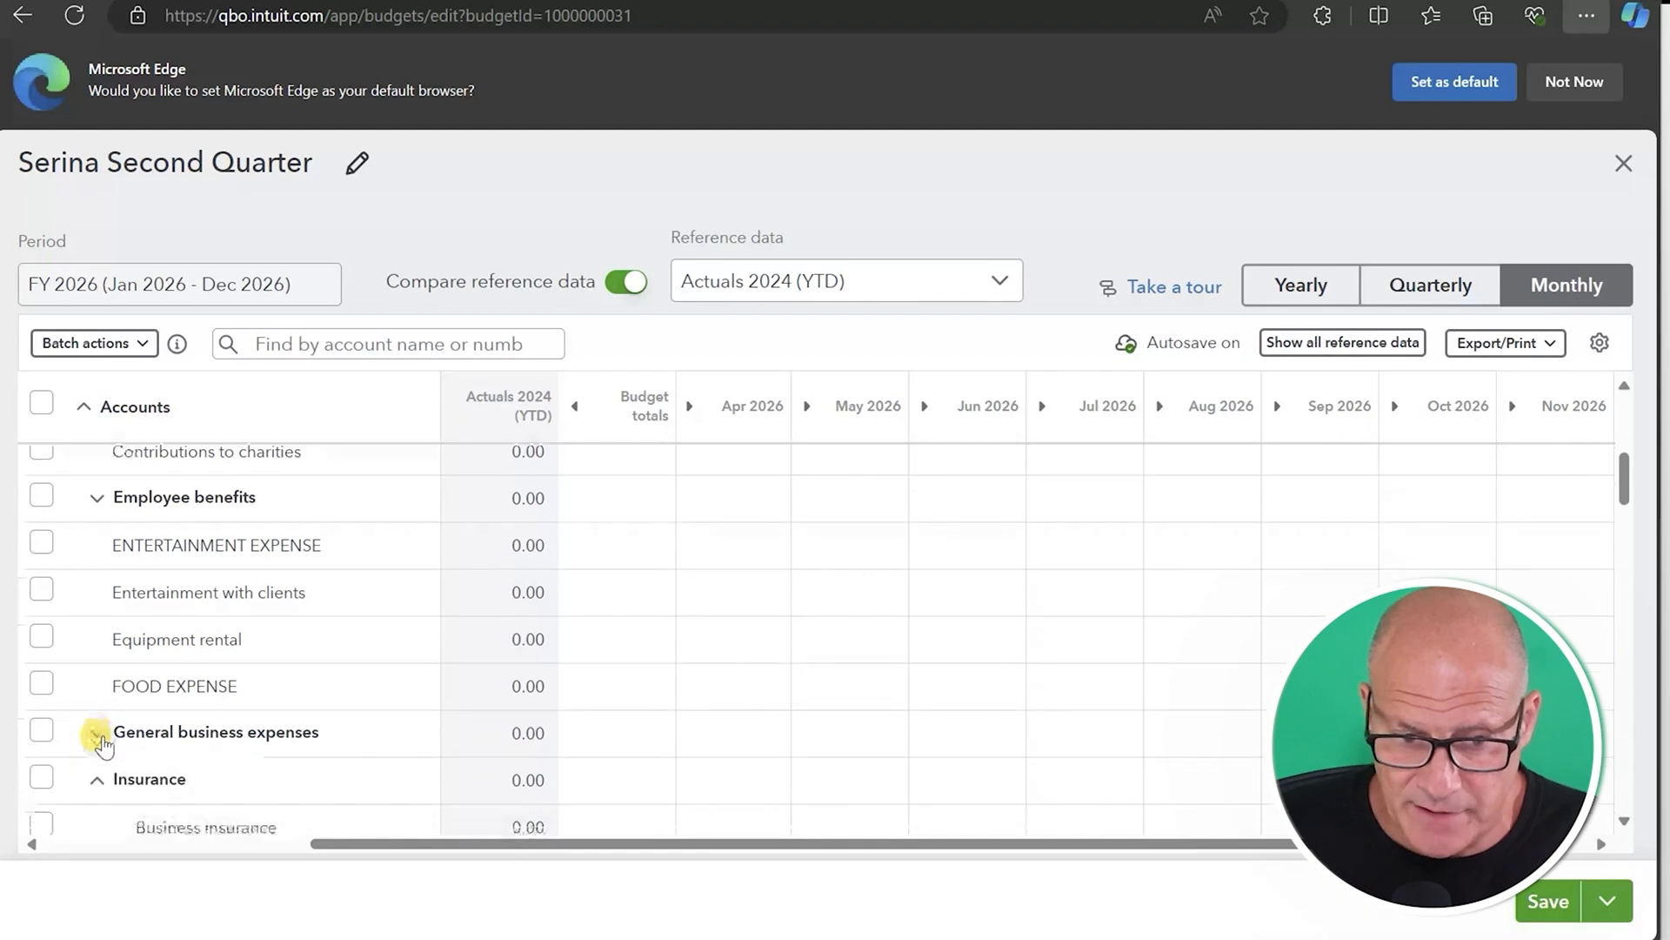
scroll(104, 696, down, 3)
click(99, 551)
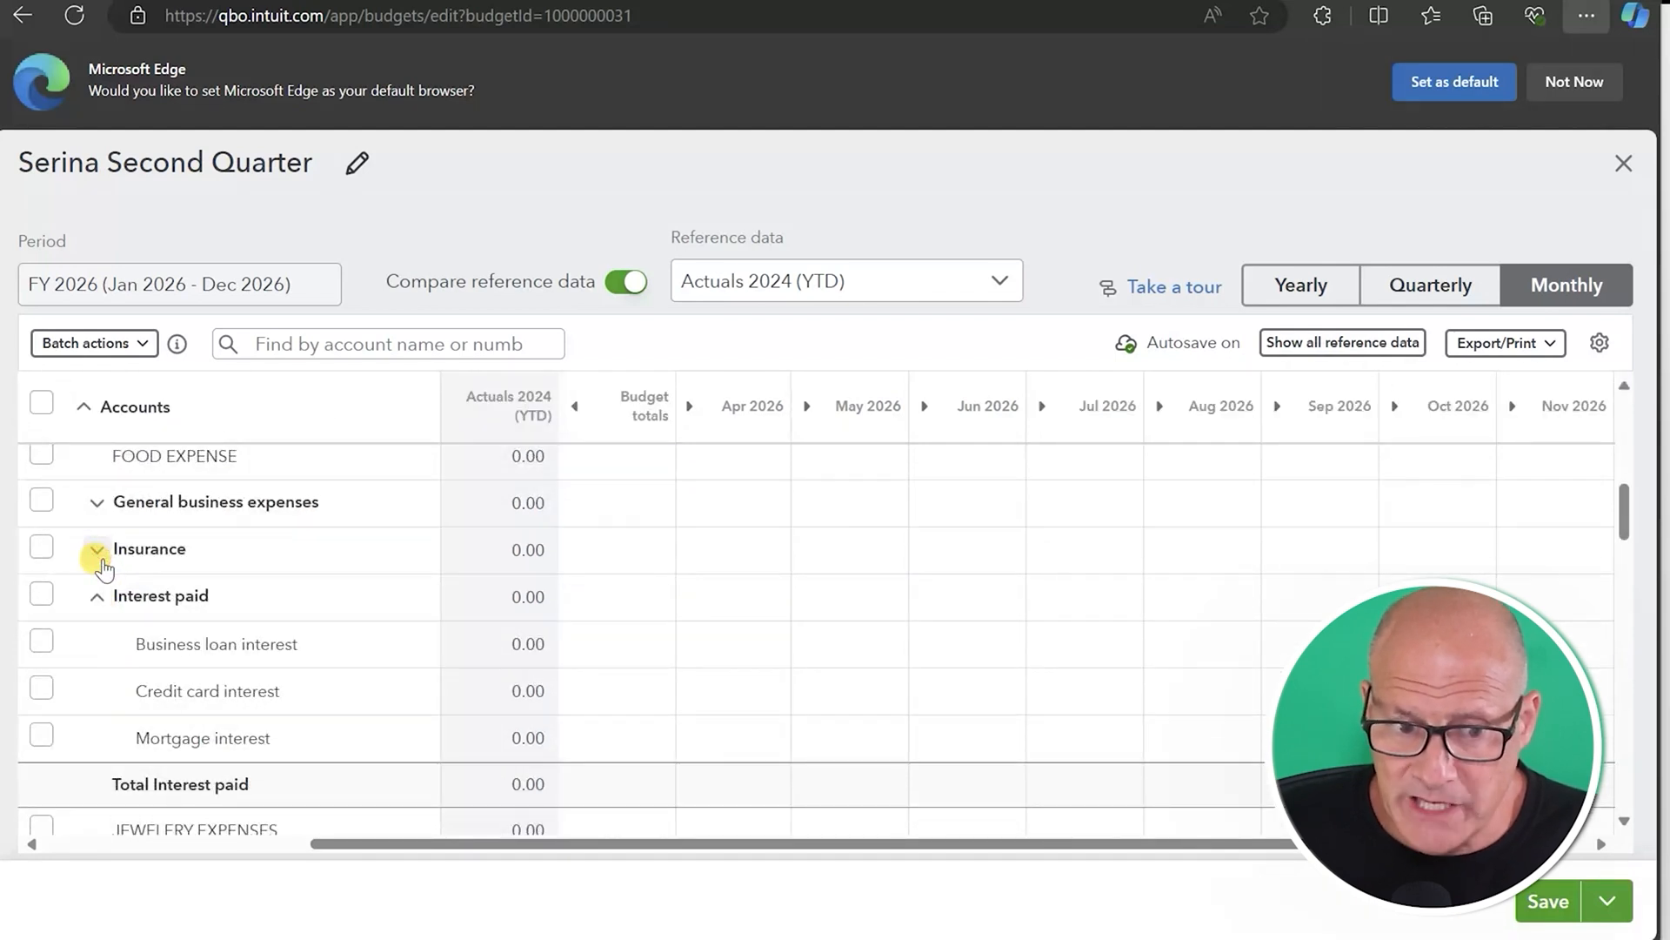
- Collapse the Interest paid, Legal & accounting services, Meals, Office expenses and Payroll expenses subgroups under Expense
click(96, 597)
scroll(95, 591, down, 2)
click(98, 574)
scroll(97, 574, down, 1)
click(100, 502)
click(97, 548)
click(96, 593)
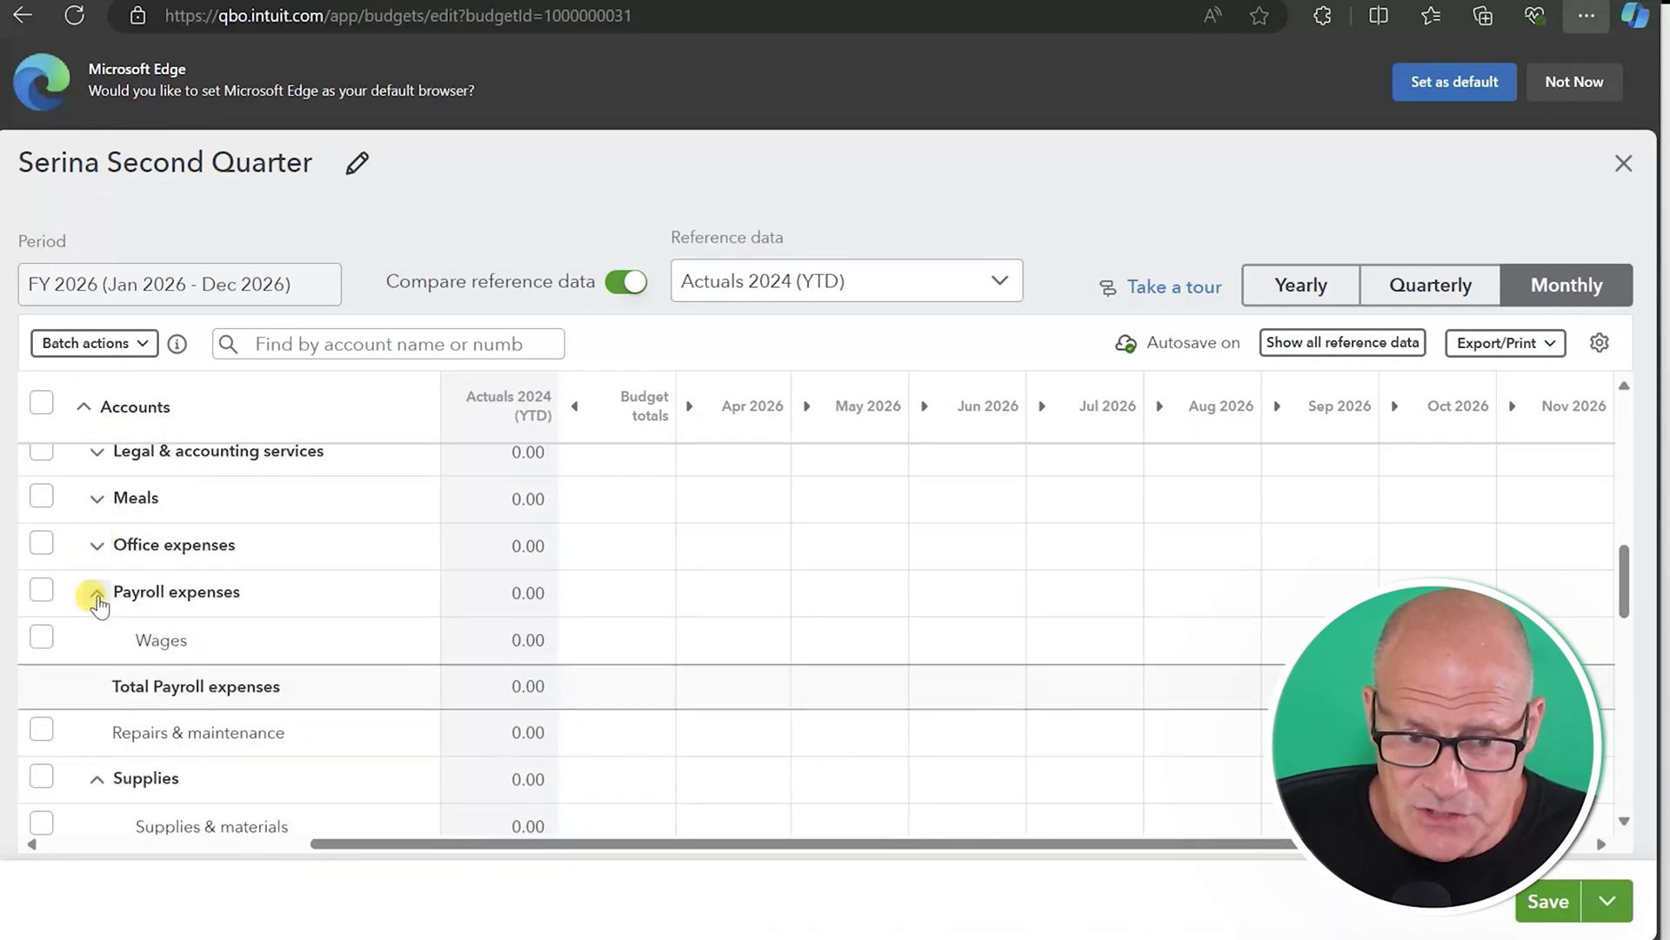
- Collapse the Supplies, Taxes paid, Travel and Utilities subgroups under Expense
click(96, 688)
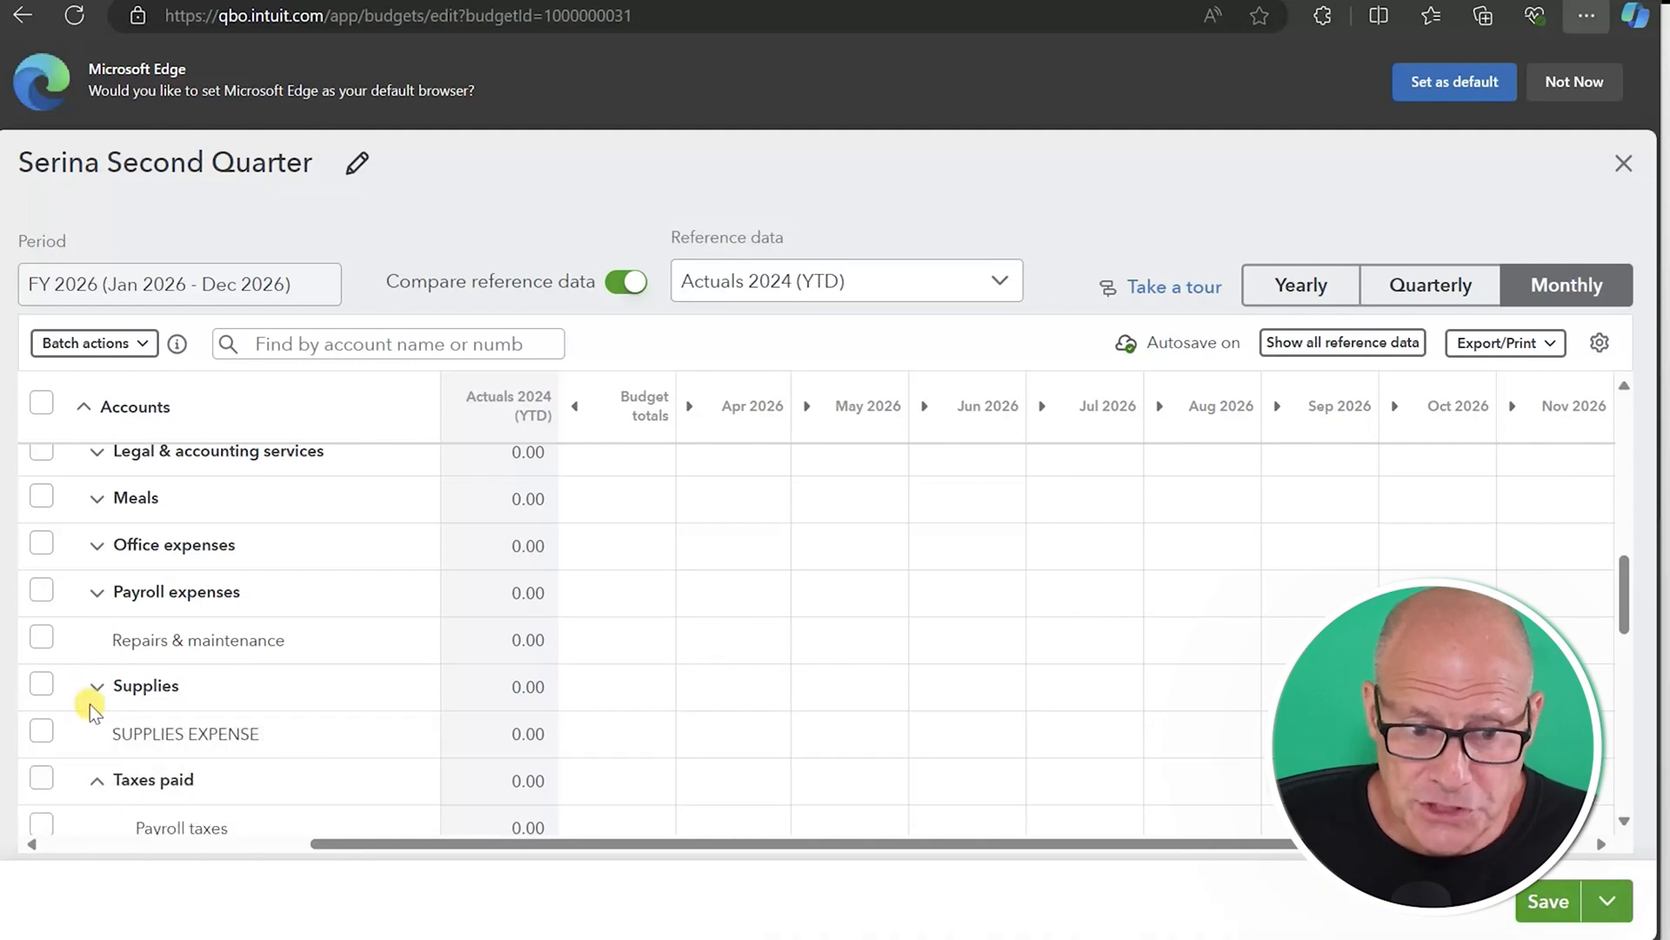
scroll(94, 702, down, 1)
click(97, 666)
click(98, 745)
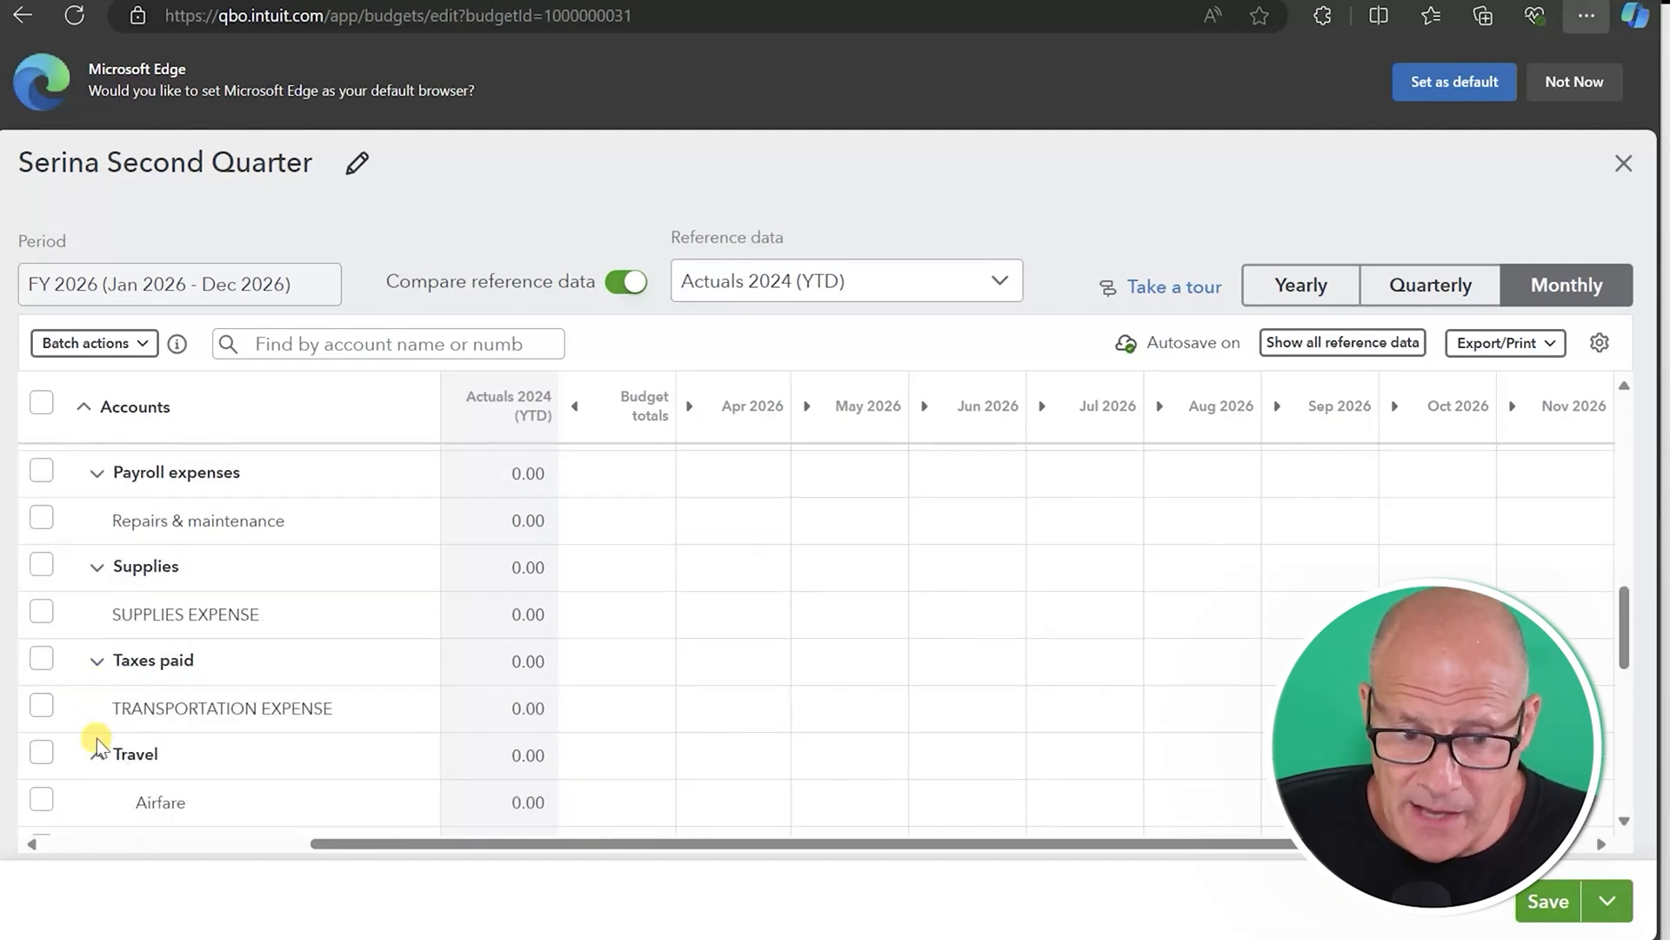
scroll(102, 770, down, 3)
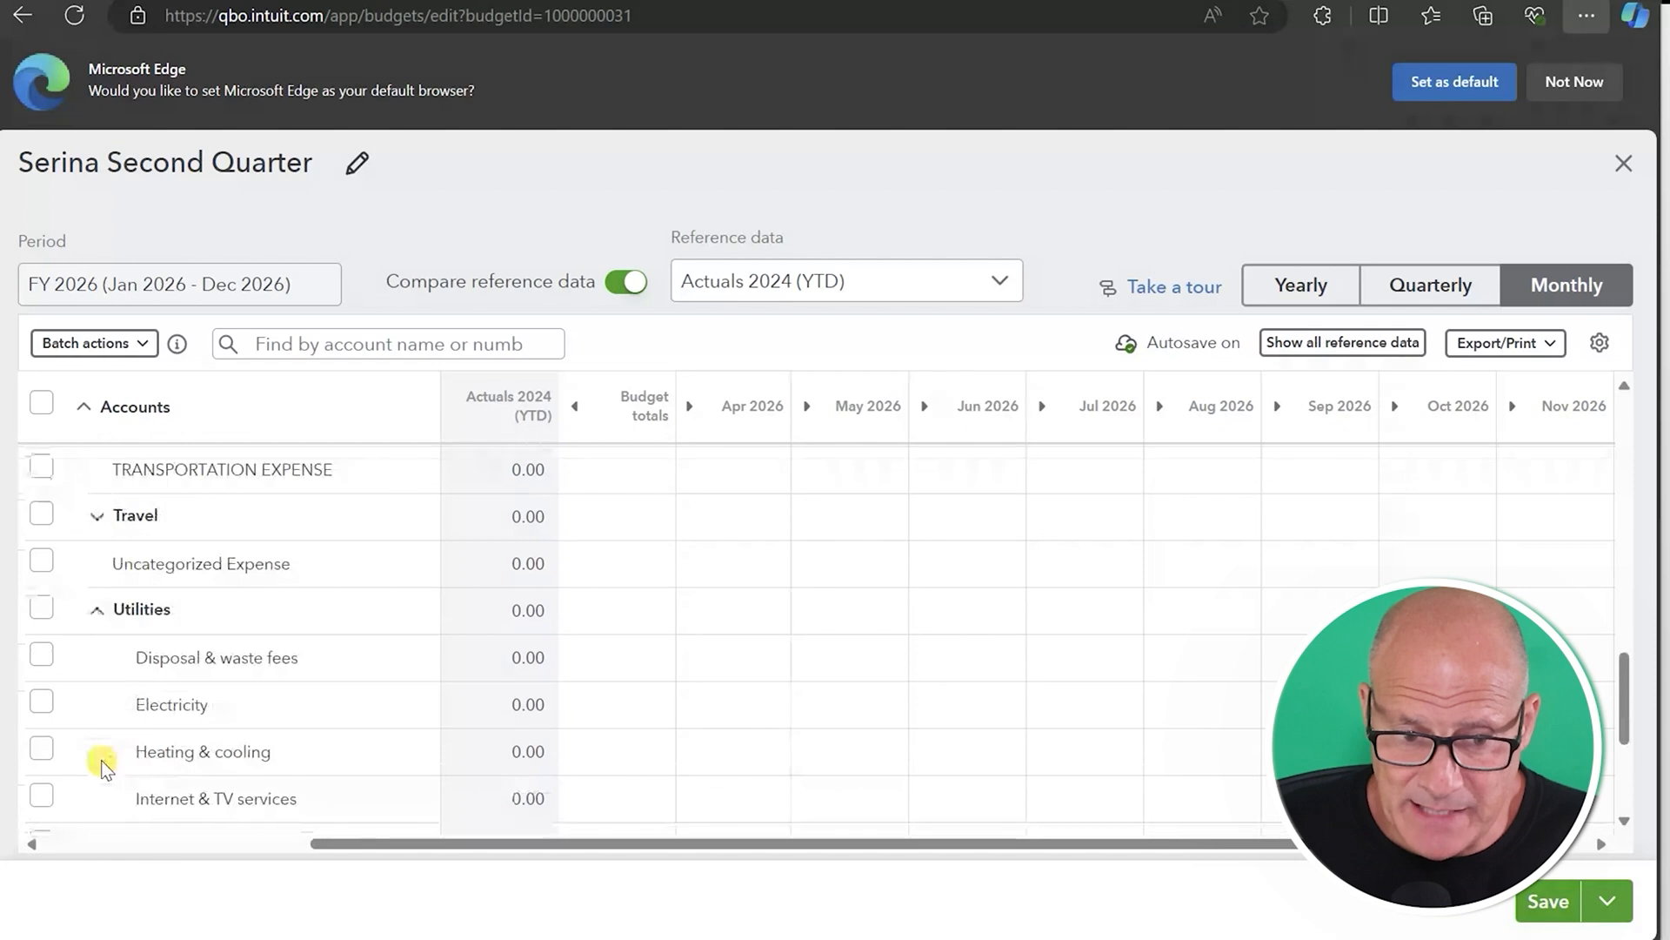
click(99, 616)
- Expand the Travel and Taxes paid subgroups under Expense to show their accounts
click(95, 535)
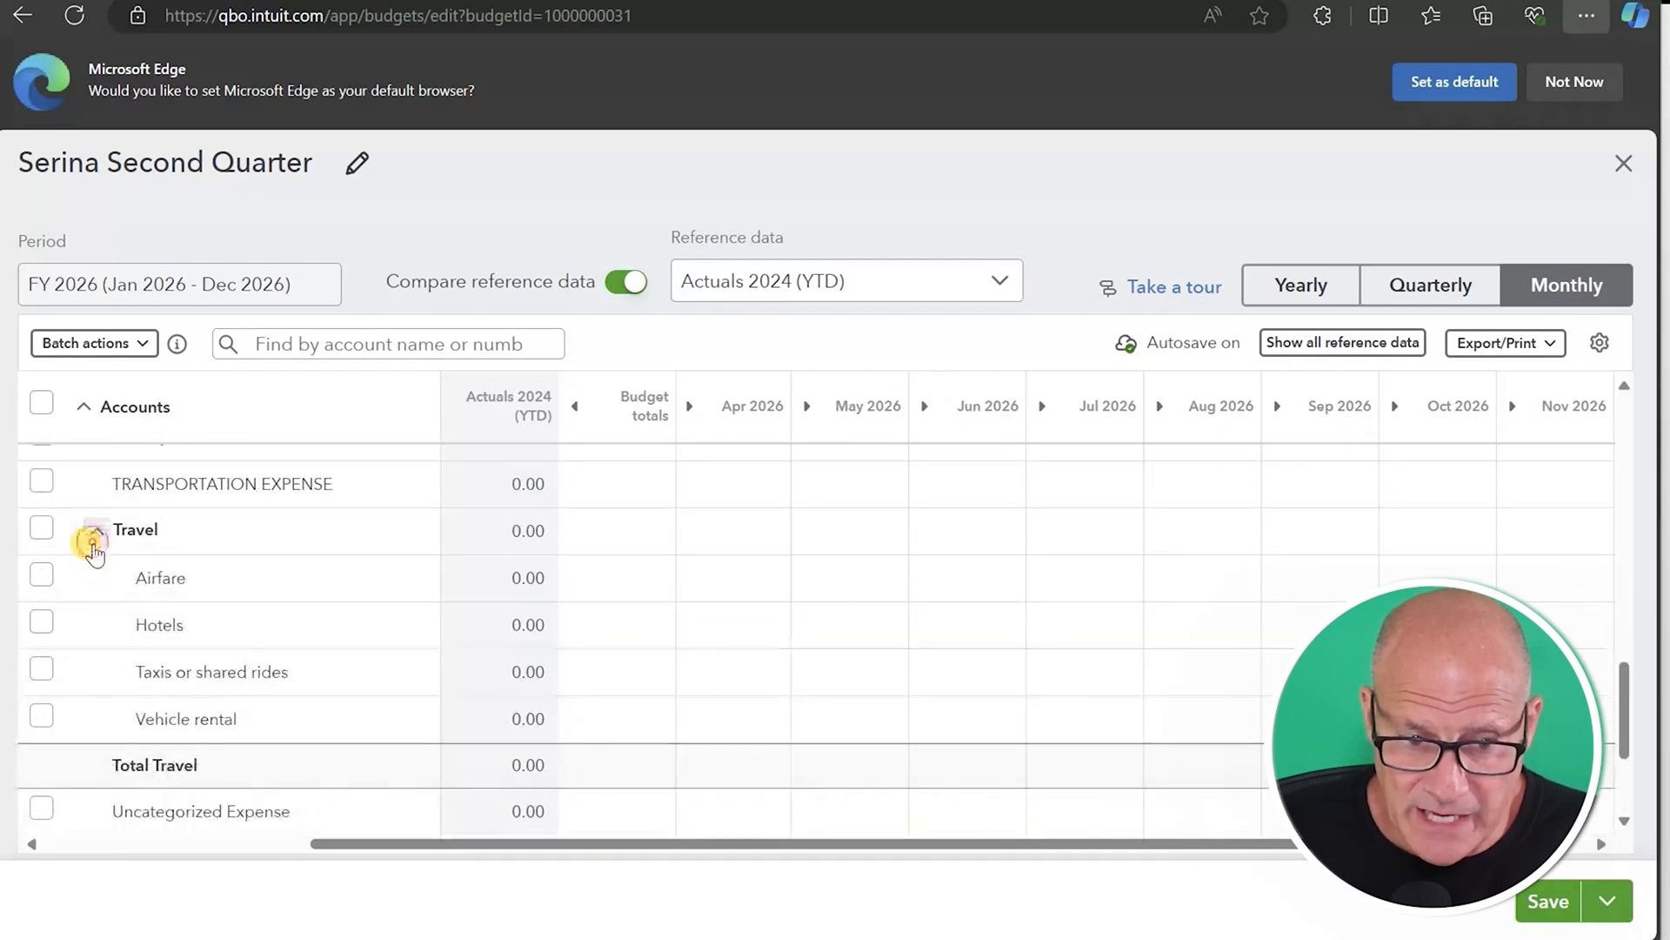
scroll(86, 558, up, 3)
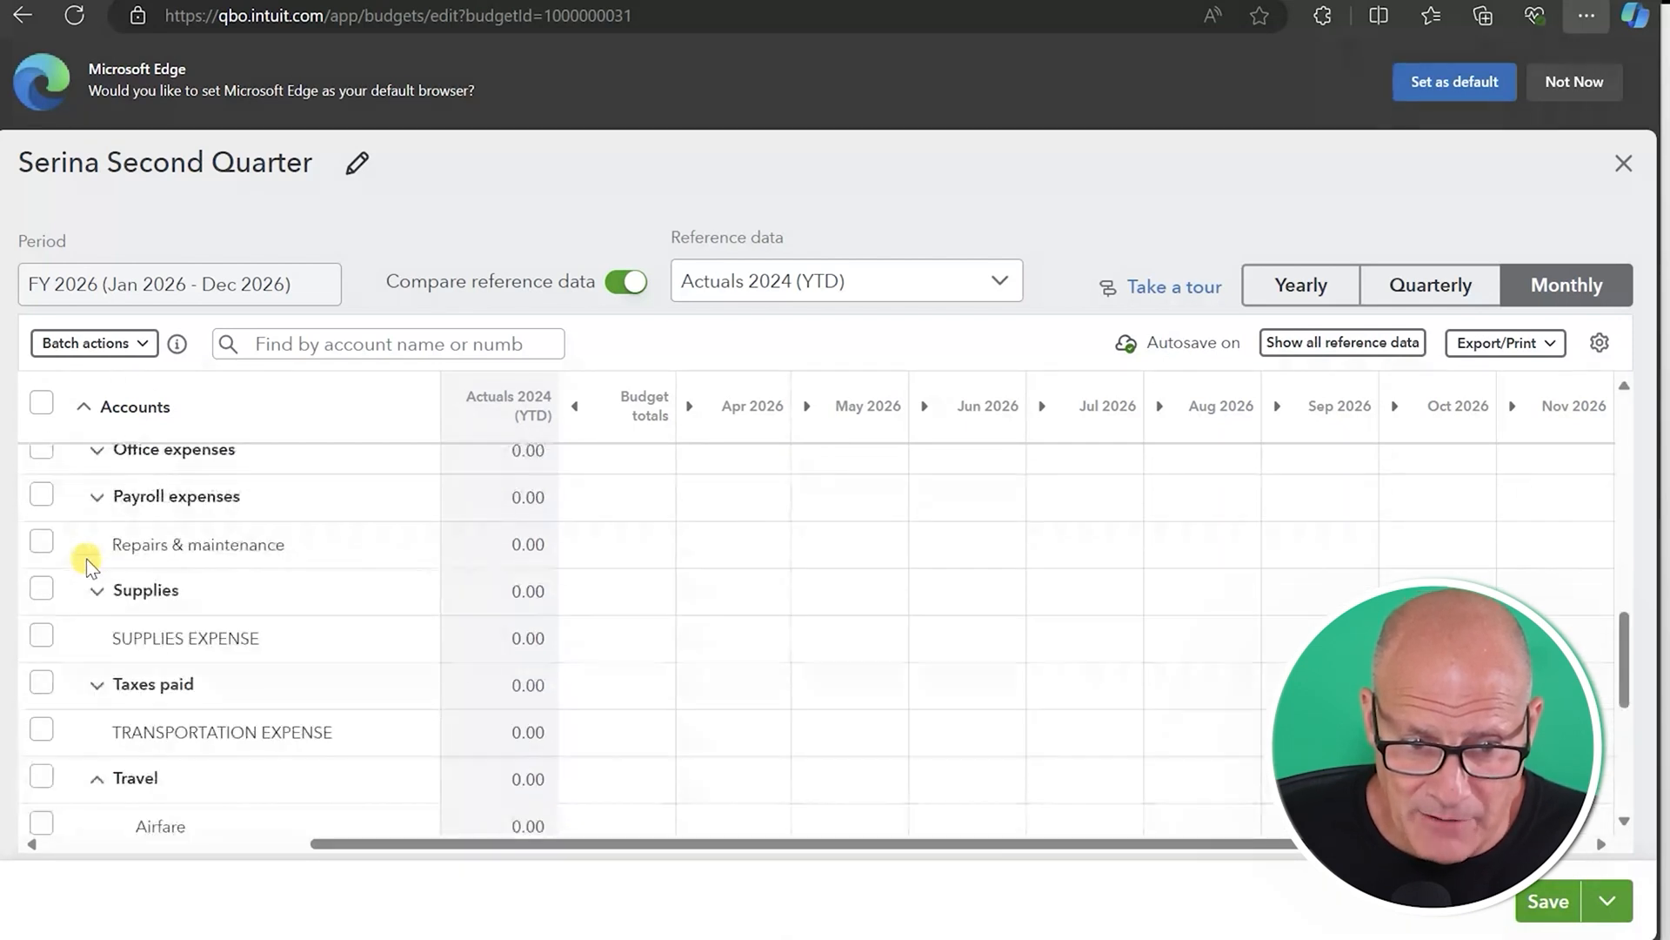
click(98, 685)
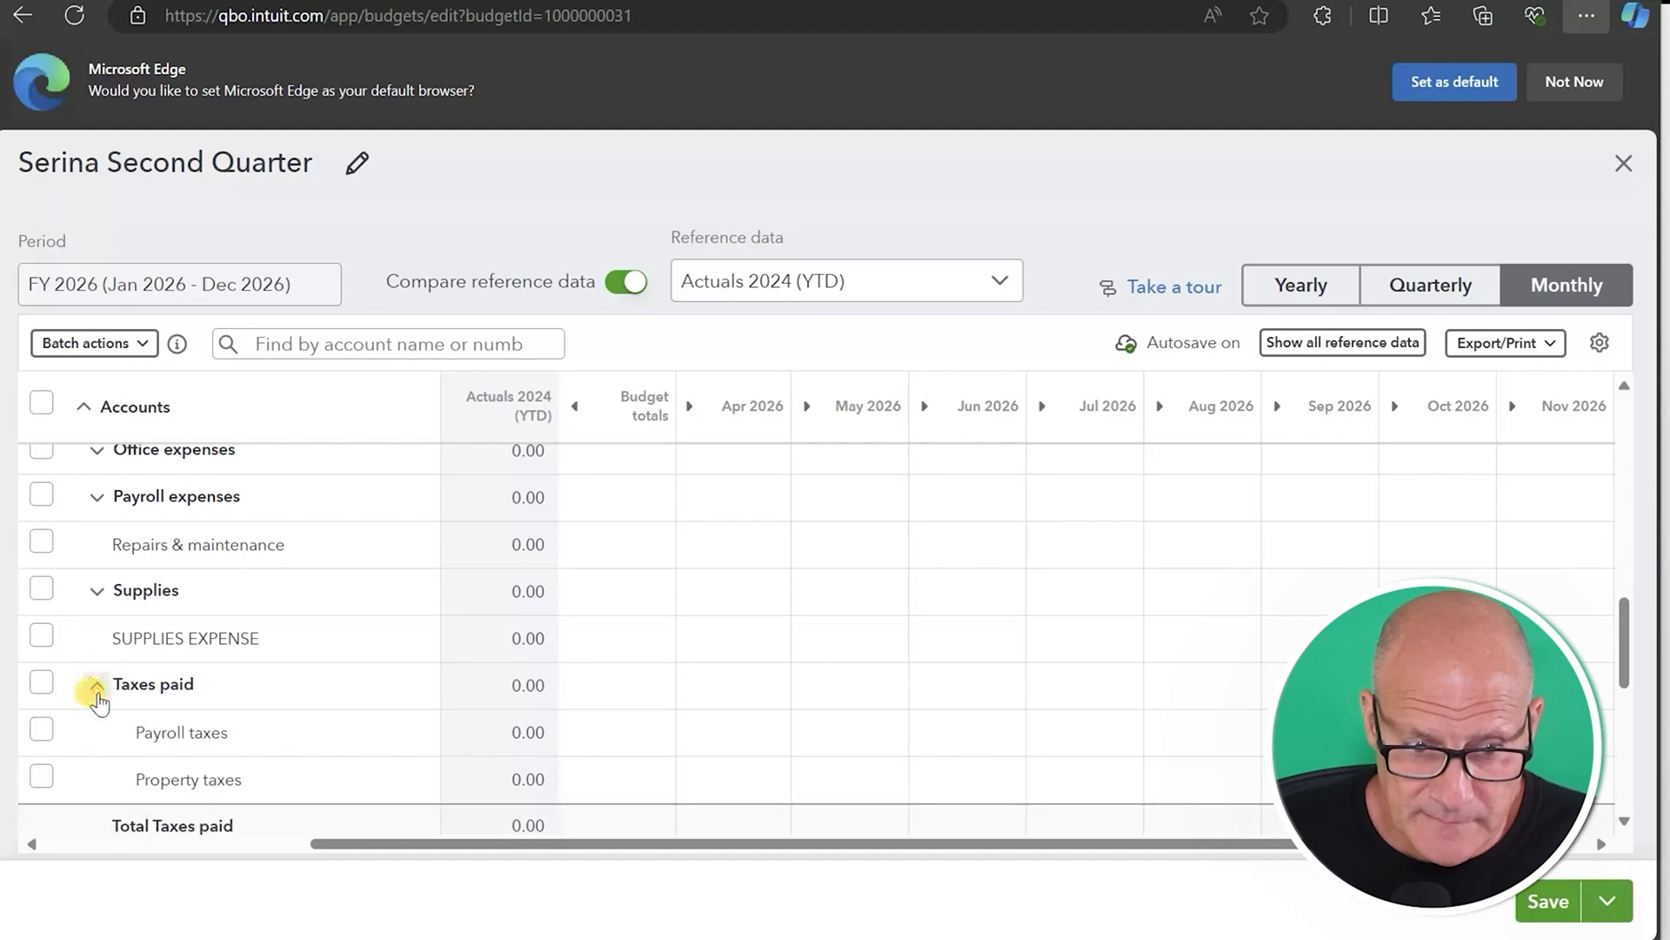
- Review the account rows under Expense and compare them with the April and May expense categories on the budget sheet
scroll(94, 696, down, 3)
scroll(103, 692, down, 3)
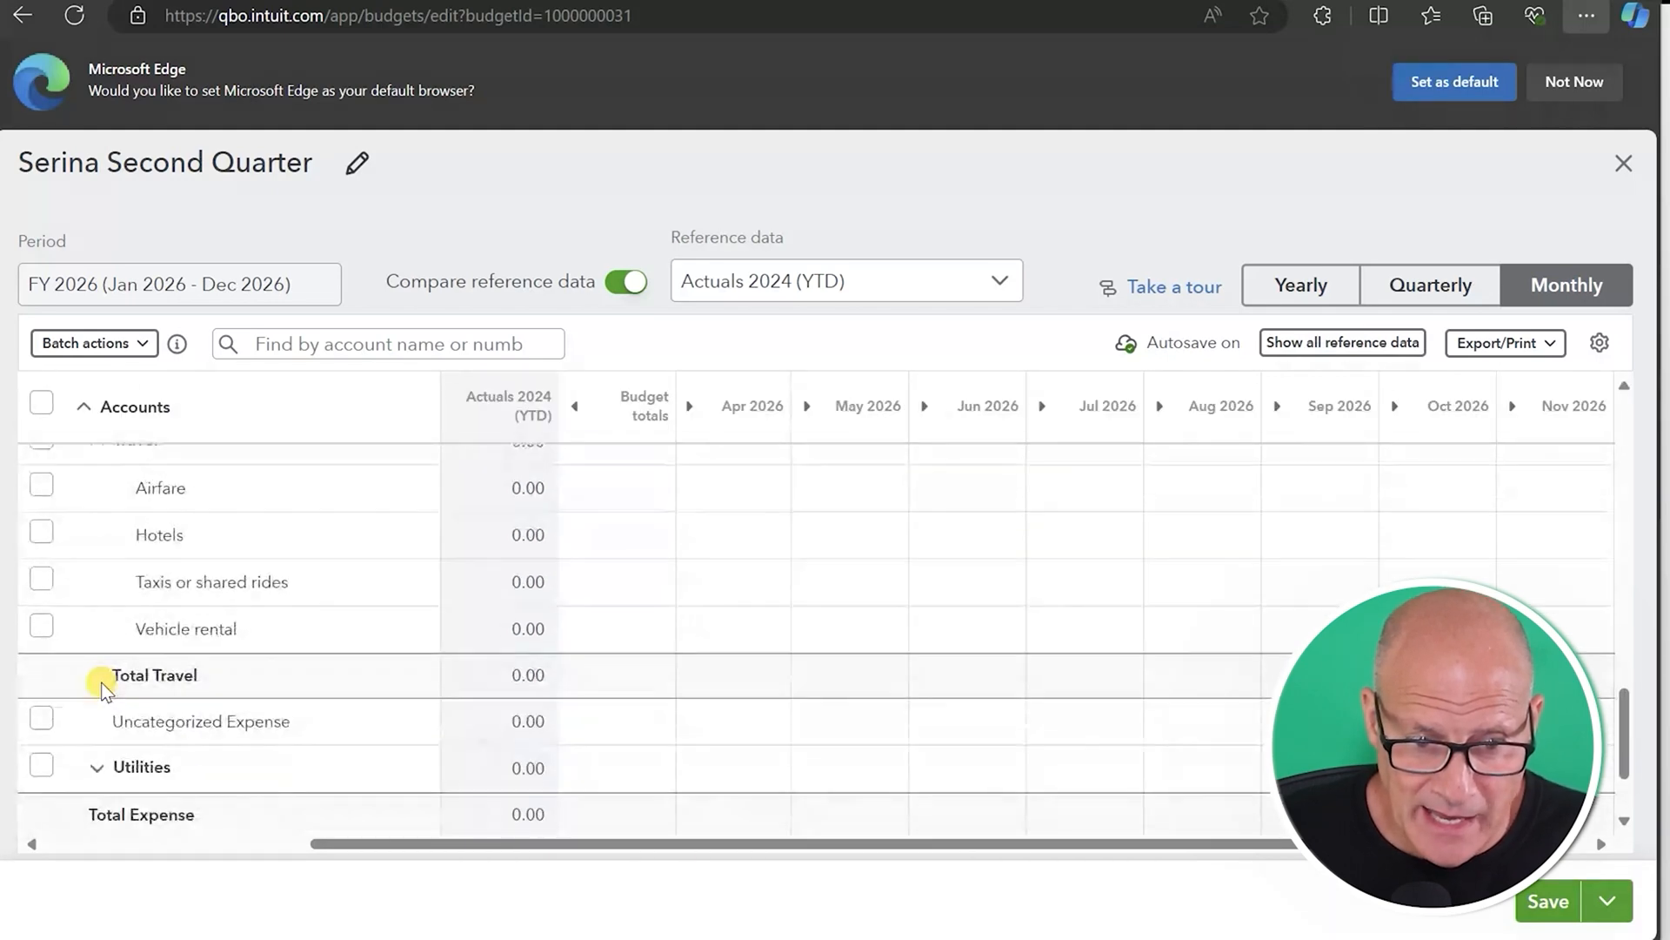
scroll(98, 706, up, 20)
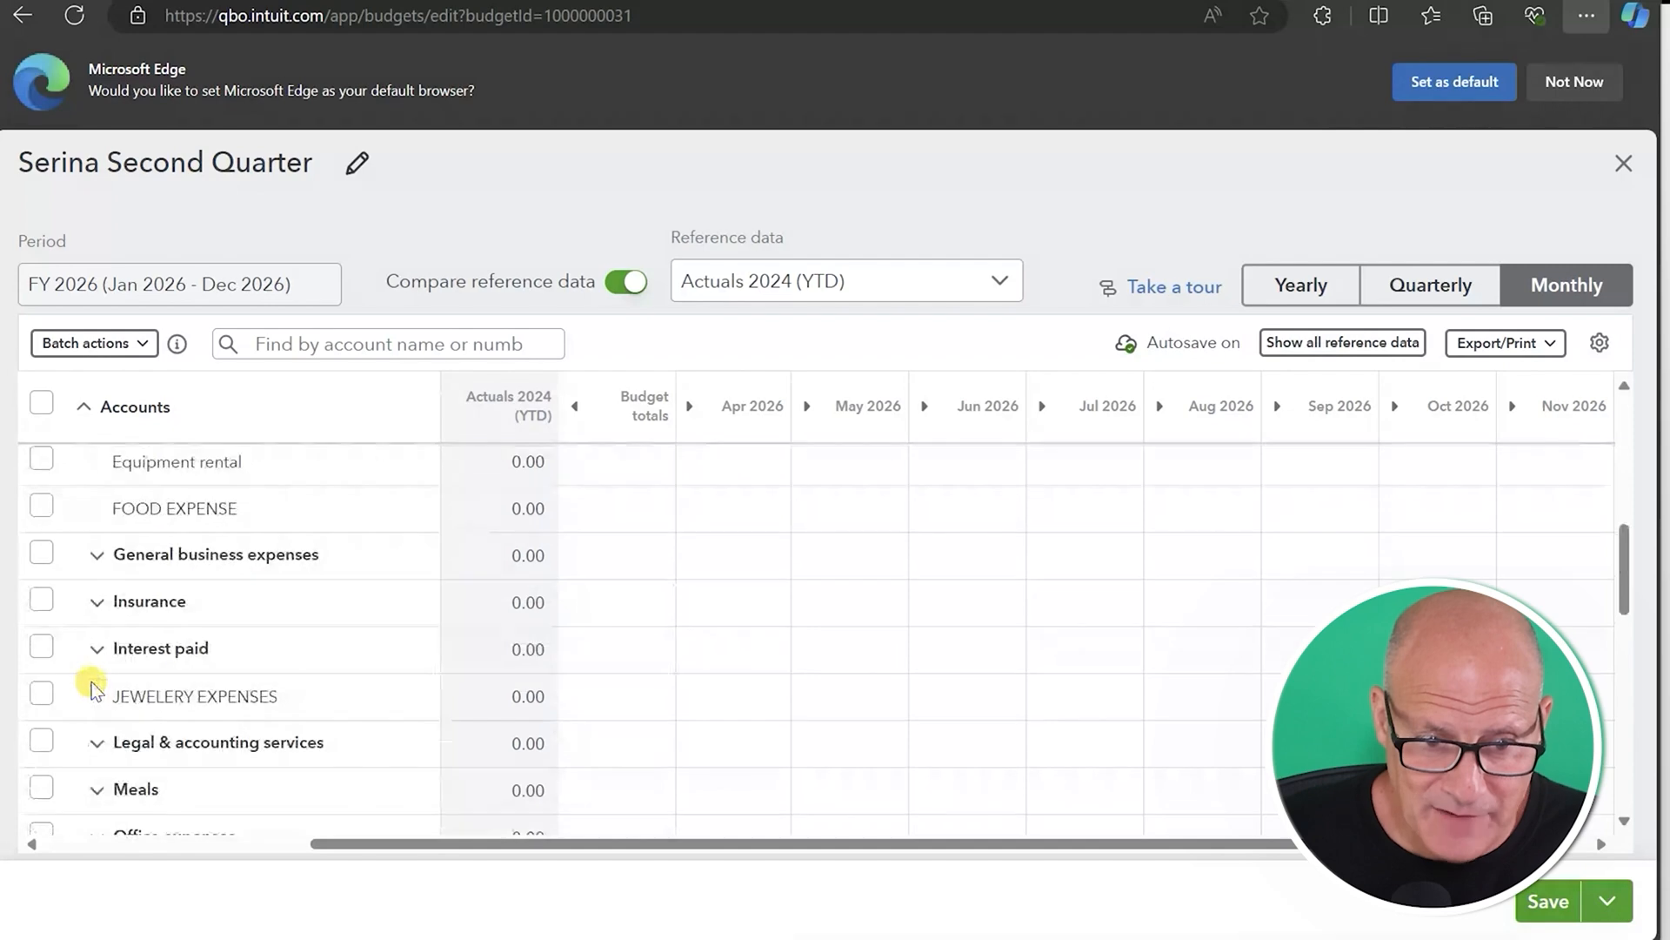
scroll(122, 646, up, 3)
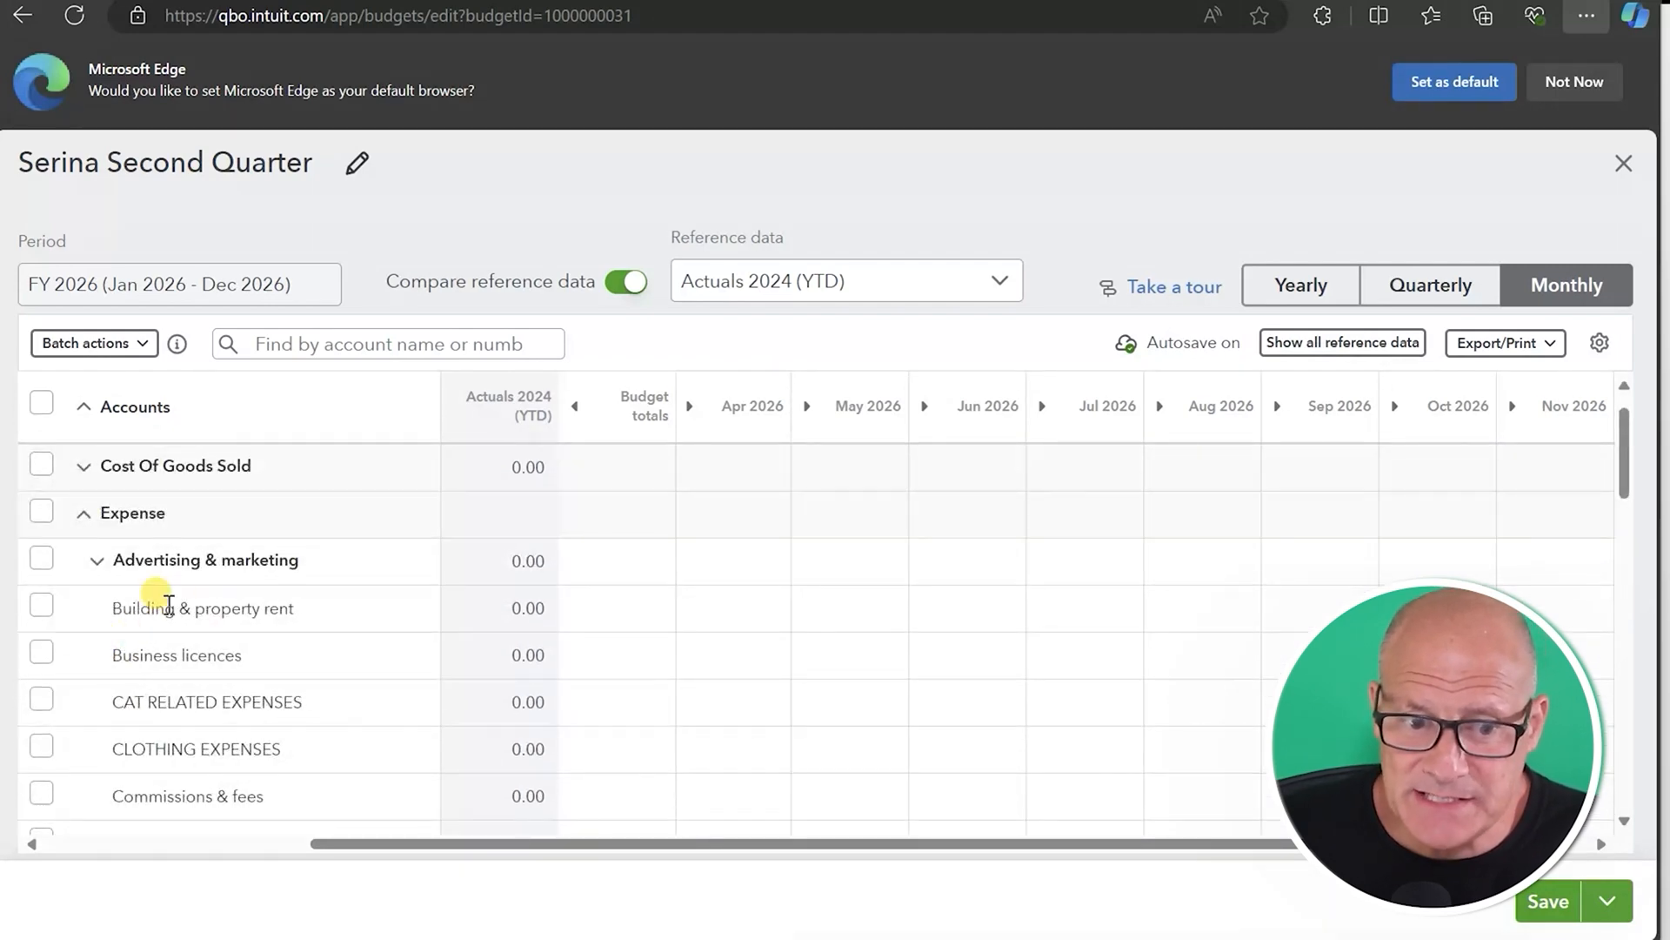
scroll(198, 555, down, 3)
scroll(201, 514, up, 1)
scroll(201, 525, up, 1)
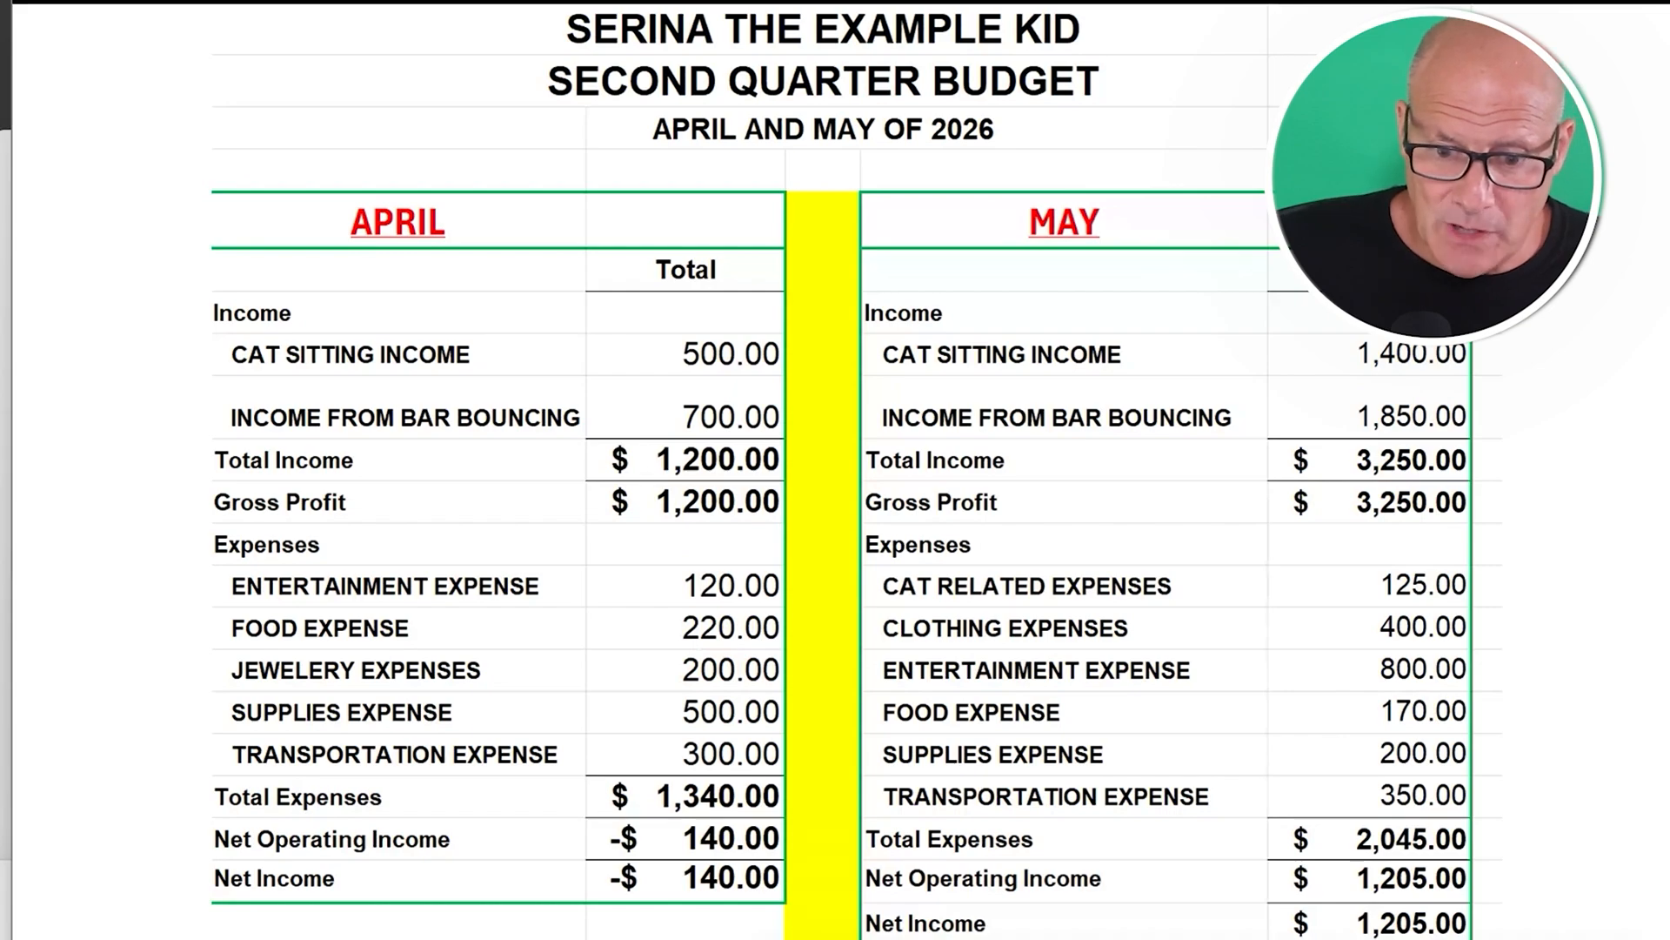
click(870, 910)
scroll(581, 727, up, 1)
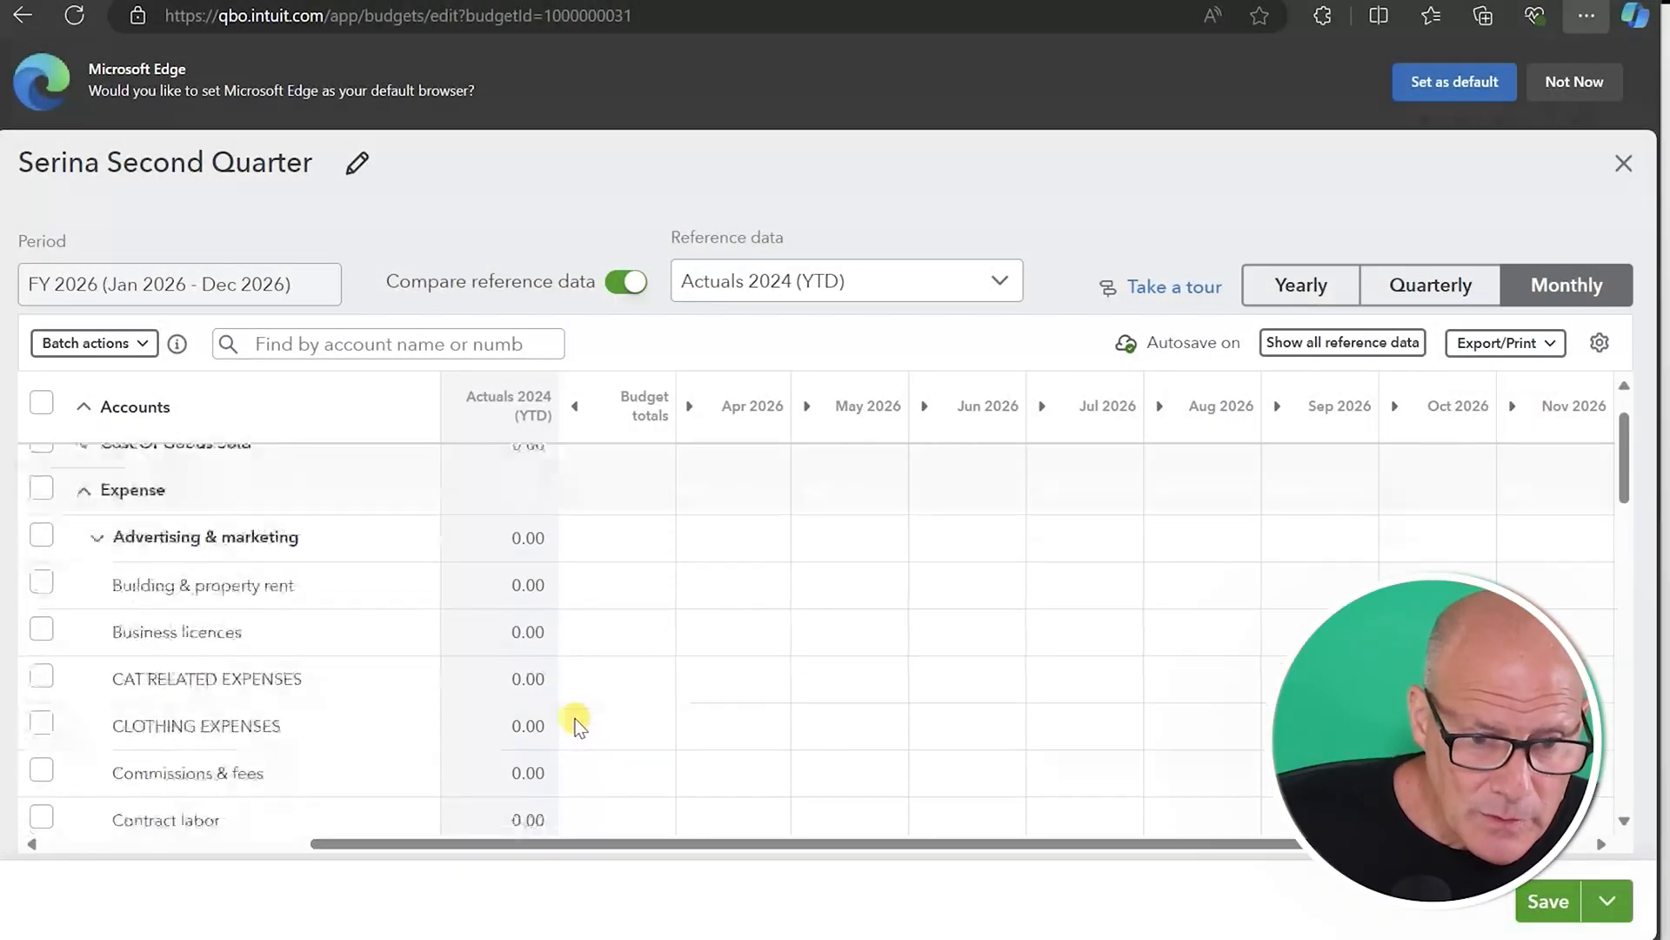
- Enter the April 2026 budget amounts of 1200 for ENTERTAINMENT EXPENSE and 220 for FOOD EXPENSE
scroll(581, 727, down, 5)
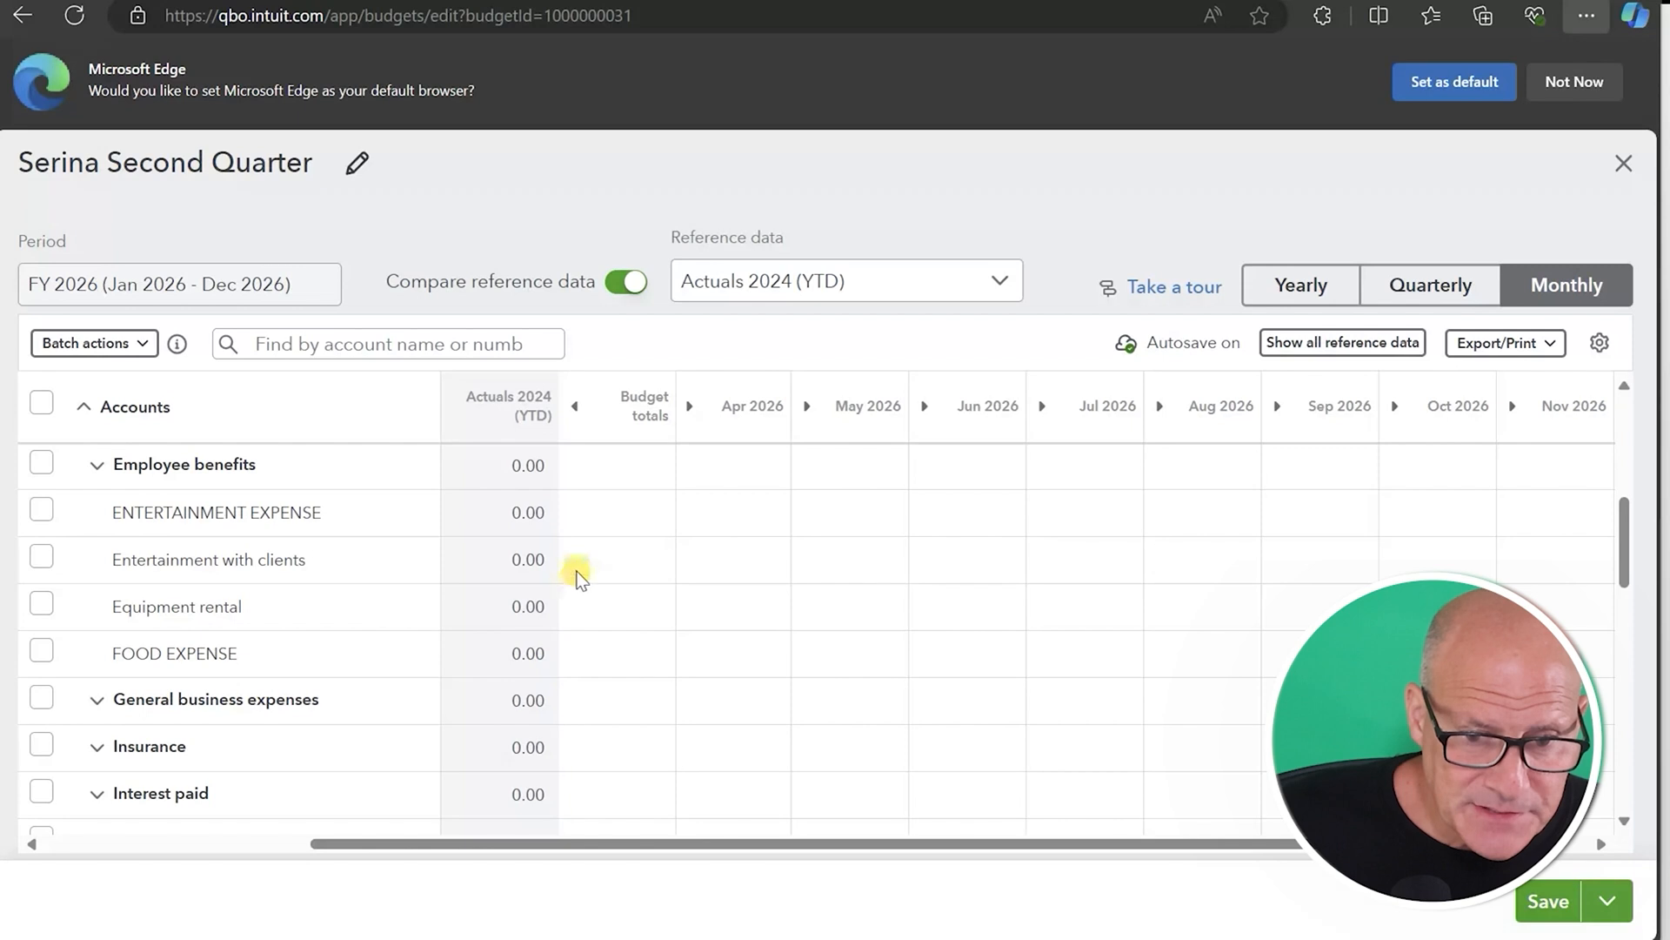
click(724, 524)
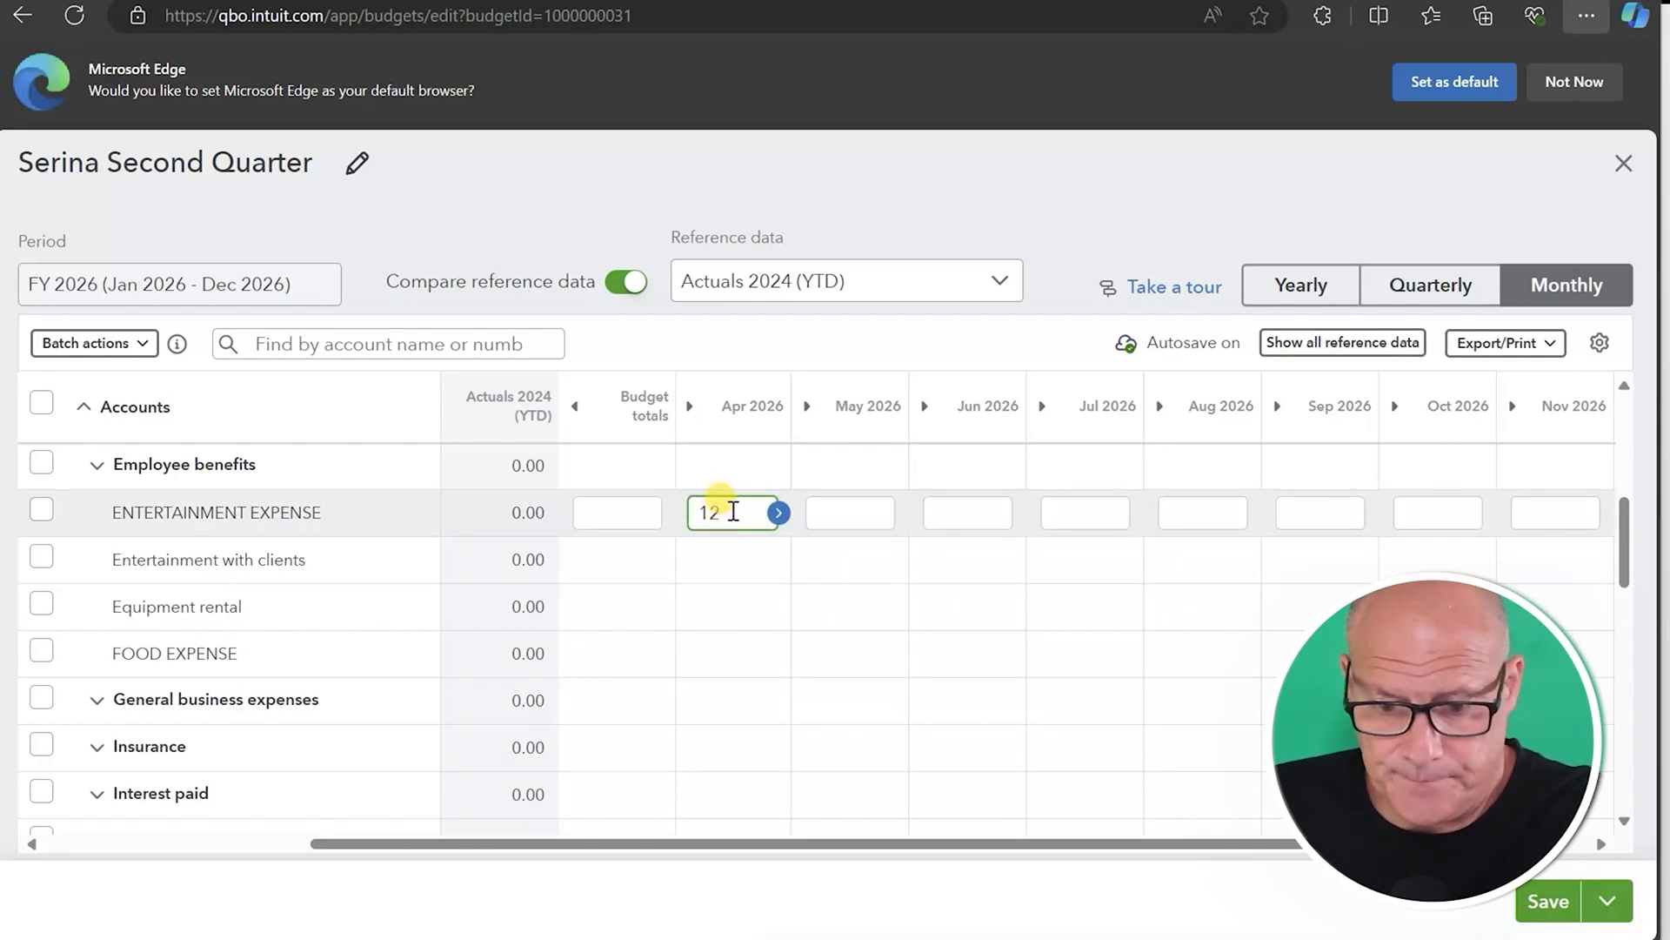
click(727, 654)
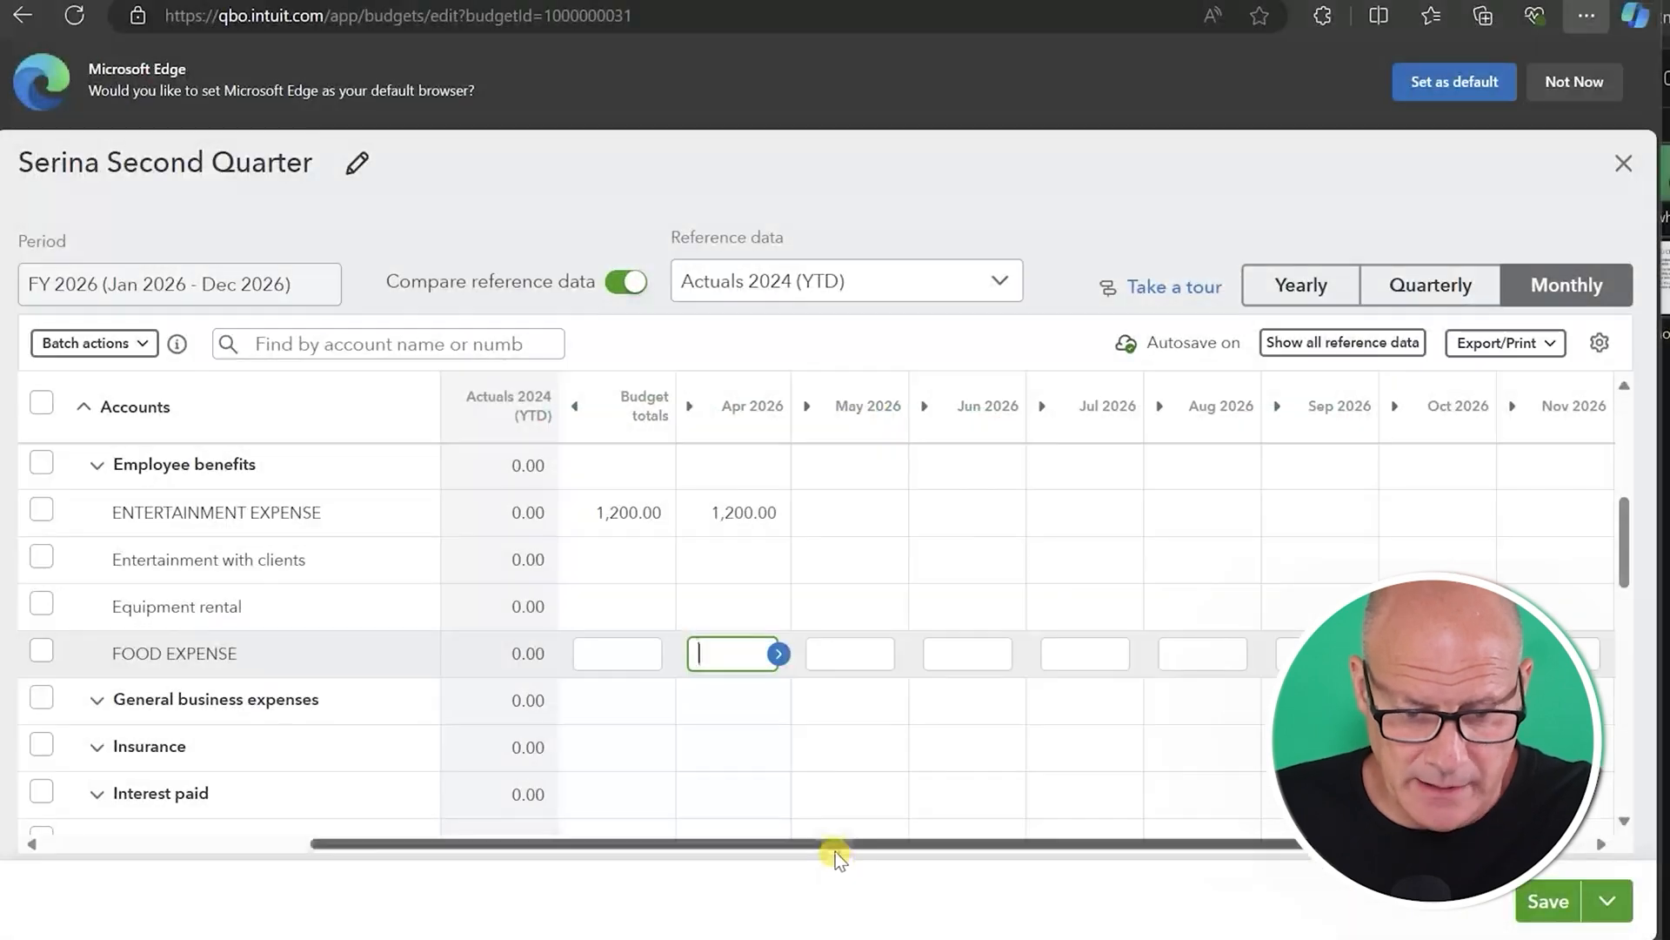
text(220)
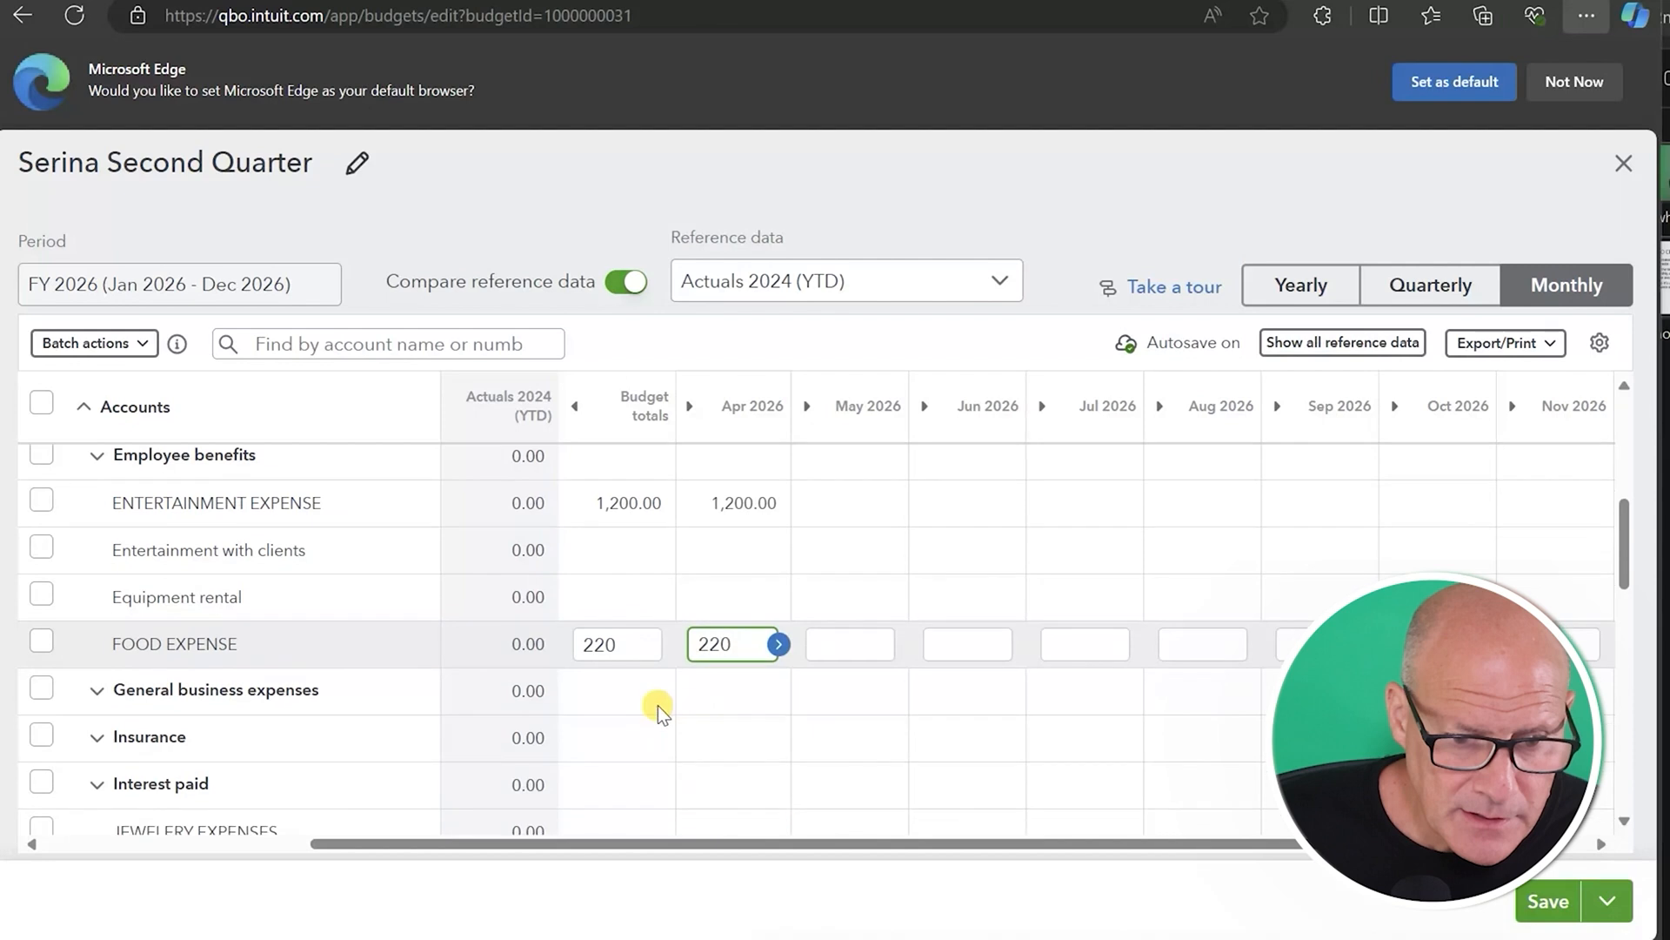
- Enter the April 2026 budget amounts of 200 for JEWELERY EXPENSES and 500 for SUPPLIES EXPENSE
scroll(656, 707, down, 3)
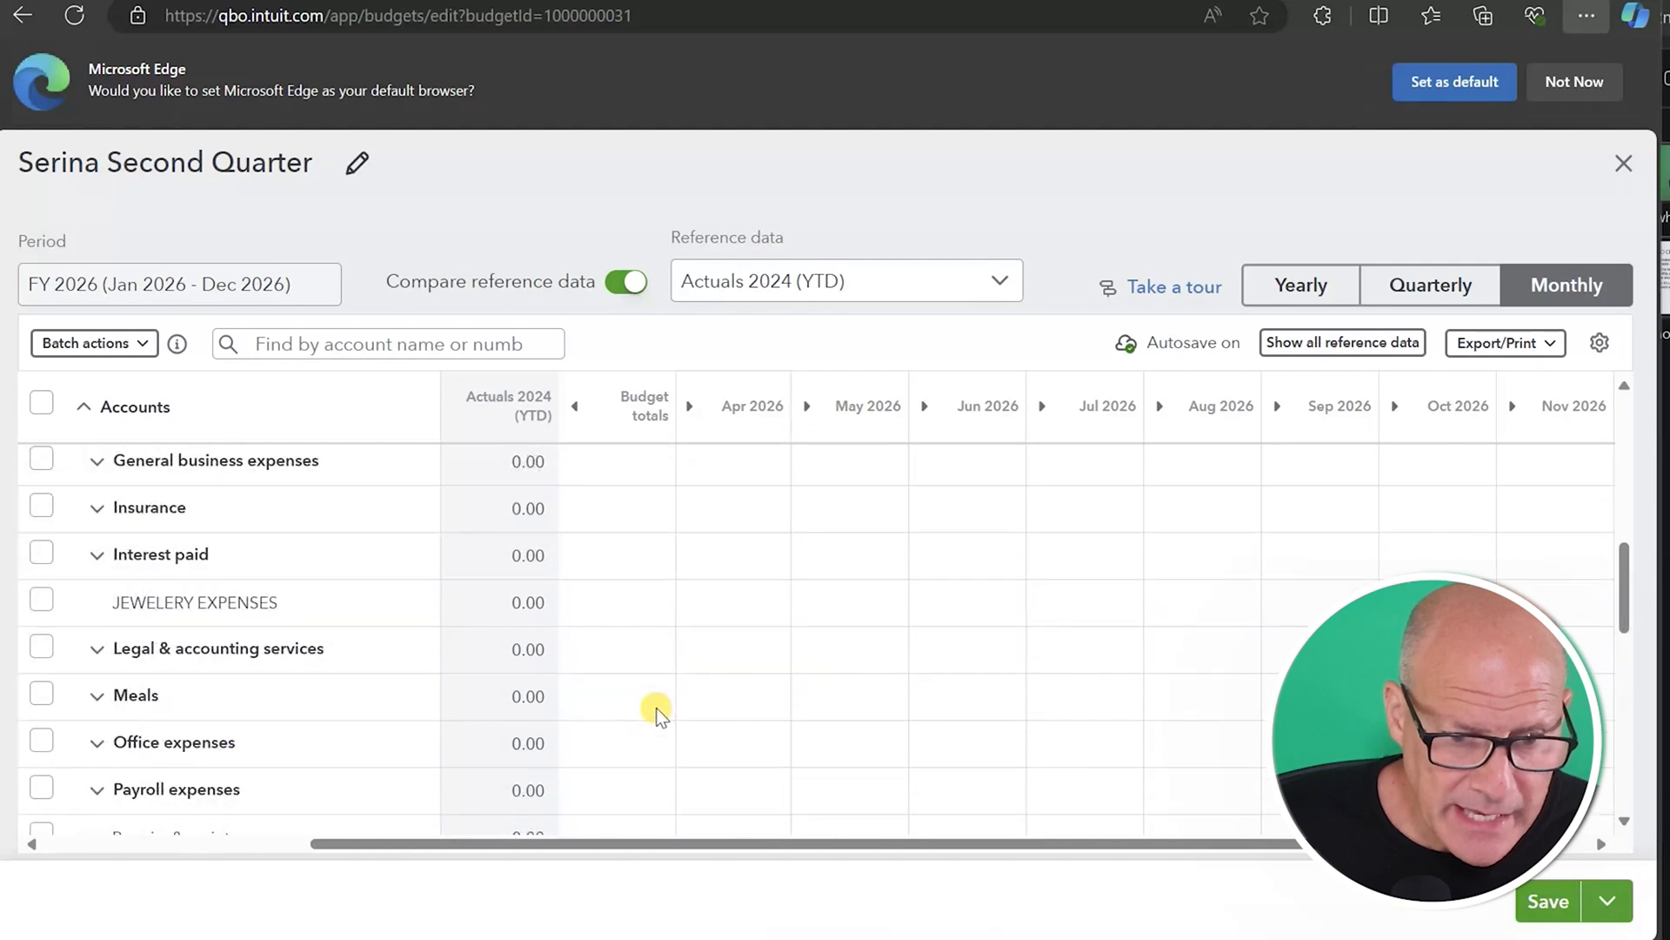
click(711, 610)
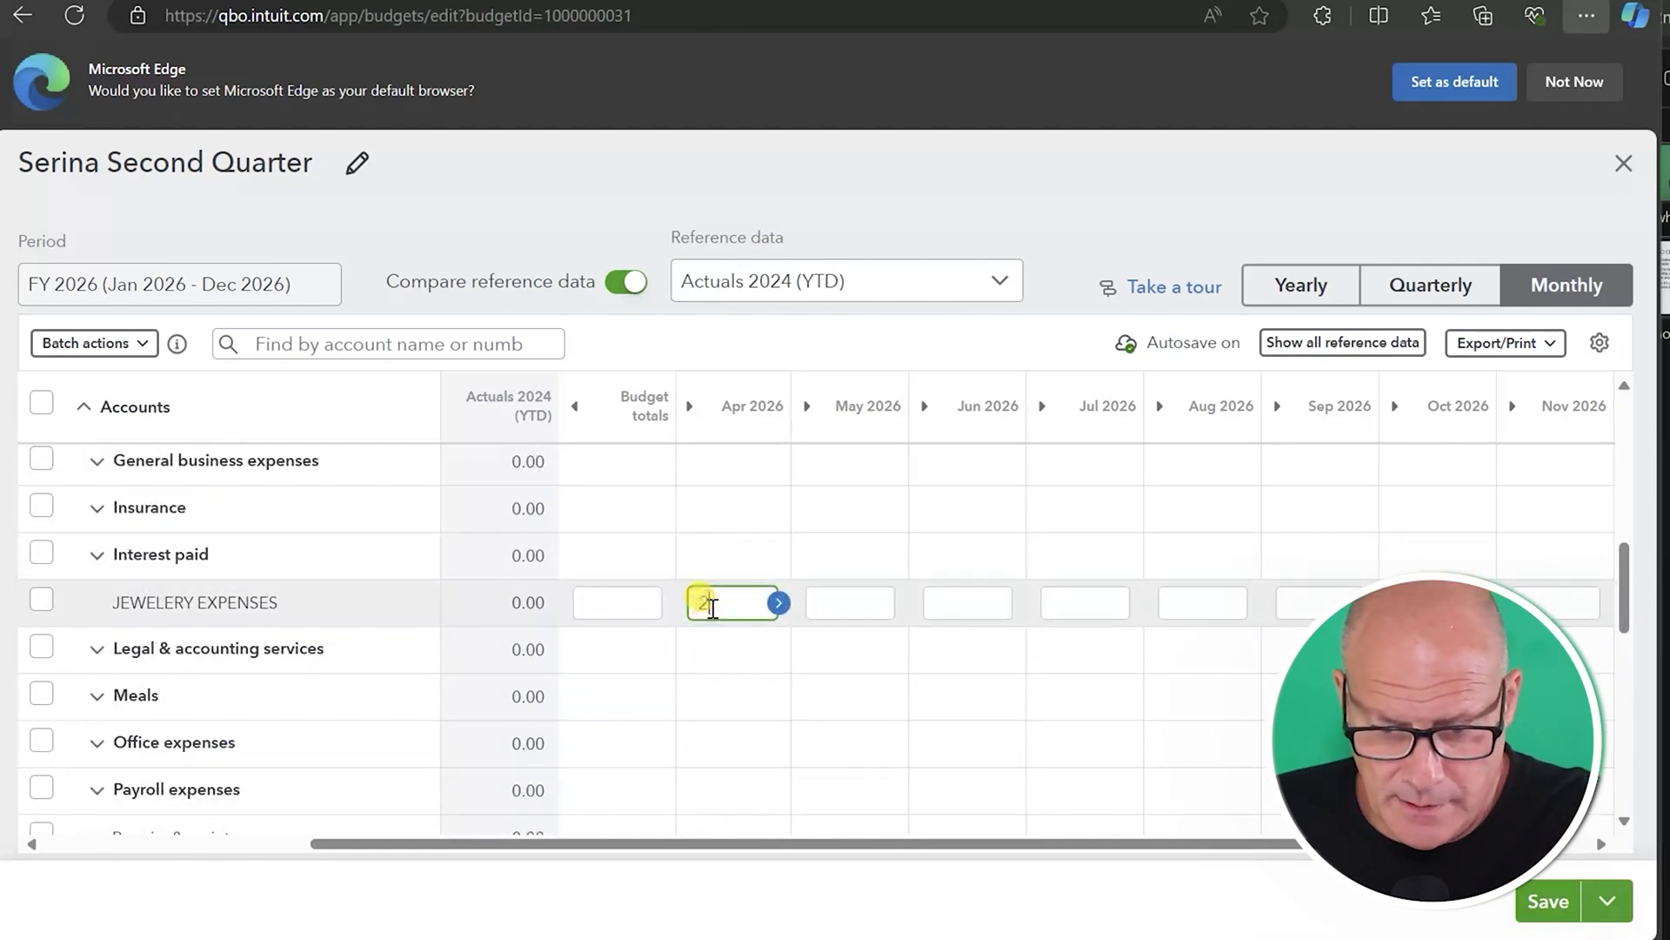
scroll(700, 635, down, 3)
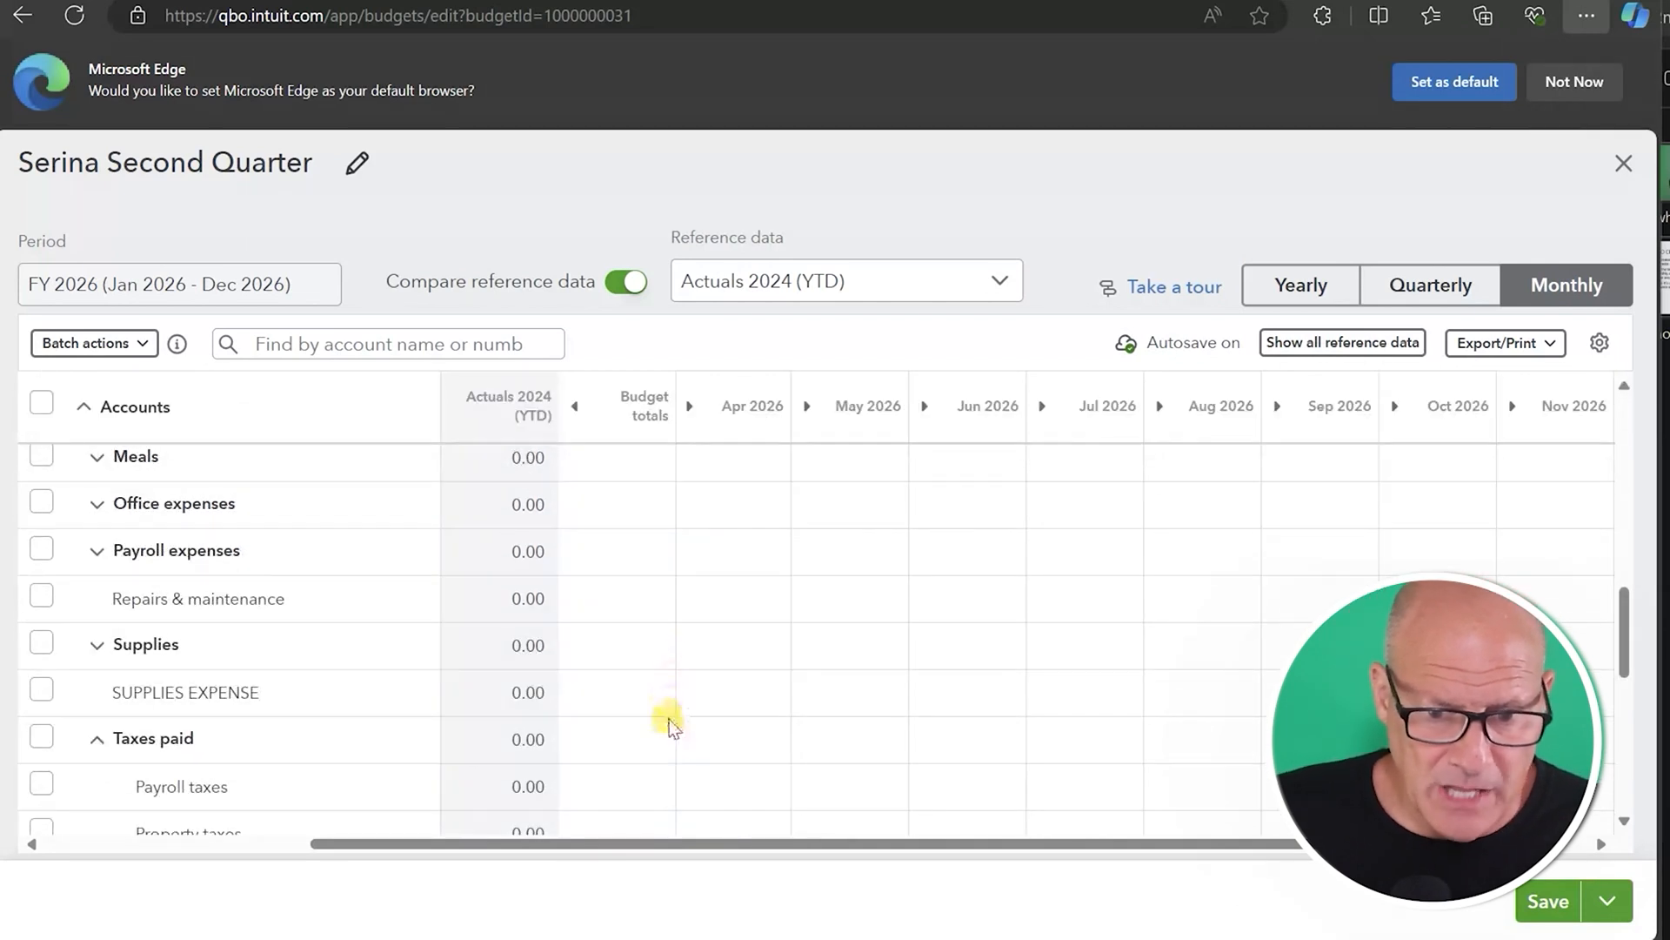
click(723, 700)
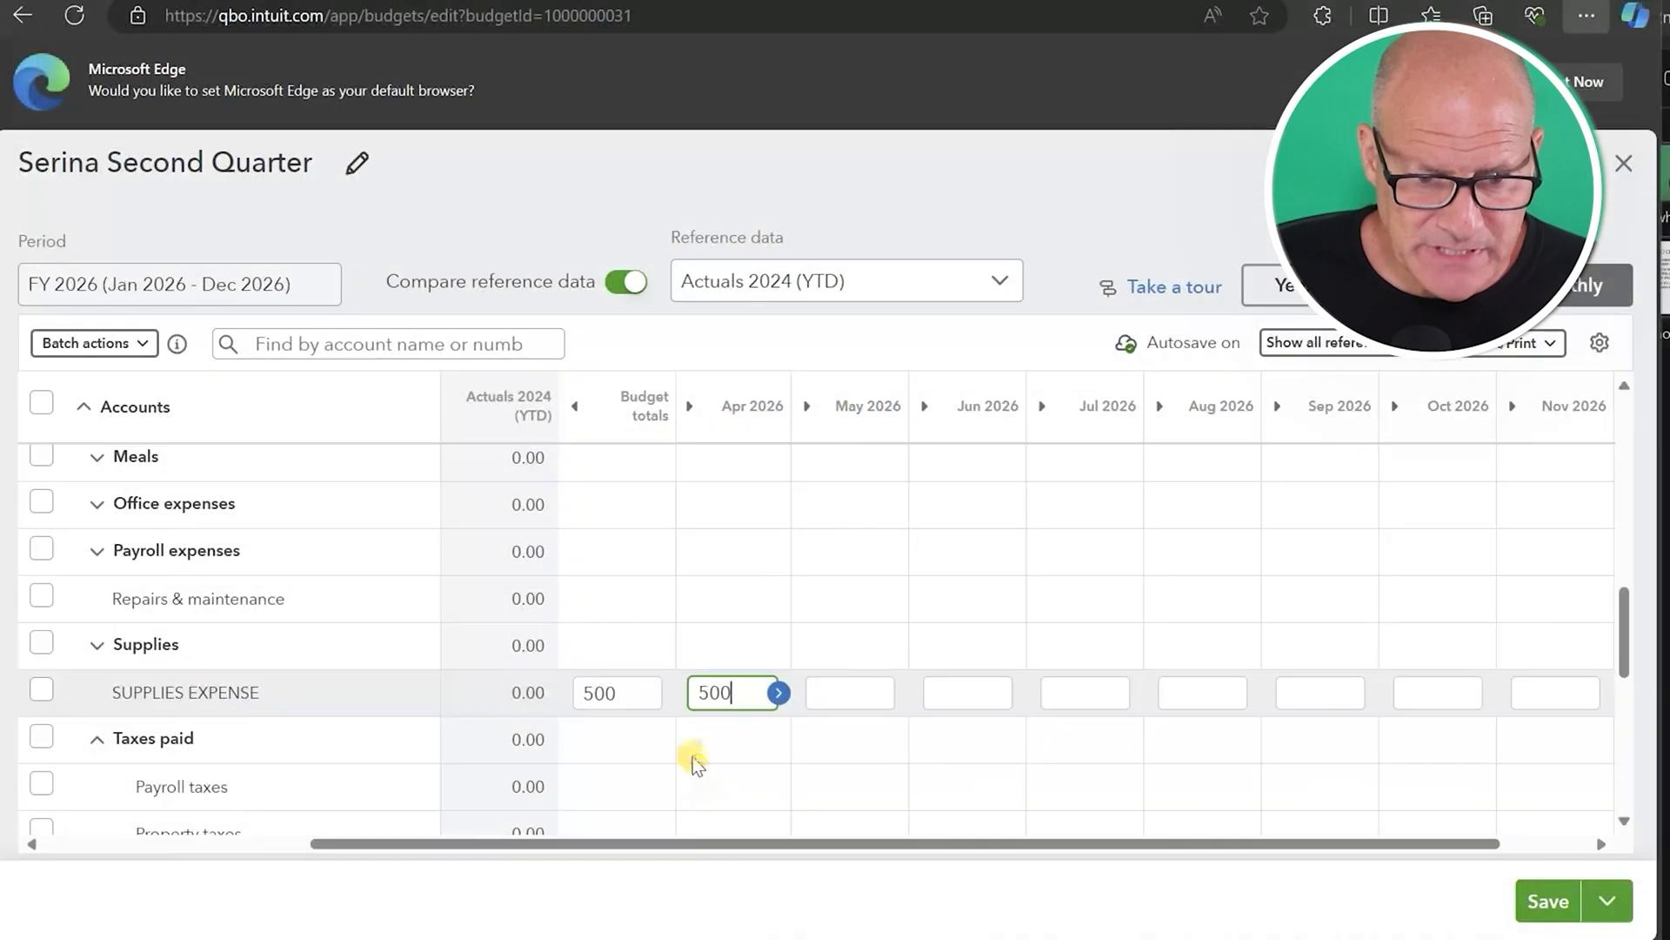
- Set the April 2026 budget amount for TRANSPORTATION EXPENSE to 300
scroll(614, 677, down, 3)
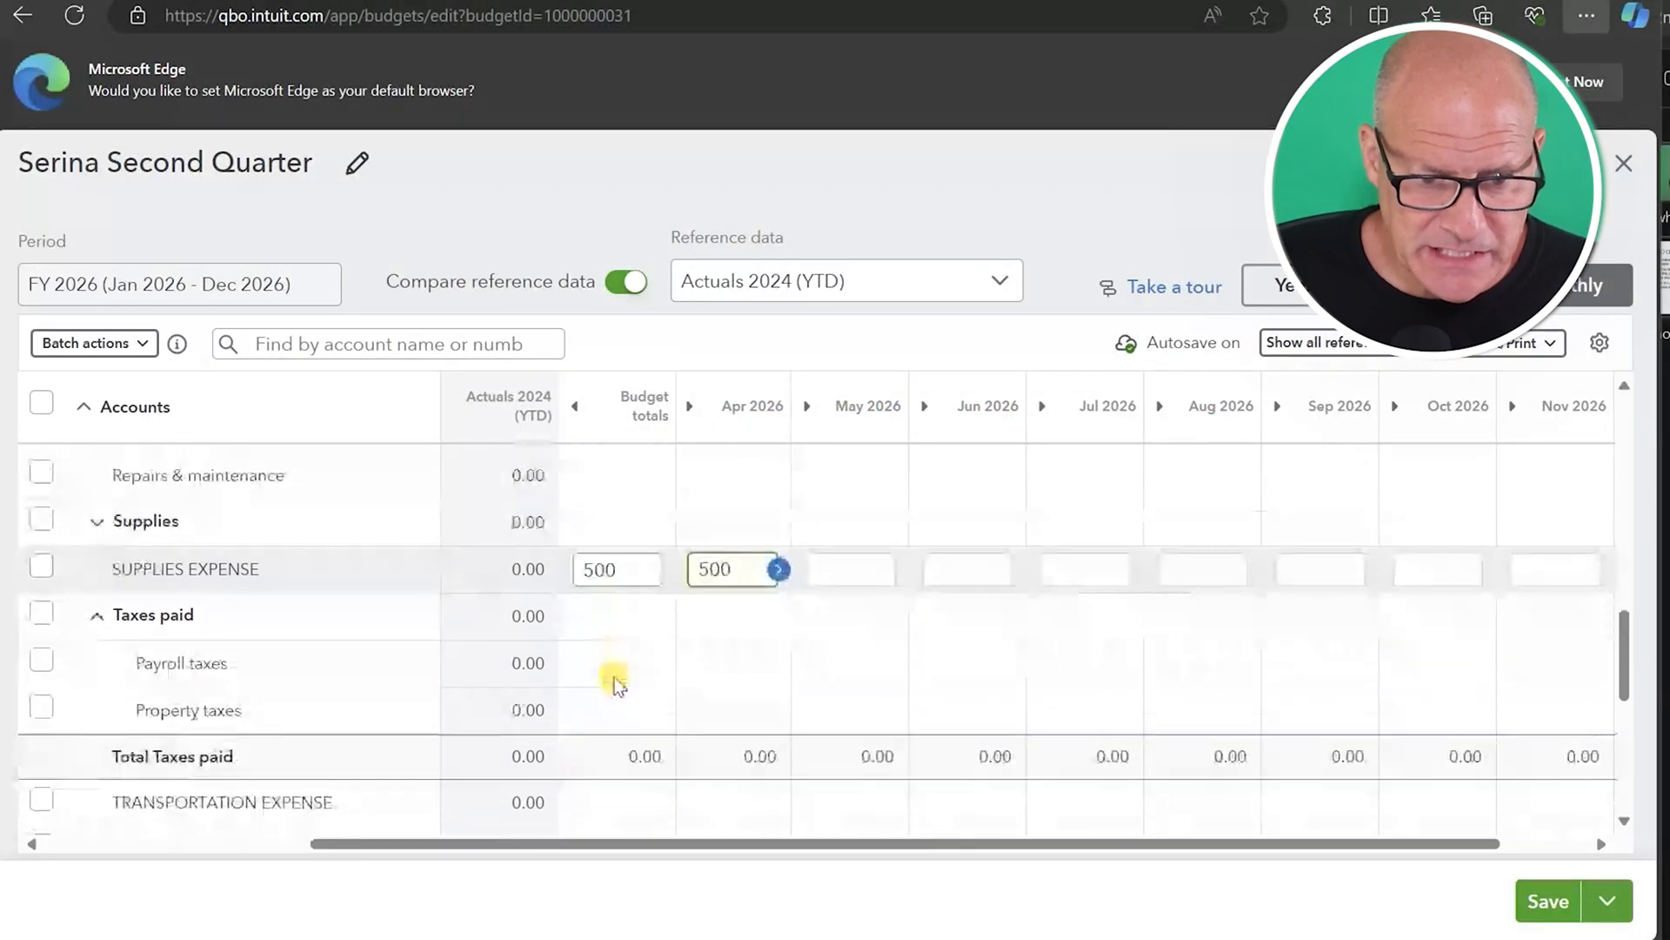
click(736, 687)
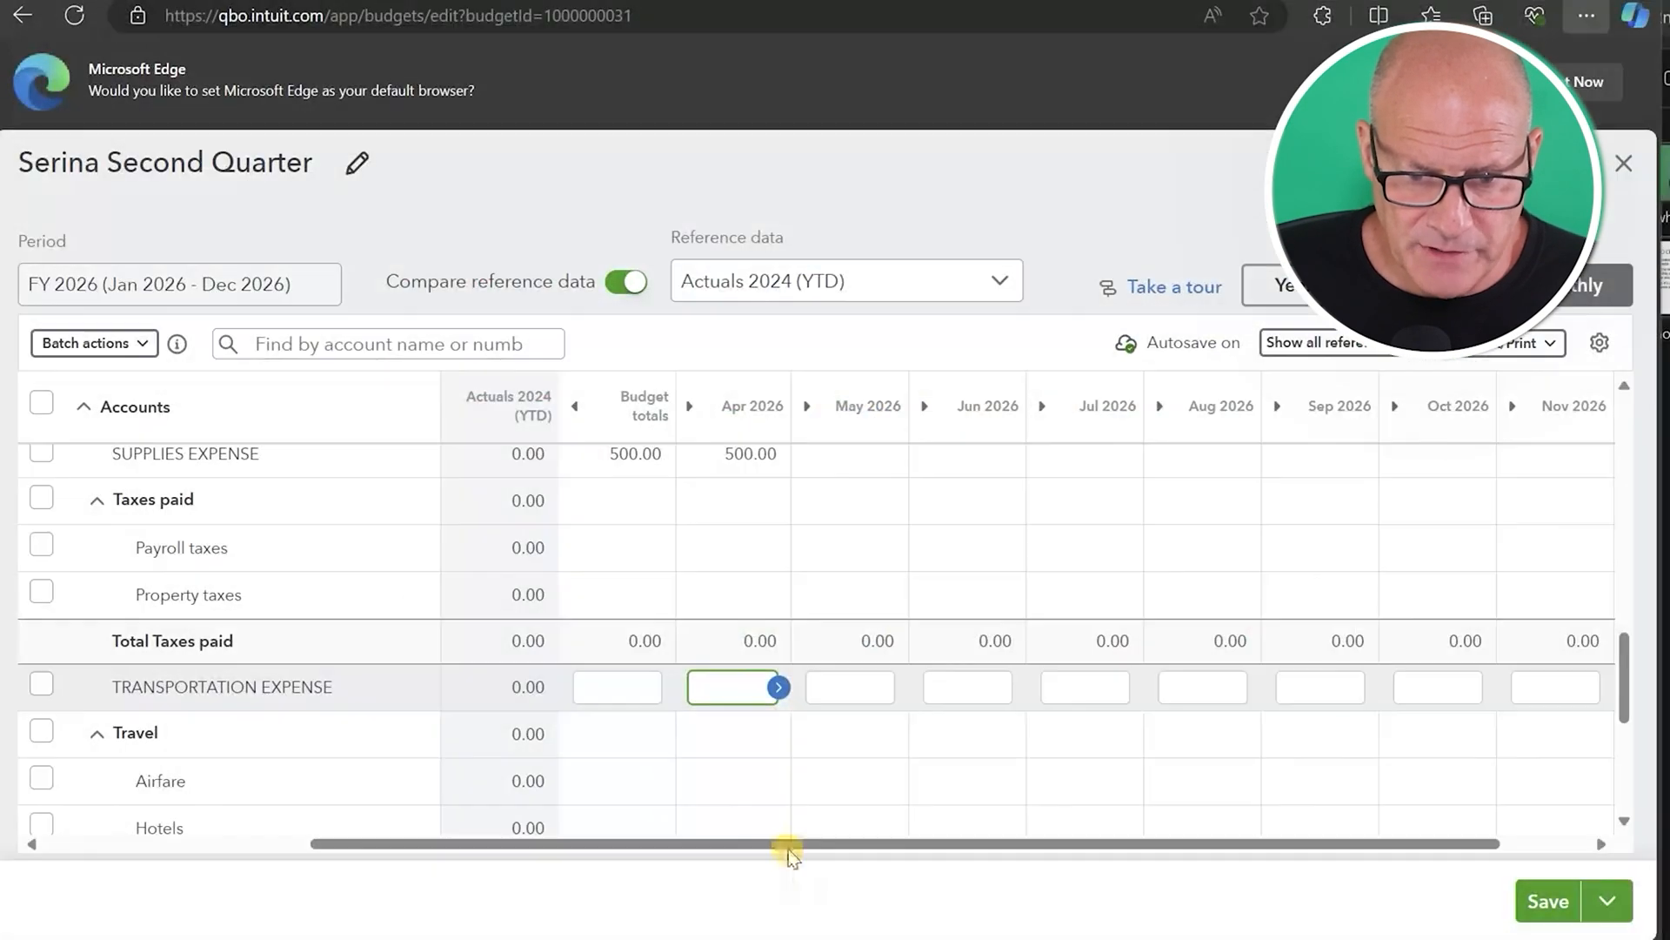
text(300)
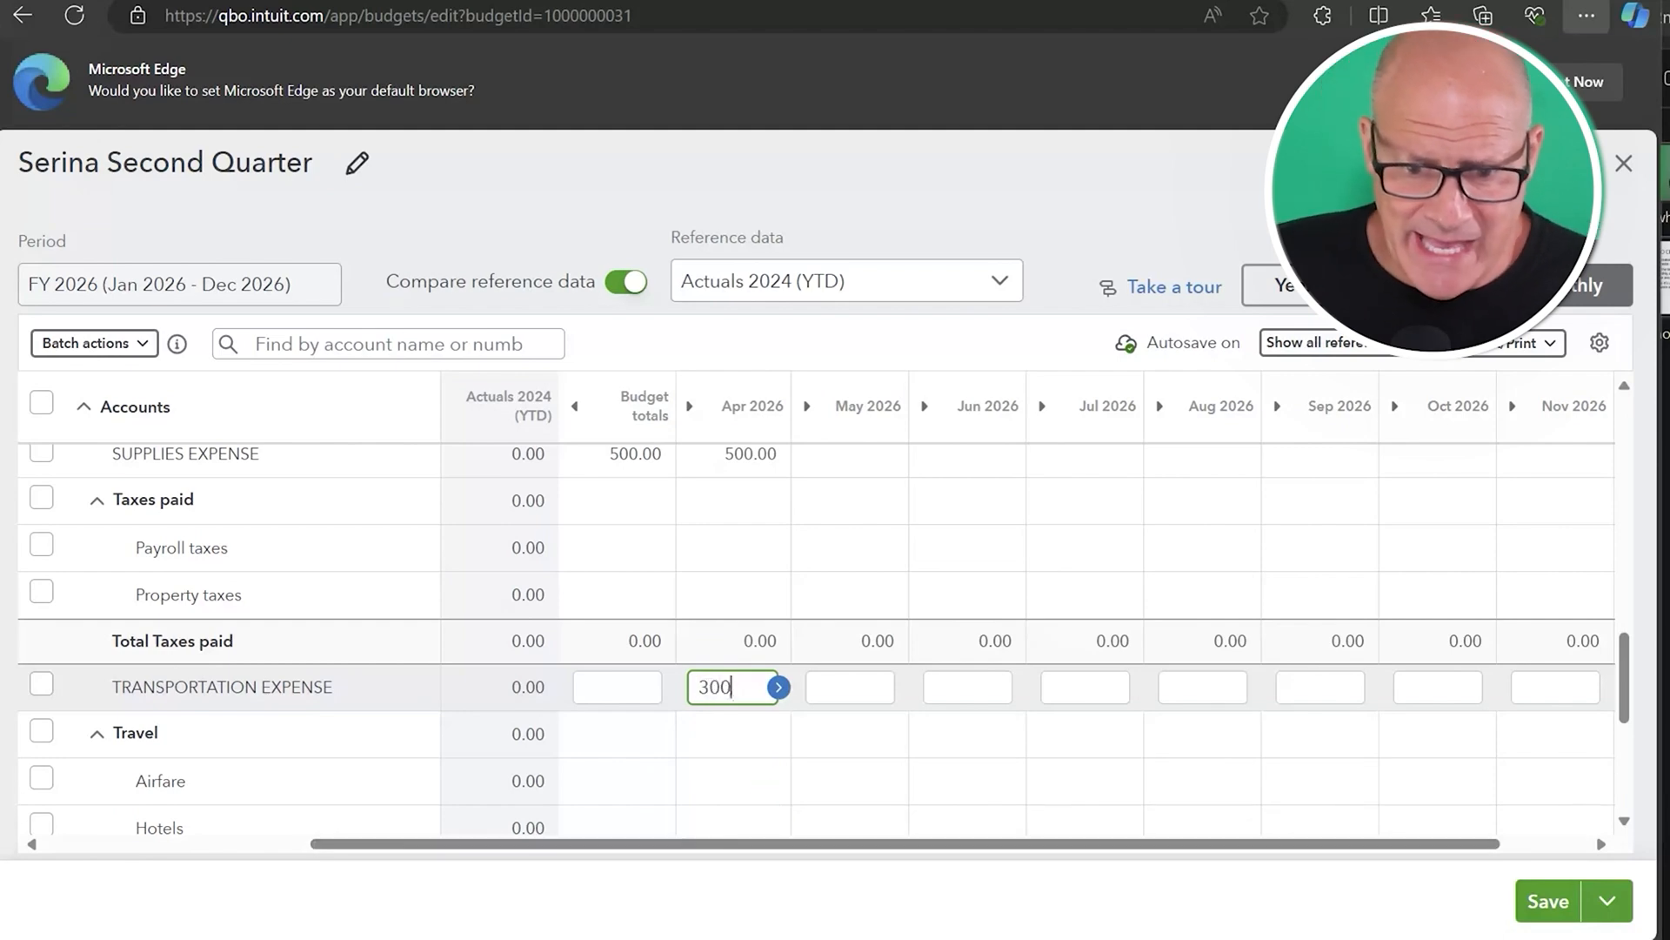
- Consult the budget sheet and enter the May 2026 amounts of 125 for CAT RELATED EXPENSES and 400 for CLOTHING EXPENSES
click(905, 938)
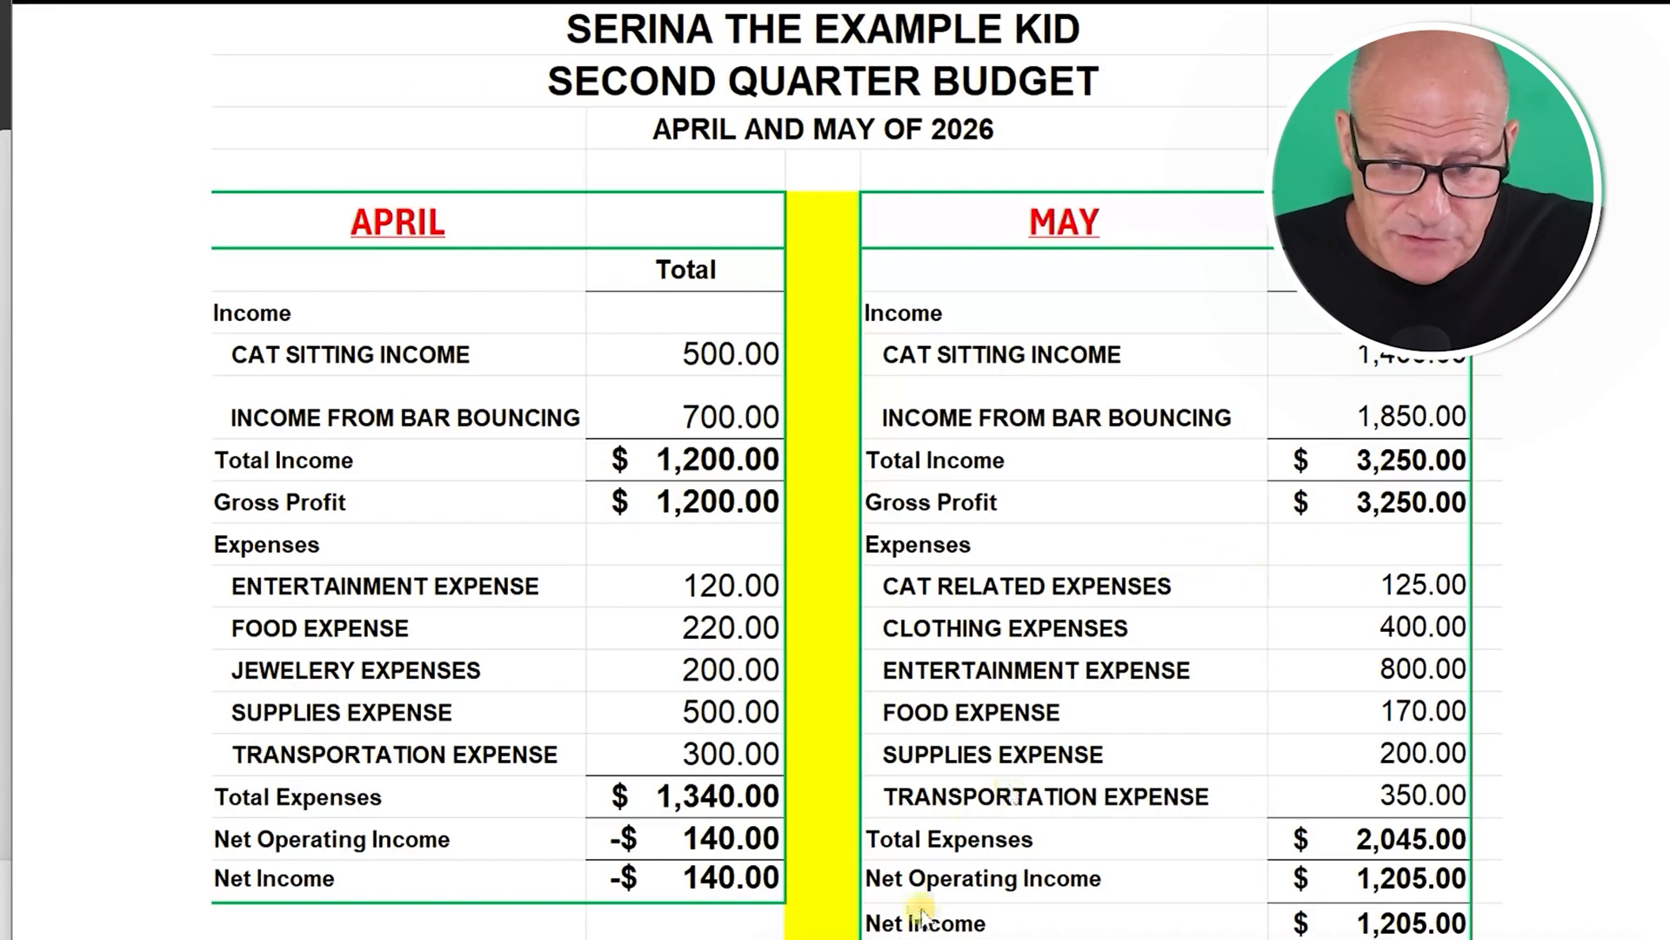
click(870, 933)
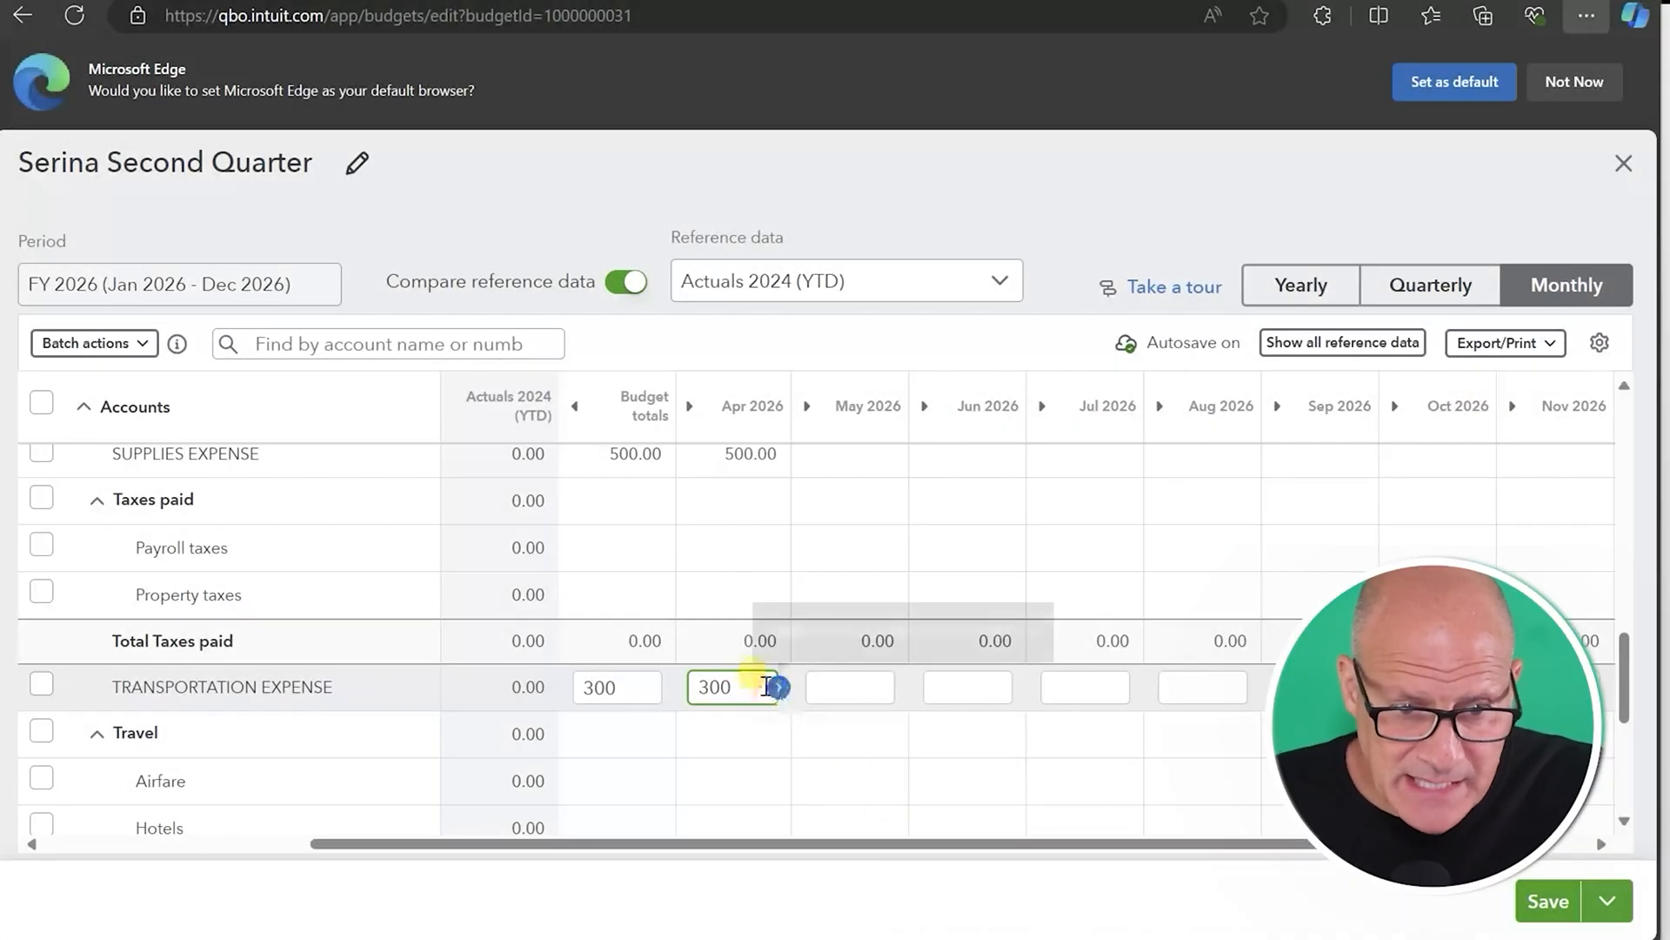
scroll(759, 695, up, 10)
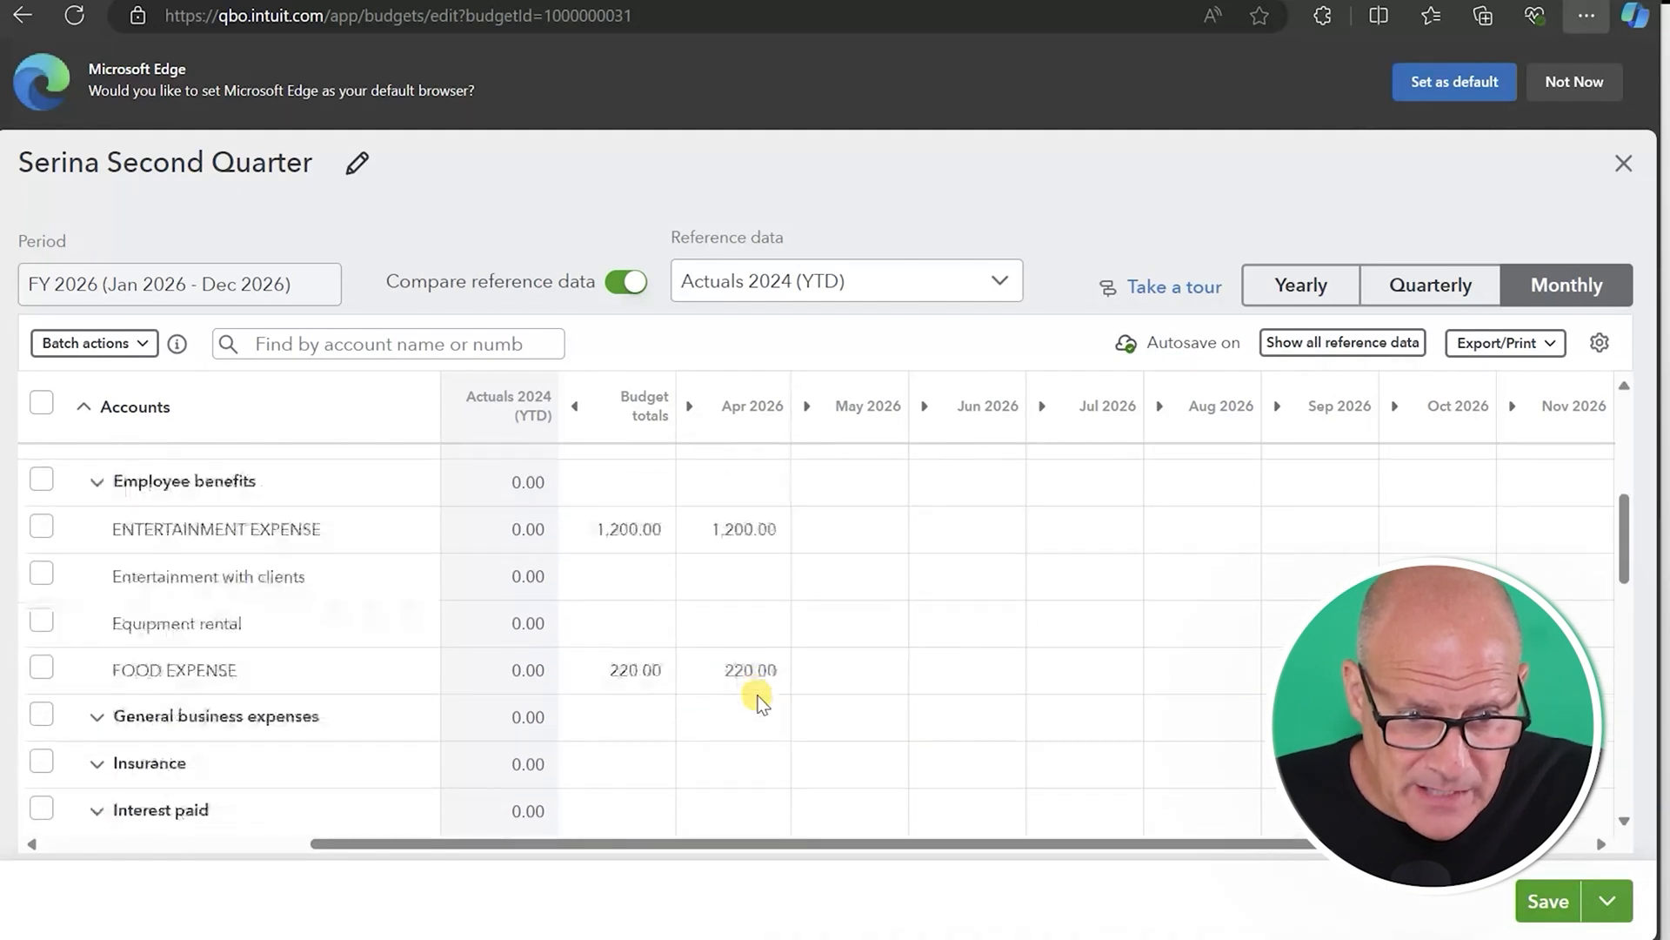
scroll(759, 696, up, 3)
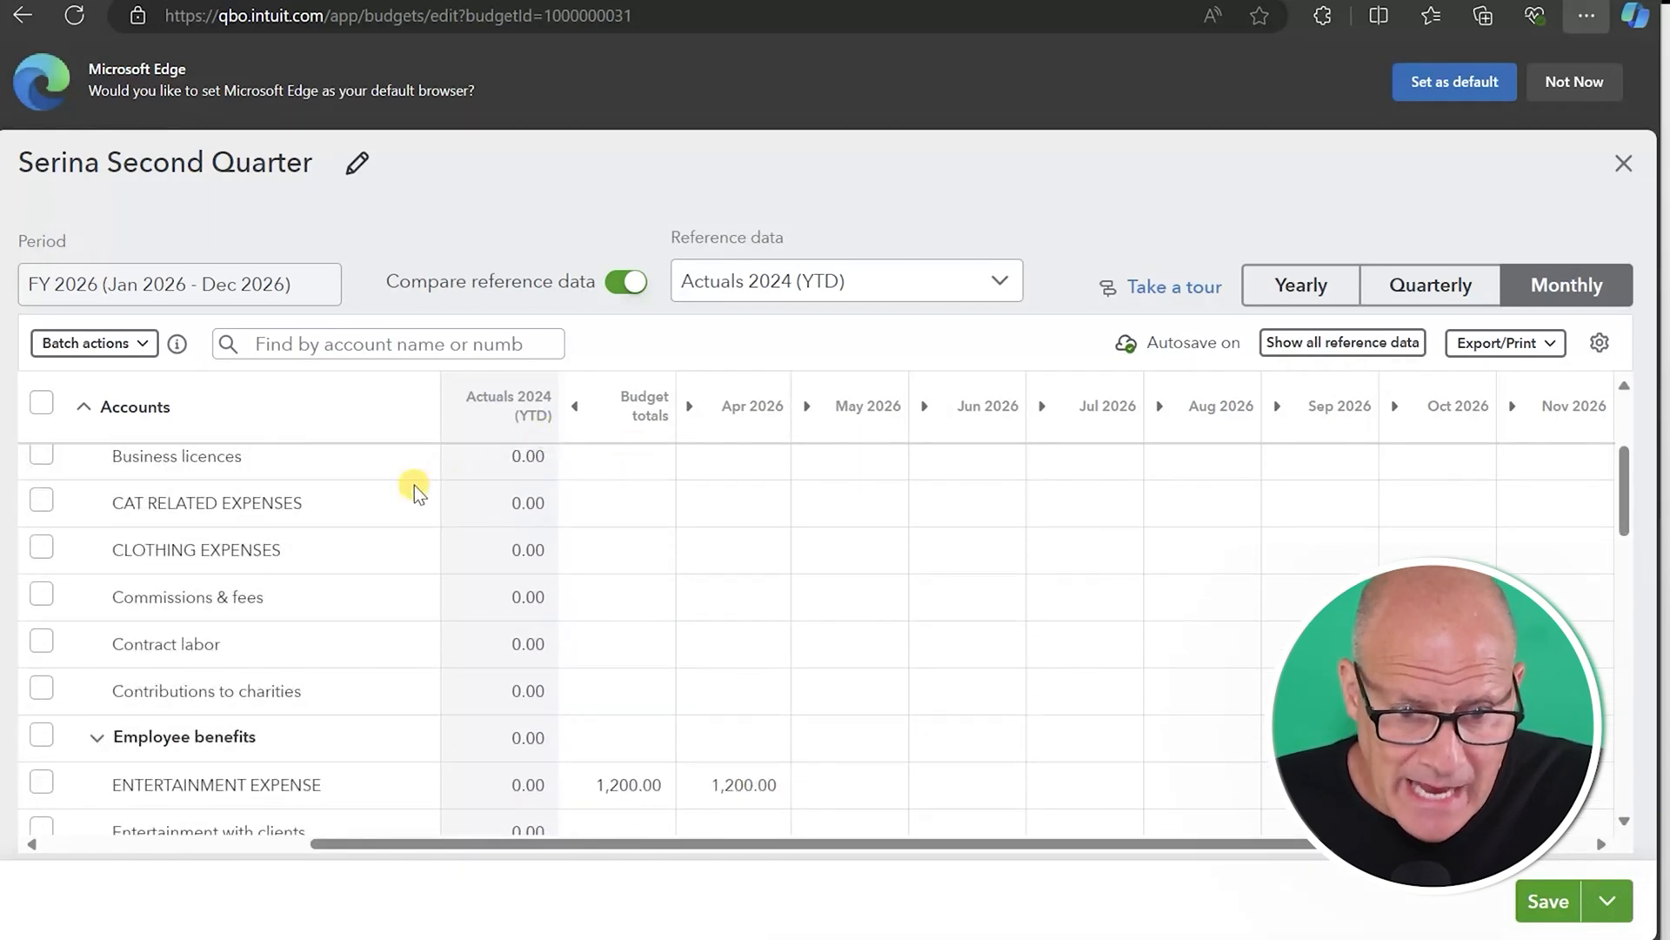
click(842, 510)
text(12)
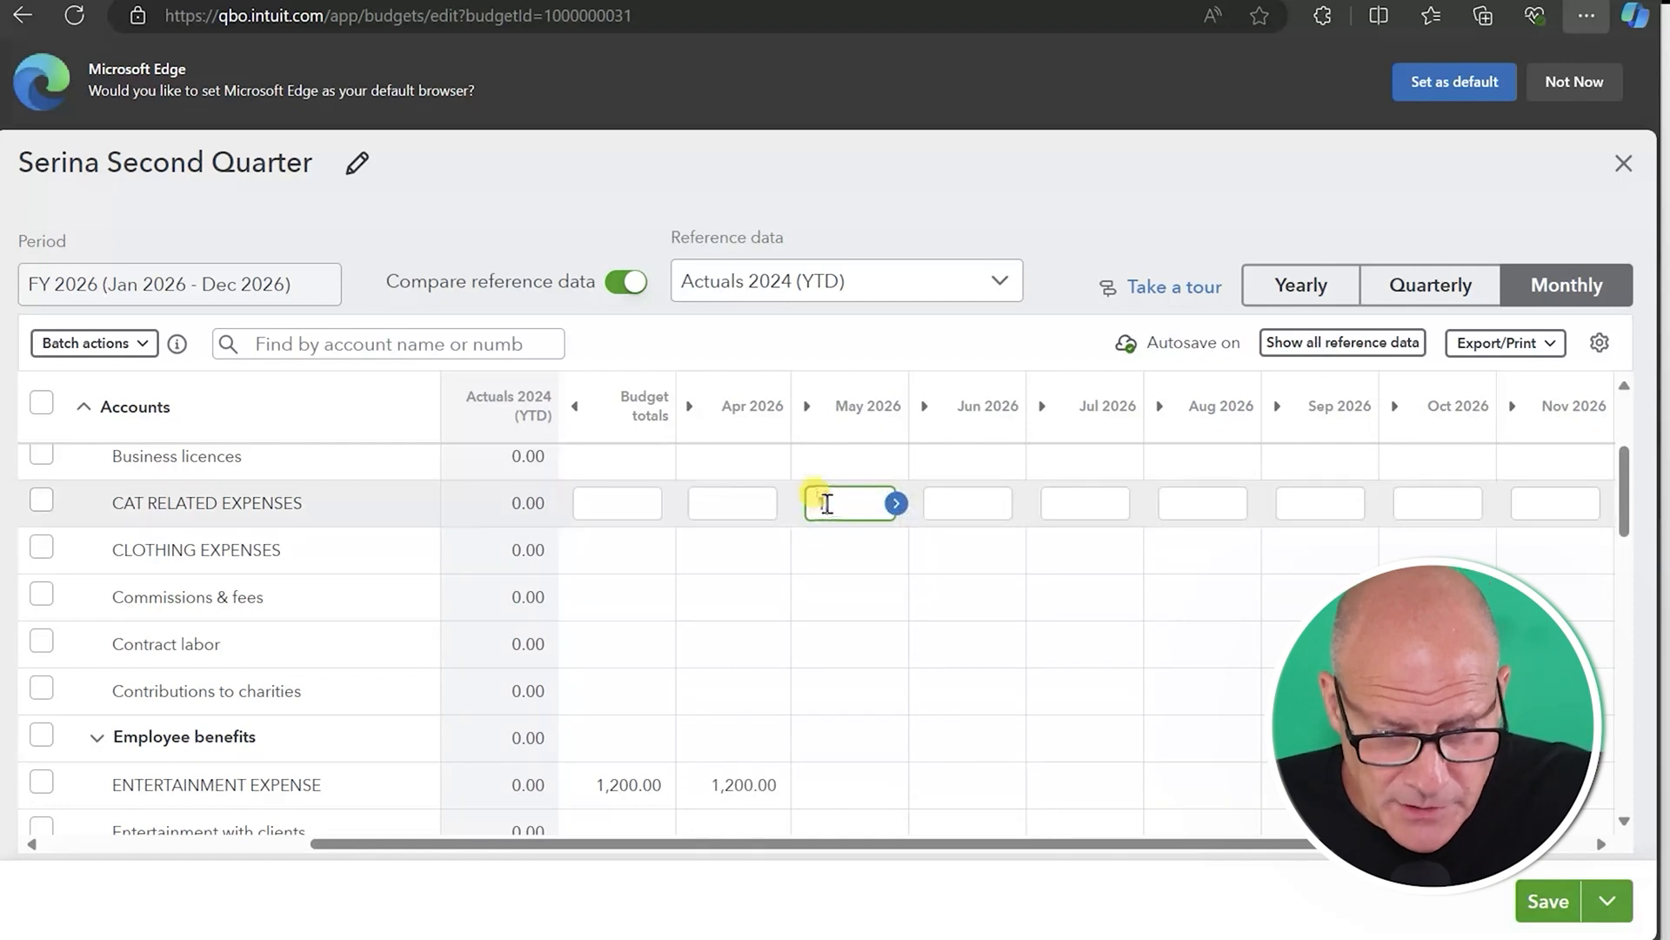
text(5)
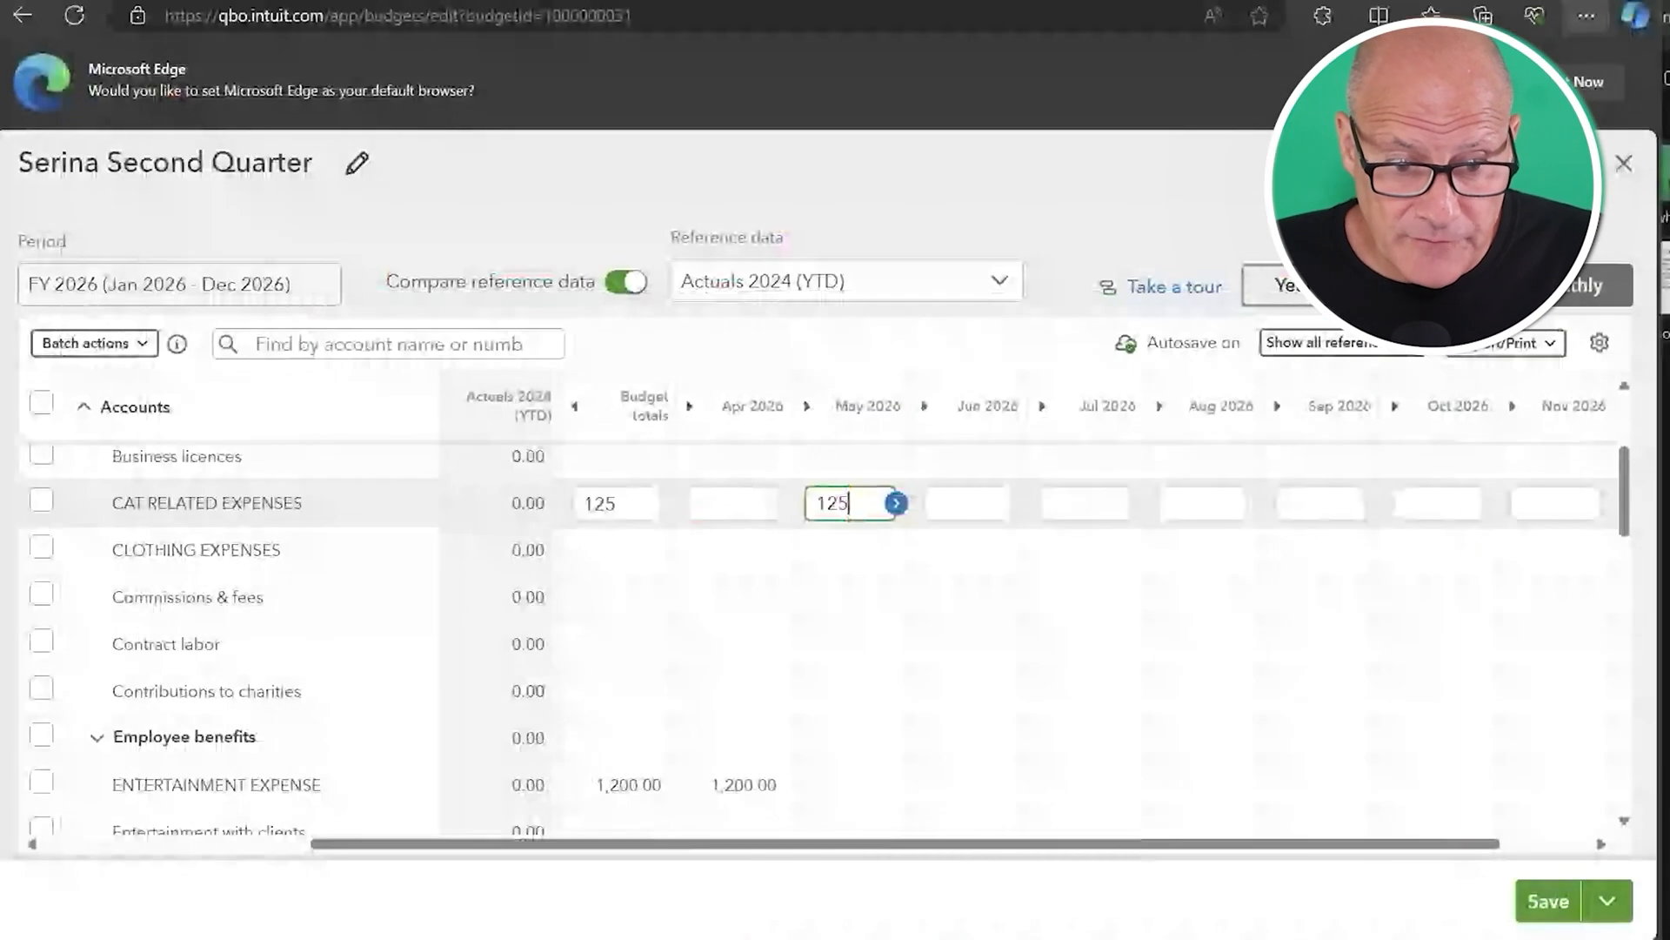
click(858, 555)
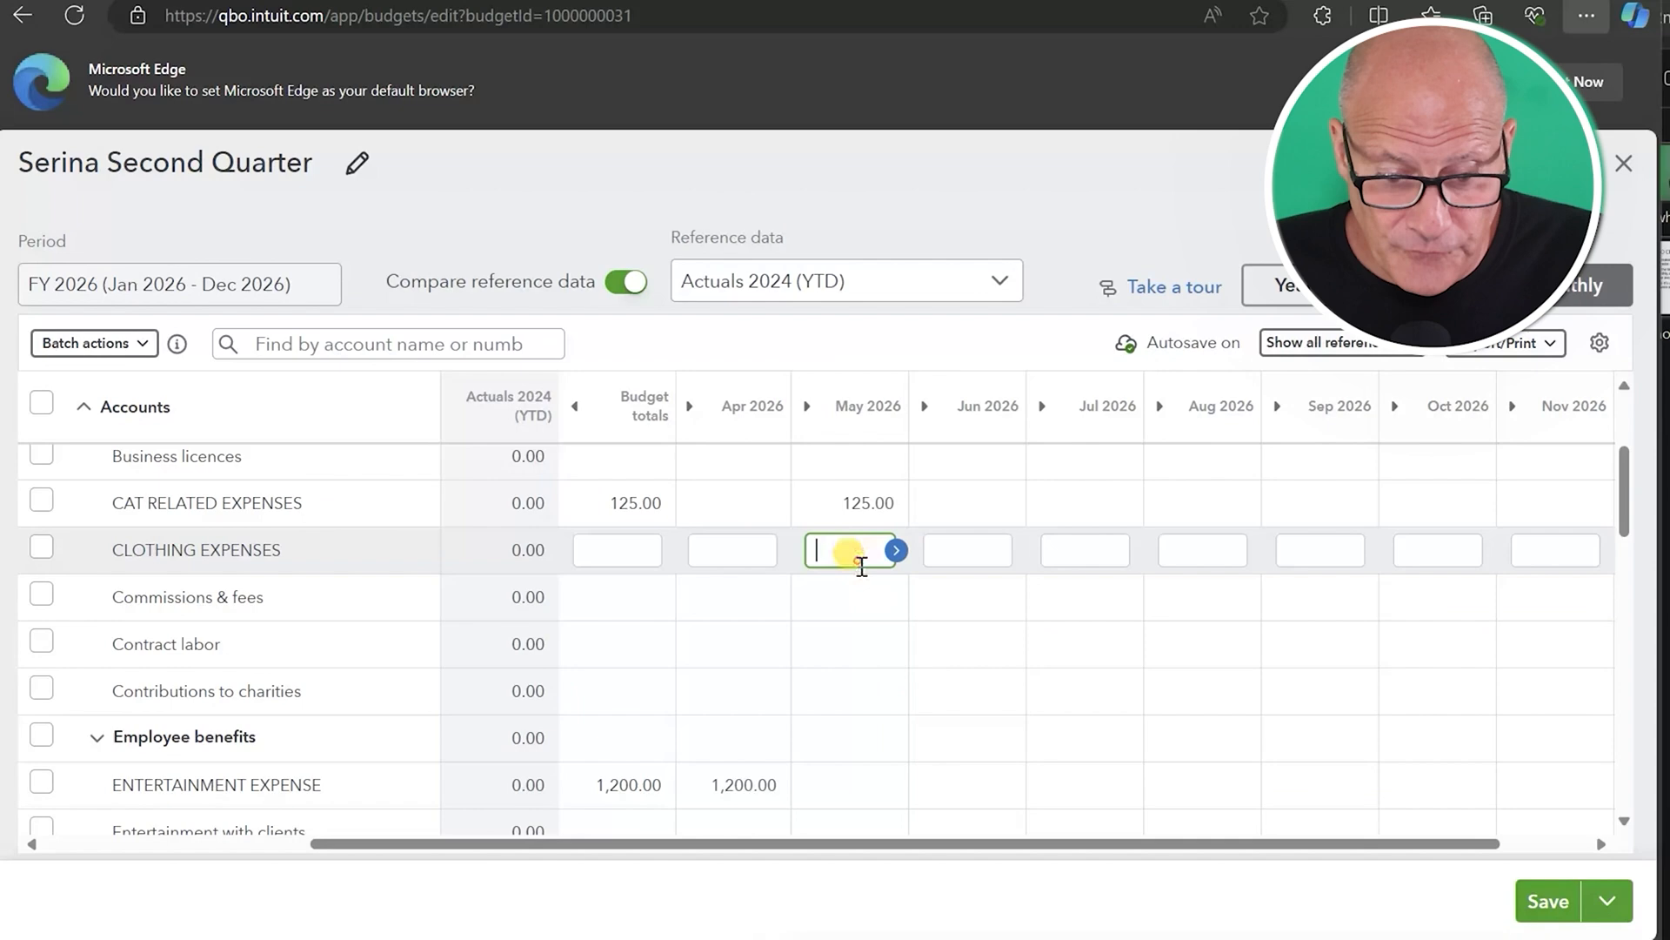
text(400)
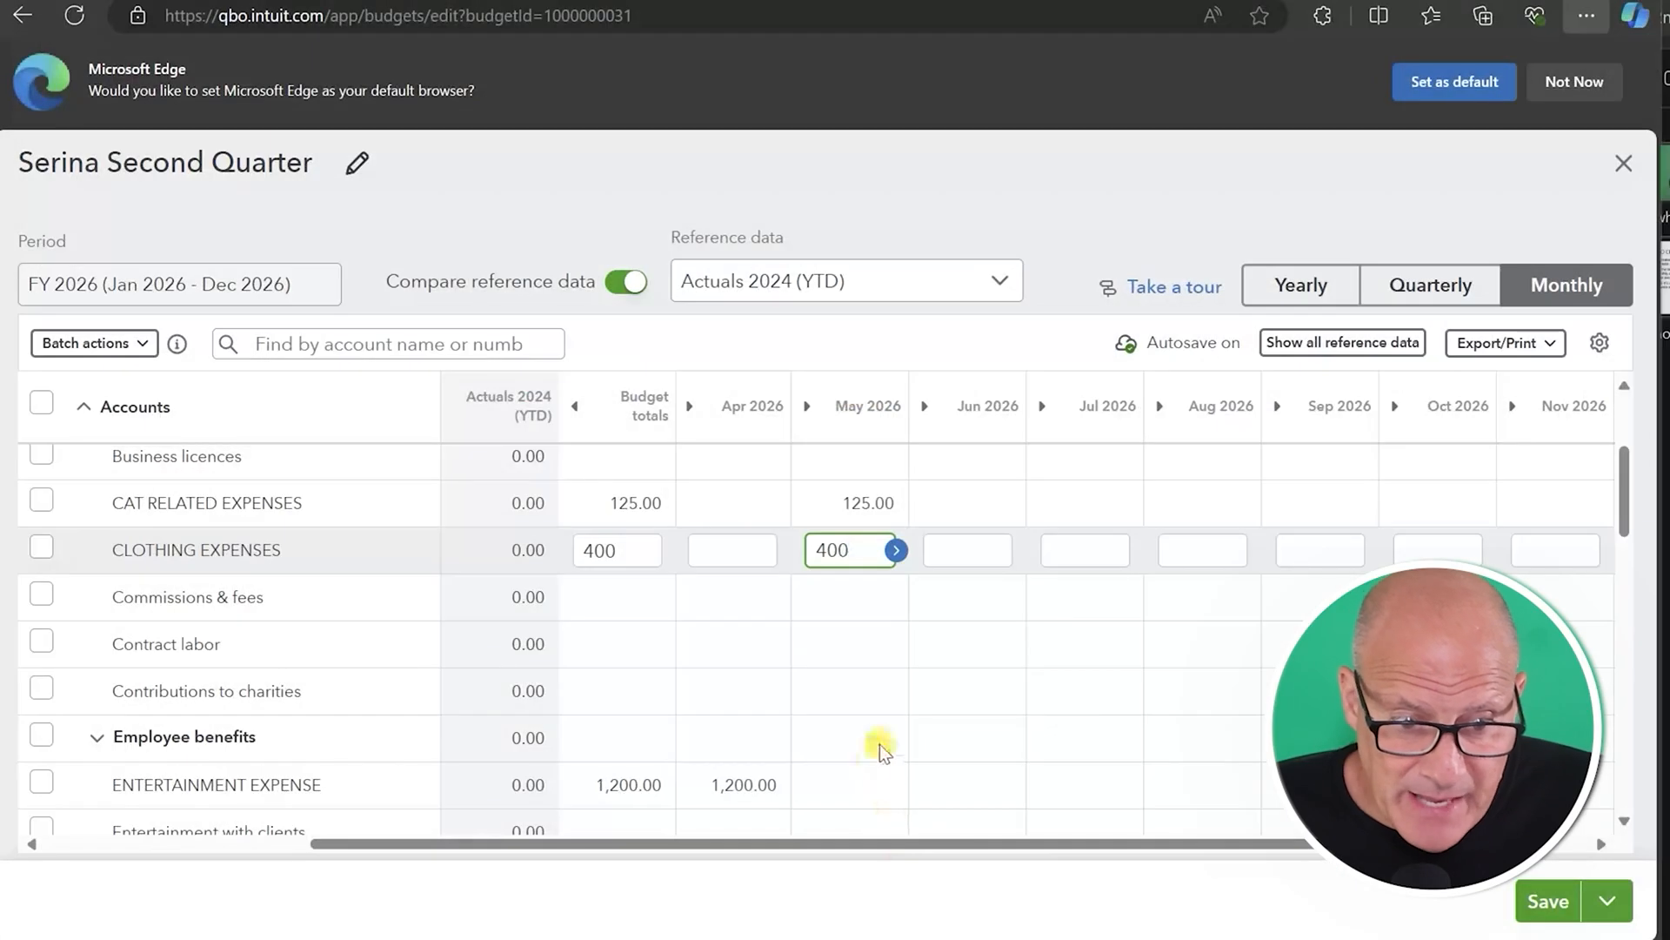
- Enter the May 2026 budget amounts of 800 for ENTERTAINMENT EXPENSE and 170 for FOOD EXPENSE
scroll(895, 724, down, 2)
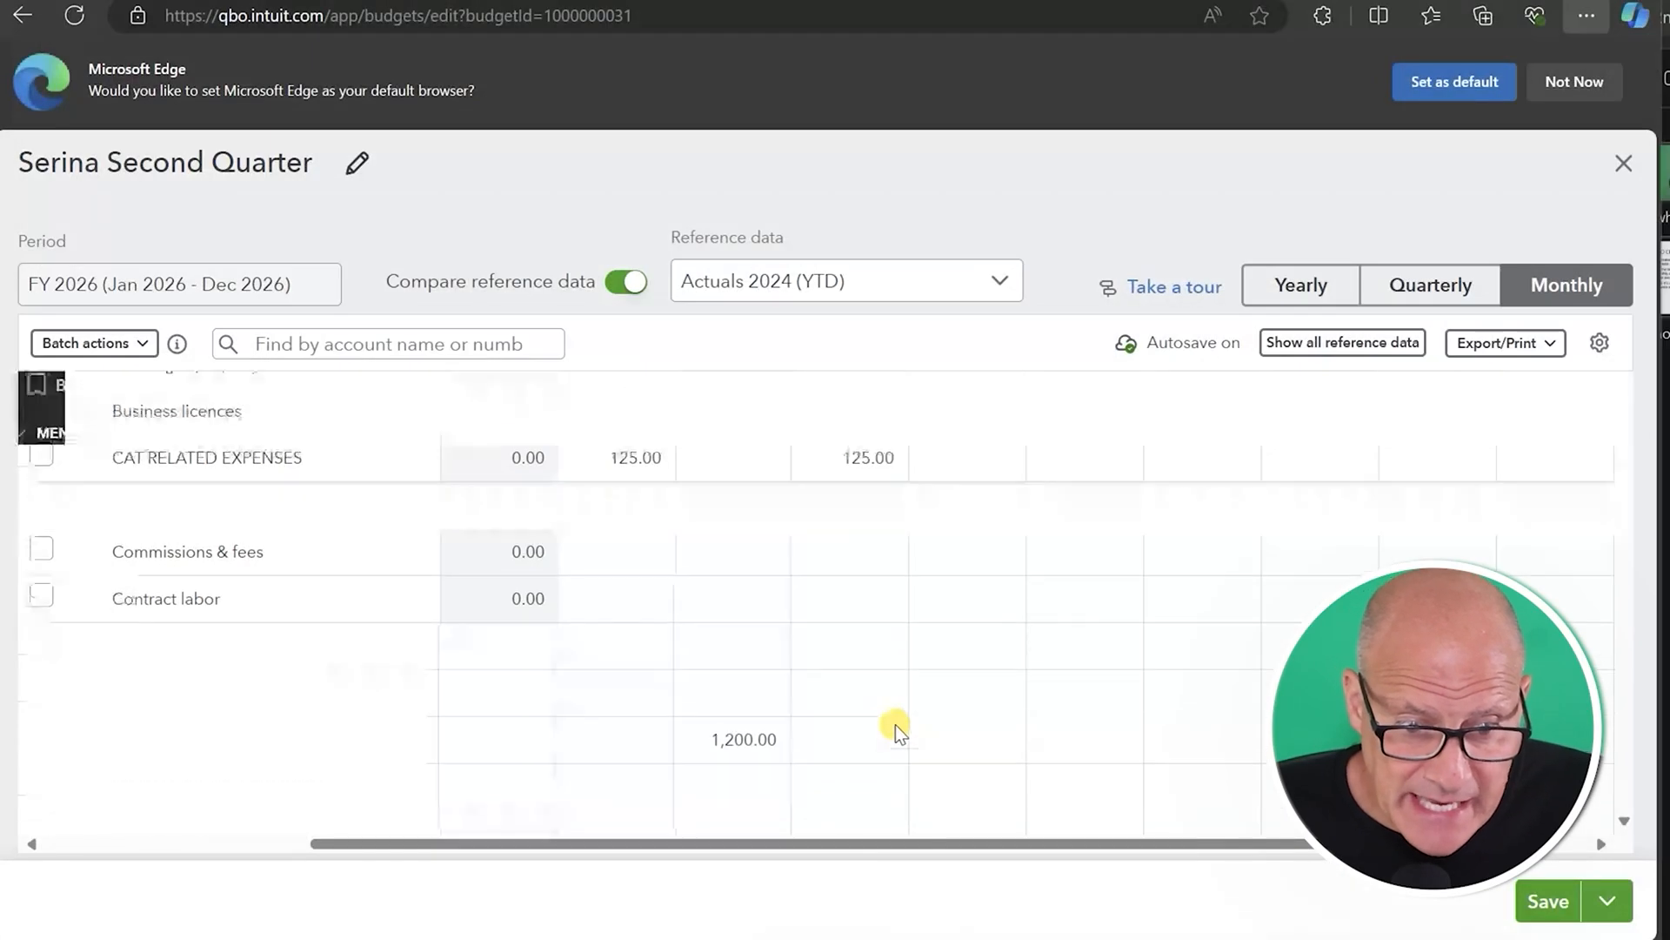
click(878, 668)
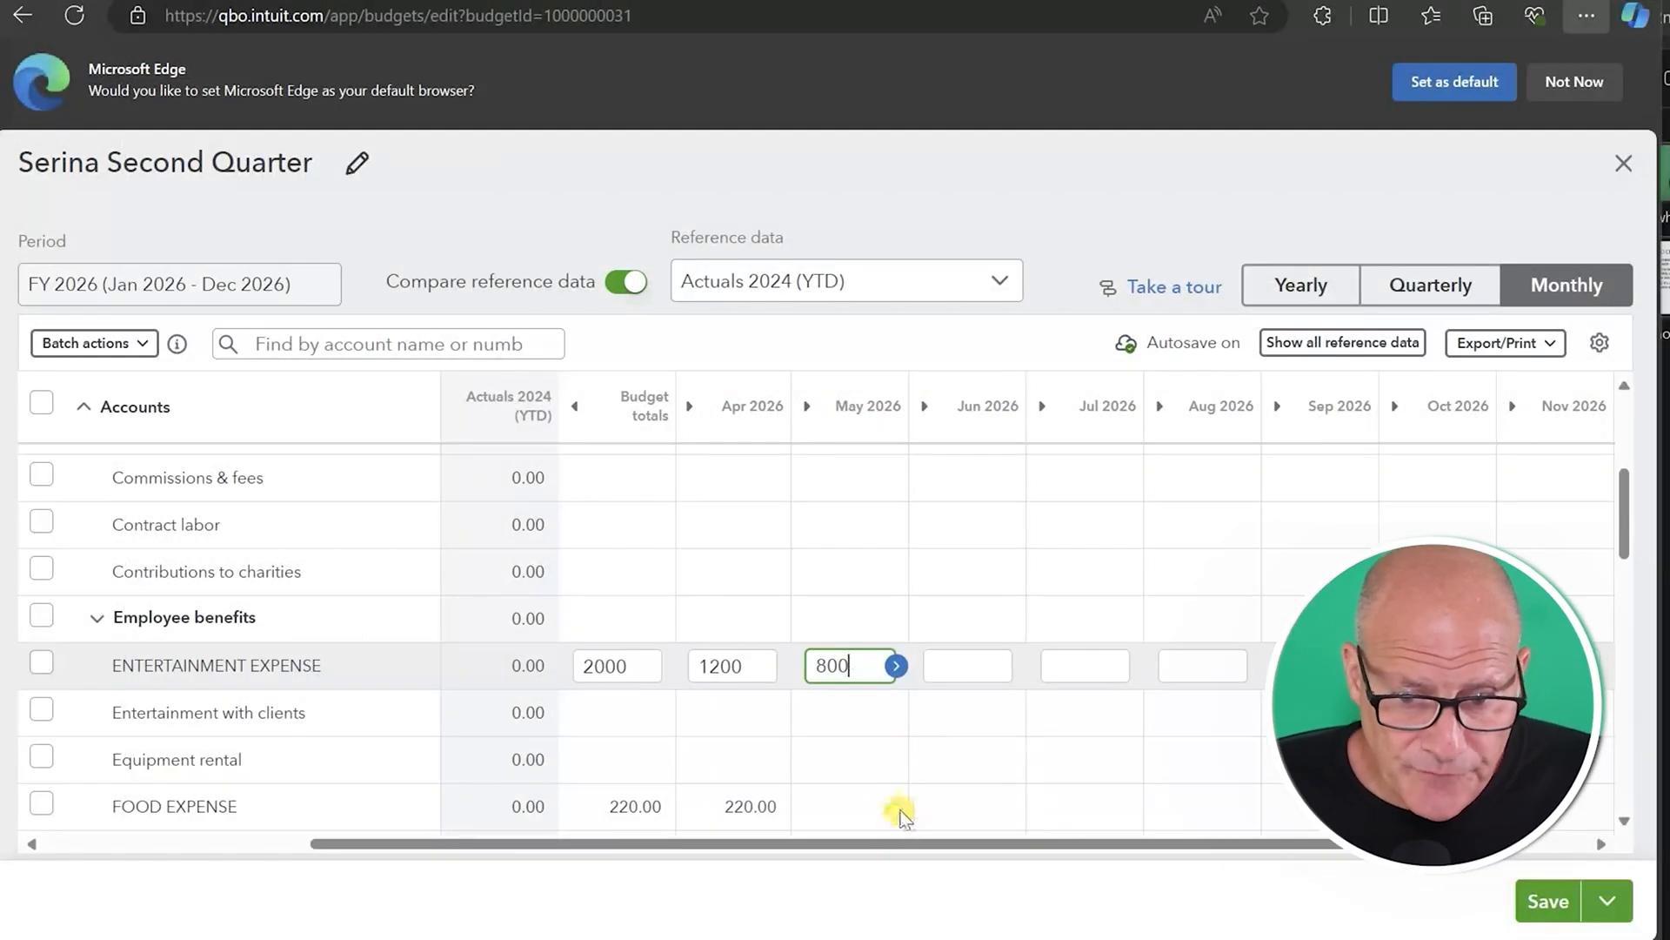
click(884, 807)
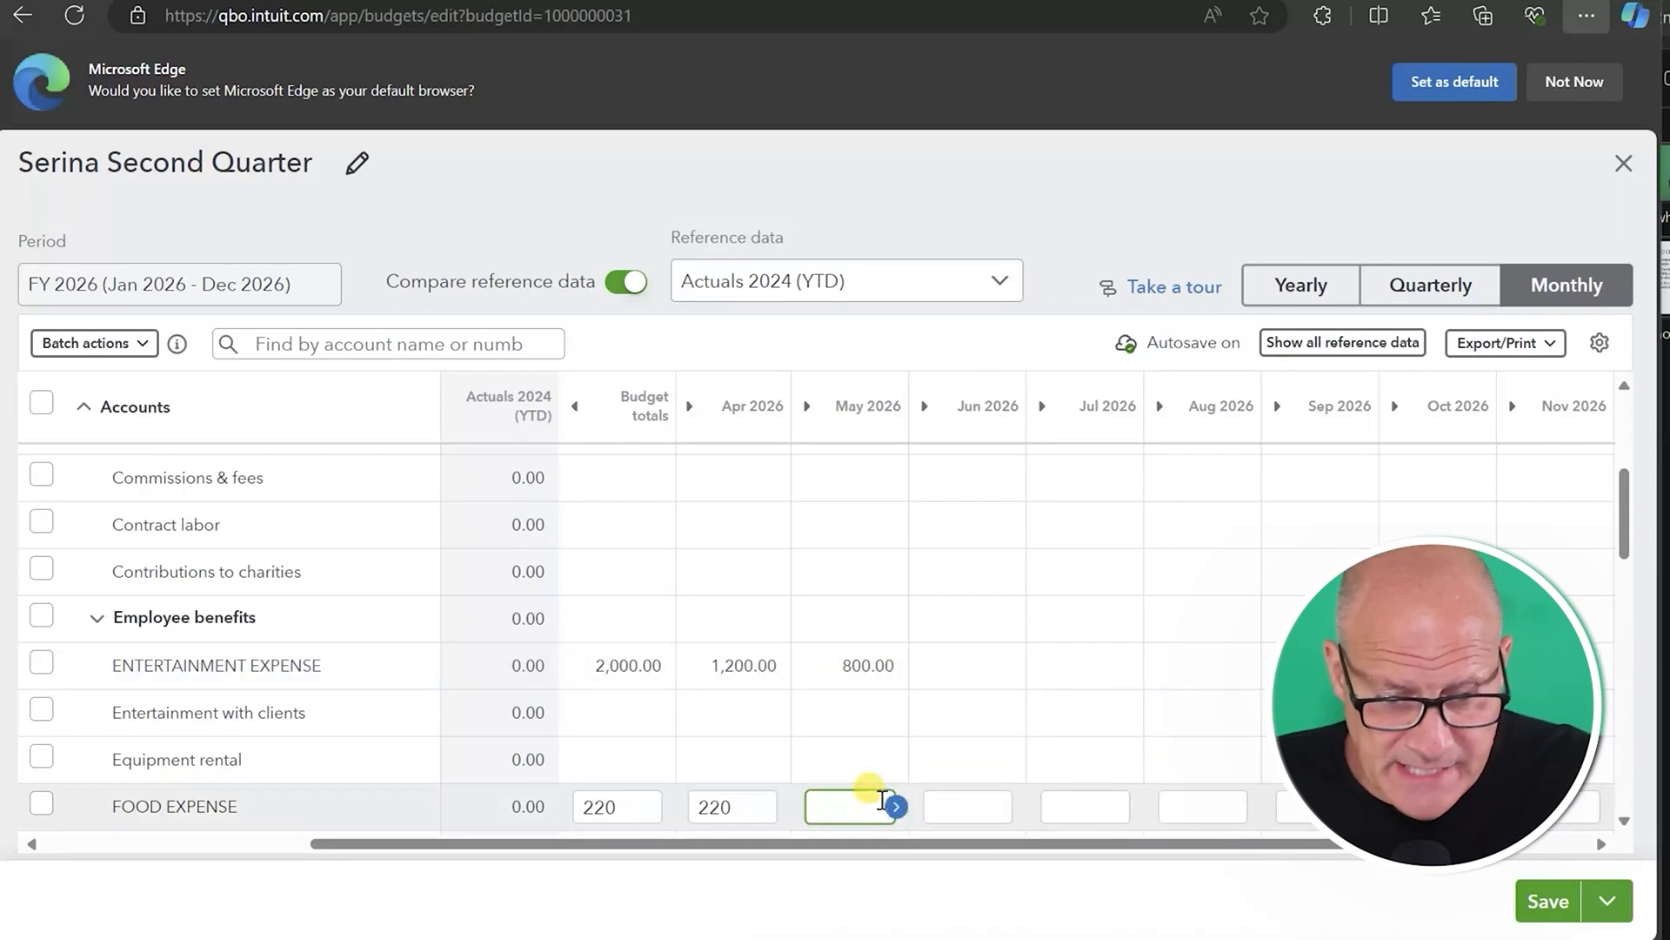
text(170)
- Enter the May 2026 budget amounts of 200 for SUPPLIES EXPENSE and 350 for TRANSPORTATION EXPENSE
scroll(870, 787, down, 4)
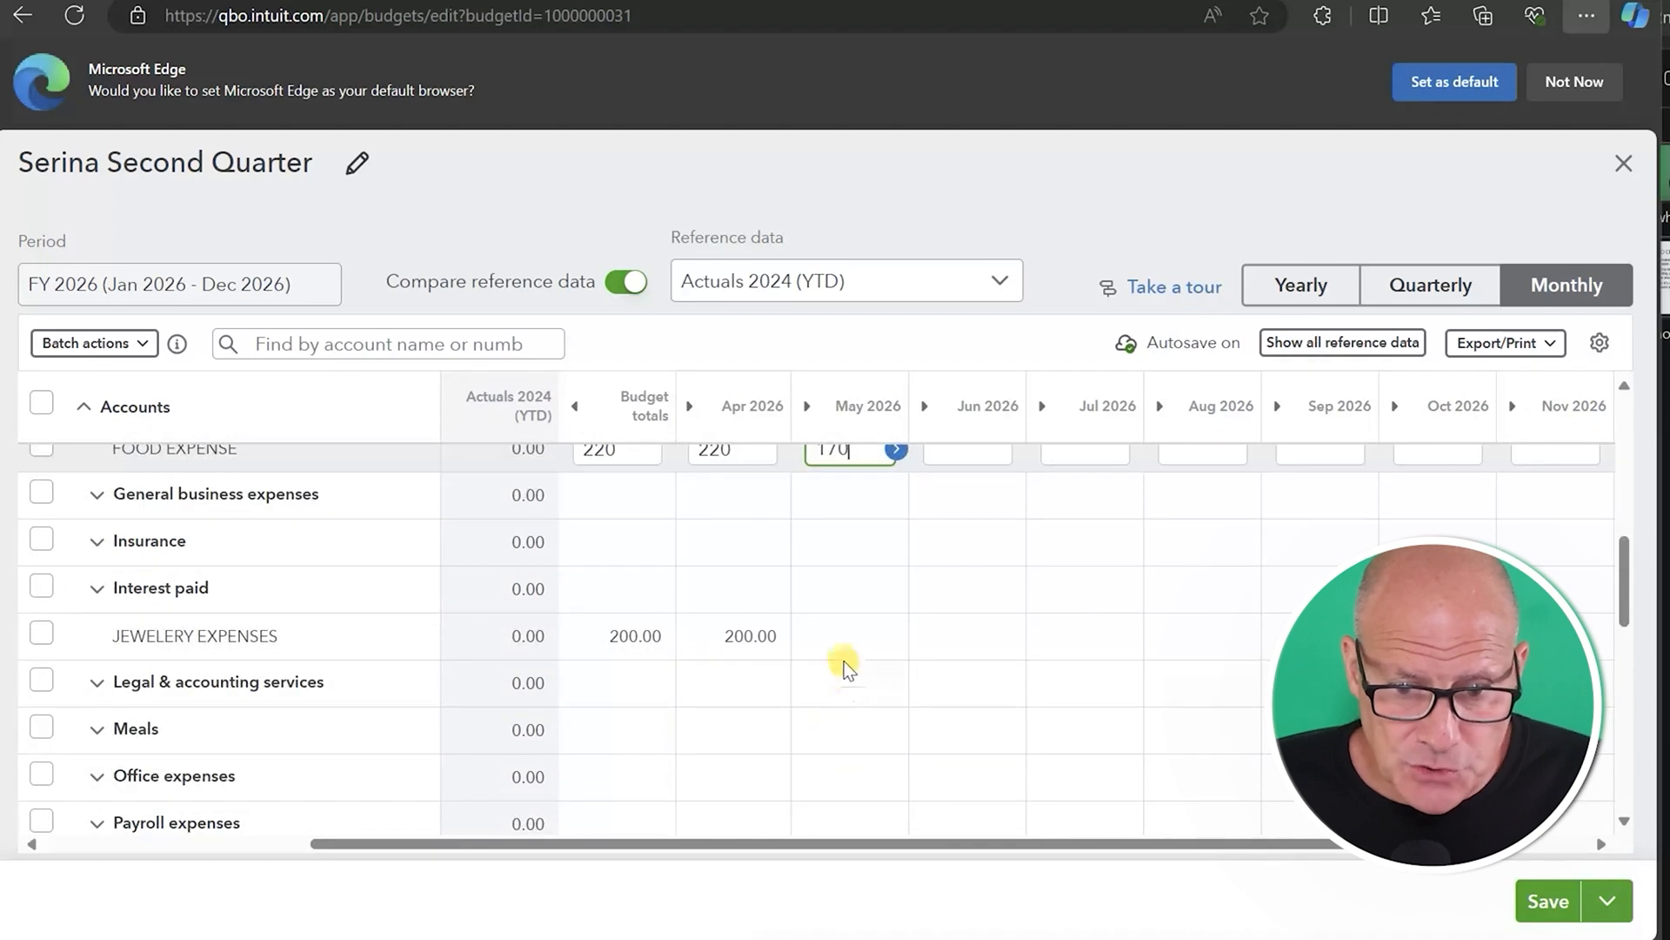
click(855, 632)
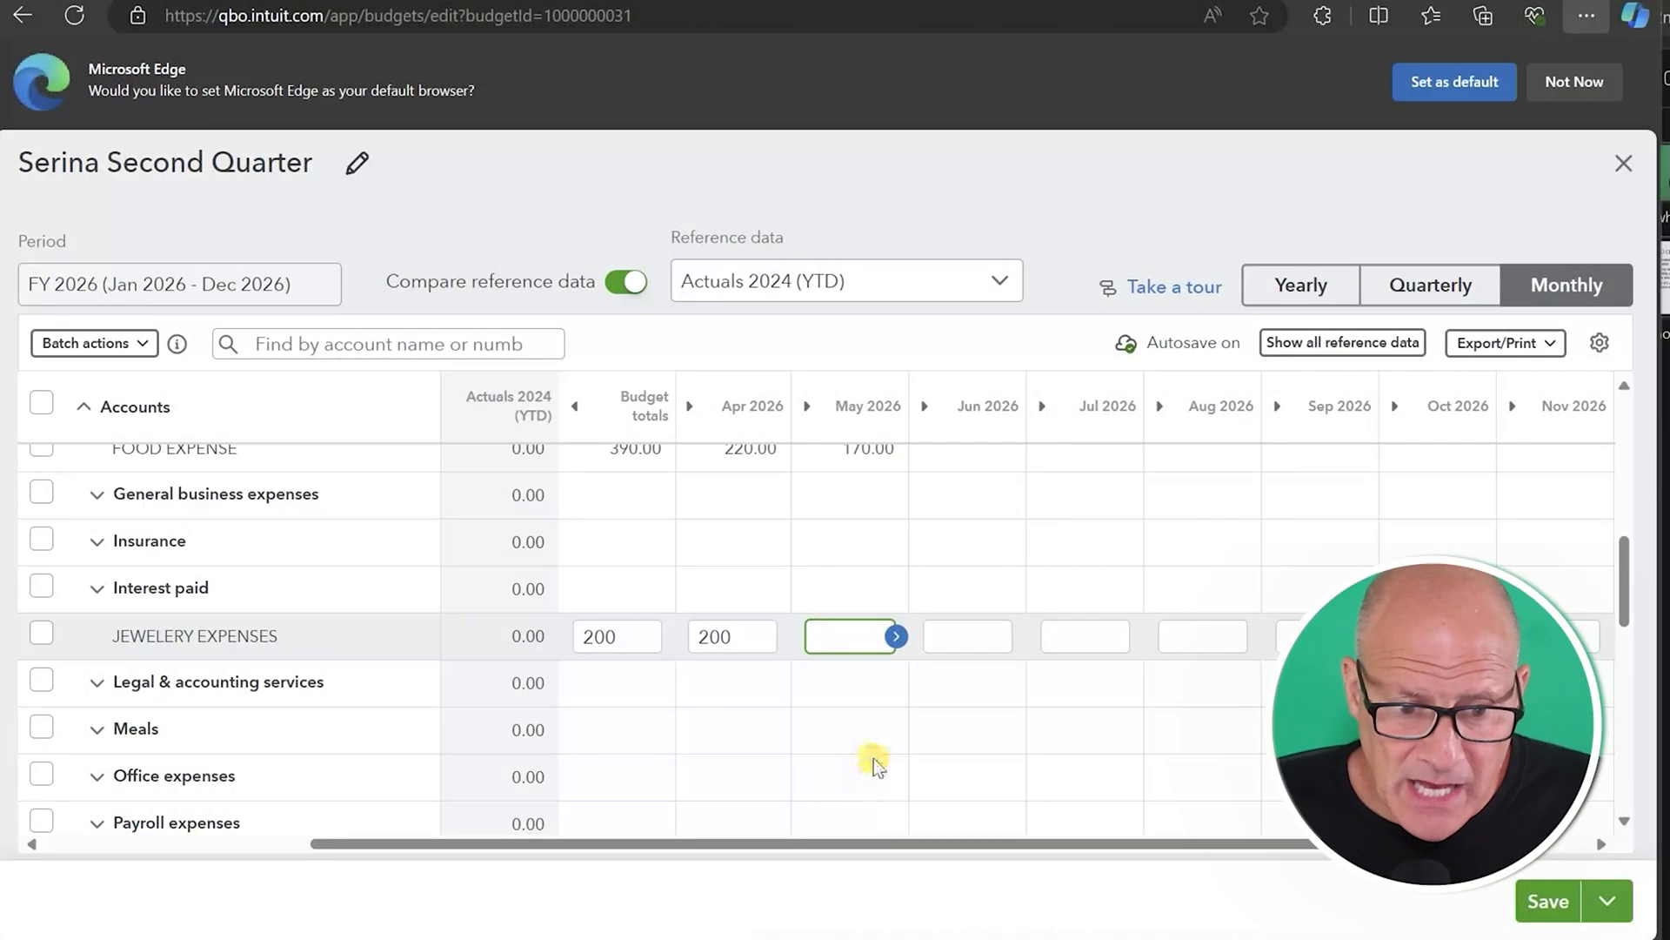
scroll(873, 759, down, 5)
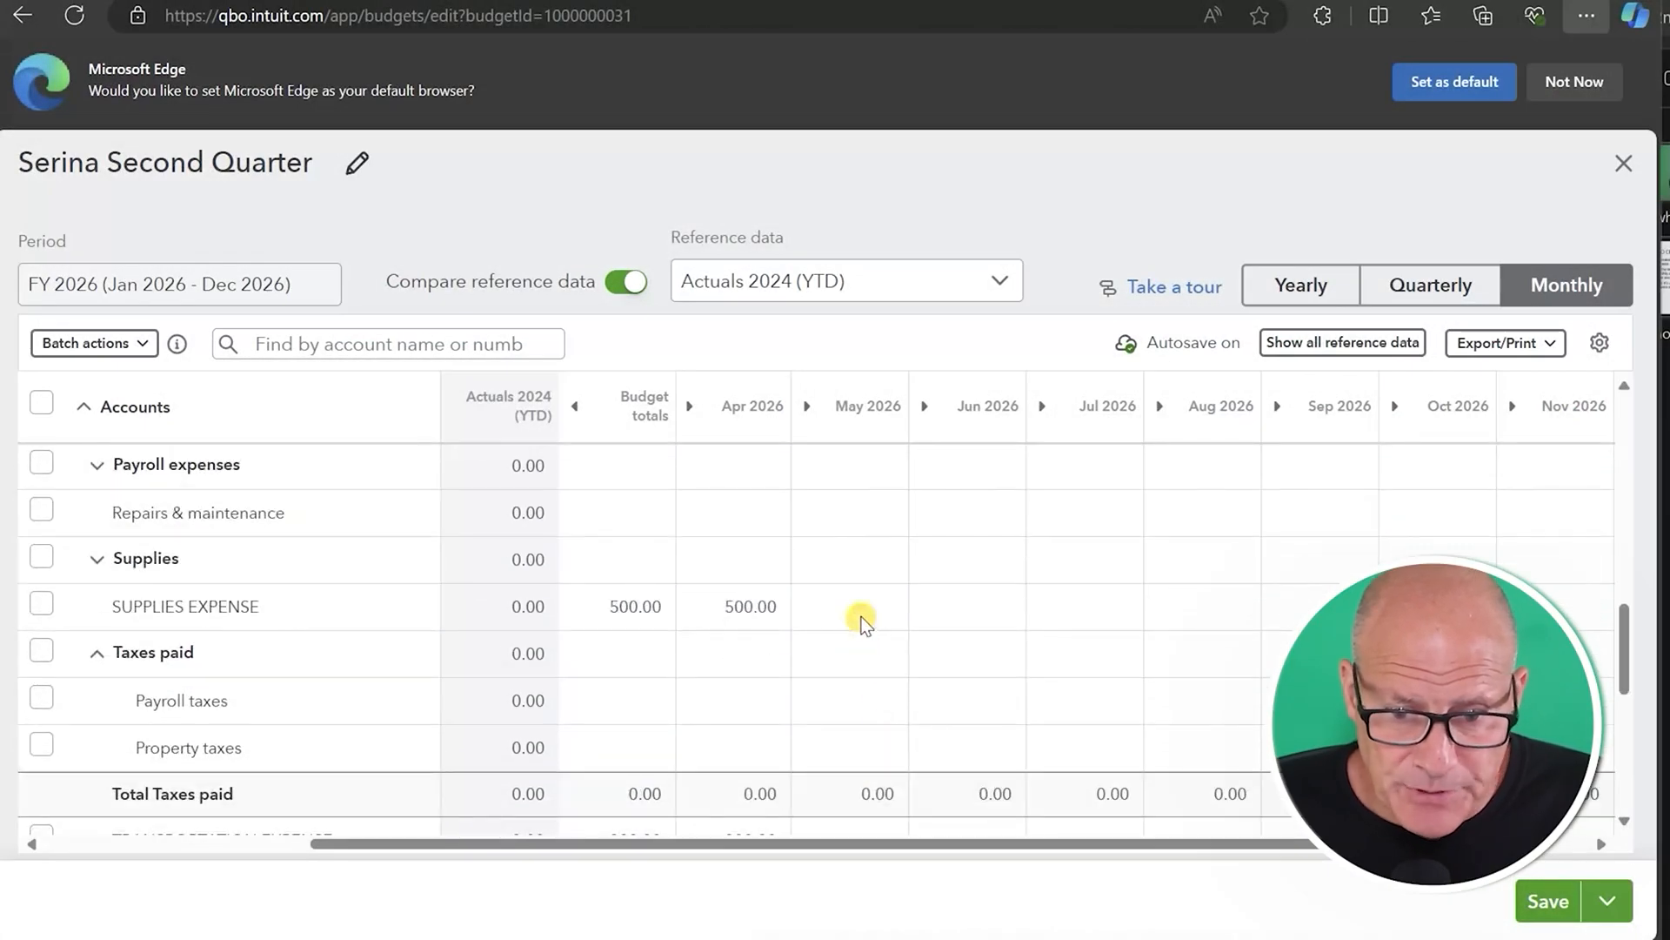
click(861, 616)
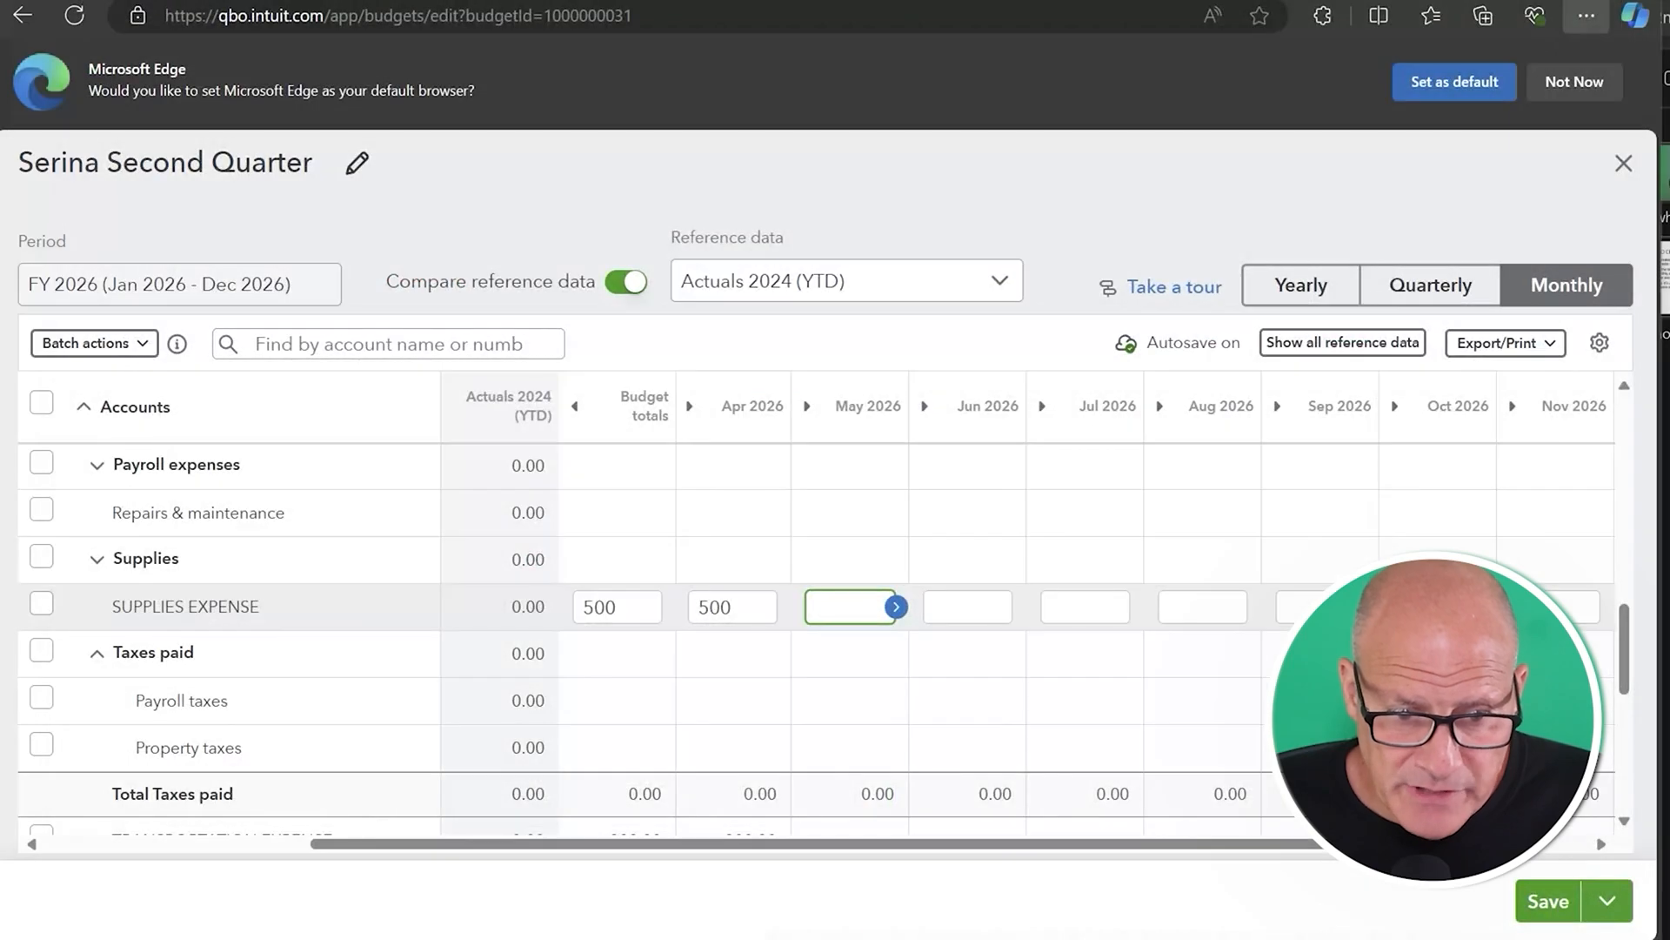
text(200)
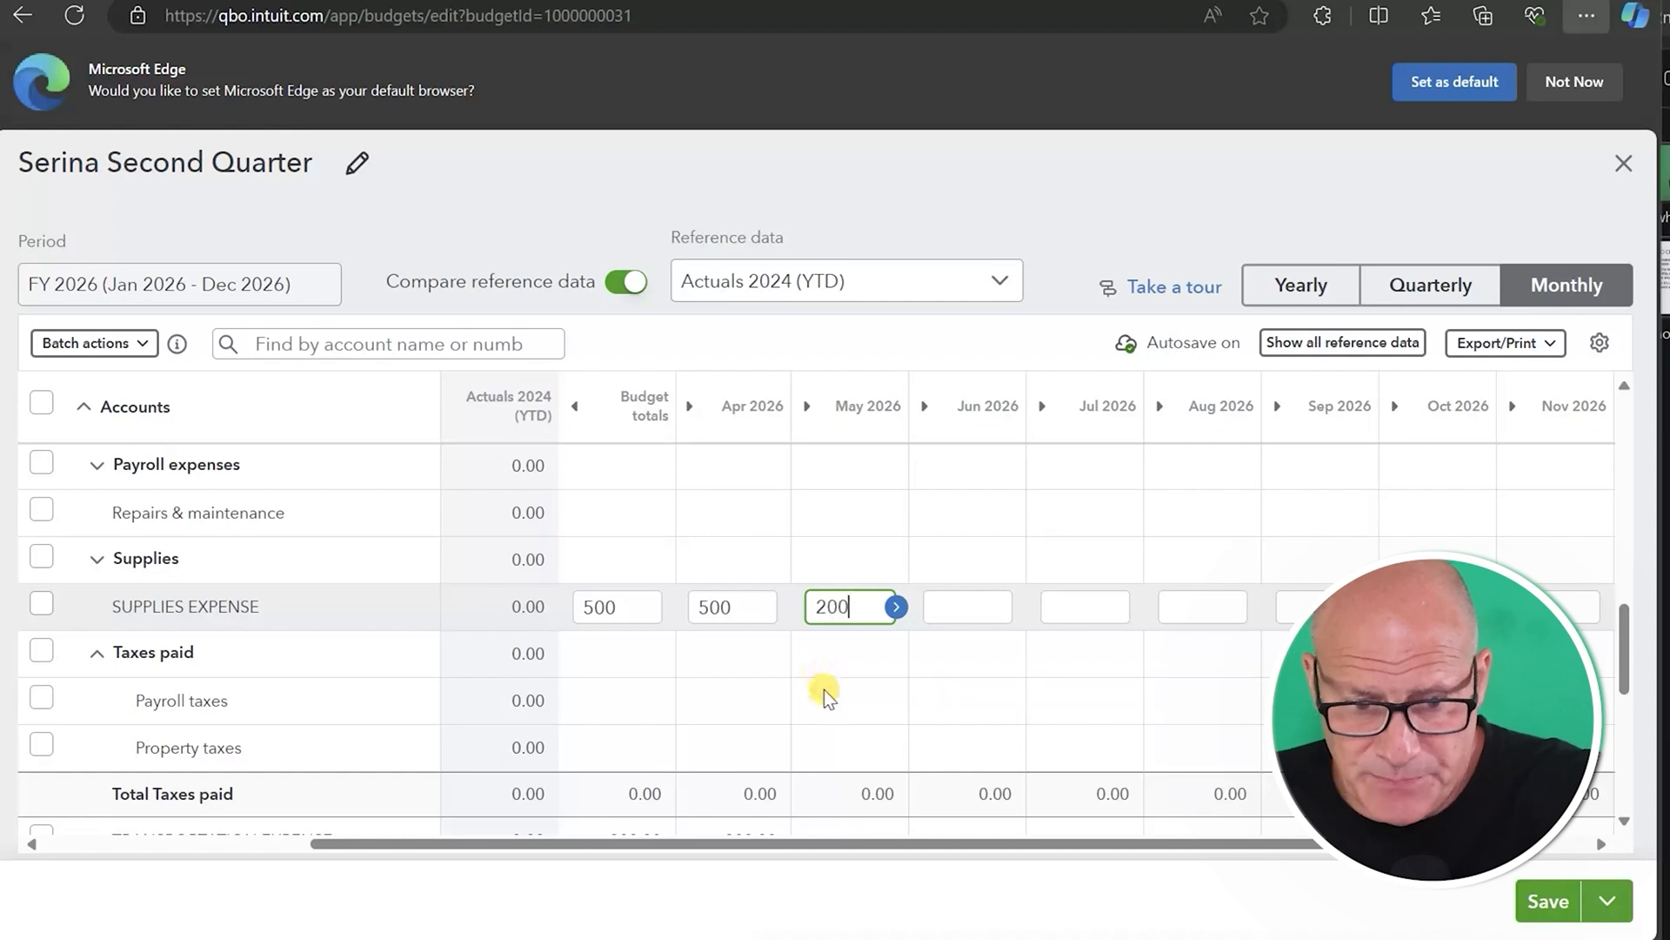
scroll(826, 696, down, 2)
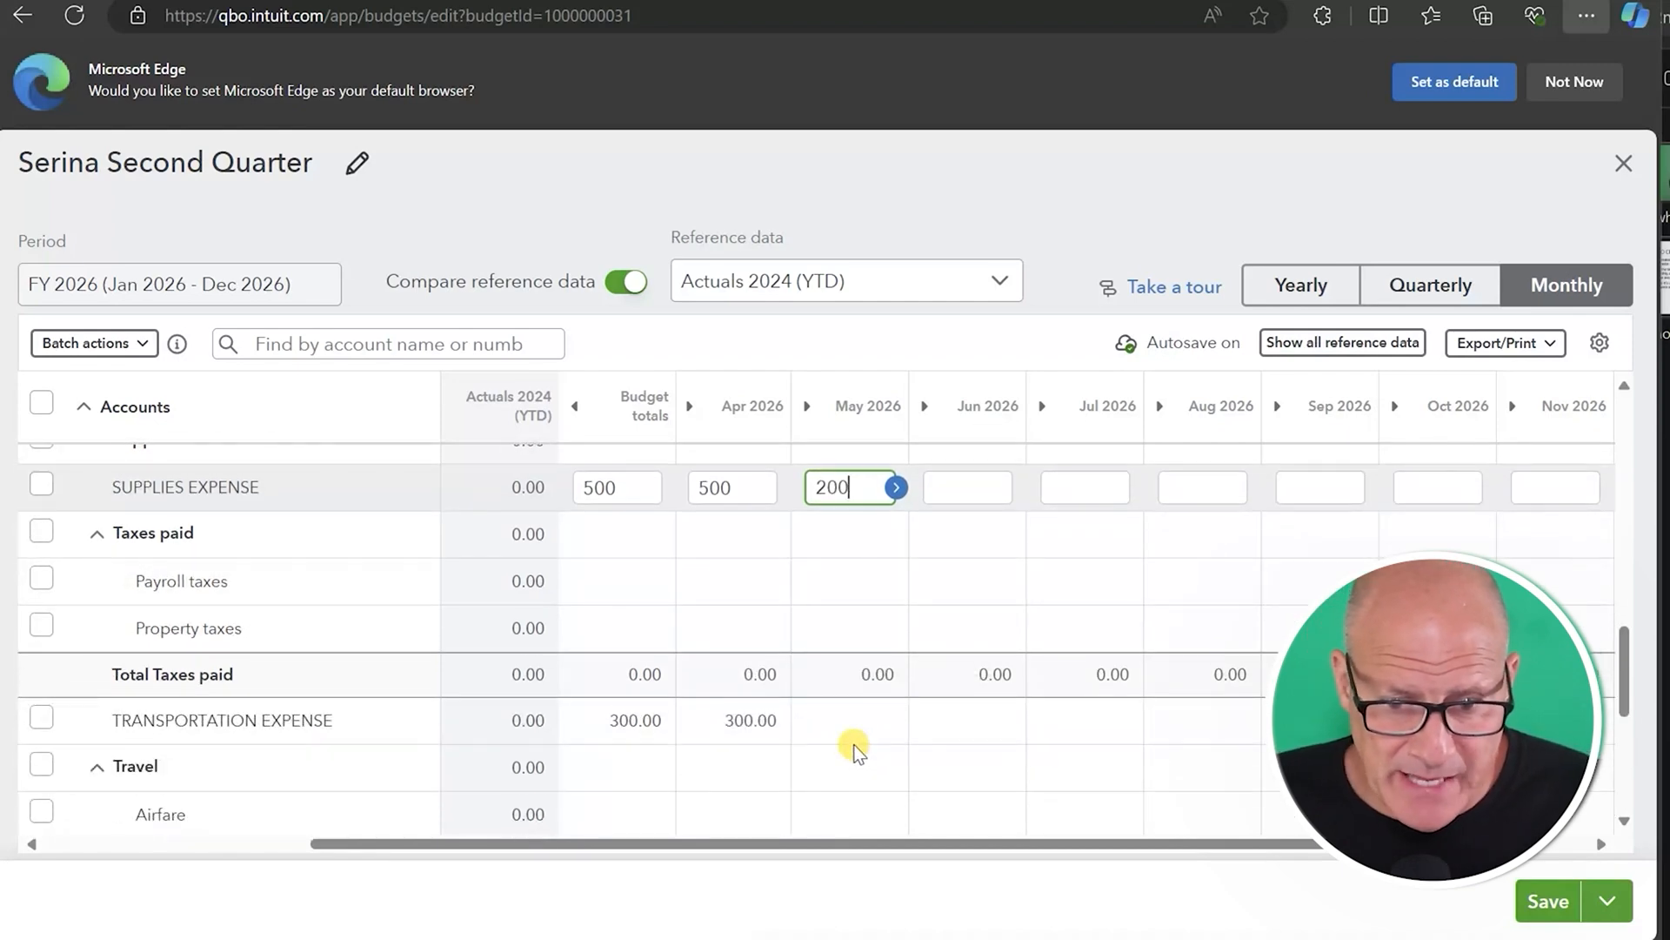
click(847, 720)
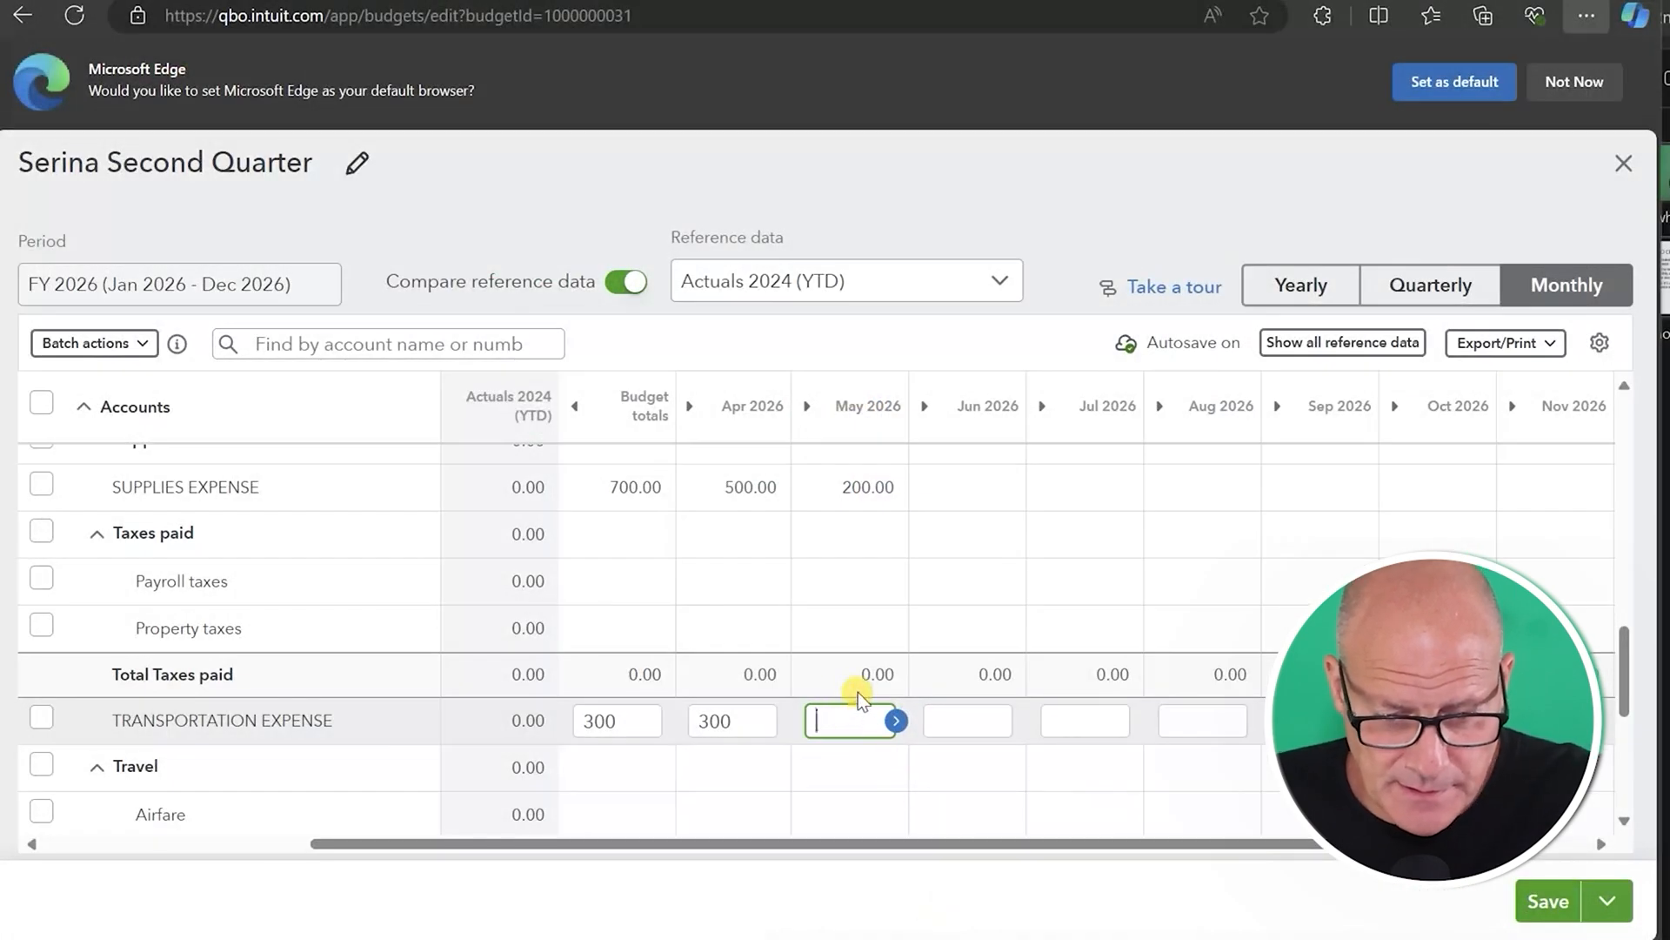
text(50)
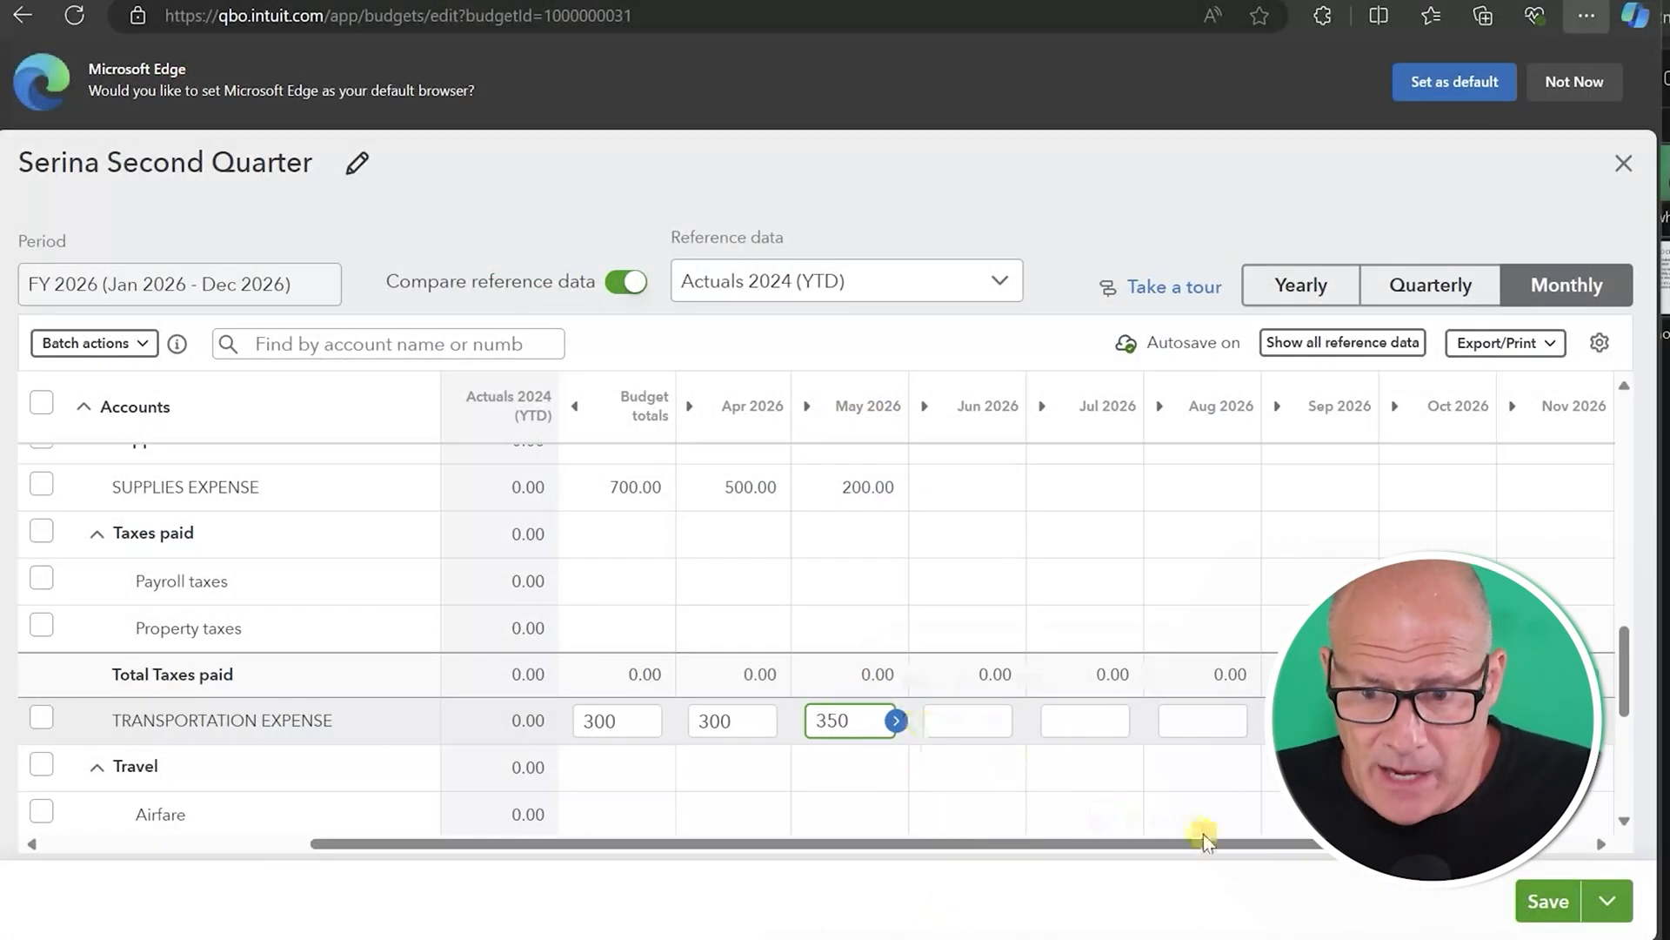
- Save the Second Quarter budget and close it
click(1531, 898)
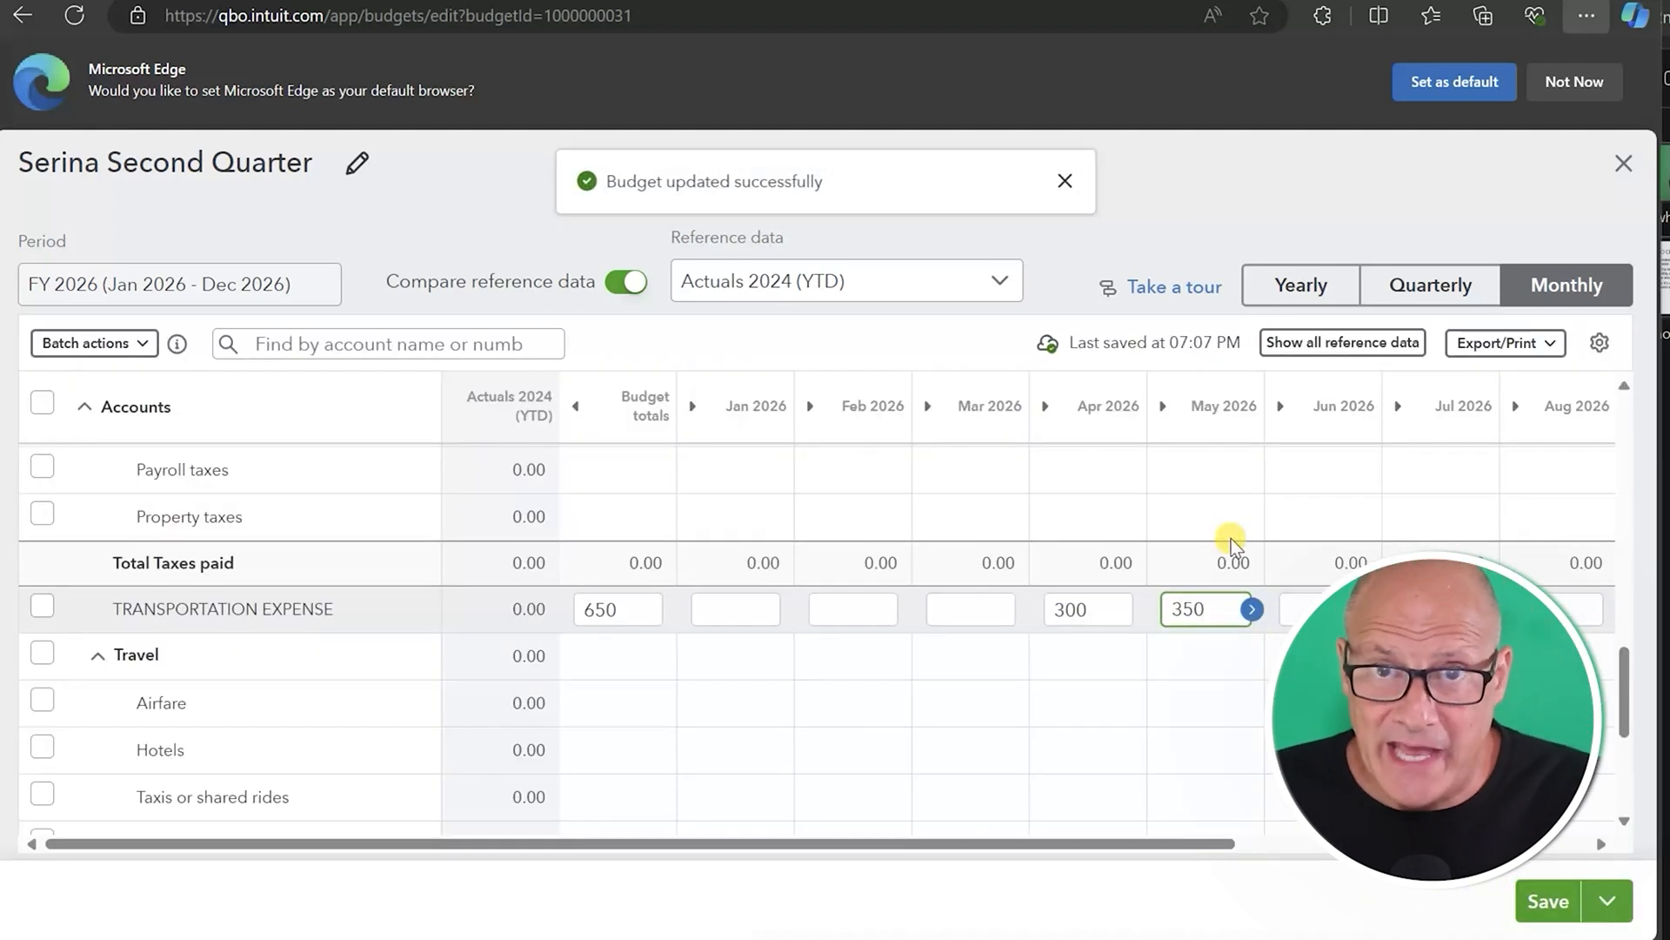
click(1623, 162)
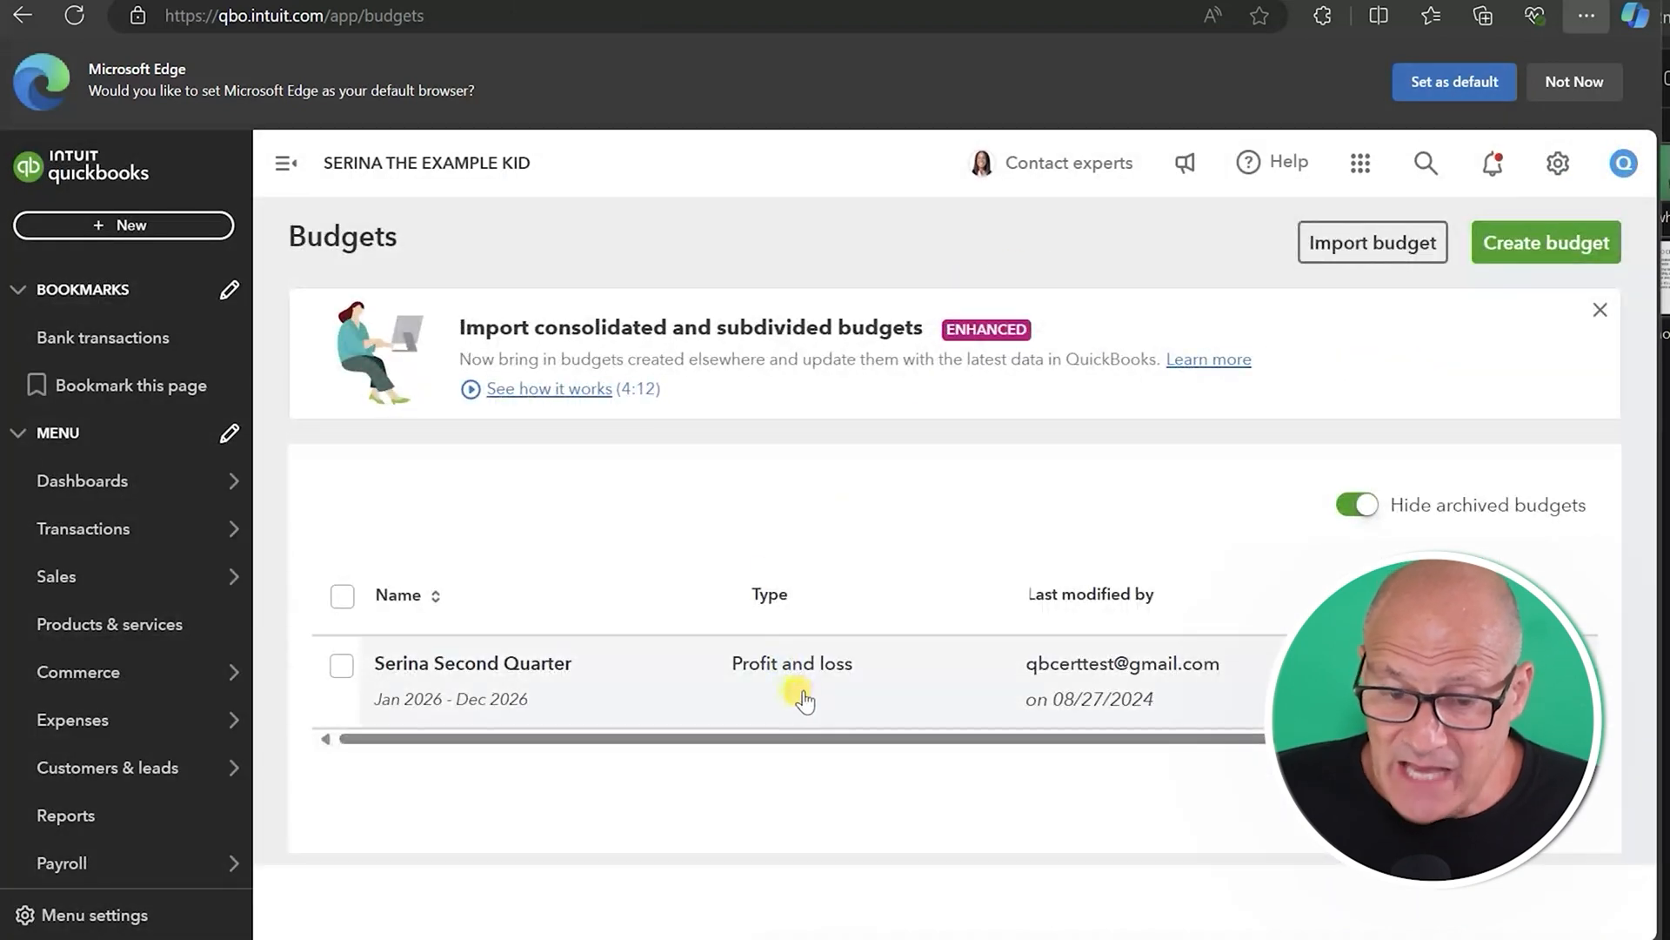
- Reopen the Second Quarter budget, review its monthly income amounts and display settings, and close it
click(799, 691)
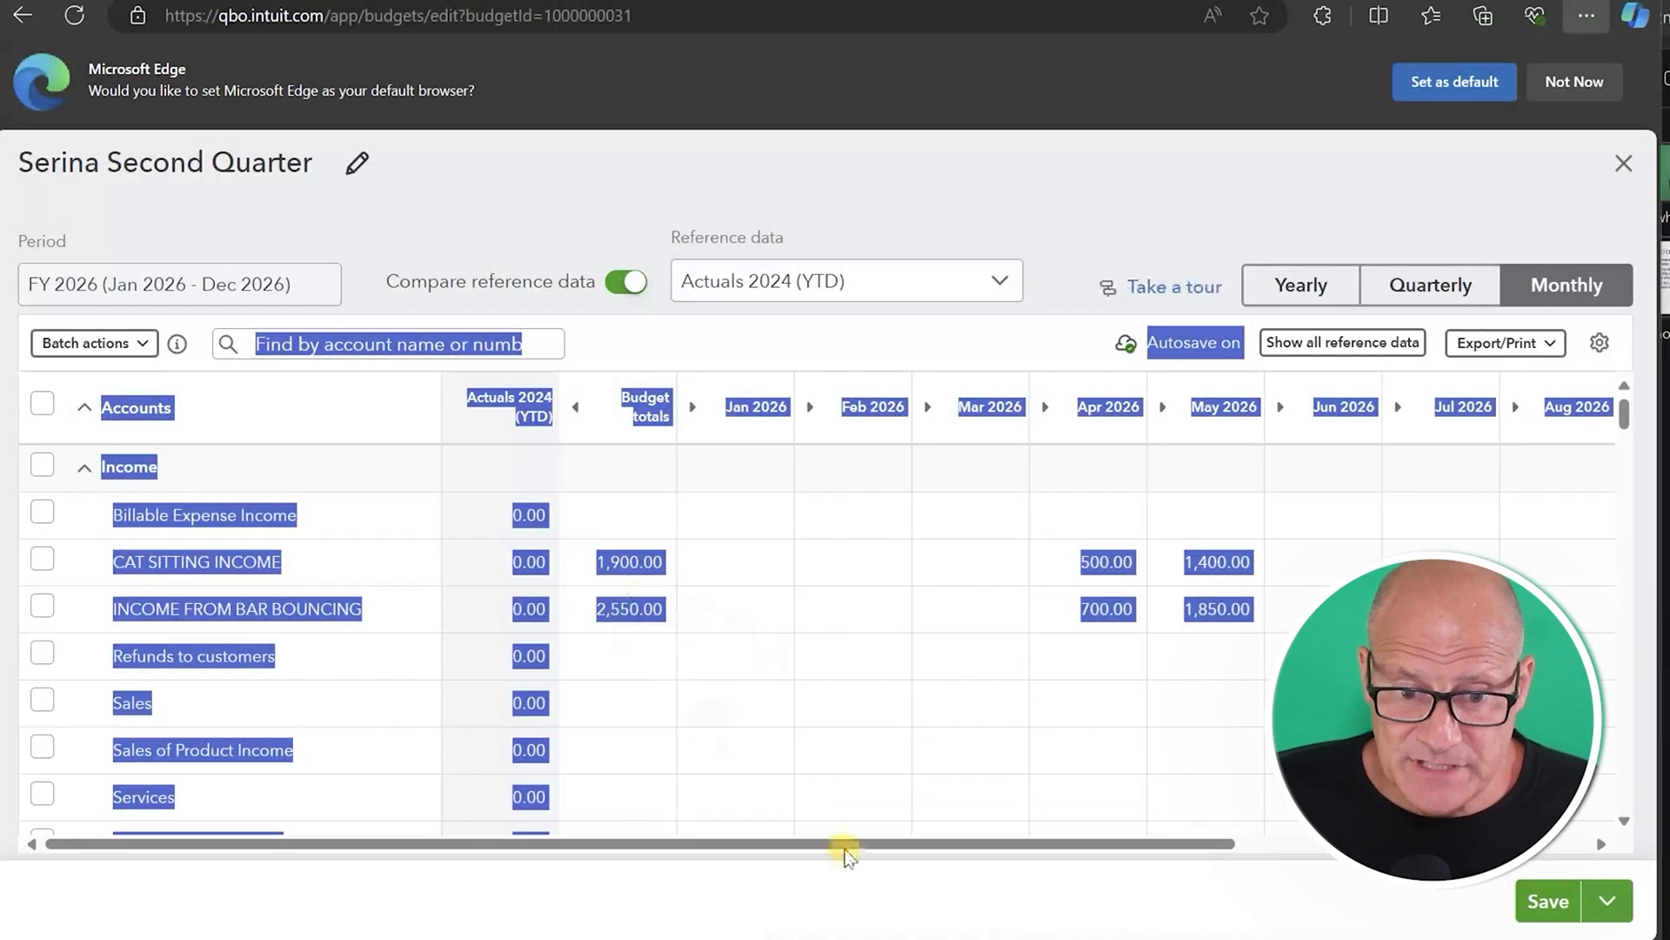
click(757, 750)
click(726, 610)
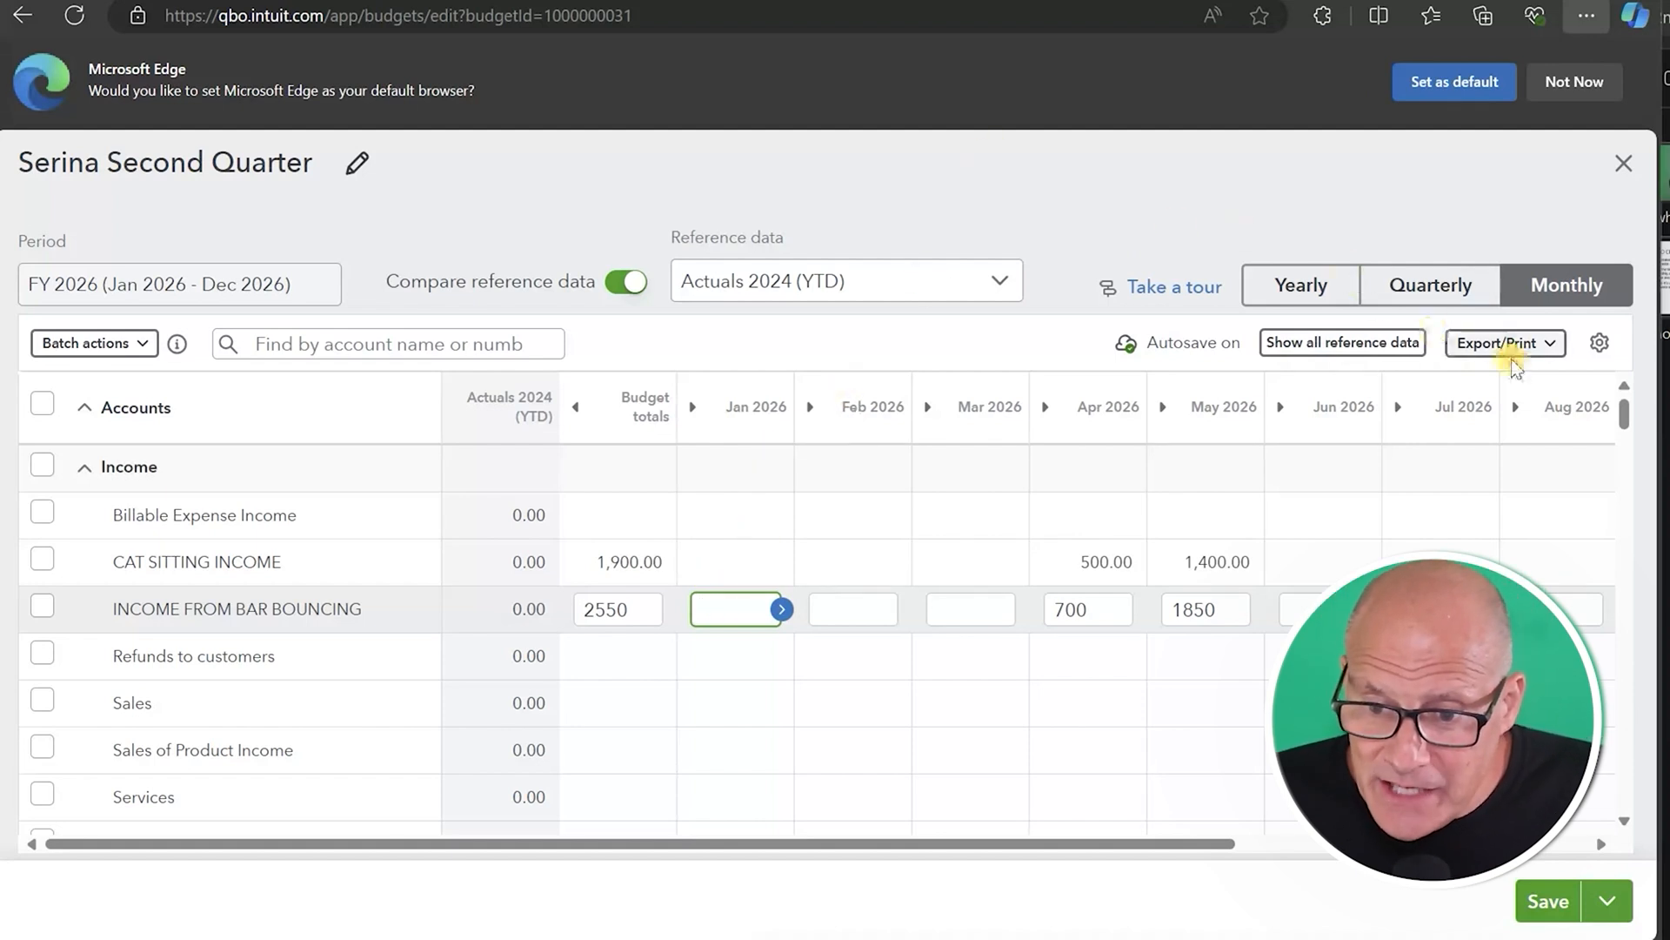
click(1599, 343)
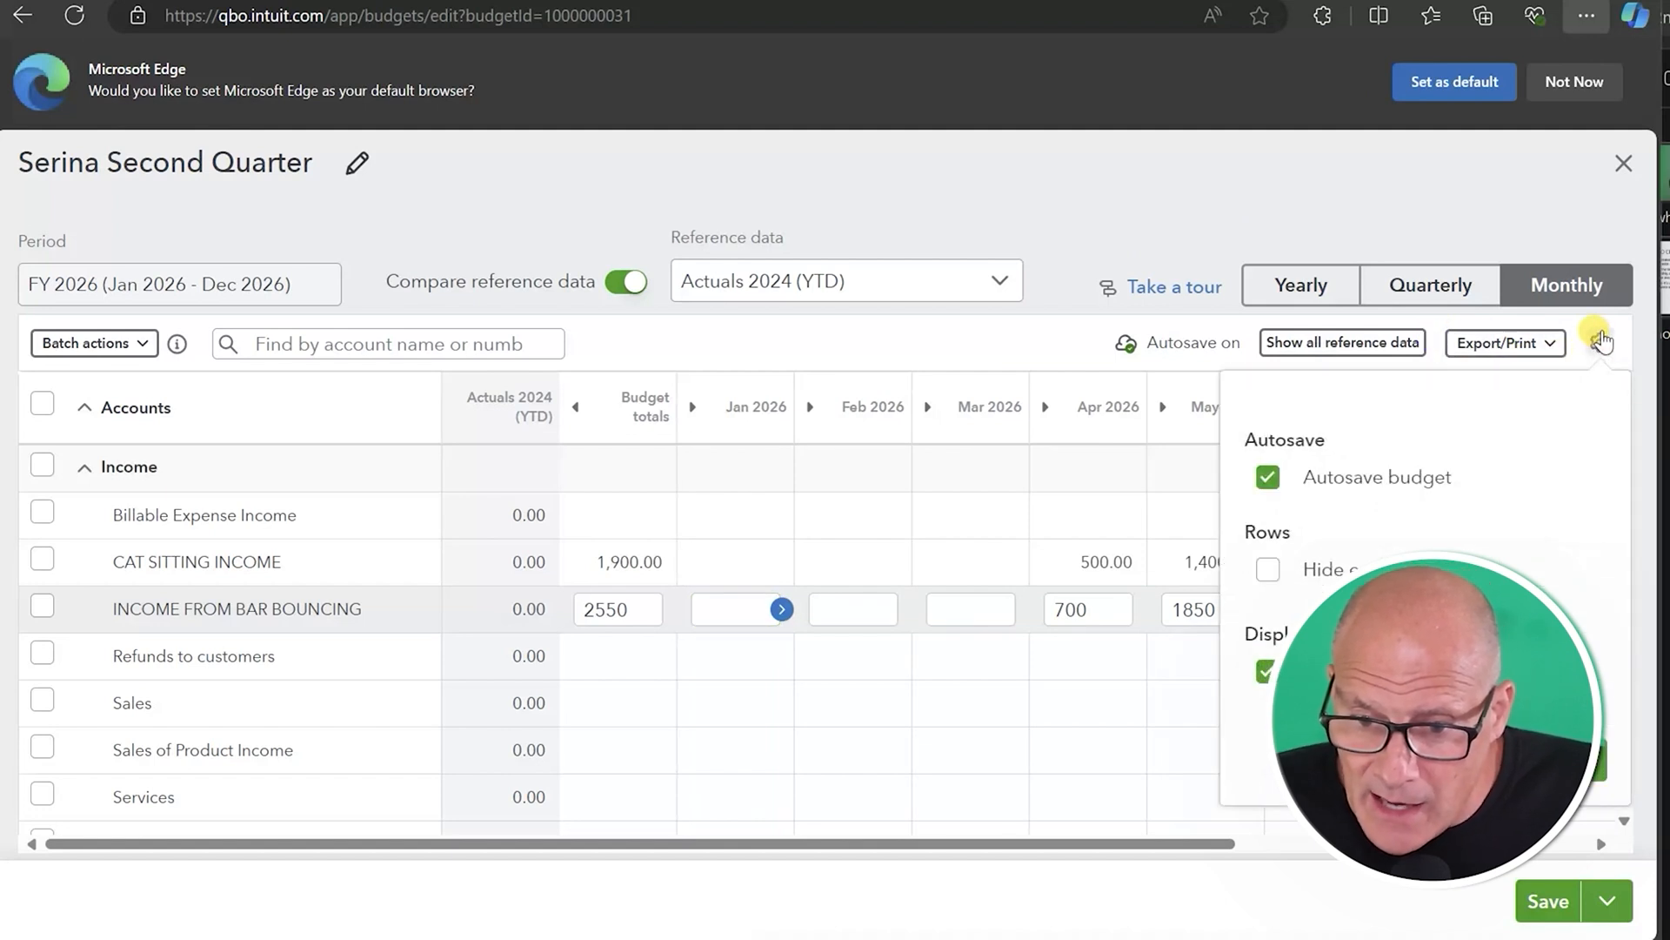
key(Escape)
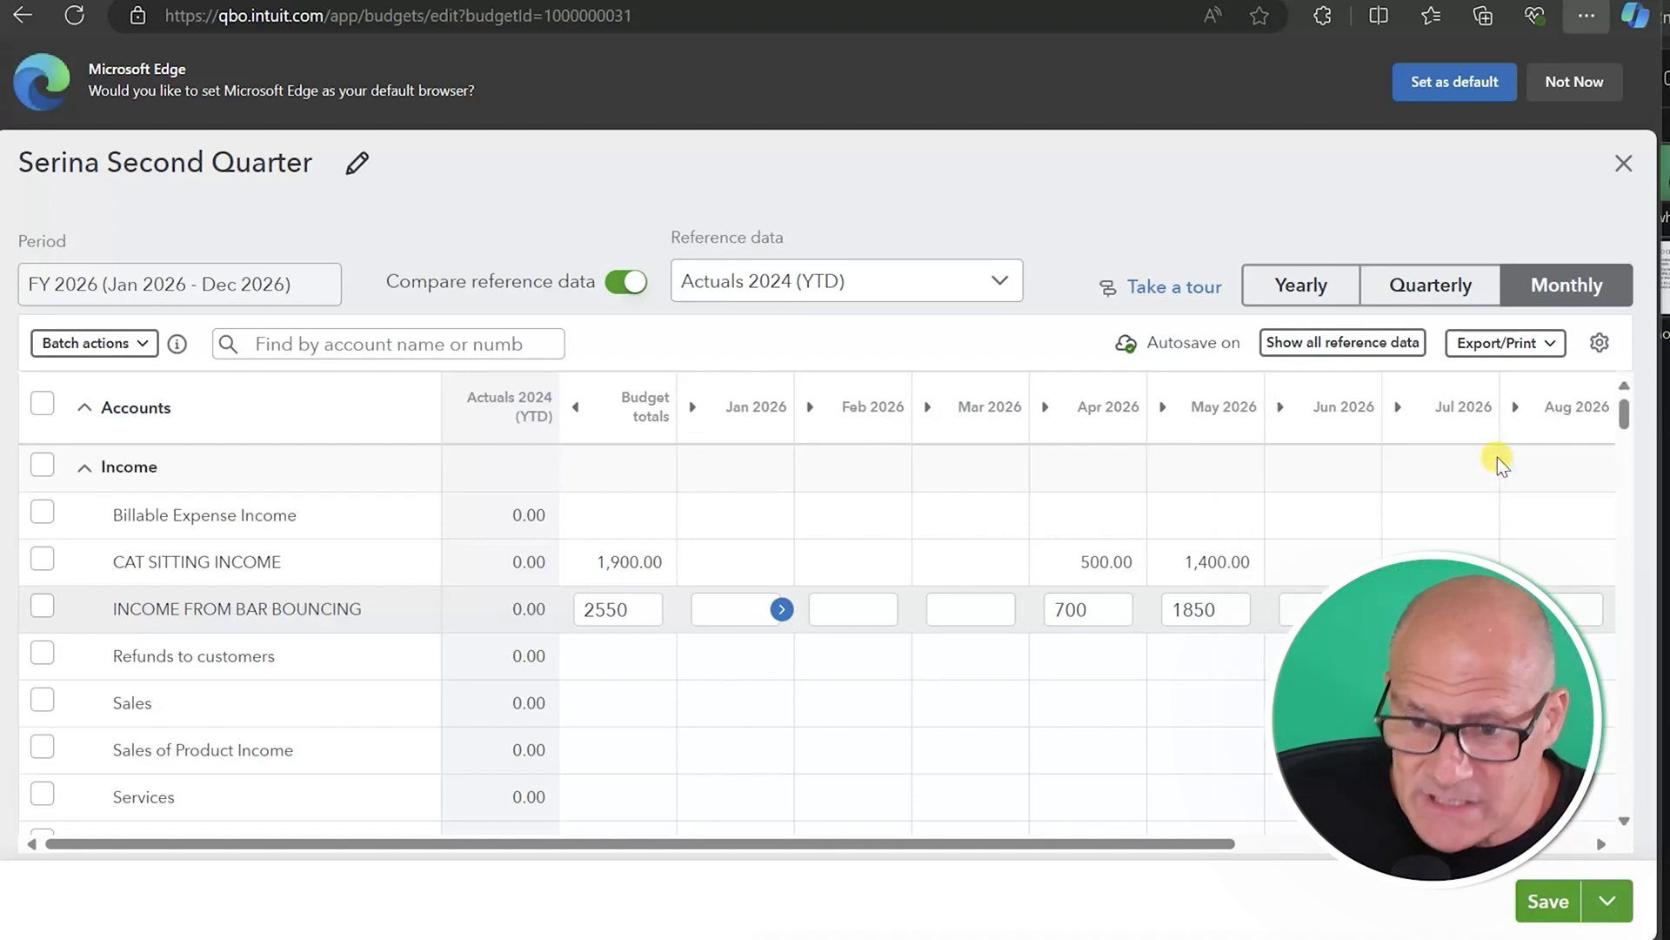
click(1621, 159)
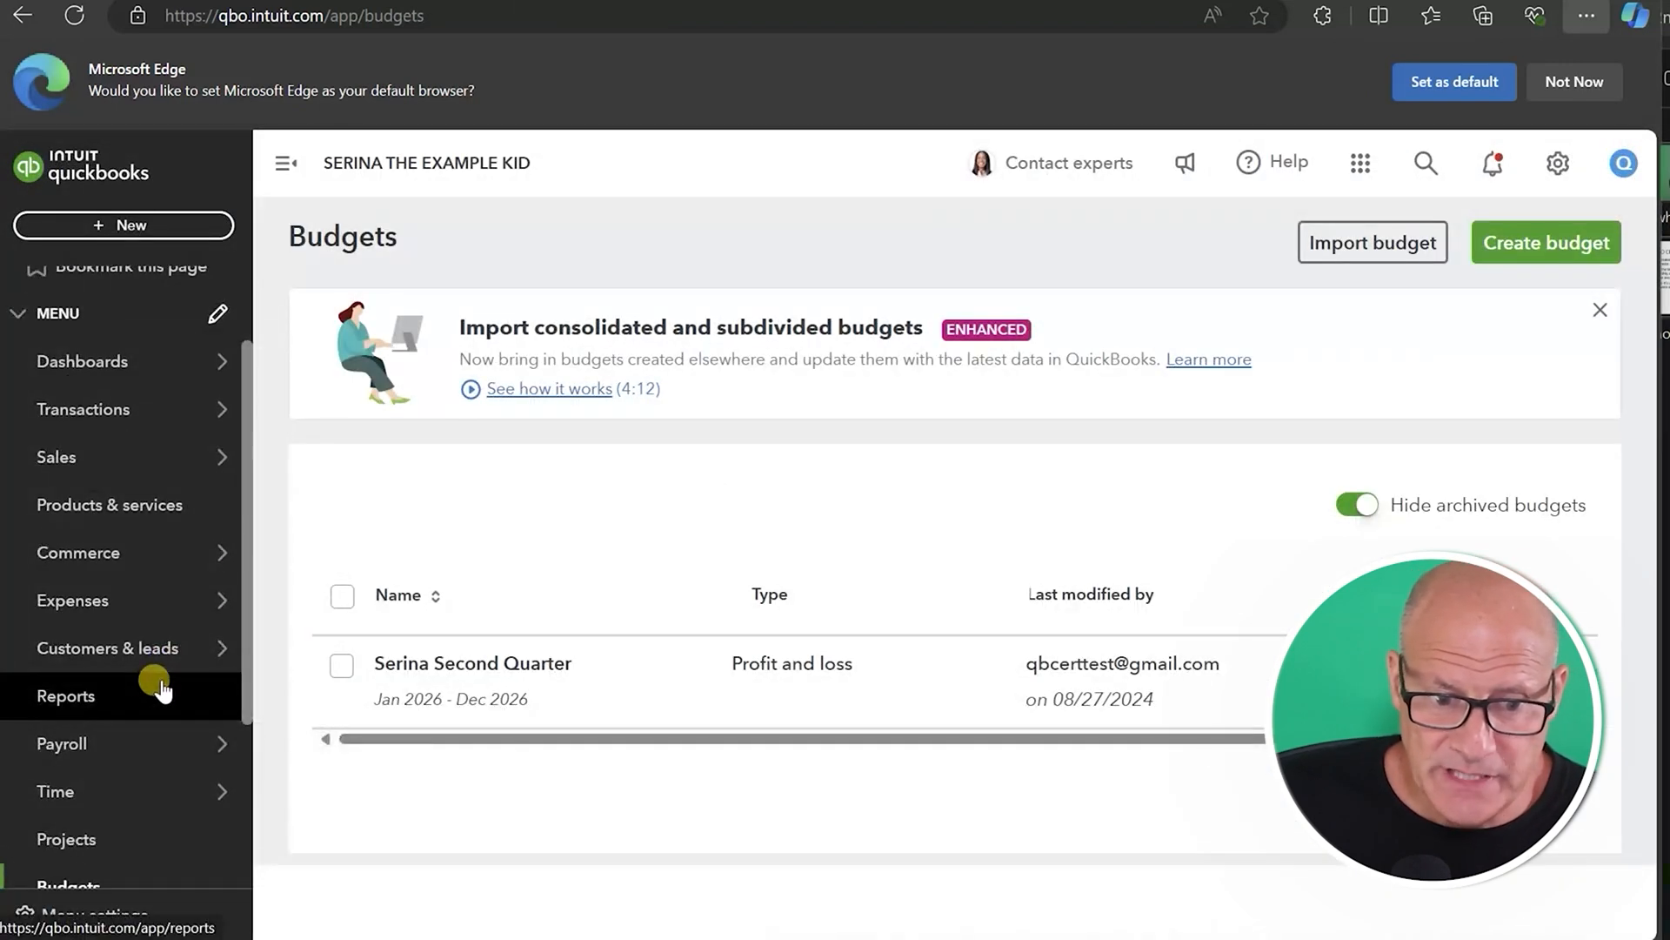
- Go to the reports area and look through the custom reports
click(149, 701)
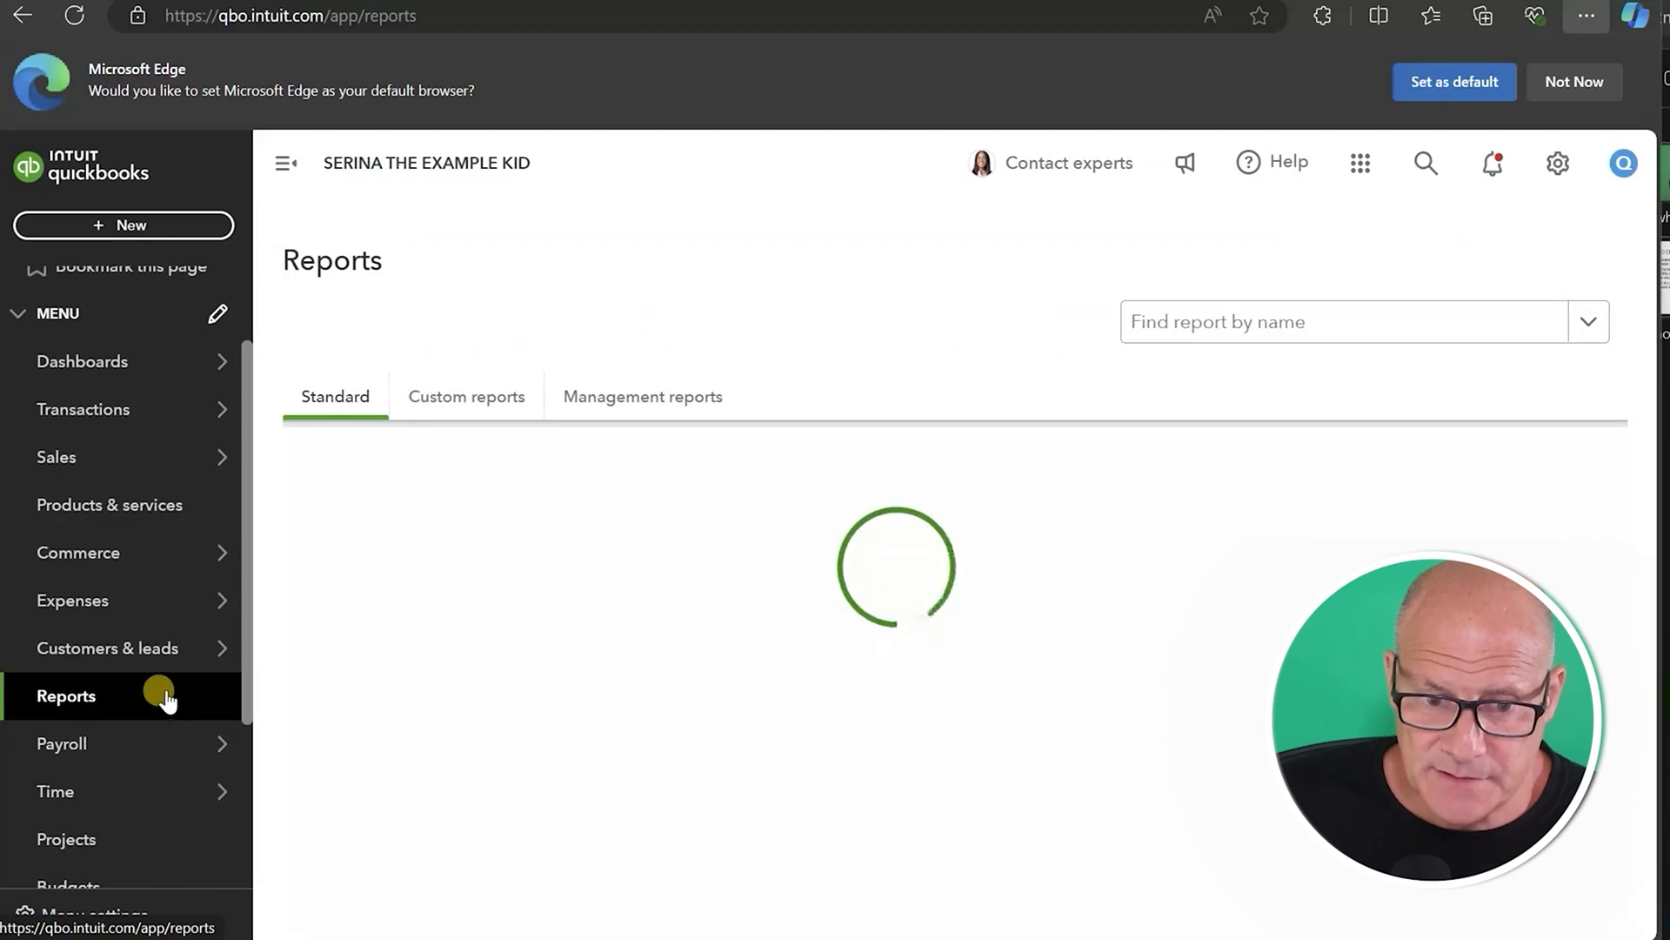
click(482, 401)
scroll(599, 727, down, 2)
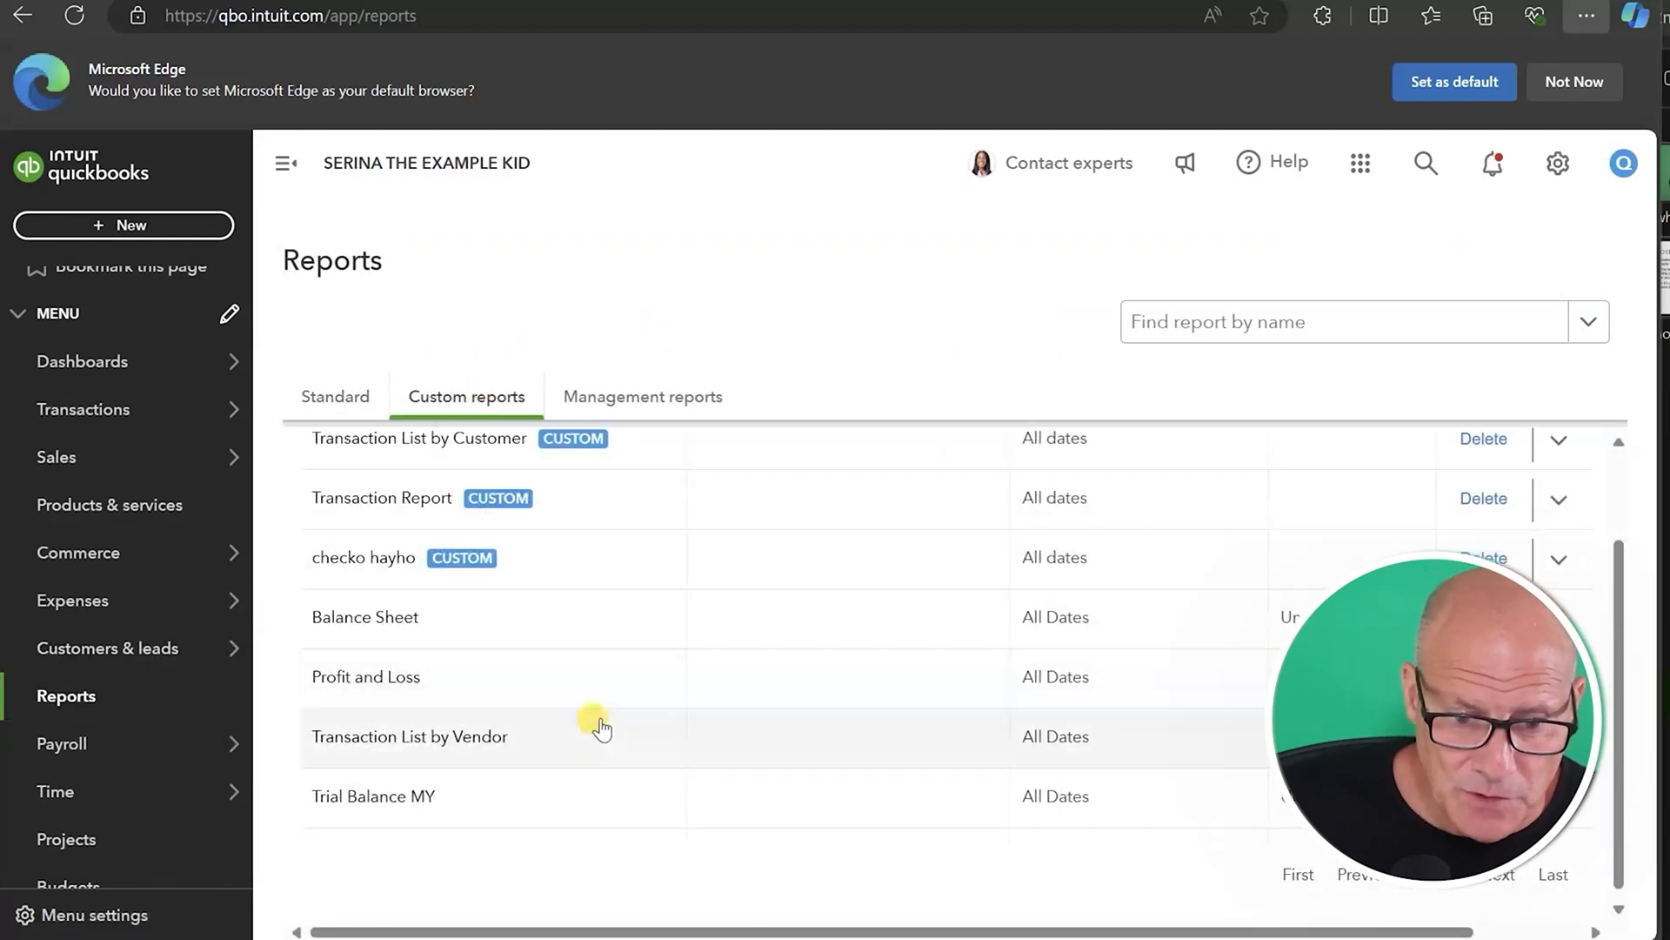
scroll(594, 716, up, 2)
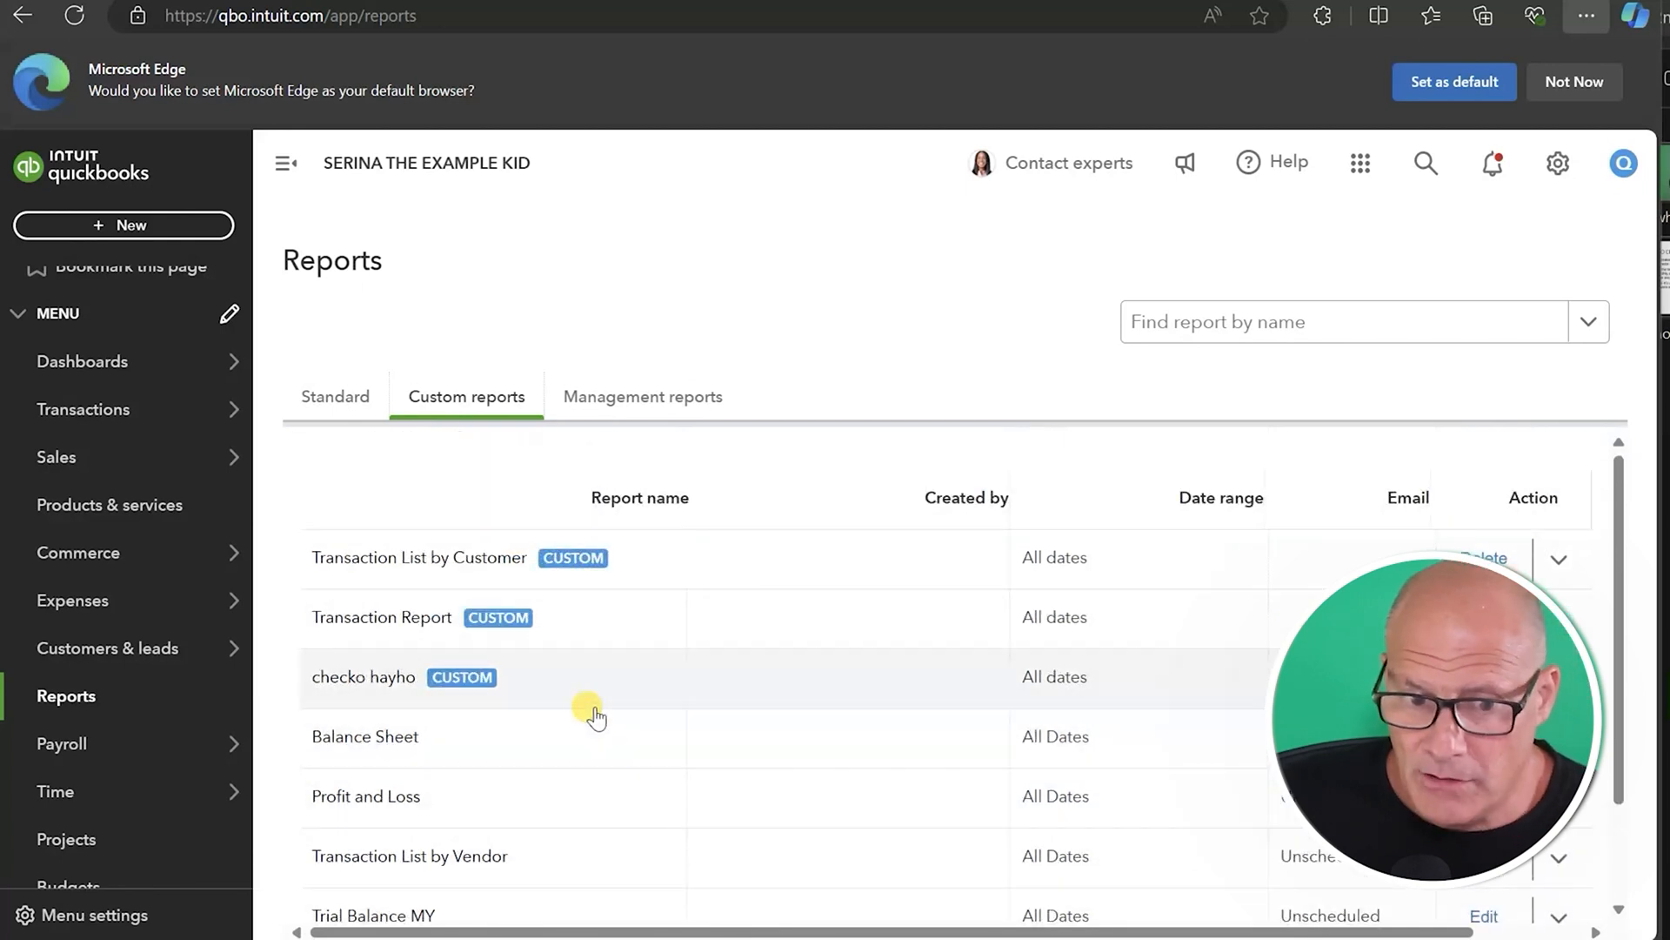
- Open the Budget vs. Actuals report from the standard business overview reports
click(338, 402)
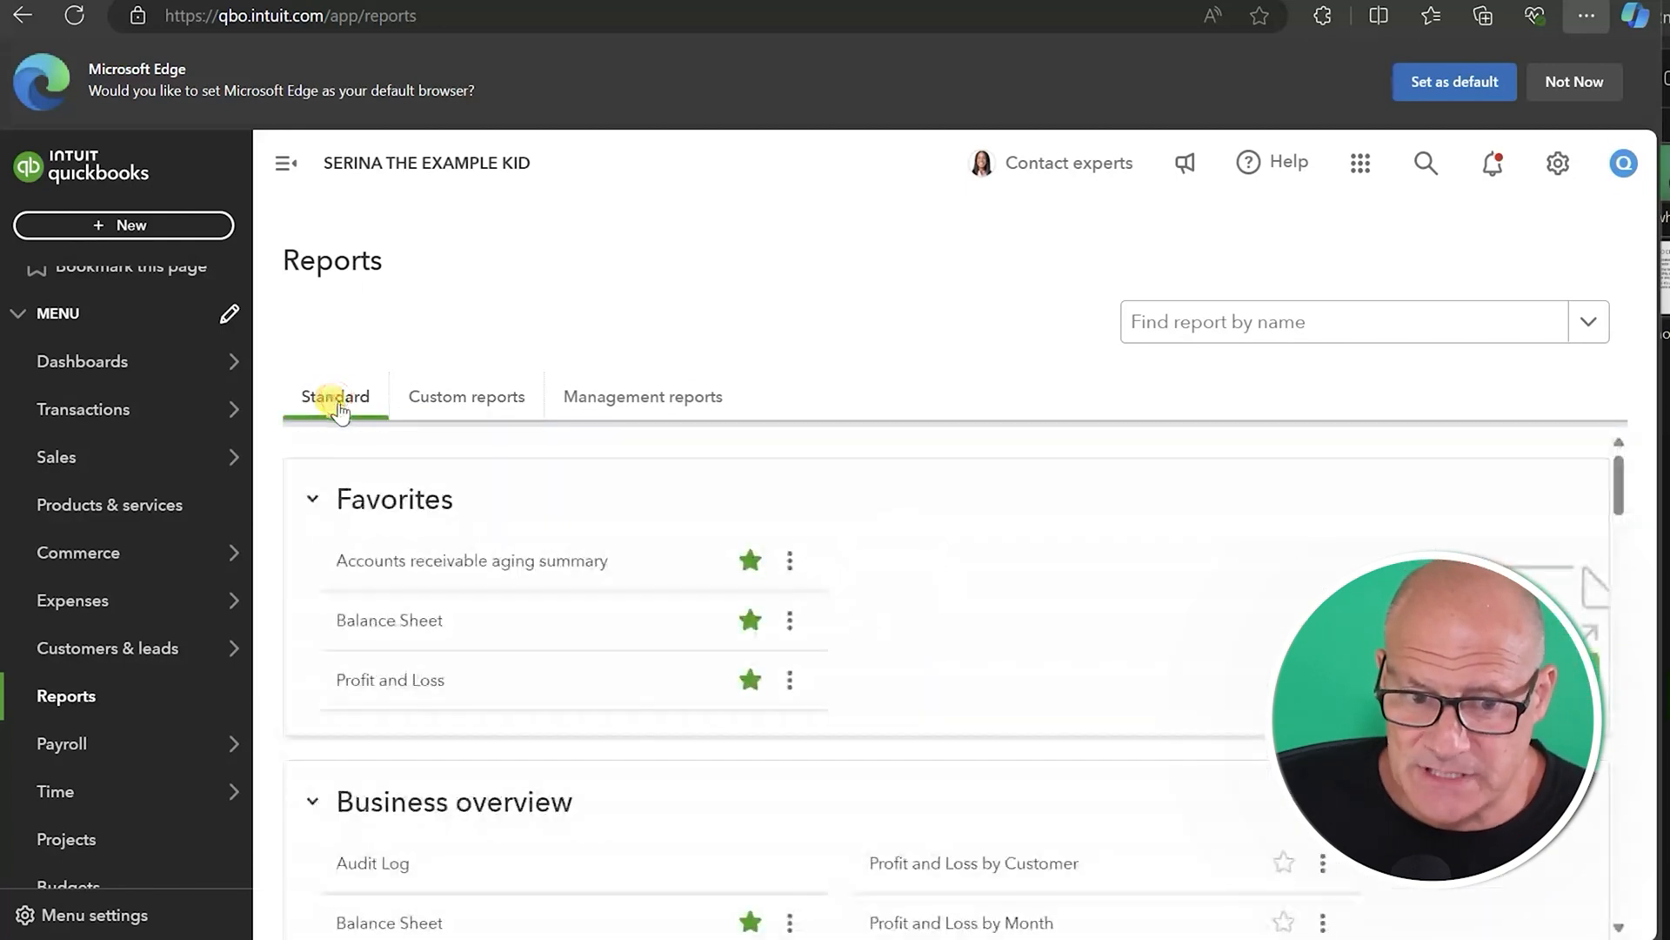
scroll(470, 646, down, 3)
scroll(469, 656, down, 3)
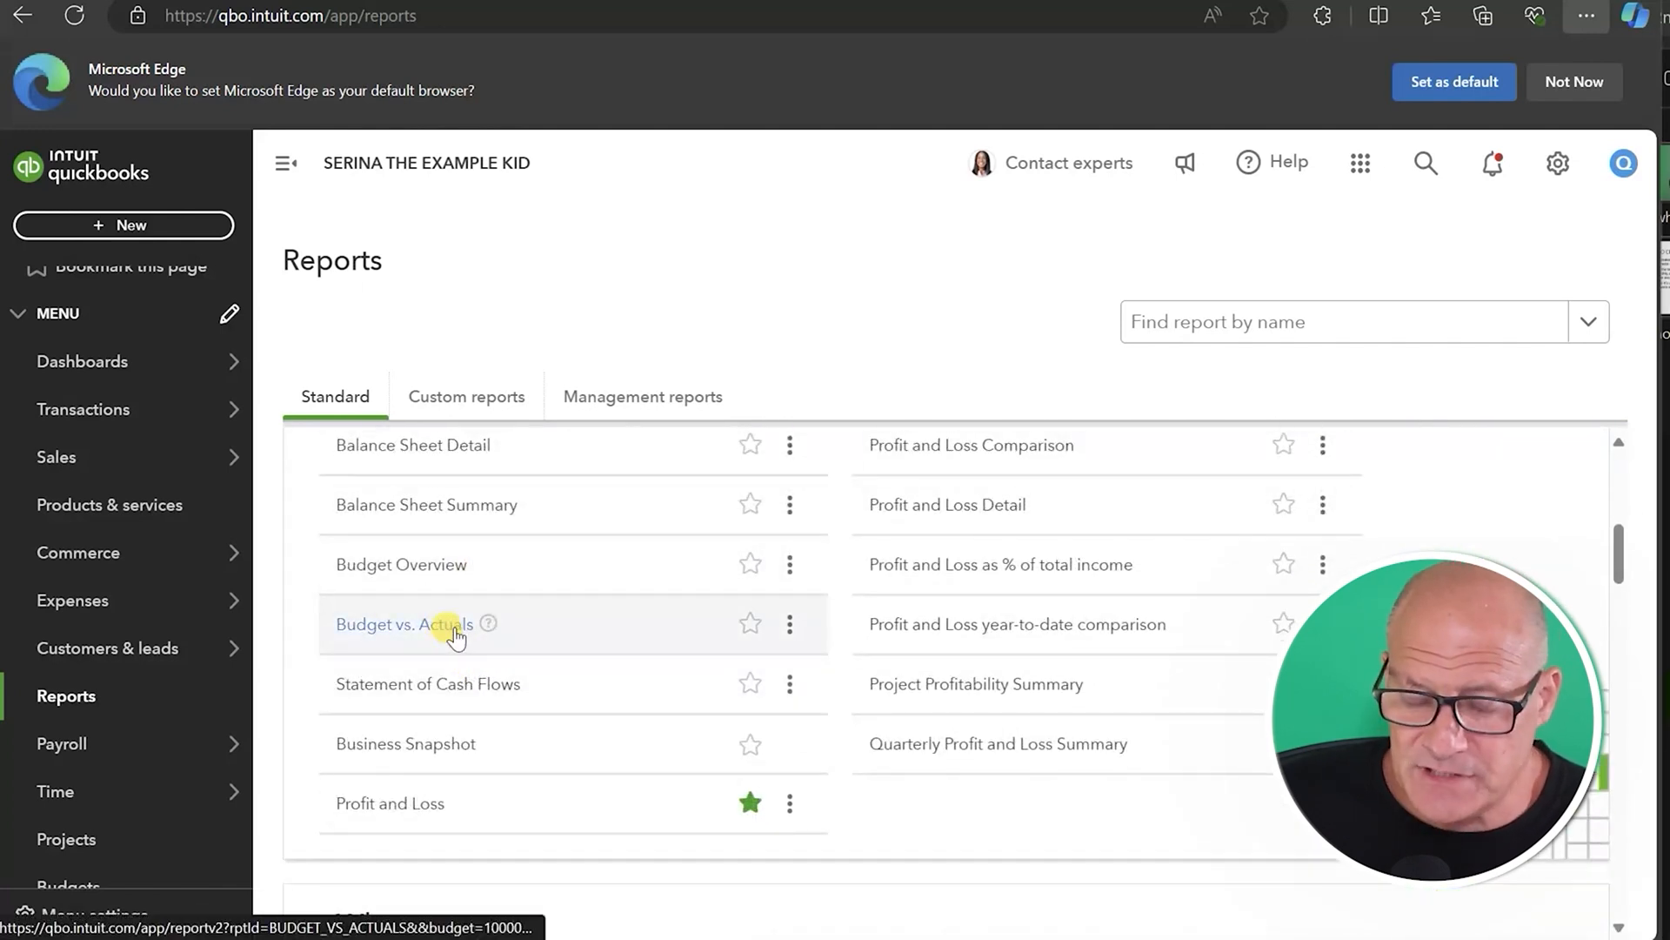
click(451, 625)
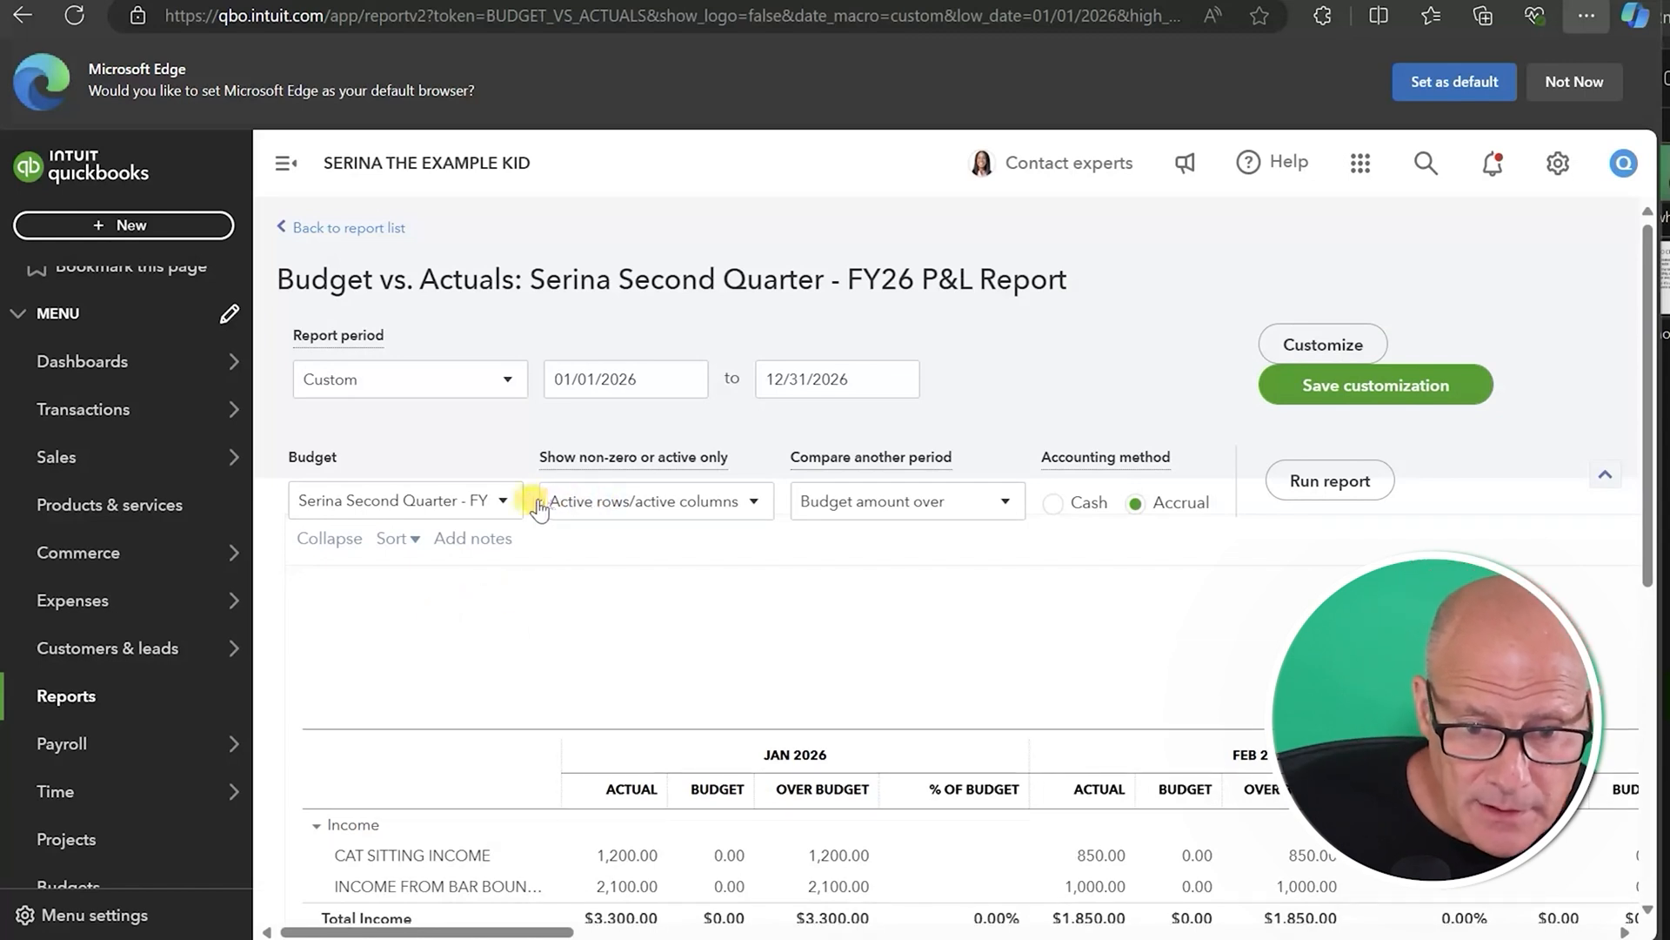
- Examine the Budget vs. Actuals report's selected budget and its April and May 2026 income and expense columns
click(505, 501)
click(504, 501)
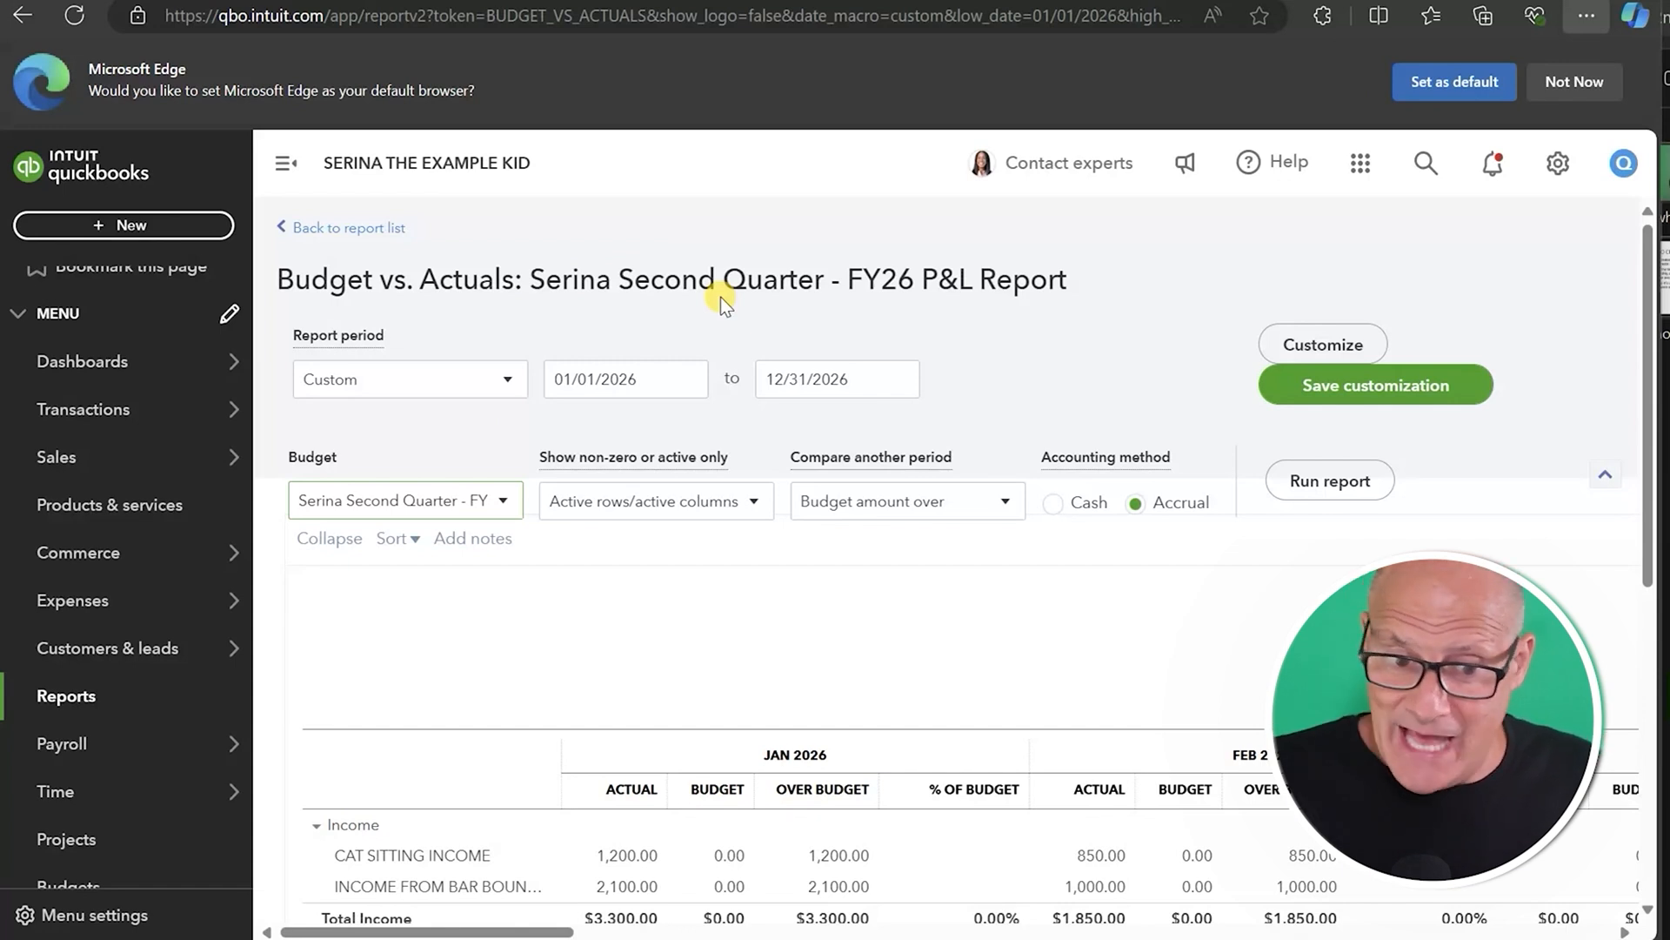
scroll(1040, 374, down, 3)
scroll(1018, 373, down, 3)
drag(548, 924, 853, 928)
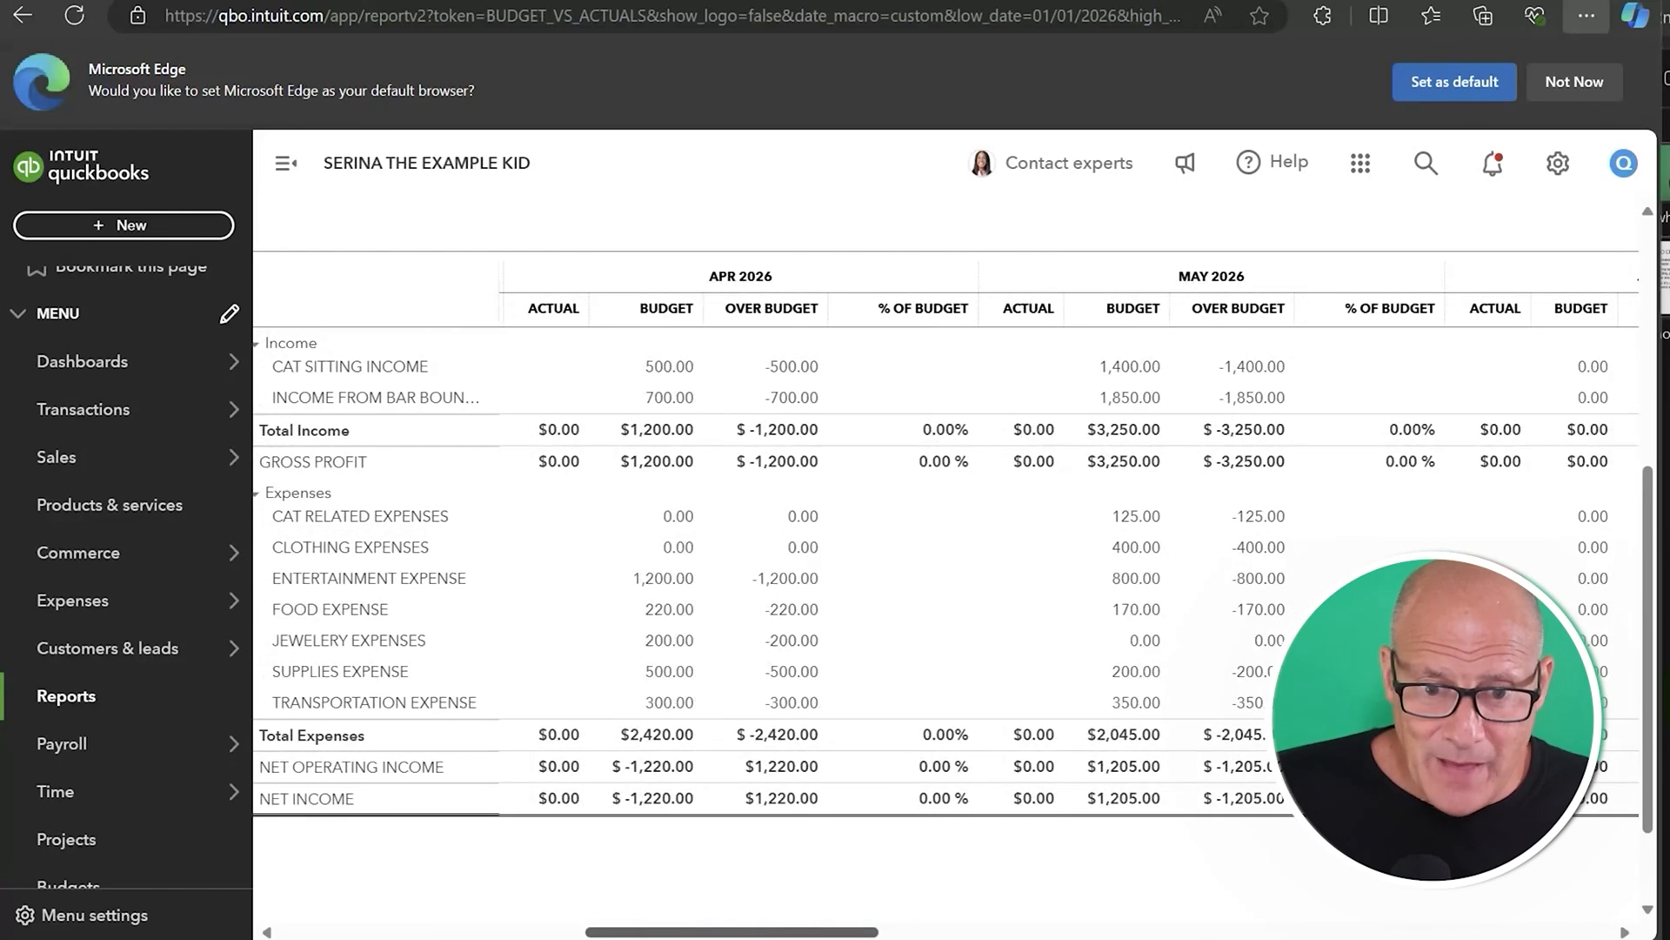
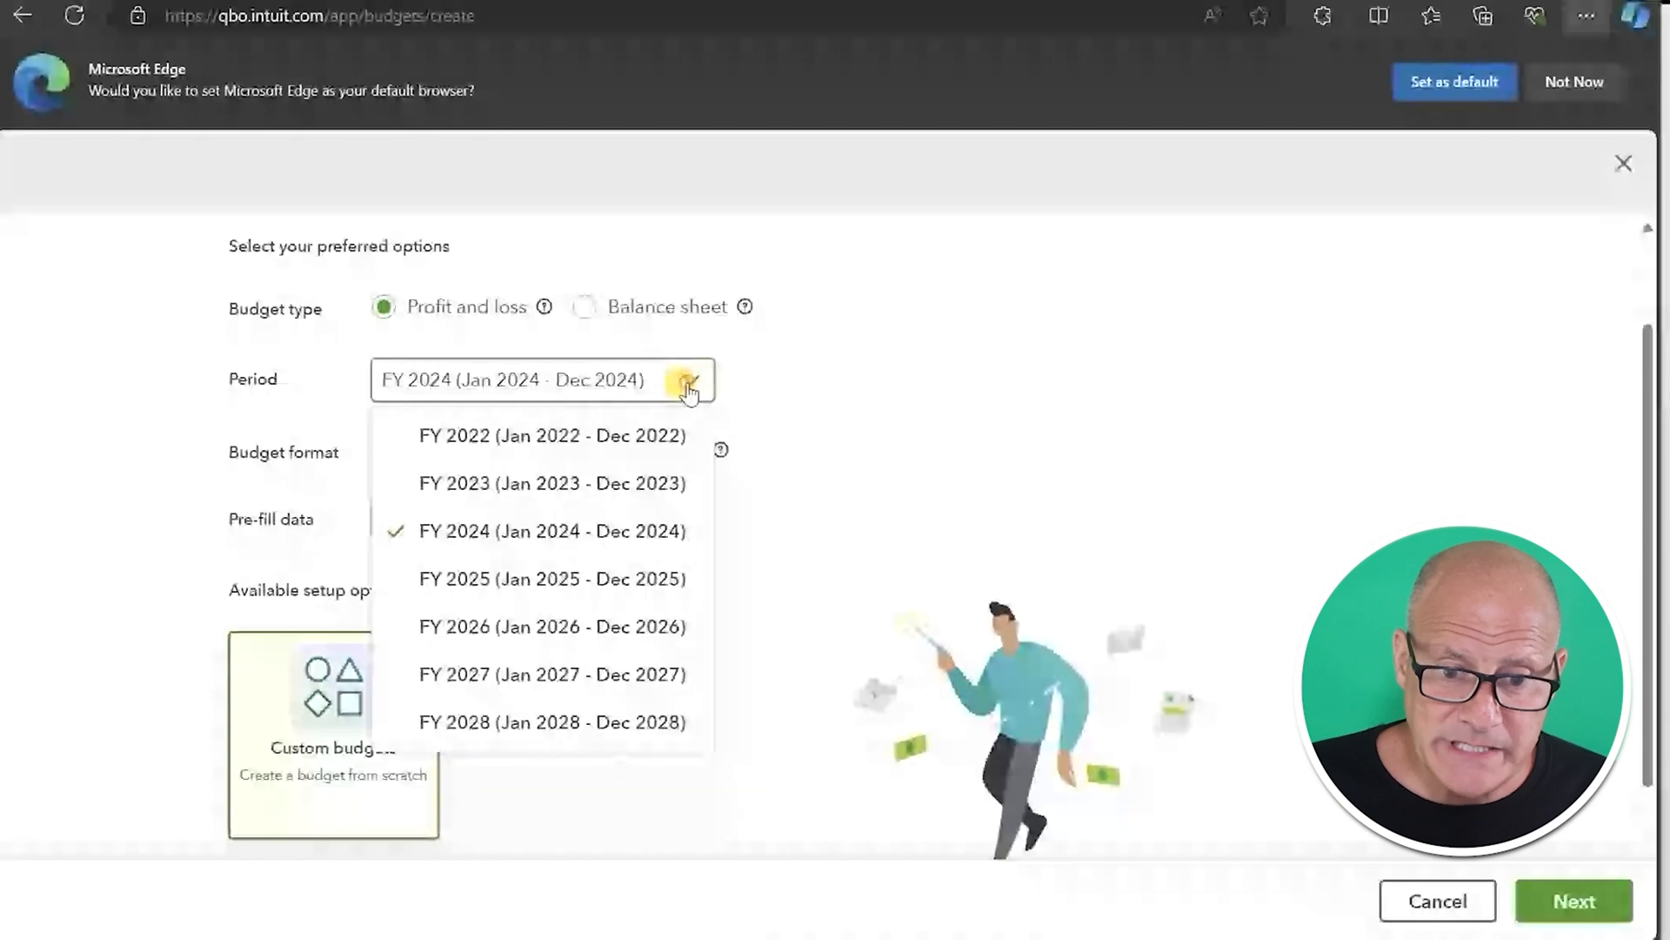
- Create a consolidated custom profit and loss budget for FY 2026 (Jan 2026 - Dec 2026) without pre-filled data
click(617, 625)
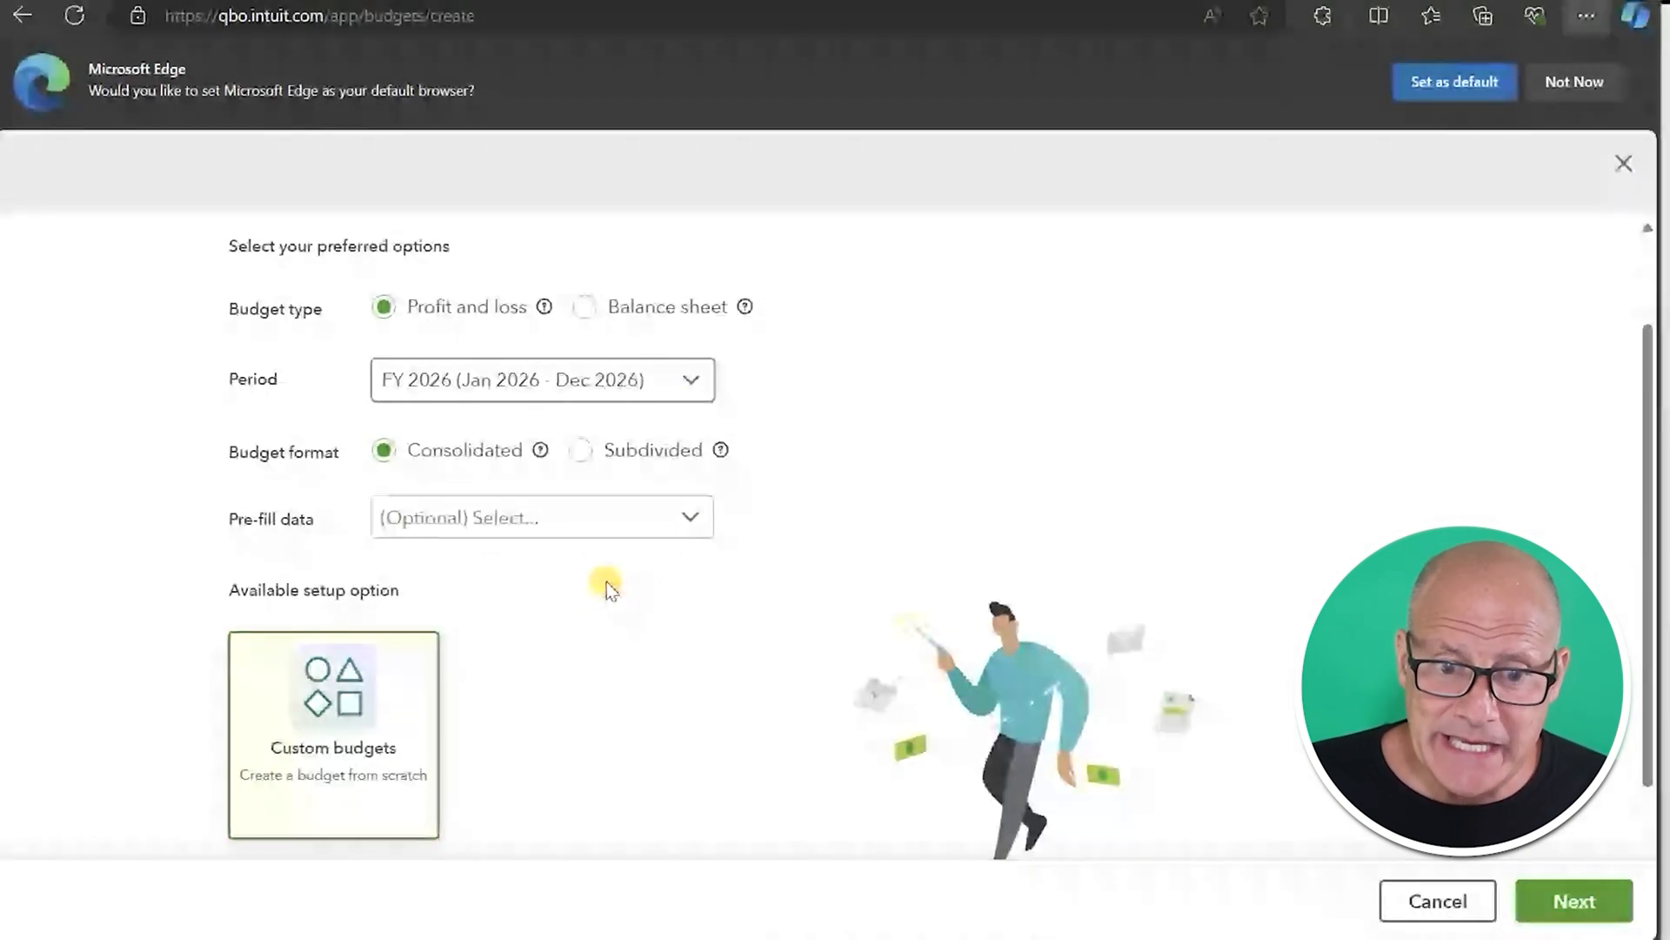
scroll(606, 583, down, 1)
click(1553, 889)
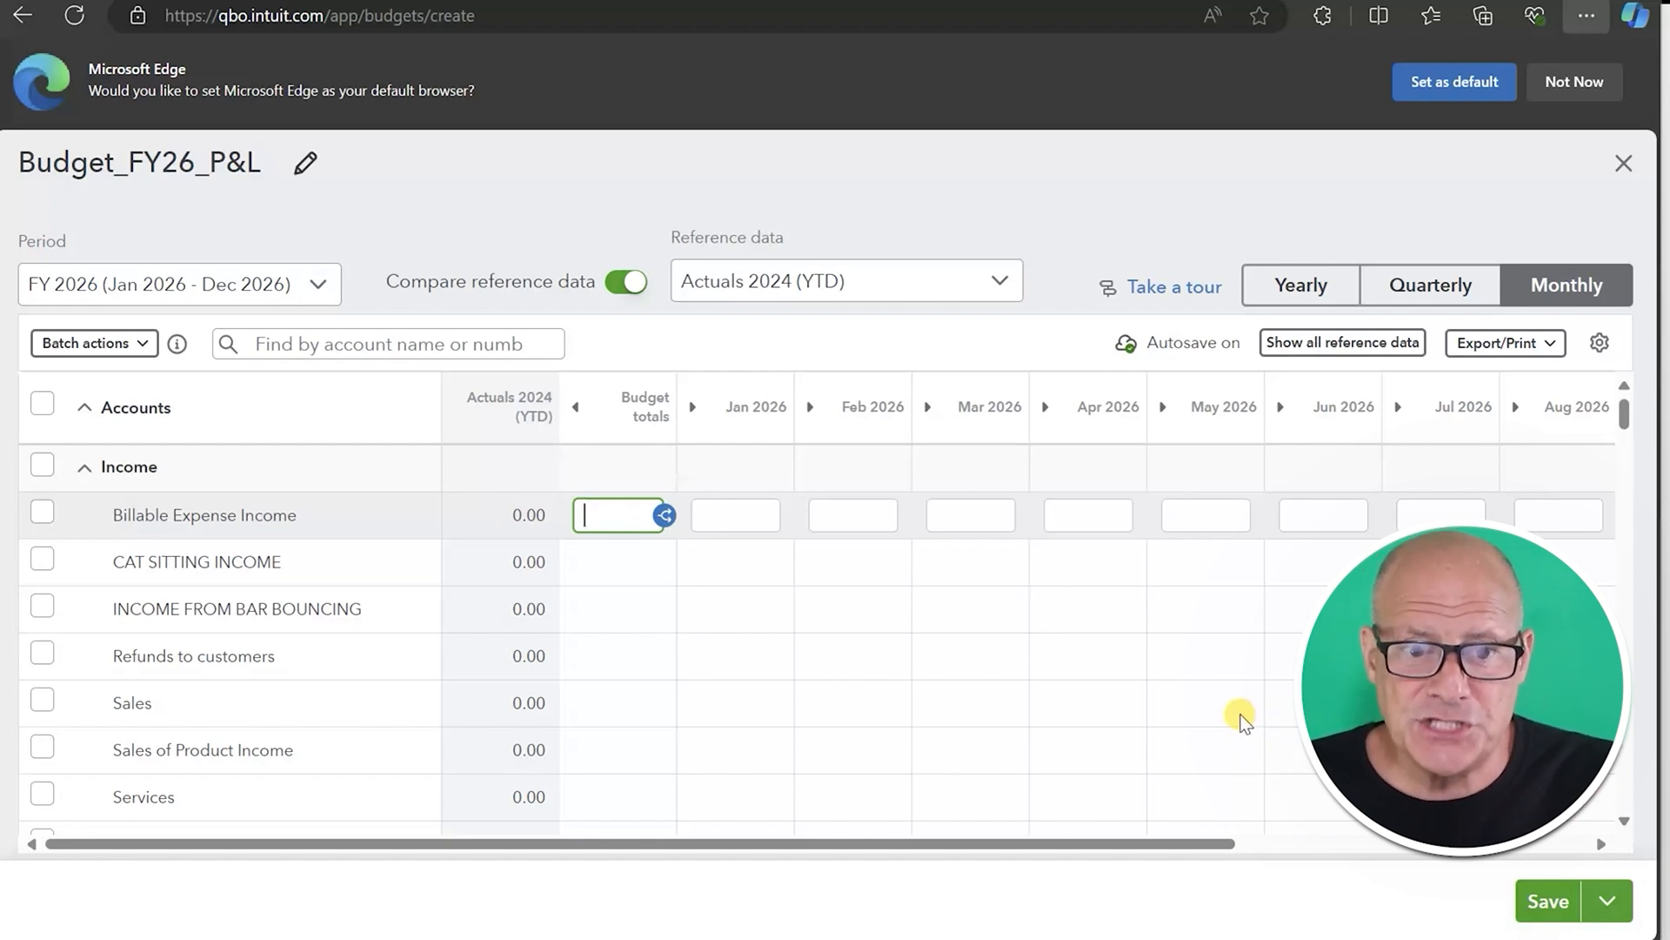
- Replace the new budget's default name with the owner's first name followed by Second Quarter
click(315, 168)
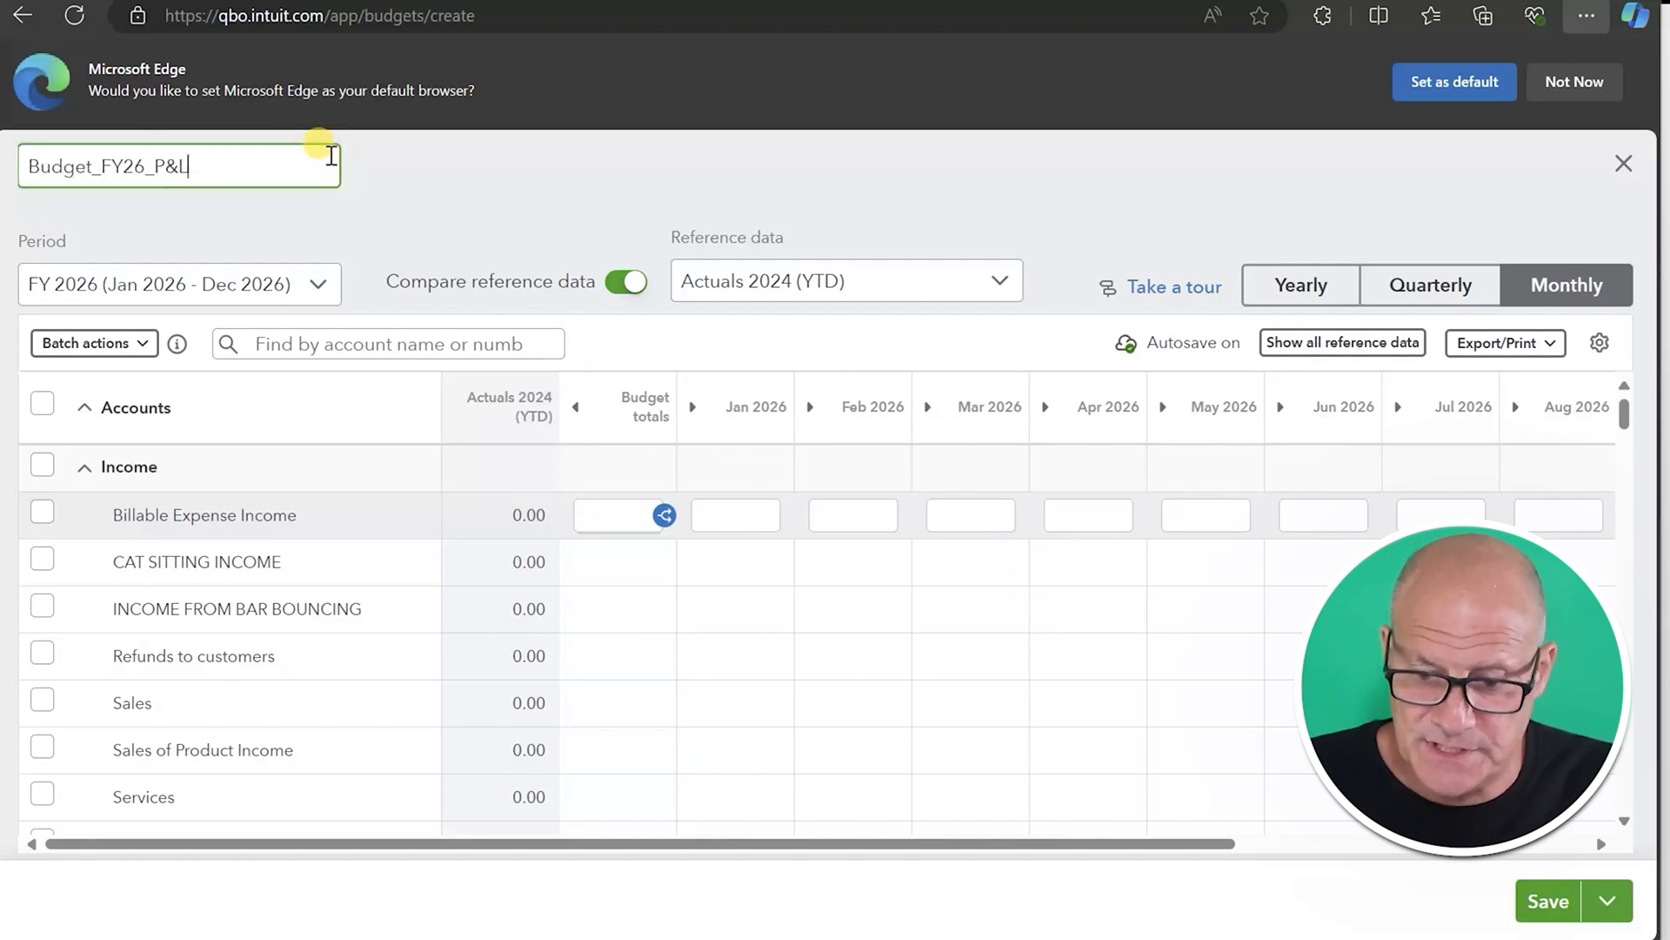
key(BackSpace)
key(BackSpace)
key(BackSpace)
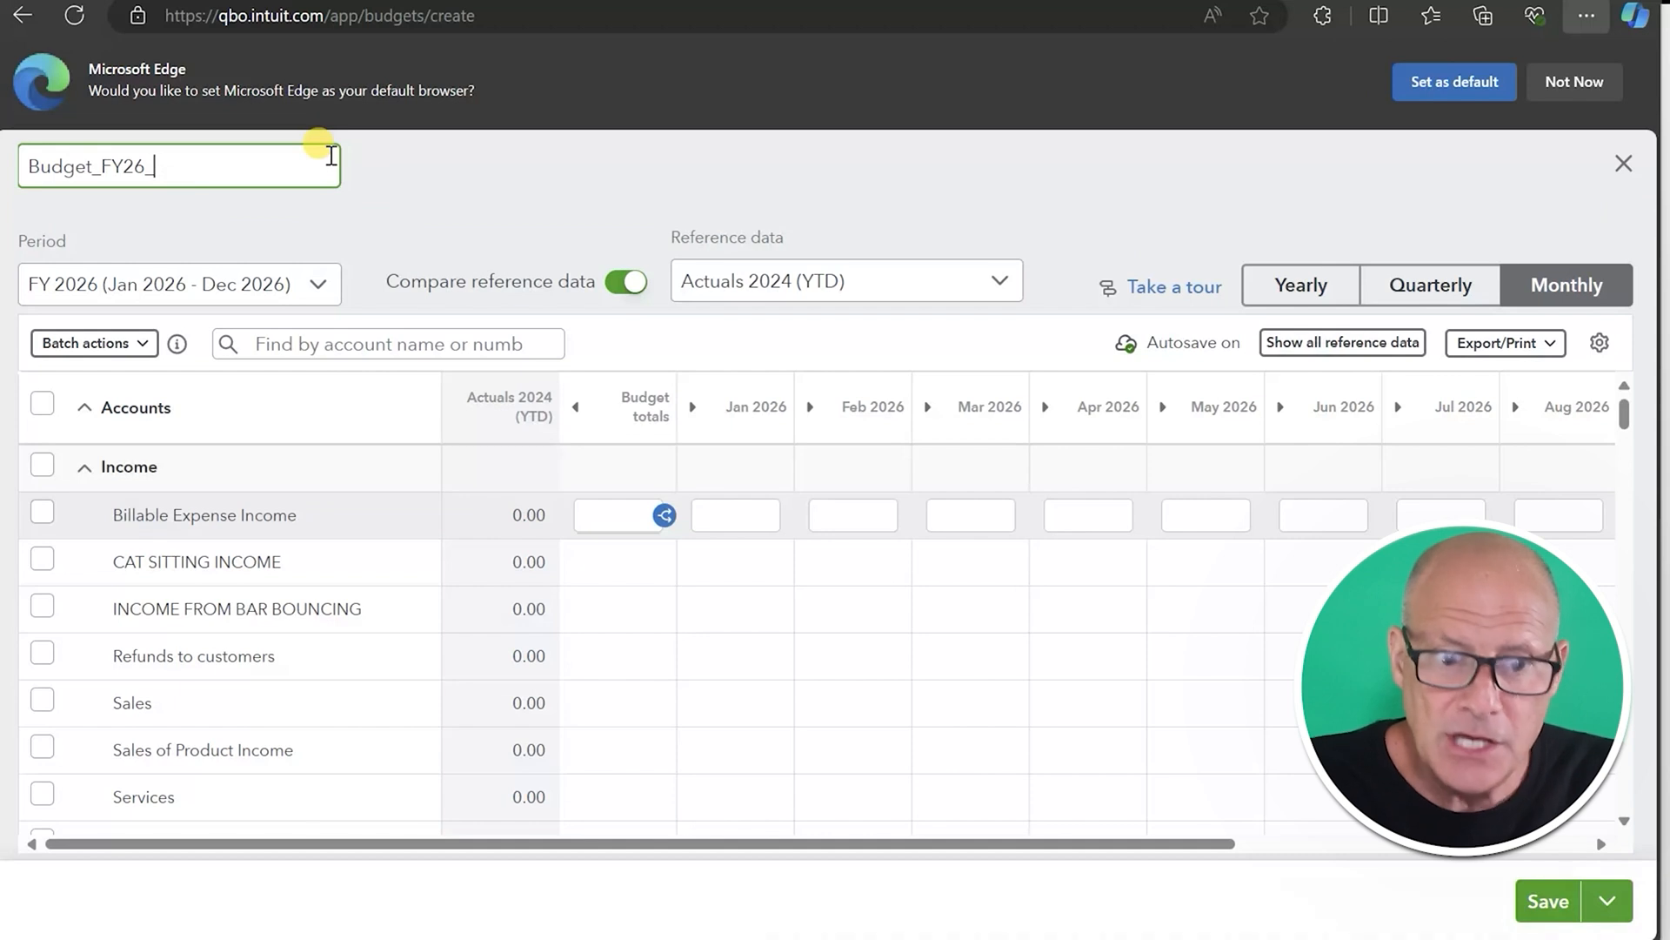
key(ctrl+a)
key(BackSpace)
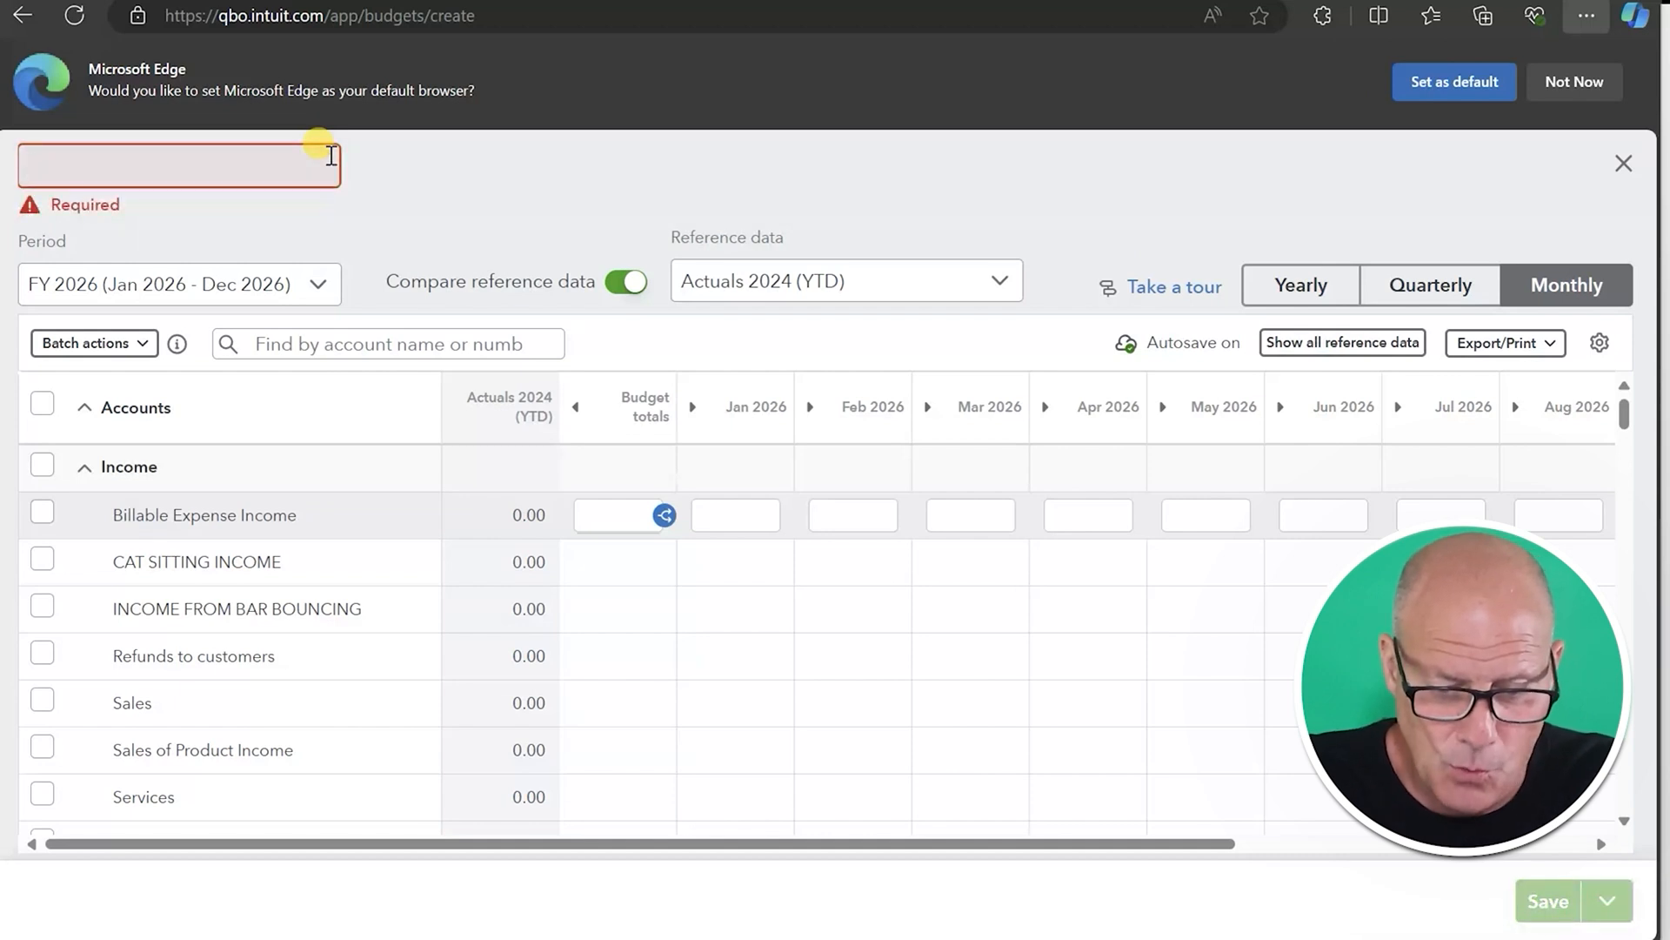
text(Serina Second Quarter)
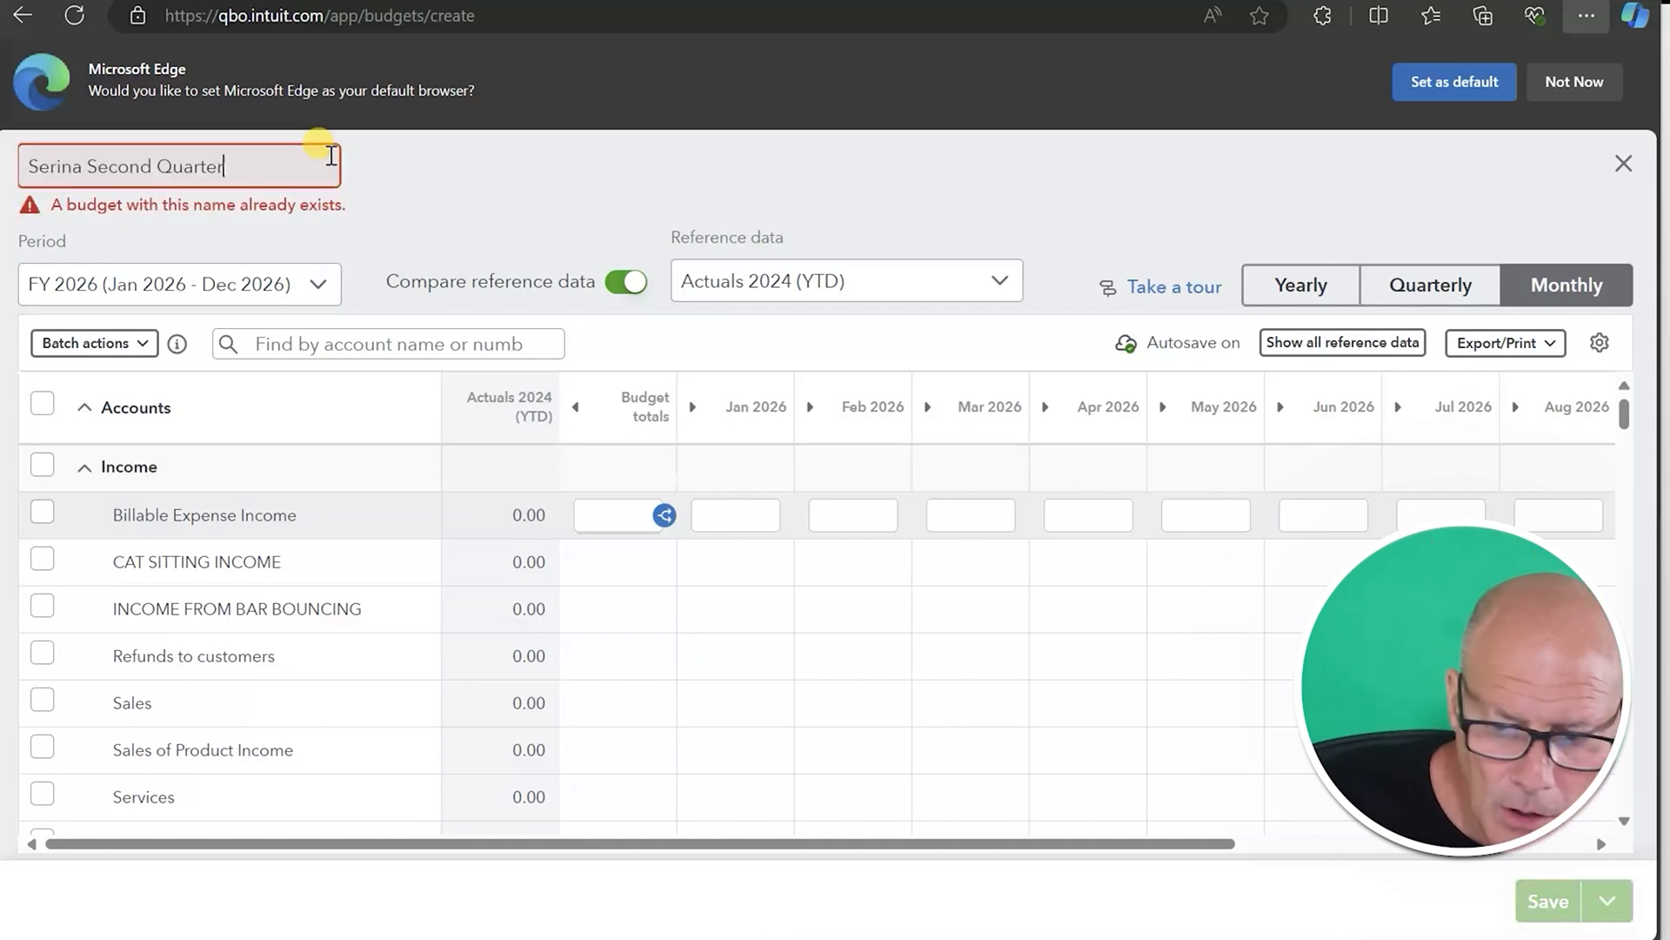
- Change the ending of the new budget's name to First Quarter and save the budget
key(BackSpace)
key(BackSpace)
key(BackSpace)
key(BackSpace)
key(BackSpace)
key(BackSpace)
key(BackSpace)
key(BackSpace)
key(BackSpace)
key(BackSpace)
key(BackSpace)
key(BackSpace)
key(BackSpace)
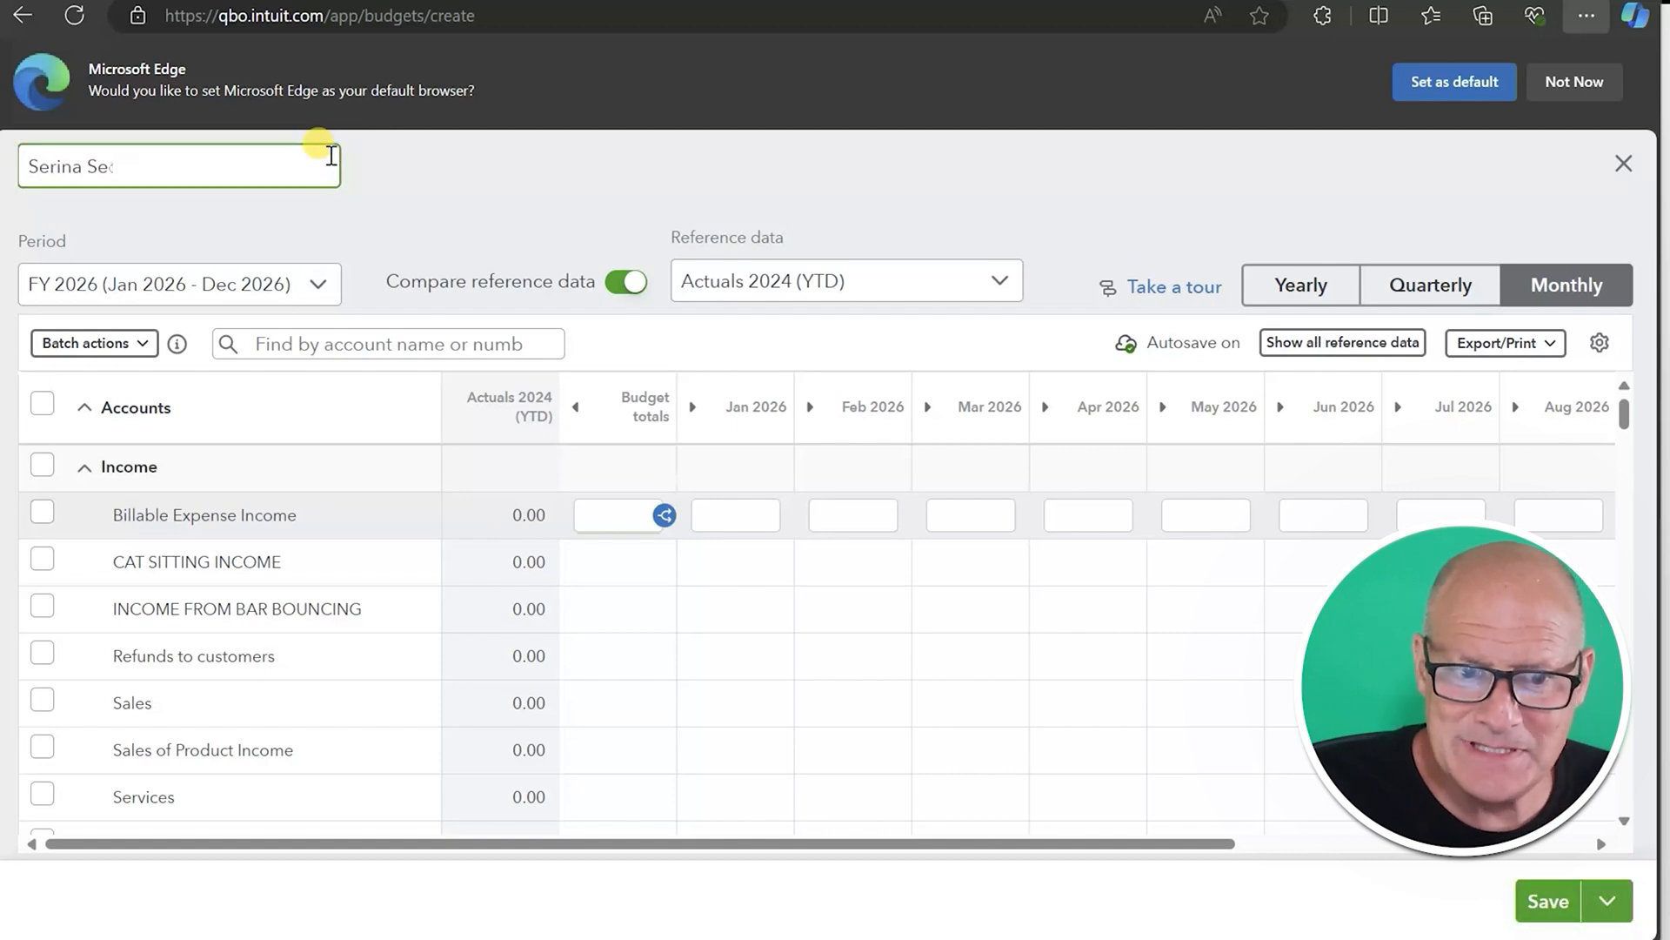
key(BackSpace)
text(First Quarter)
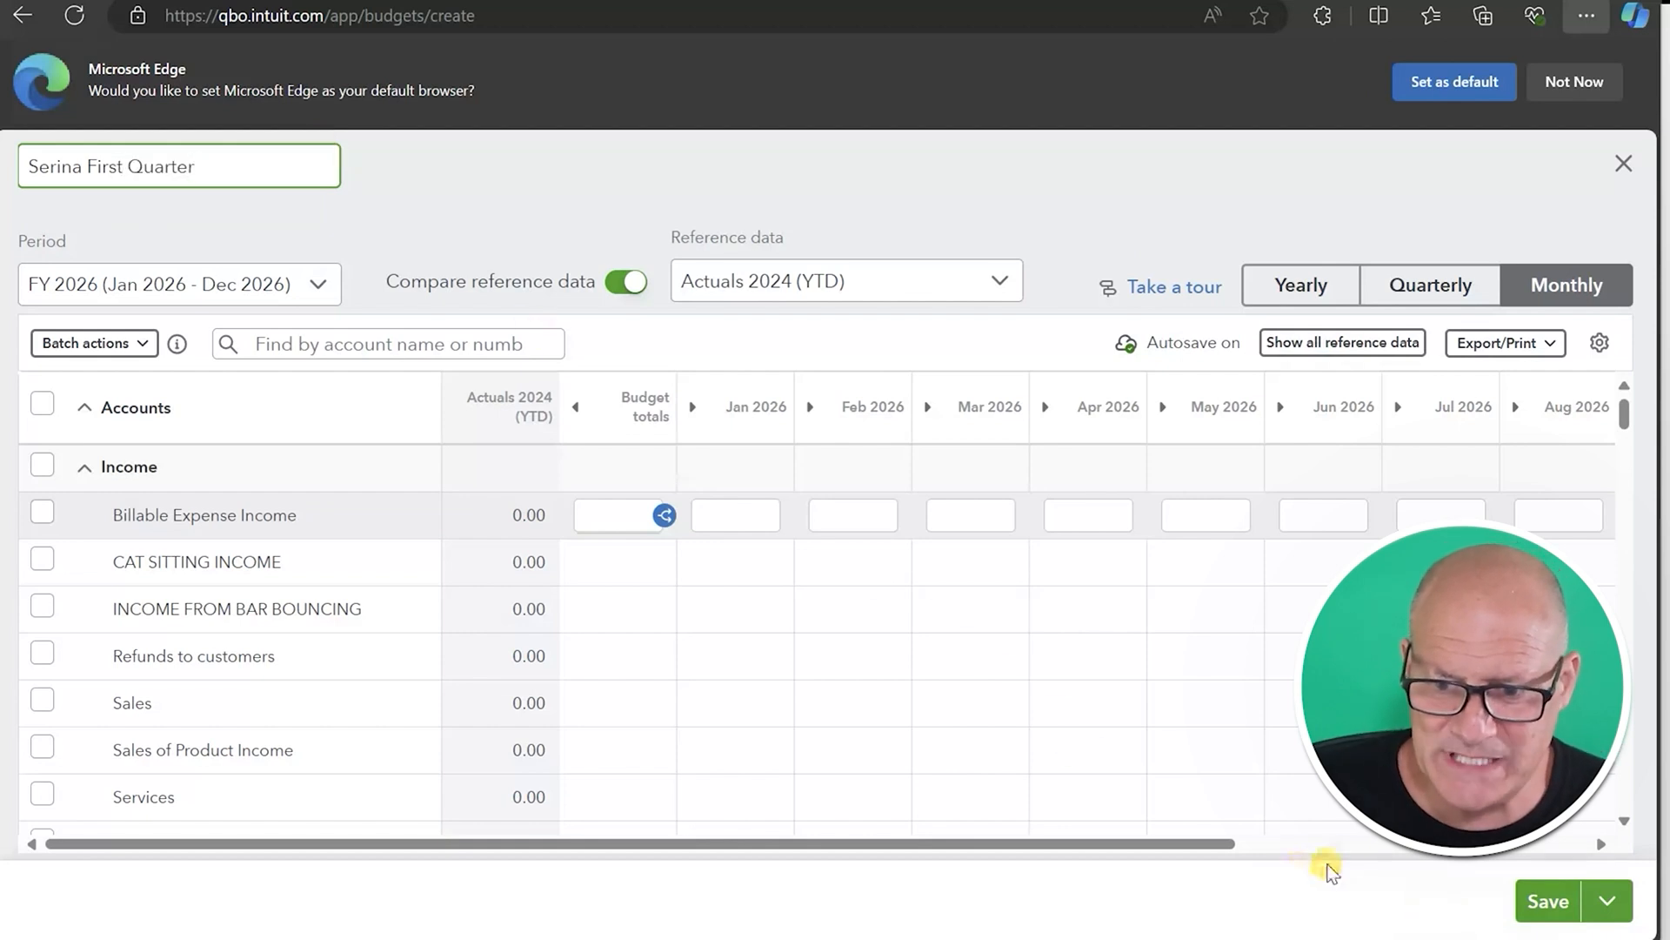
click(1550, 902)
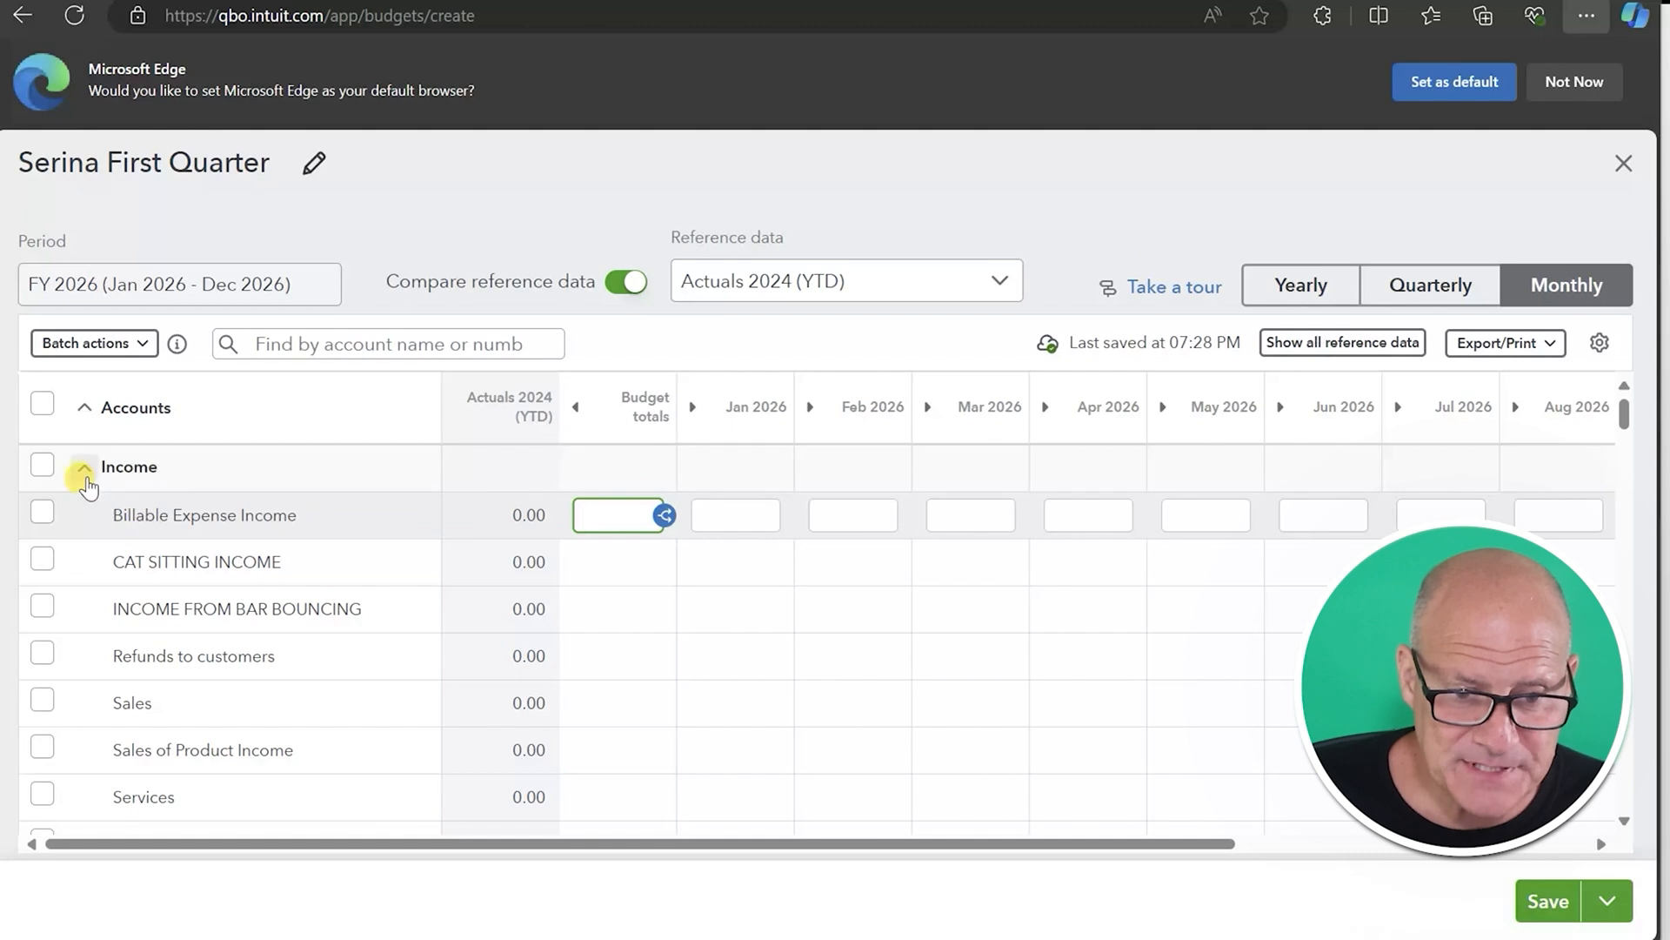
- Enter the January 2026 budget amounts of 600 for CAT SITTING INCOME and 250 for INCOME FROM BAR BOUNCING
click(84, 468)
click(84, 470)
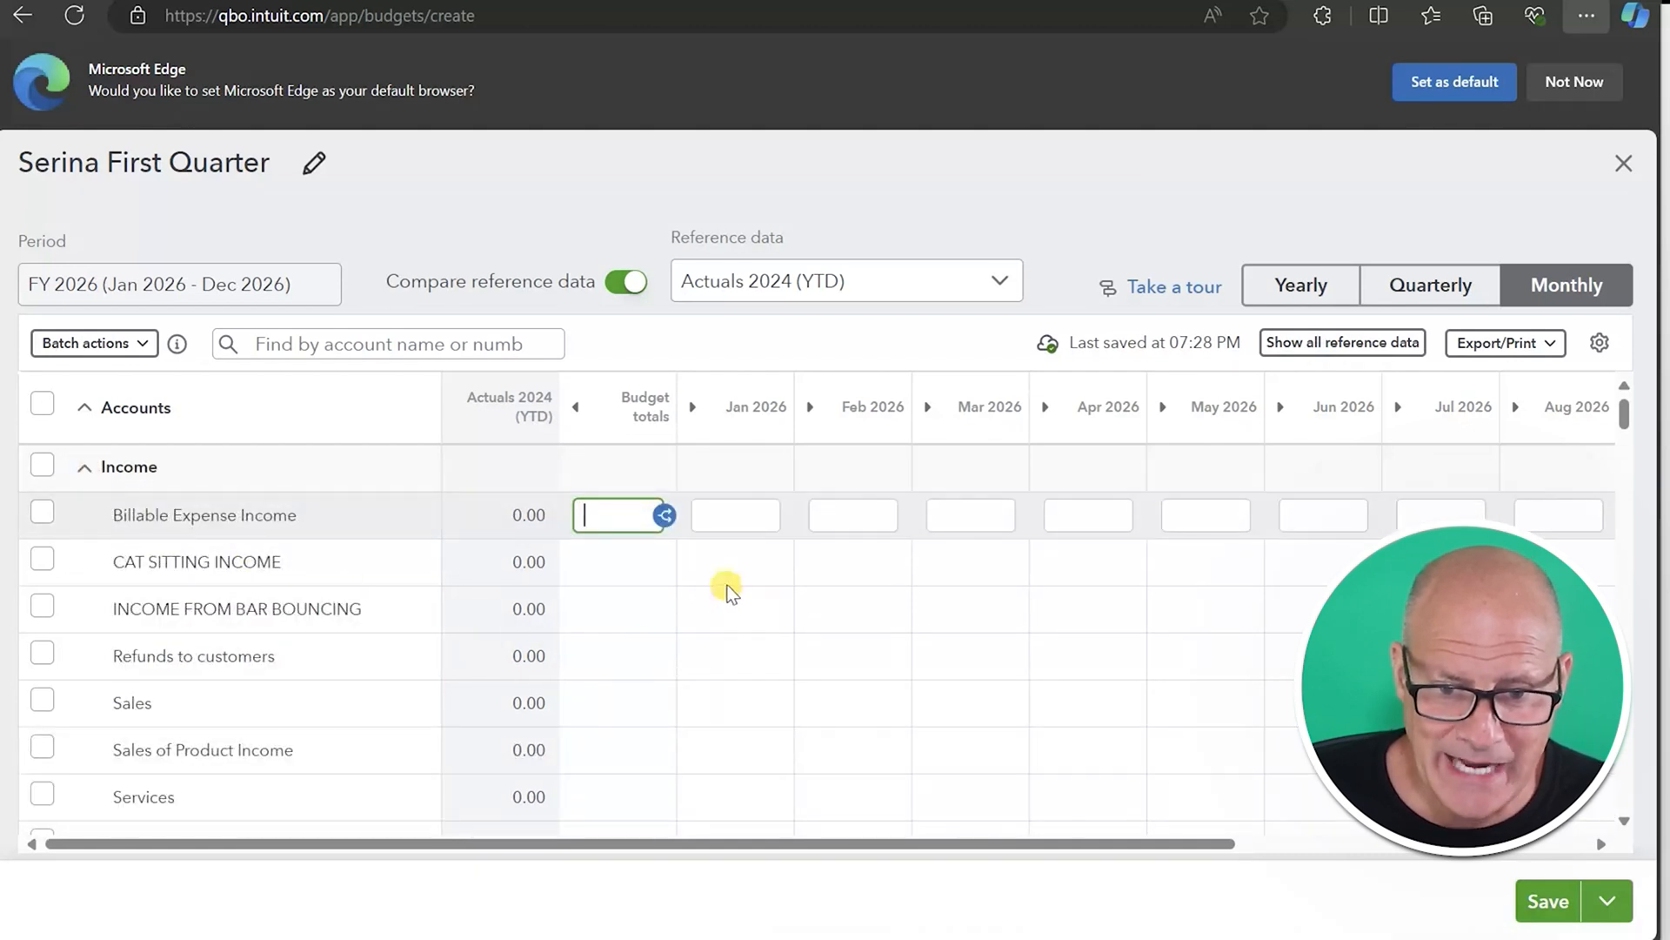
click(741, 567)
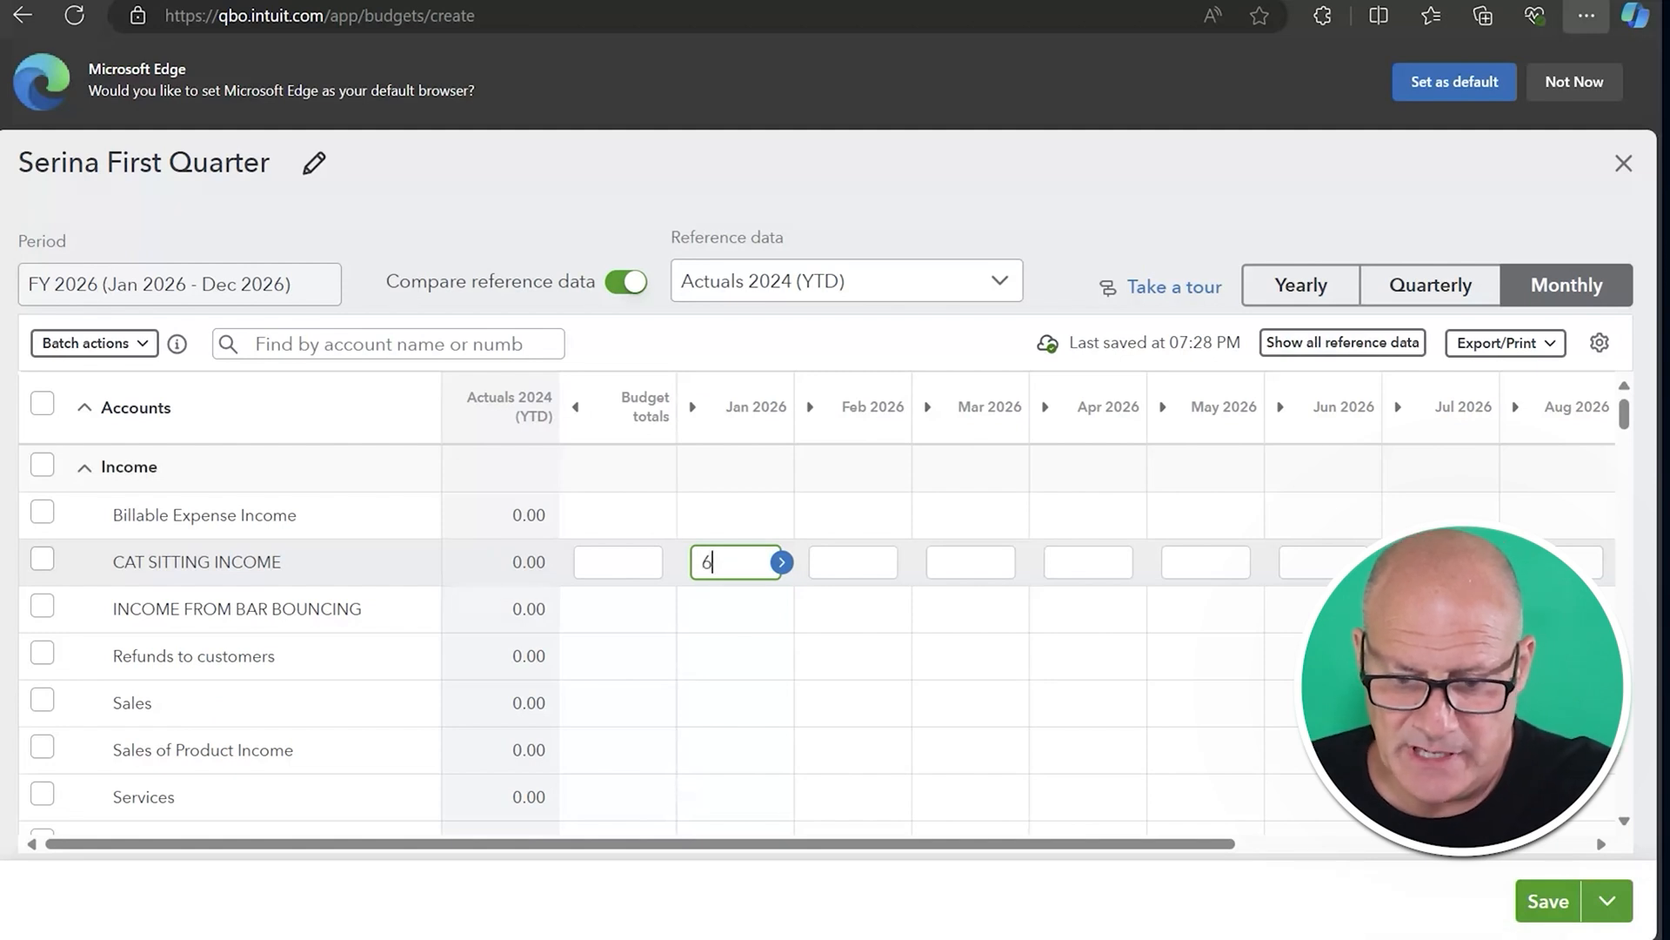
click(719, 607)
text(250)
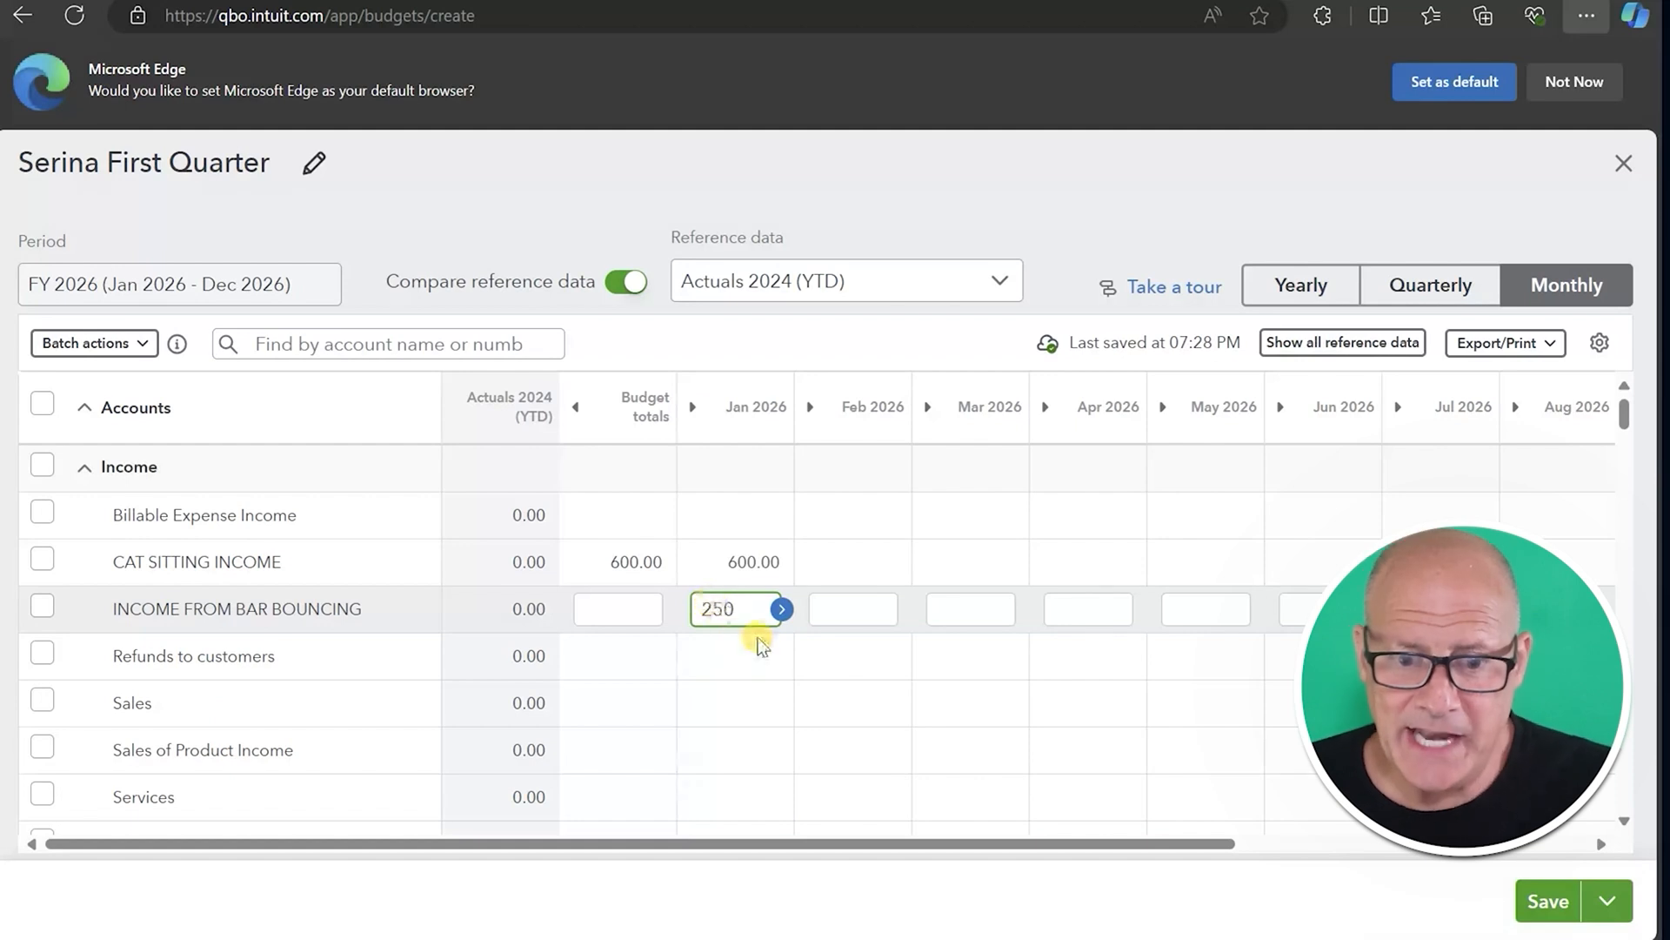
click(751, 658)
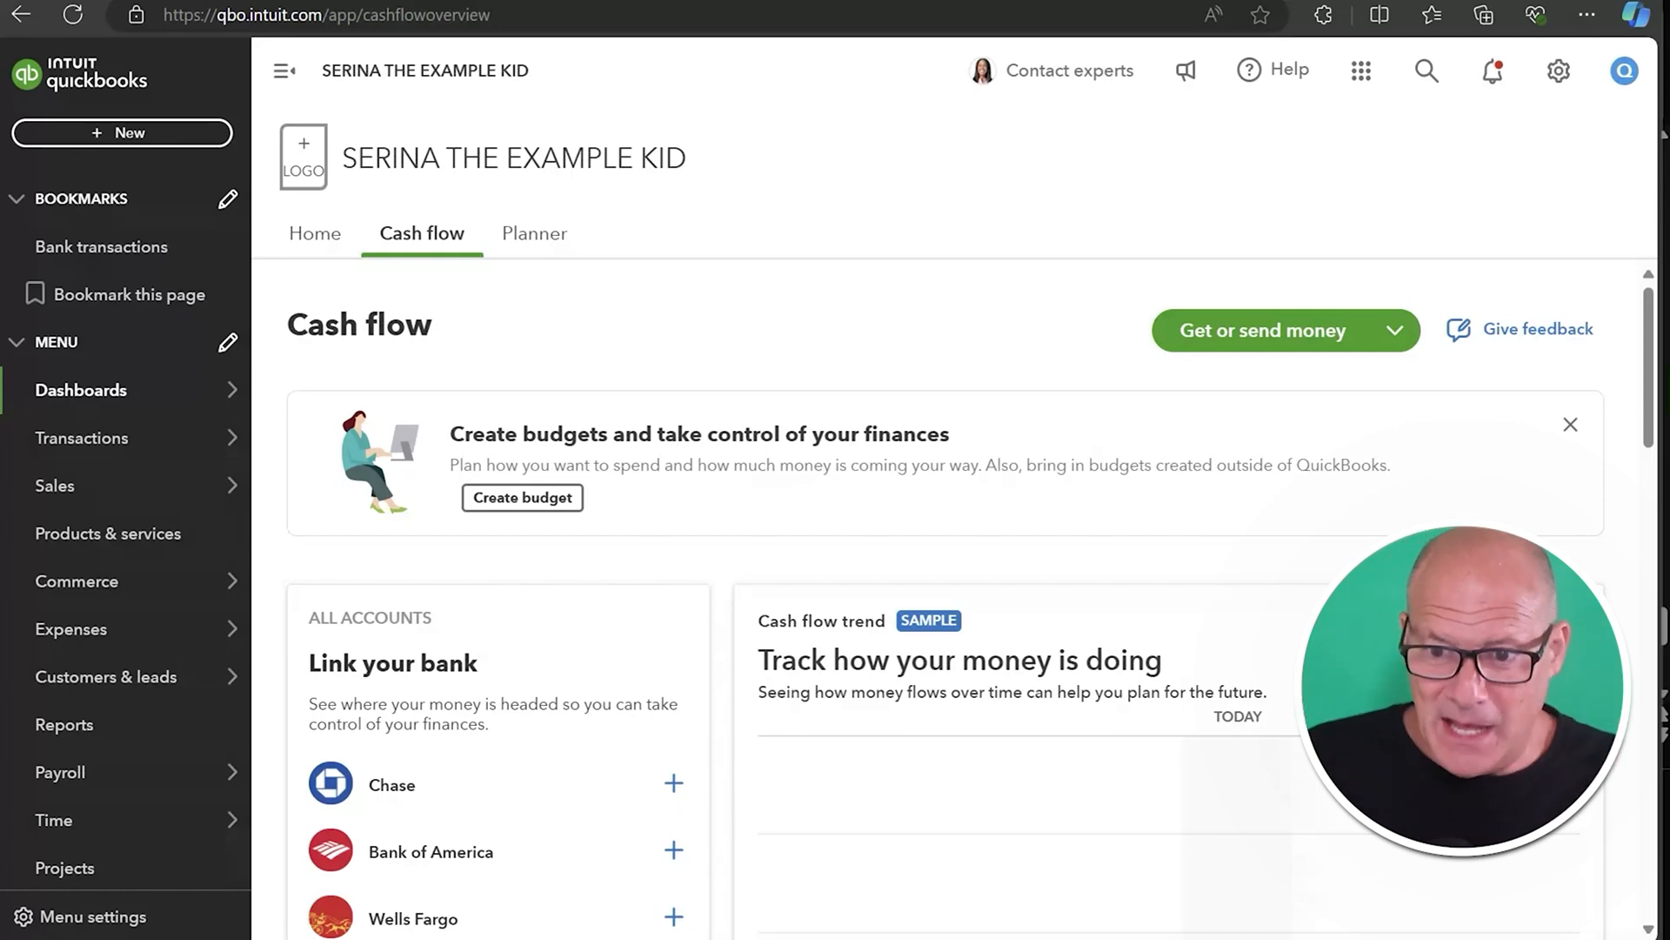
- Return to the budget list through the budgeting tool and open the First Quarter budget
click(1558, 71)
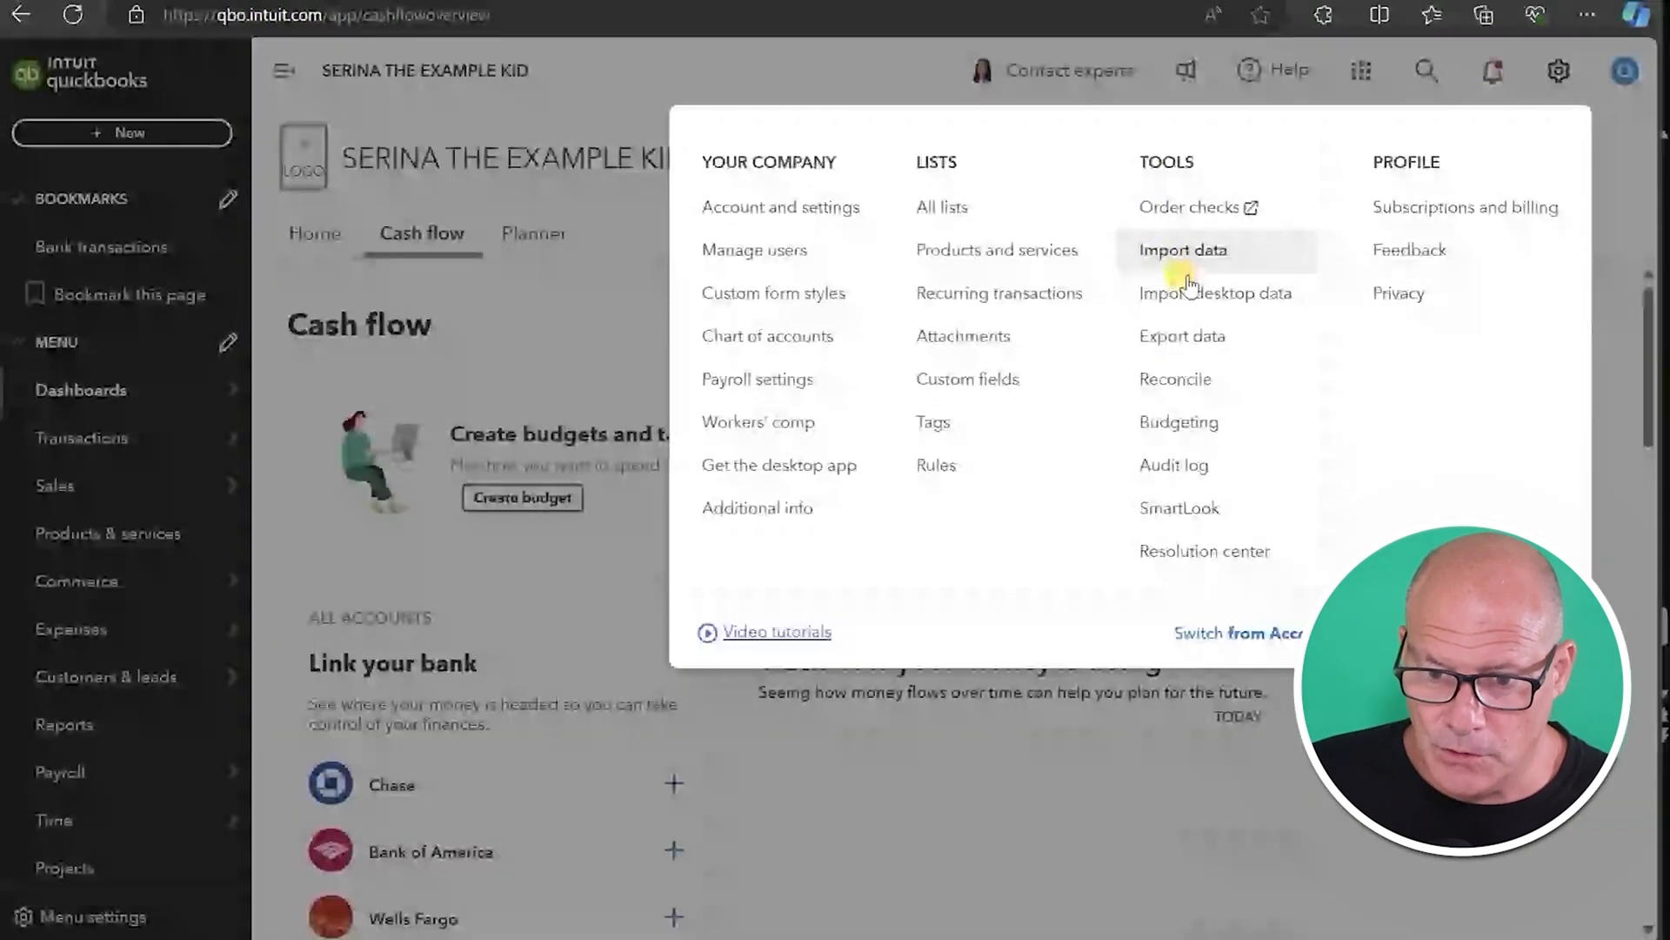
click(1185, 420)
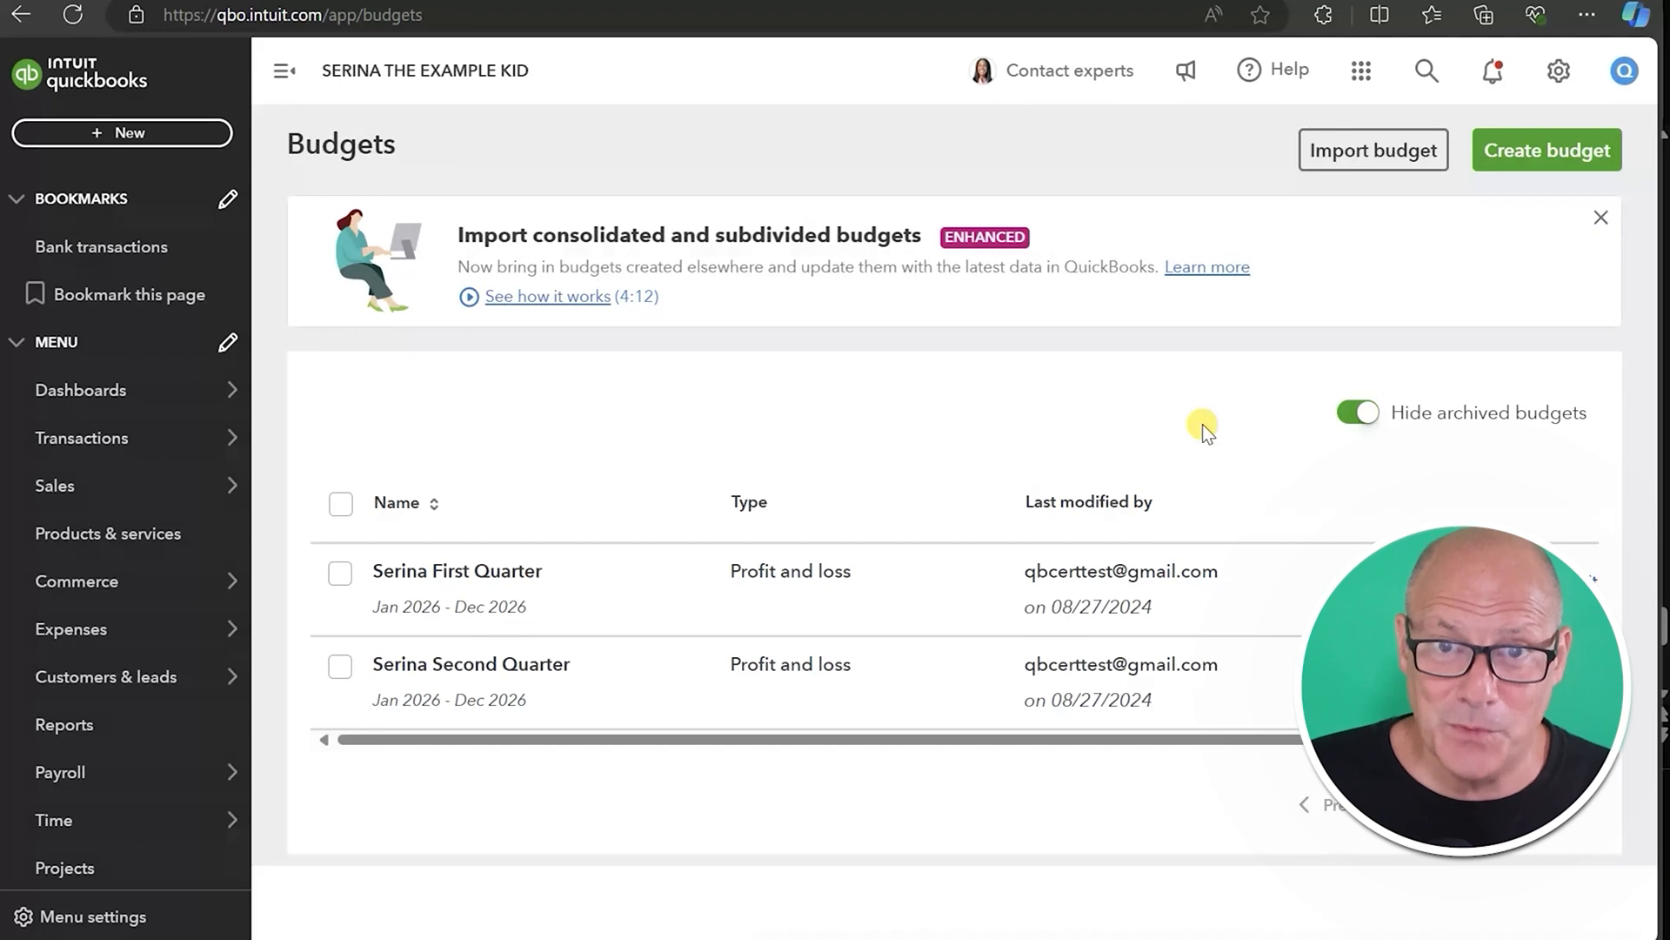
click(849, 586)
- Check the March 2026 income cells and the income section of the First Quarter budget
click(850, 568)
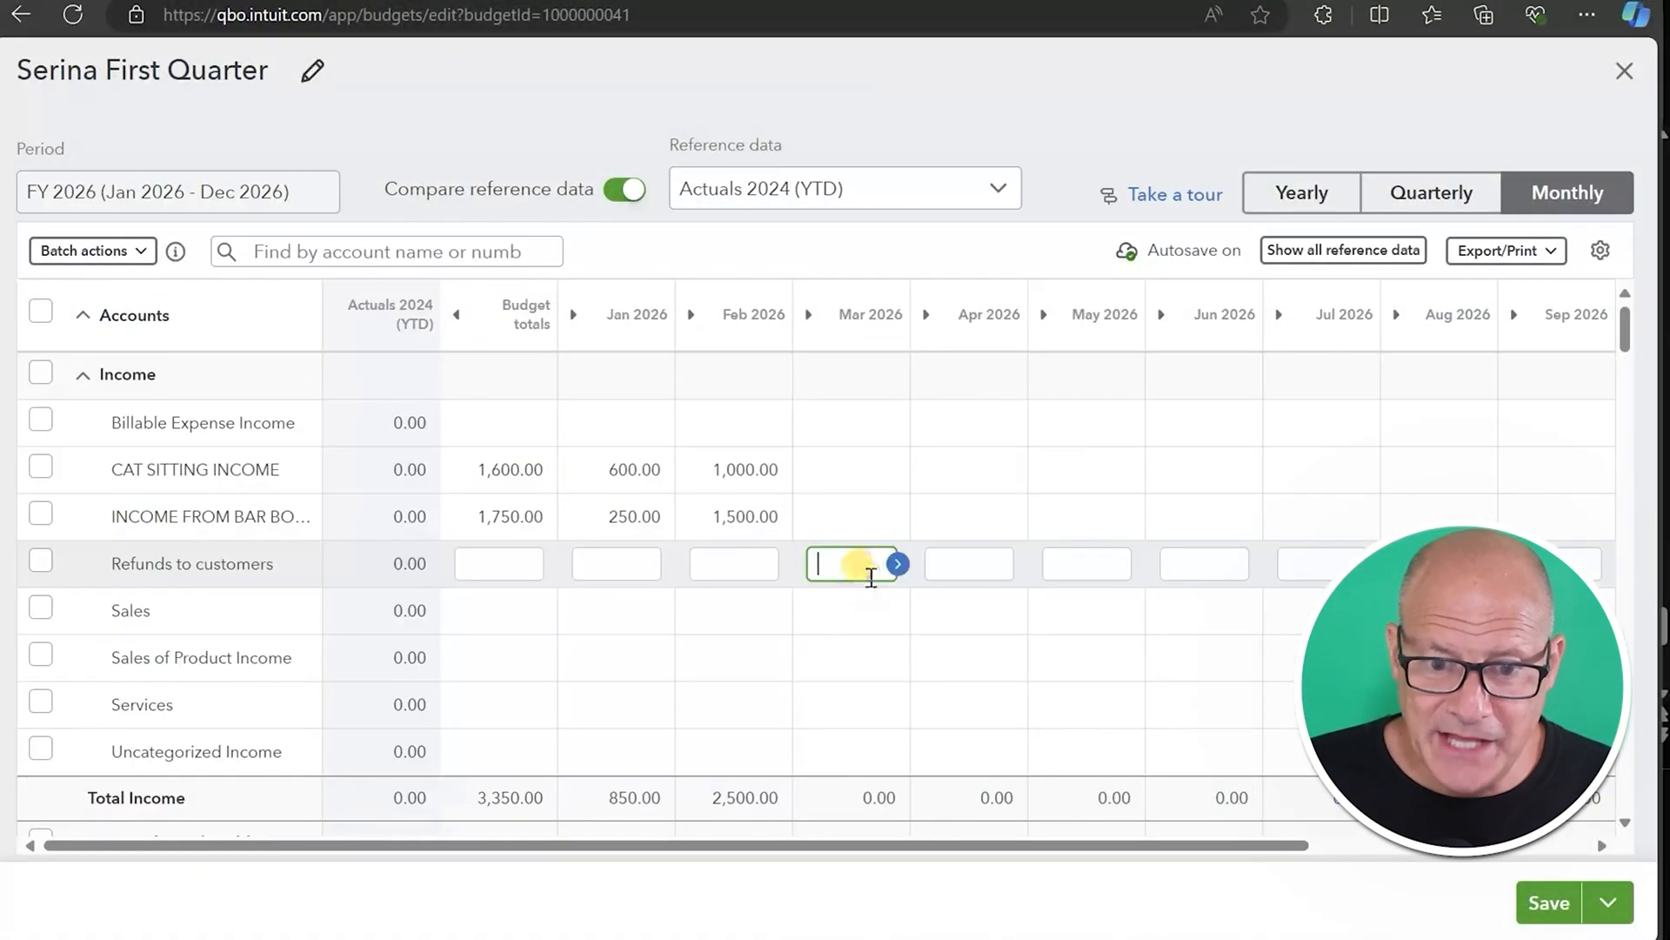
click(865, 472)
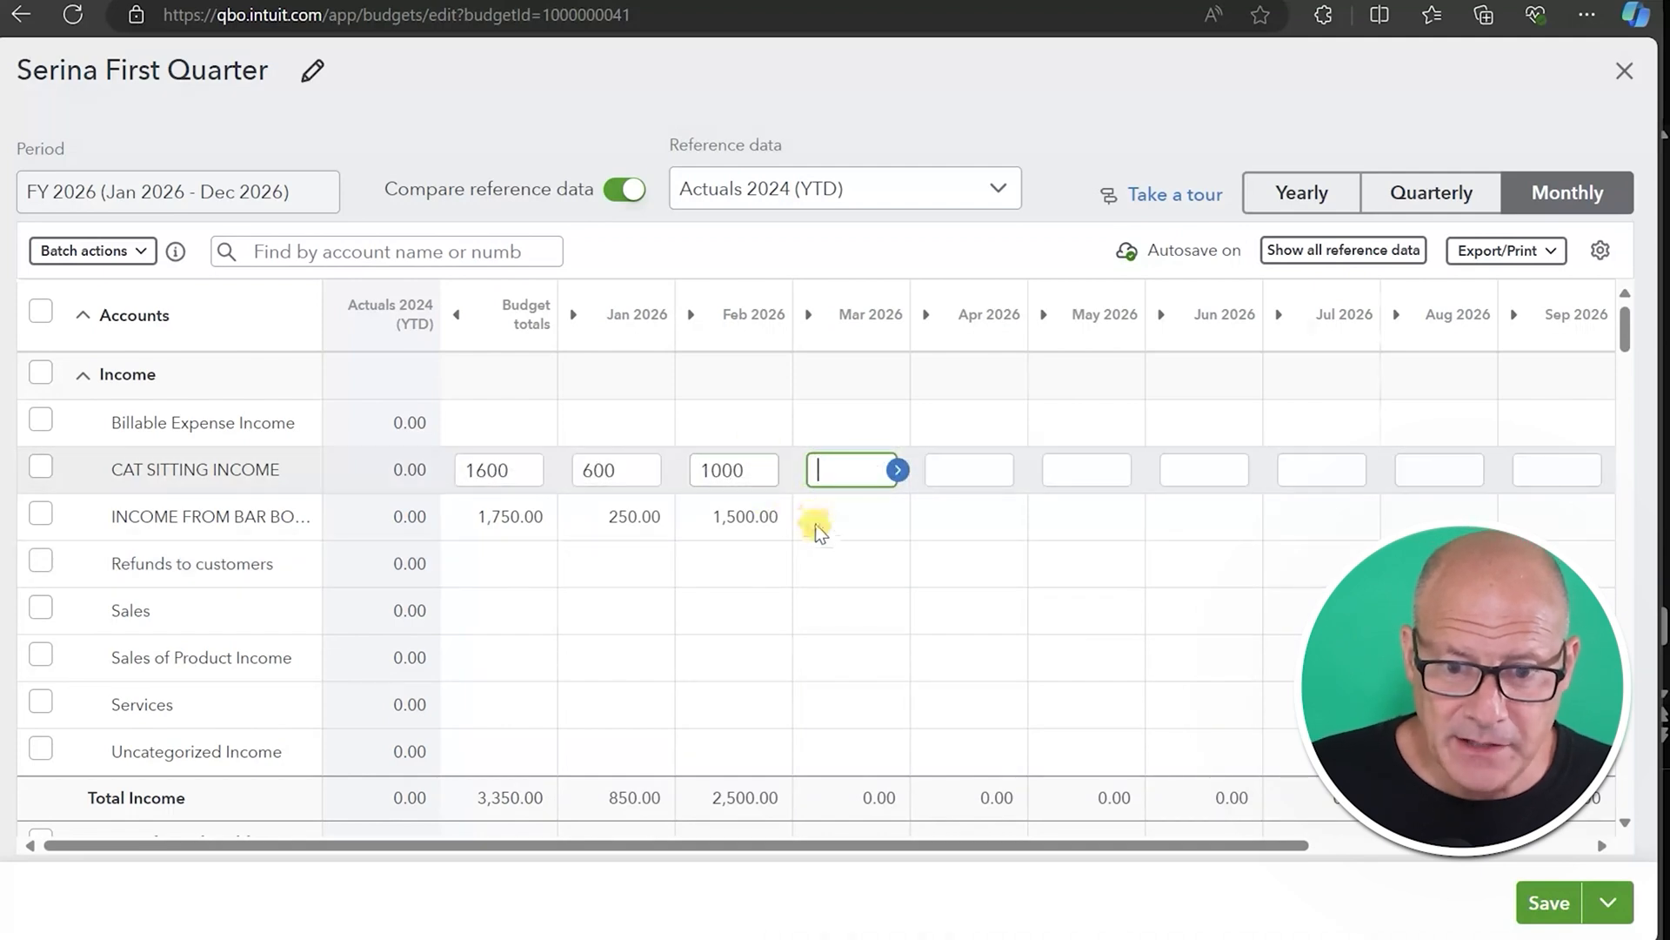
click(835, 518)
scroll(805, 535, down, 4)
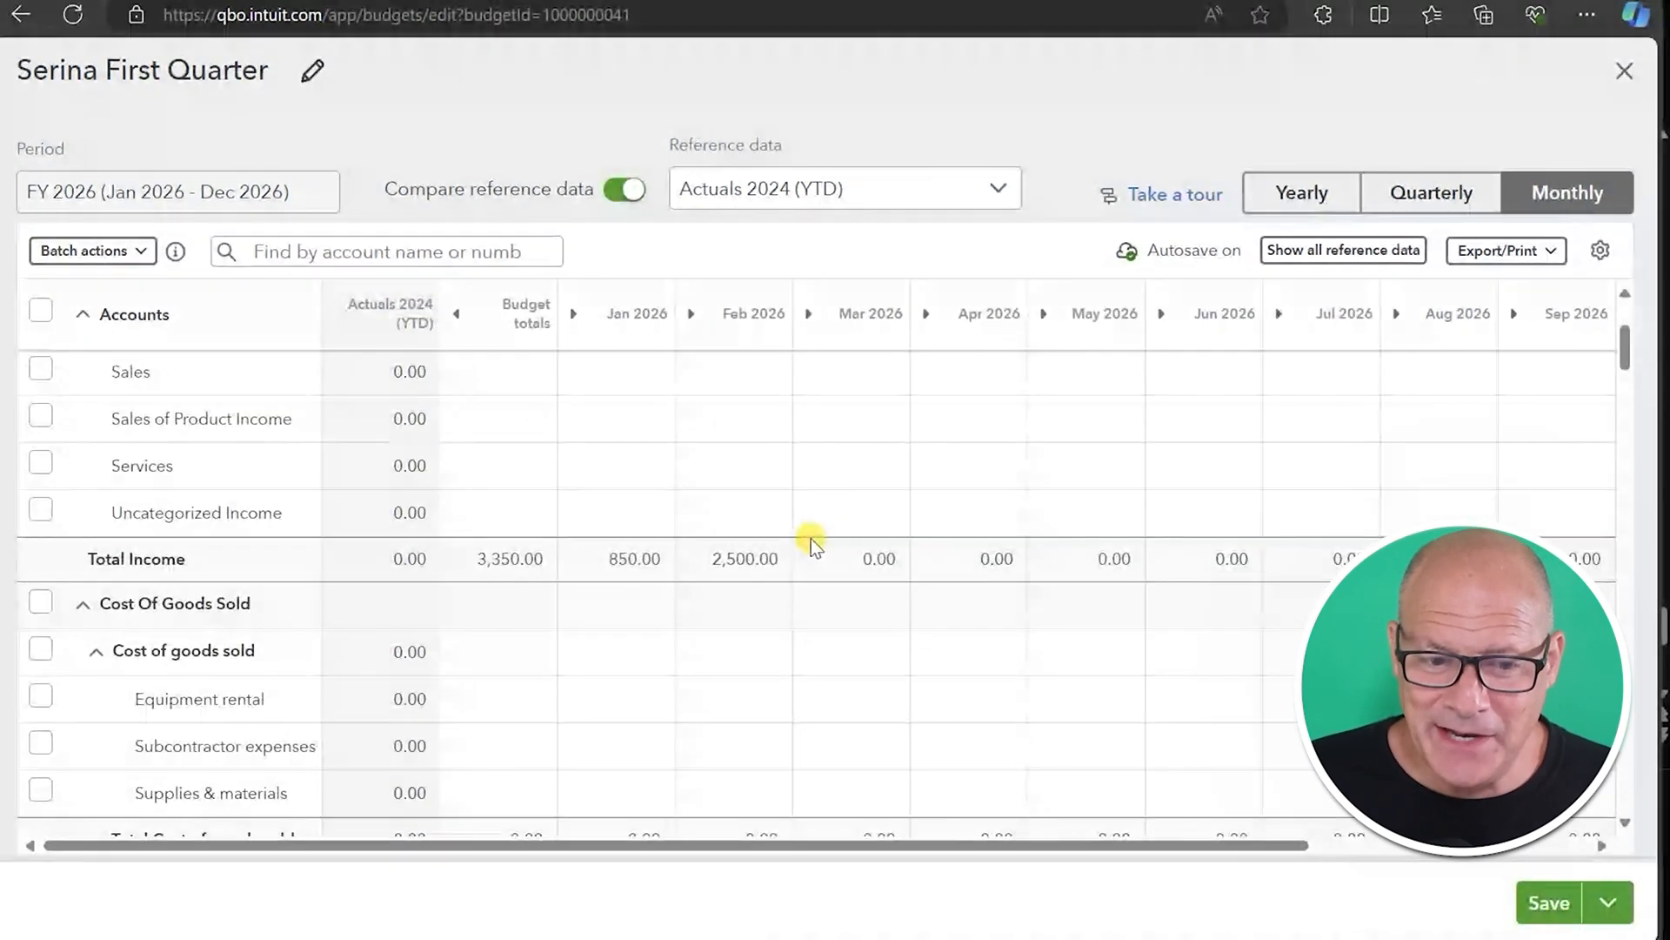
scroll(339, 544, up, 4)
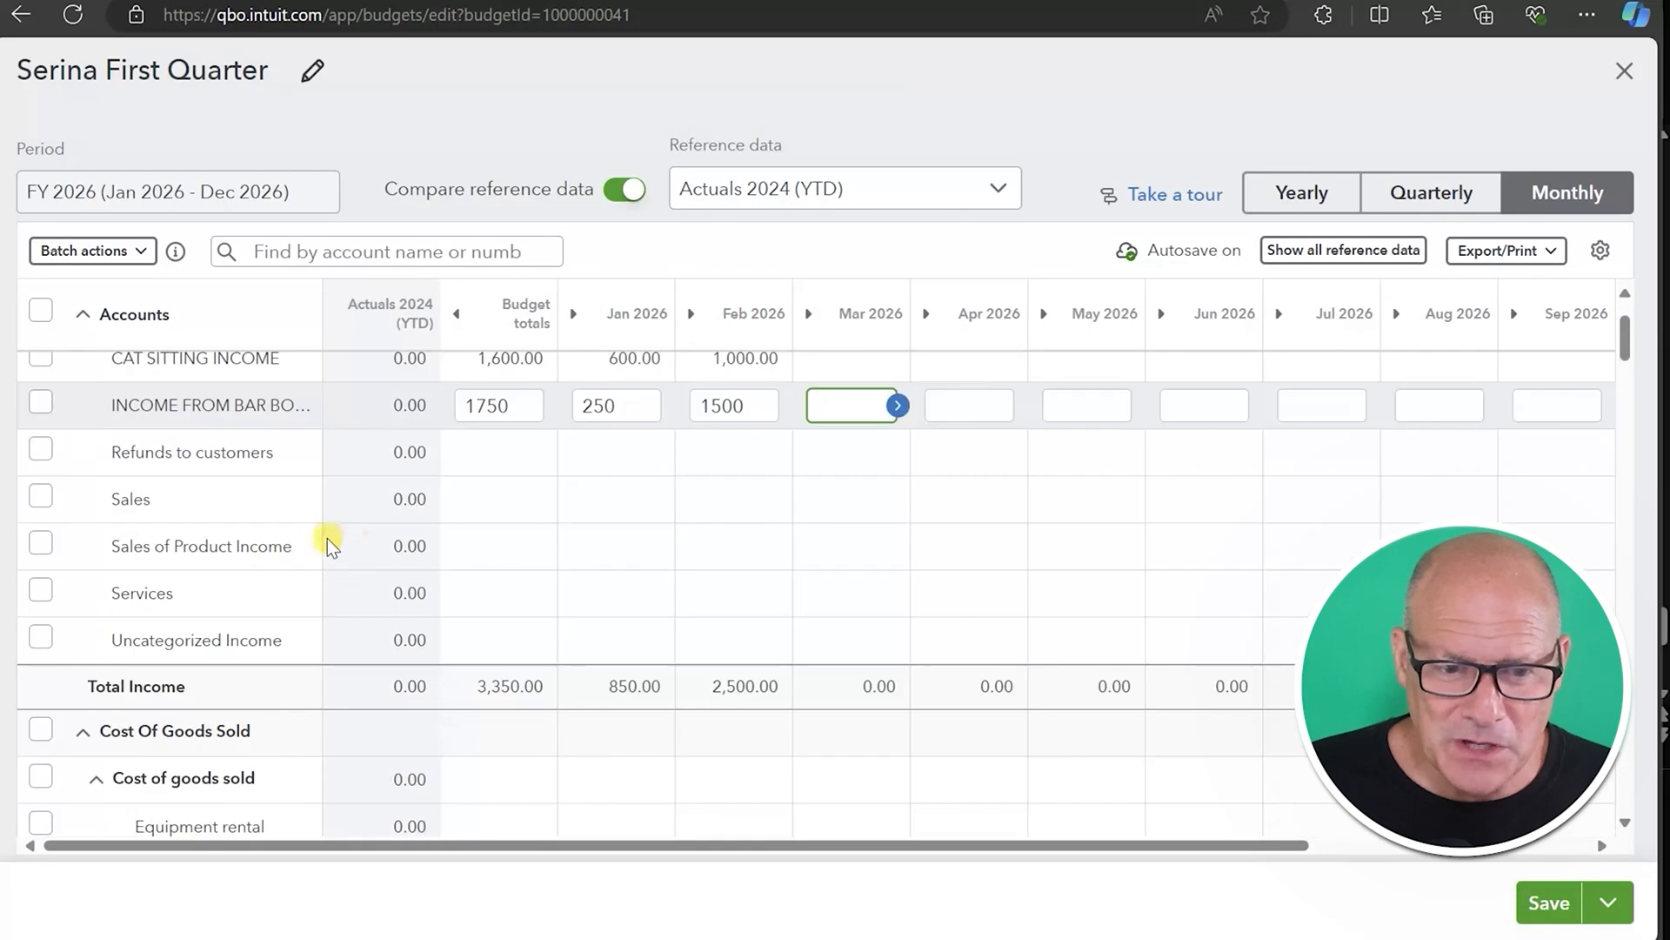
- Hide the empty rows in the First Quarter budget and review the expense accounts with budgeted amounts
scroll(249, 600, down, 5)
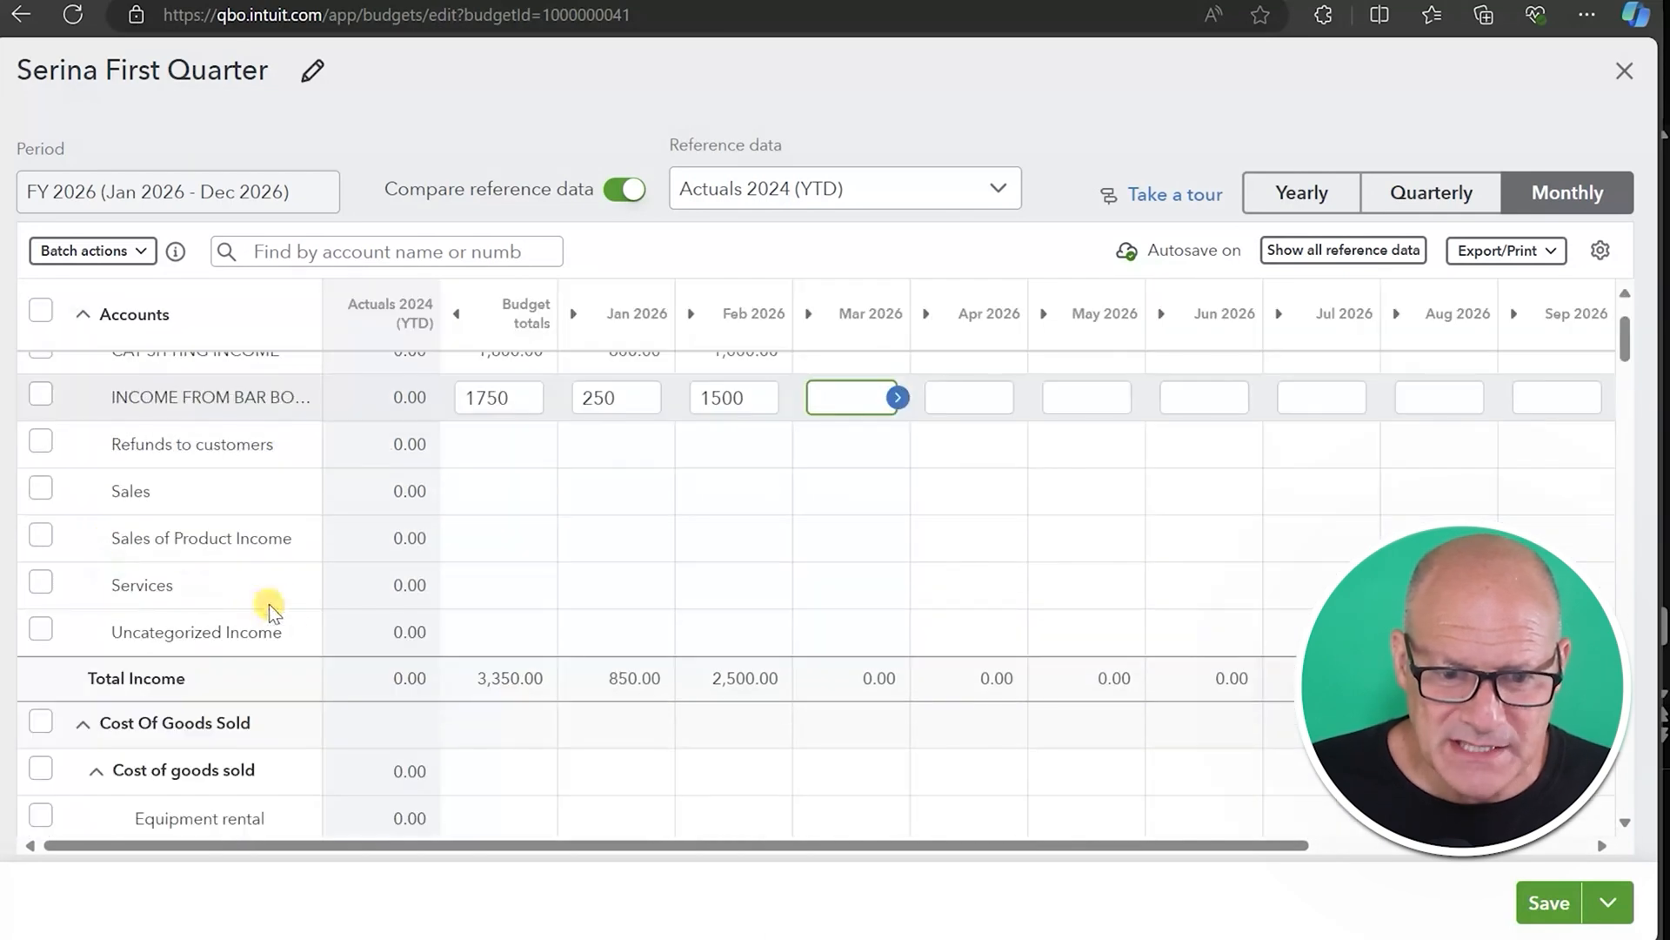
scroll(548, 595, down, 7)
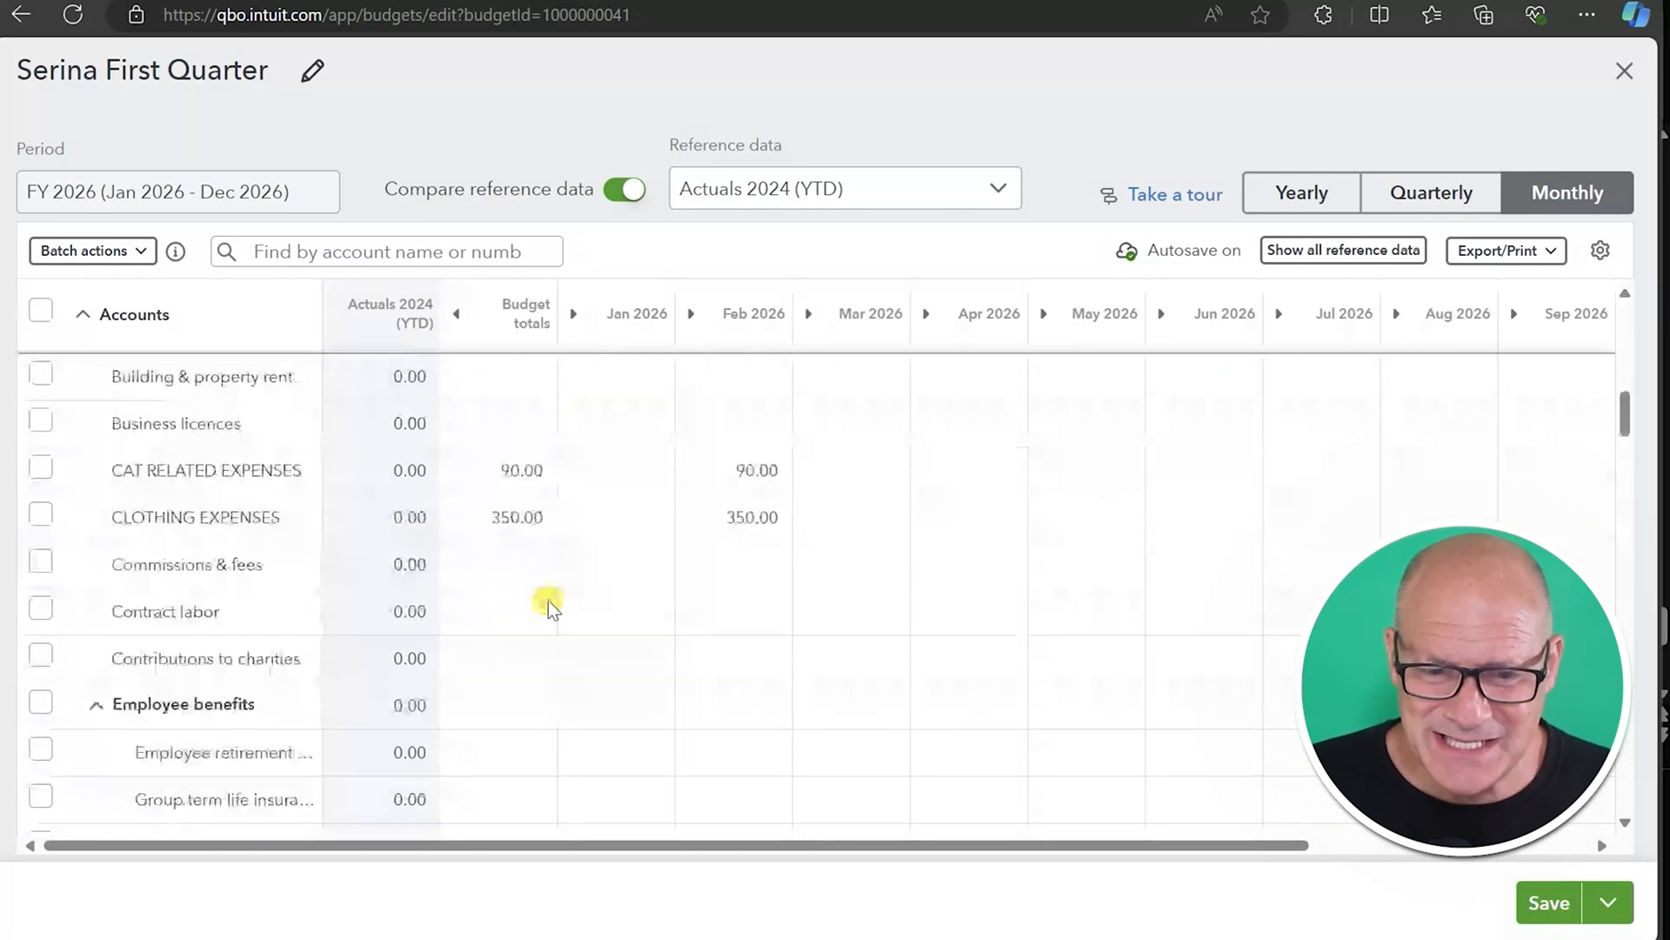
scroll(548, 596, down, 6)
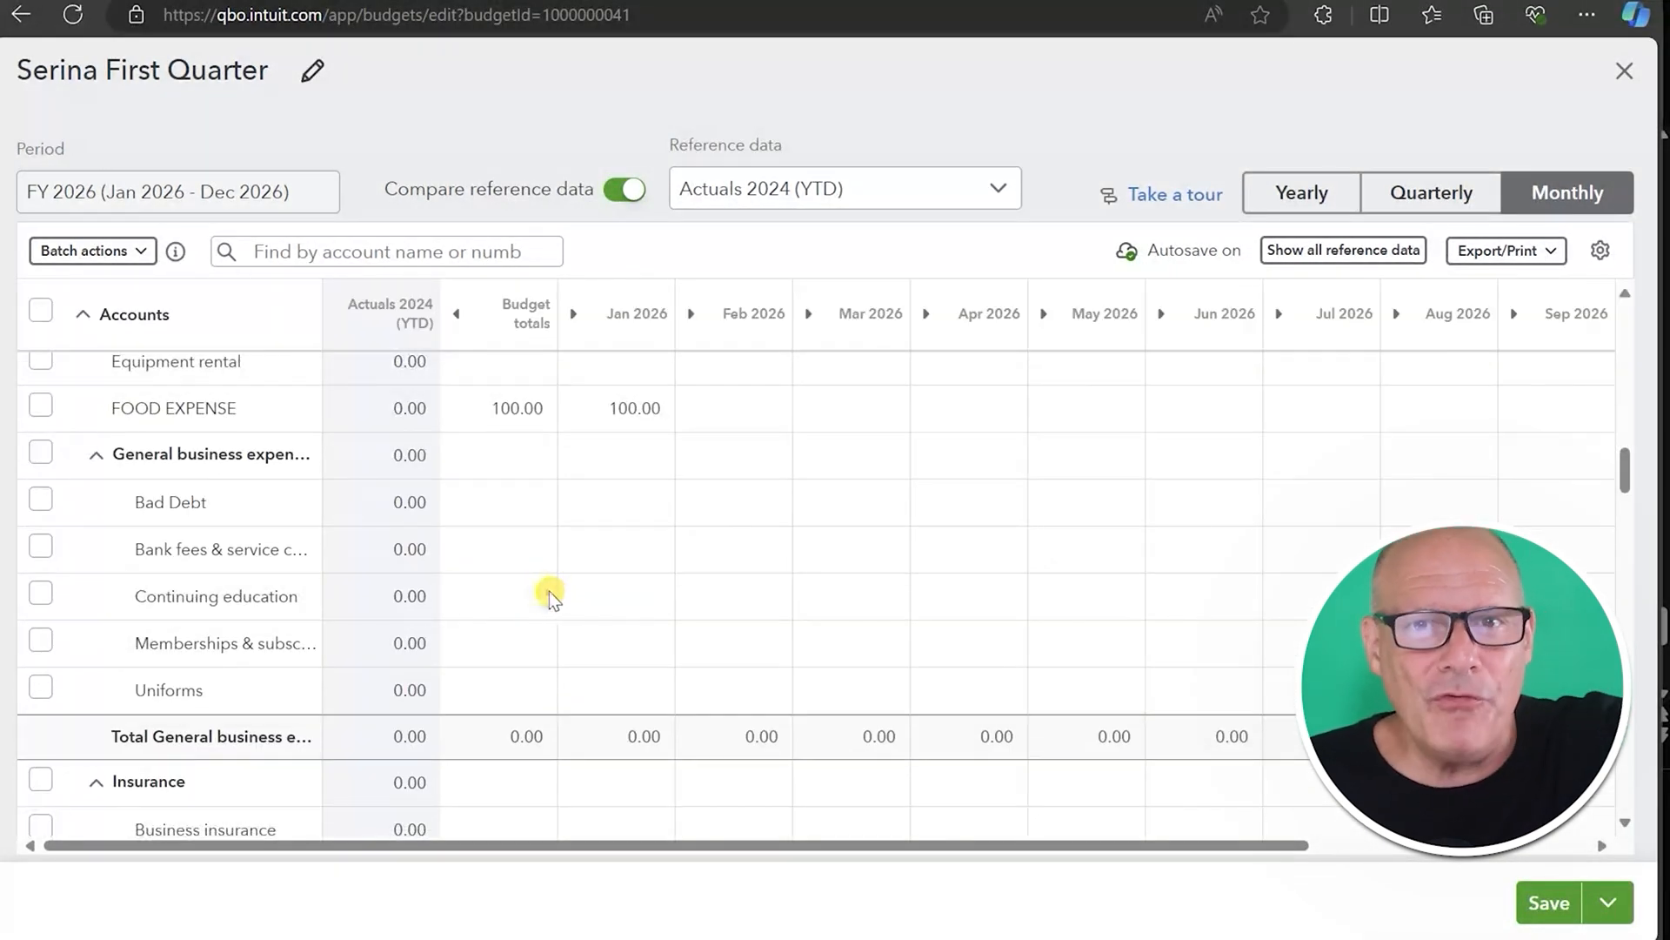
scroll(548, 592, down, 8)
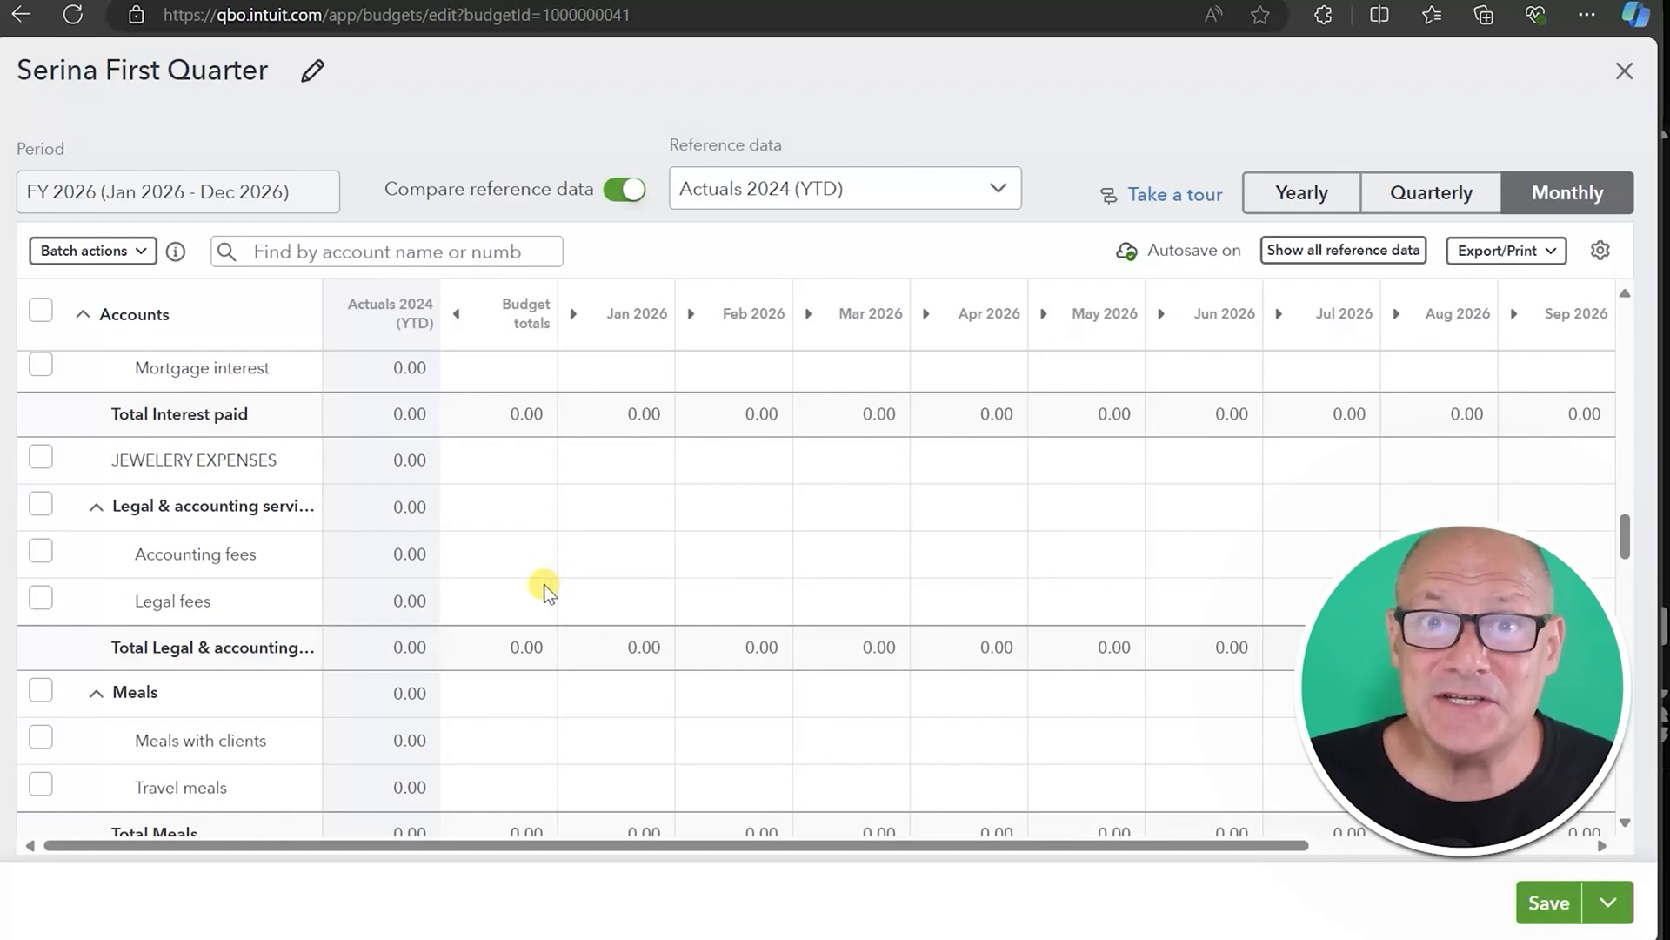
scroll(955, 586, up, 6)
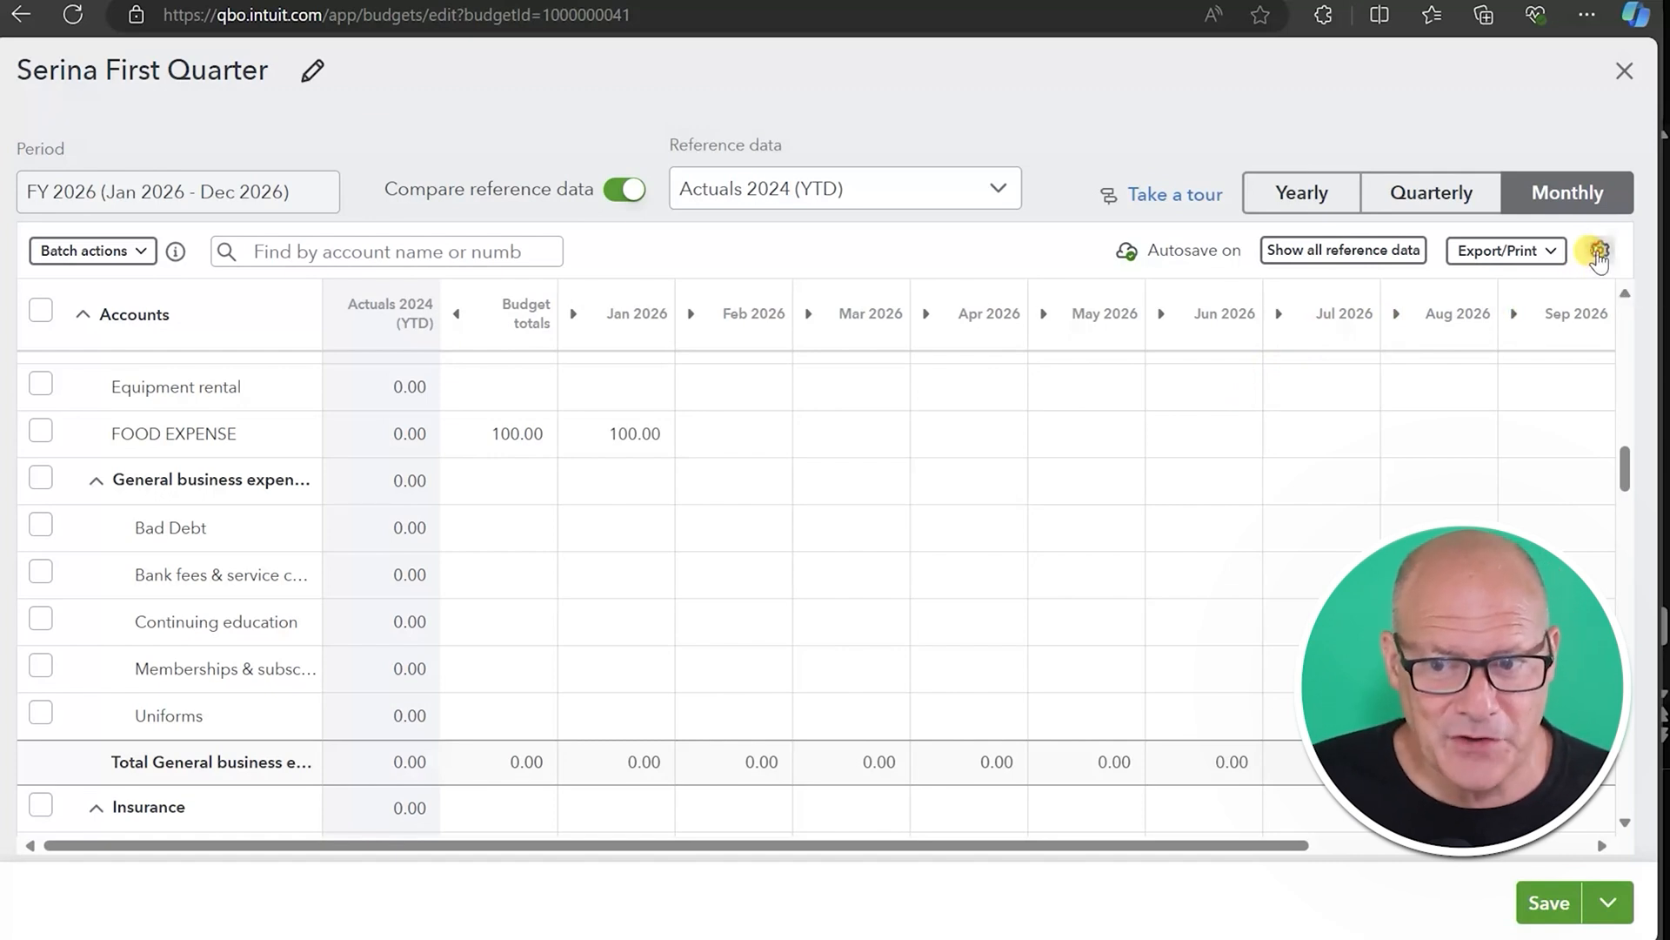
click(1599, 252)
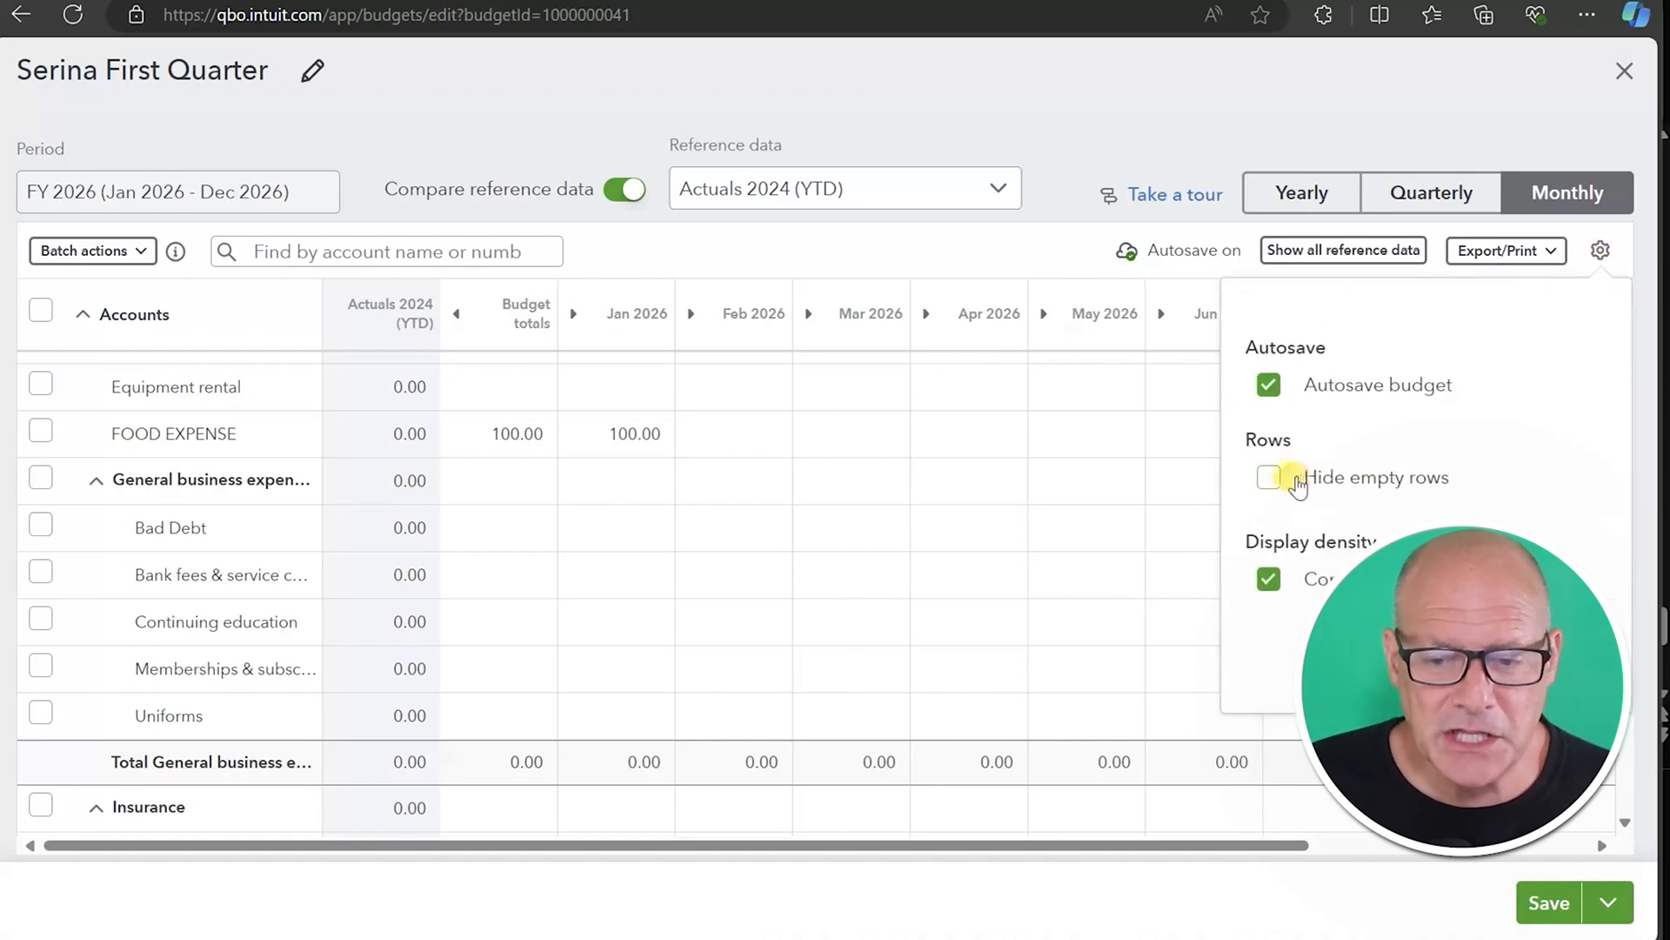
click(1270, 478)
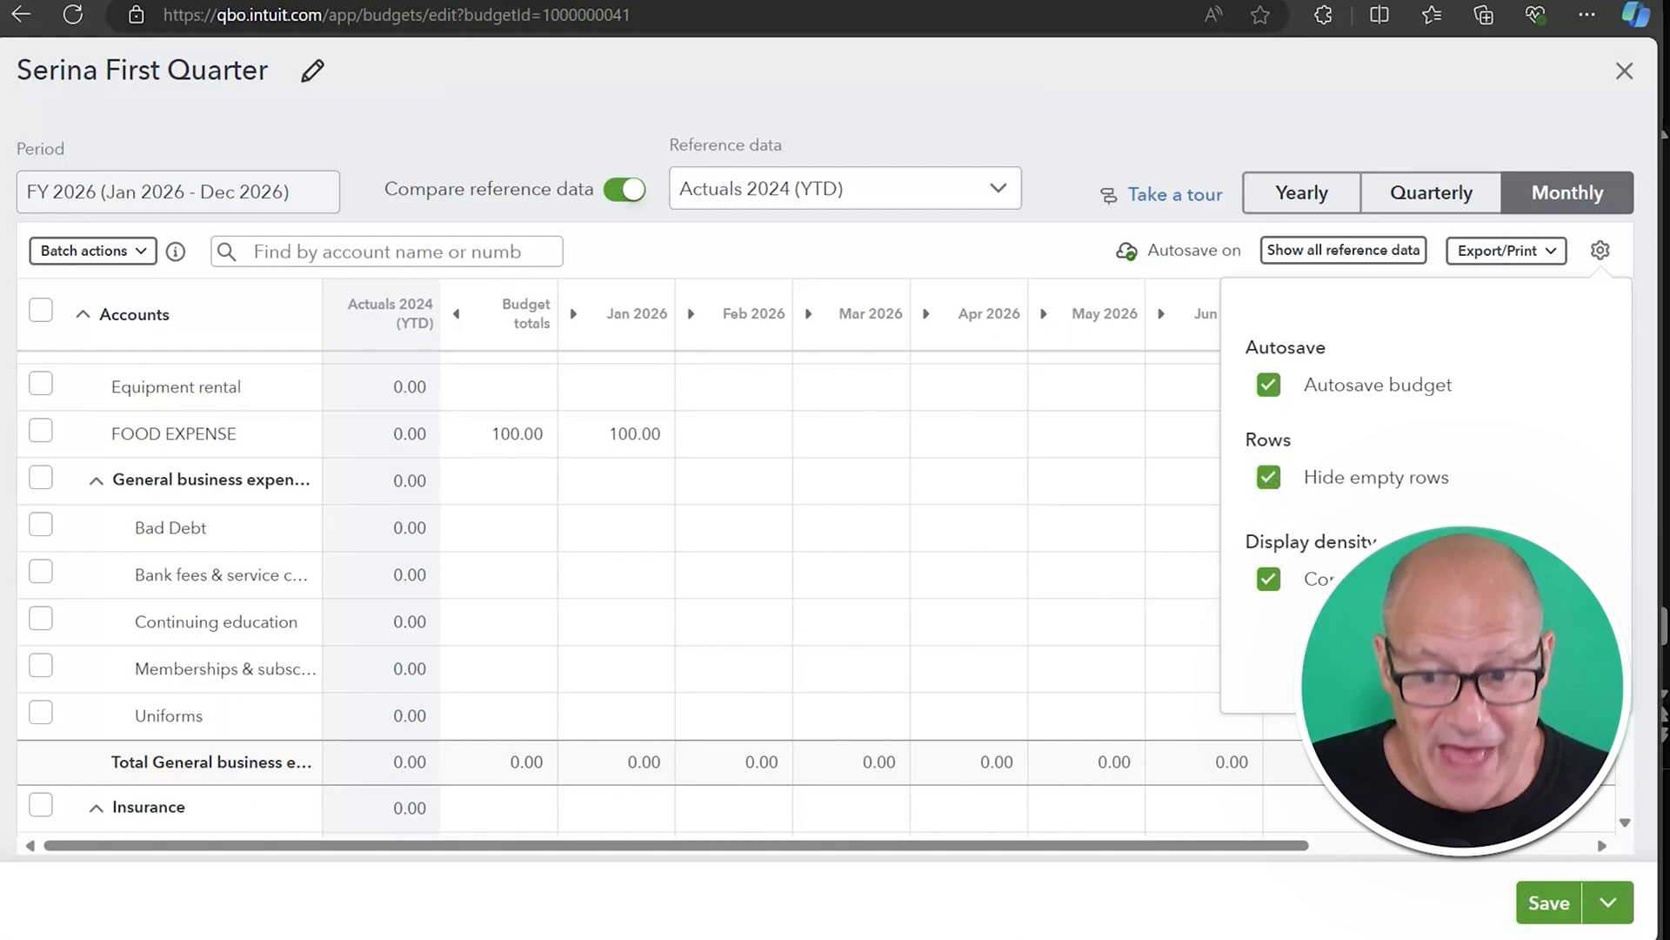
click(1216, 543)
scroll(1216, 544, up, 3)
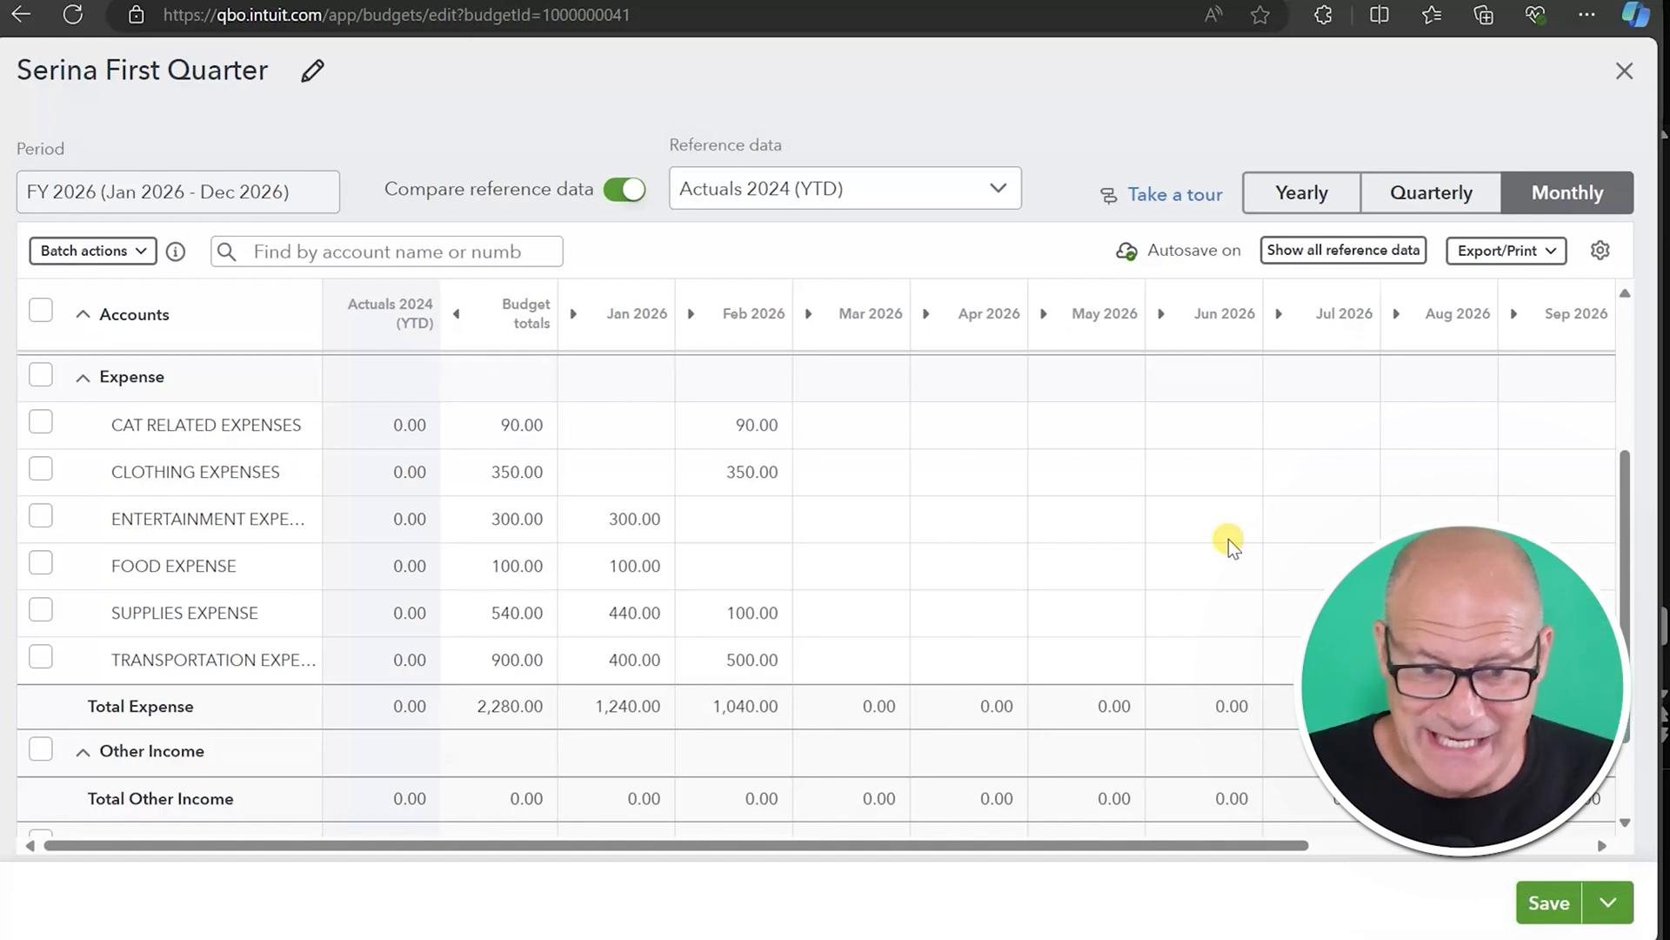
scroll(1120, 628, up, 1)
scroll(1131, 643, down, 1)
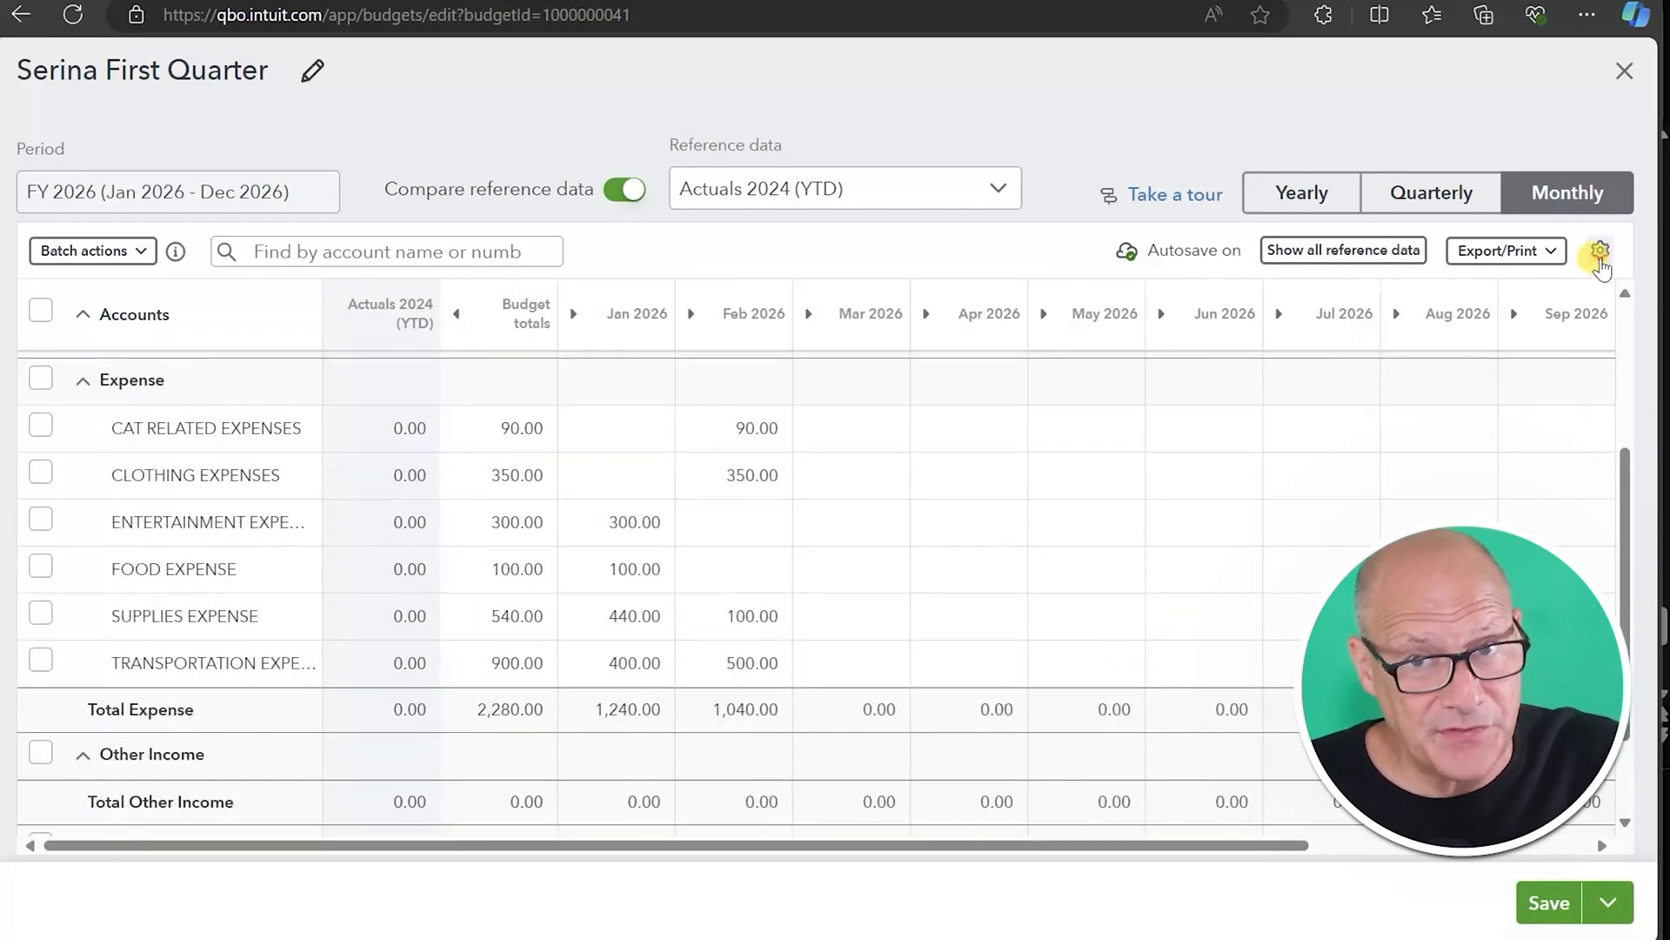
- Show the empty rows again and look through the budget's cost of goods sold and expense accounts
click(1599, 258)
click(1269, 480)
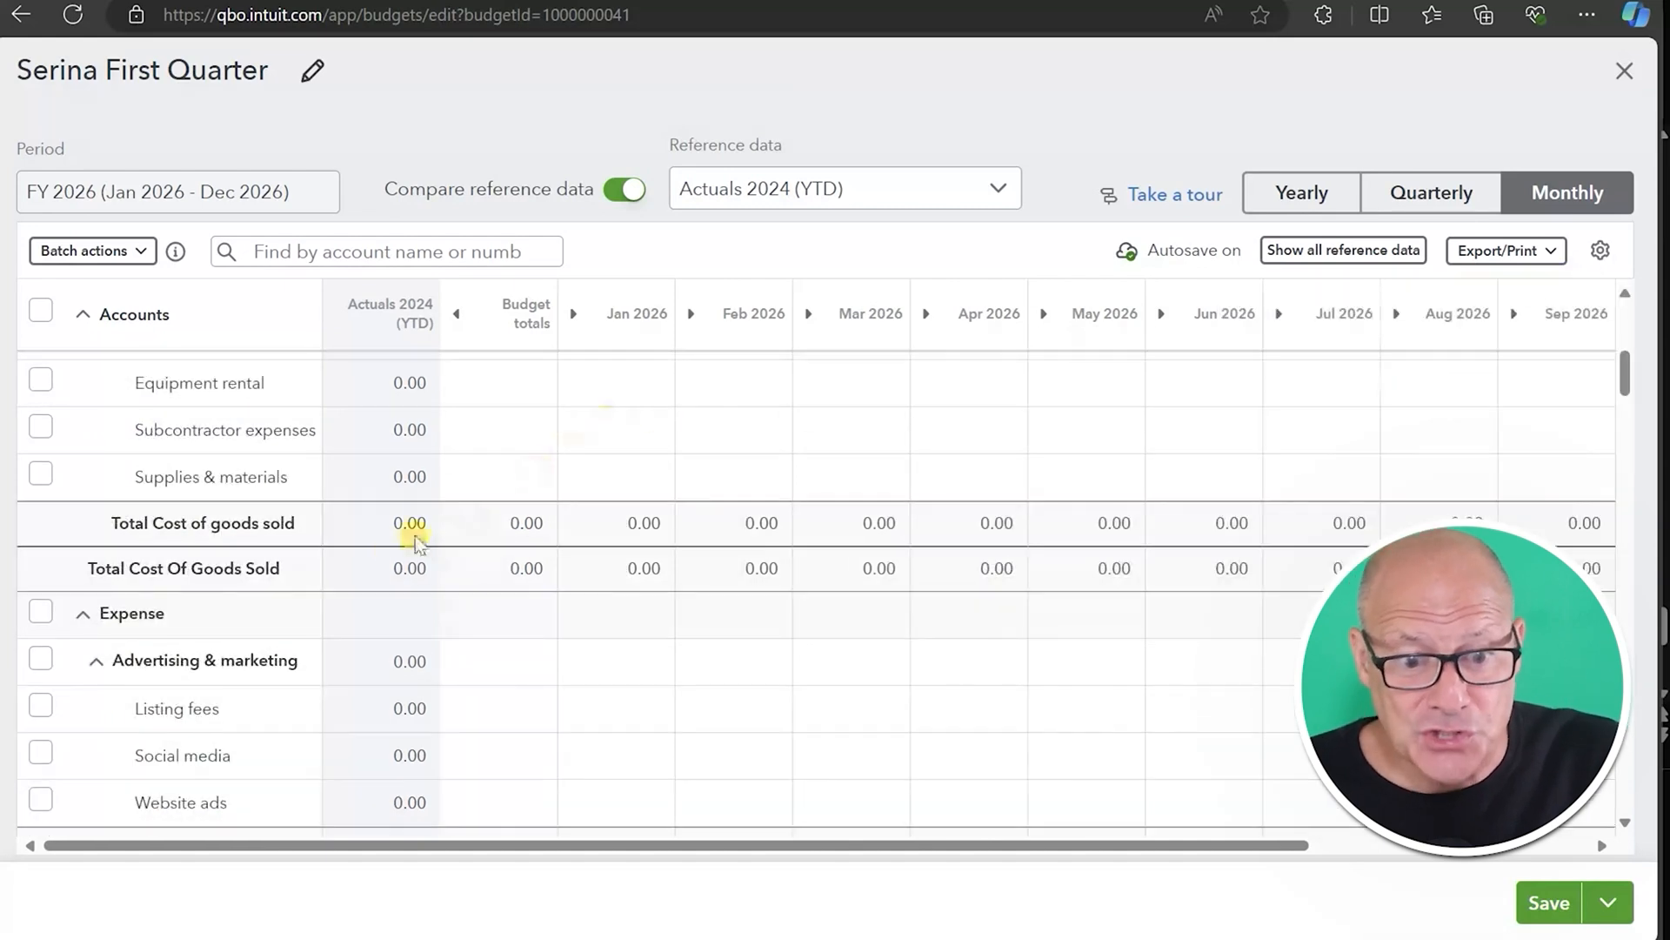
scroll(452, 693, down, 4)
scroll(462, 730, down, 1)
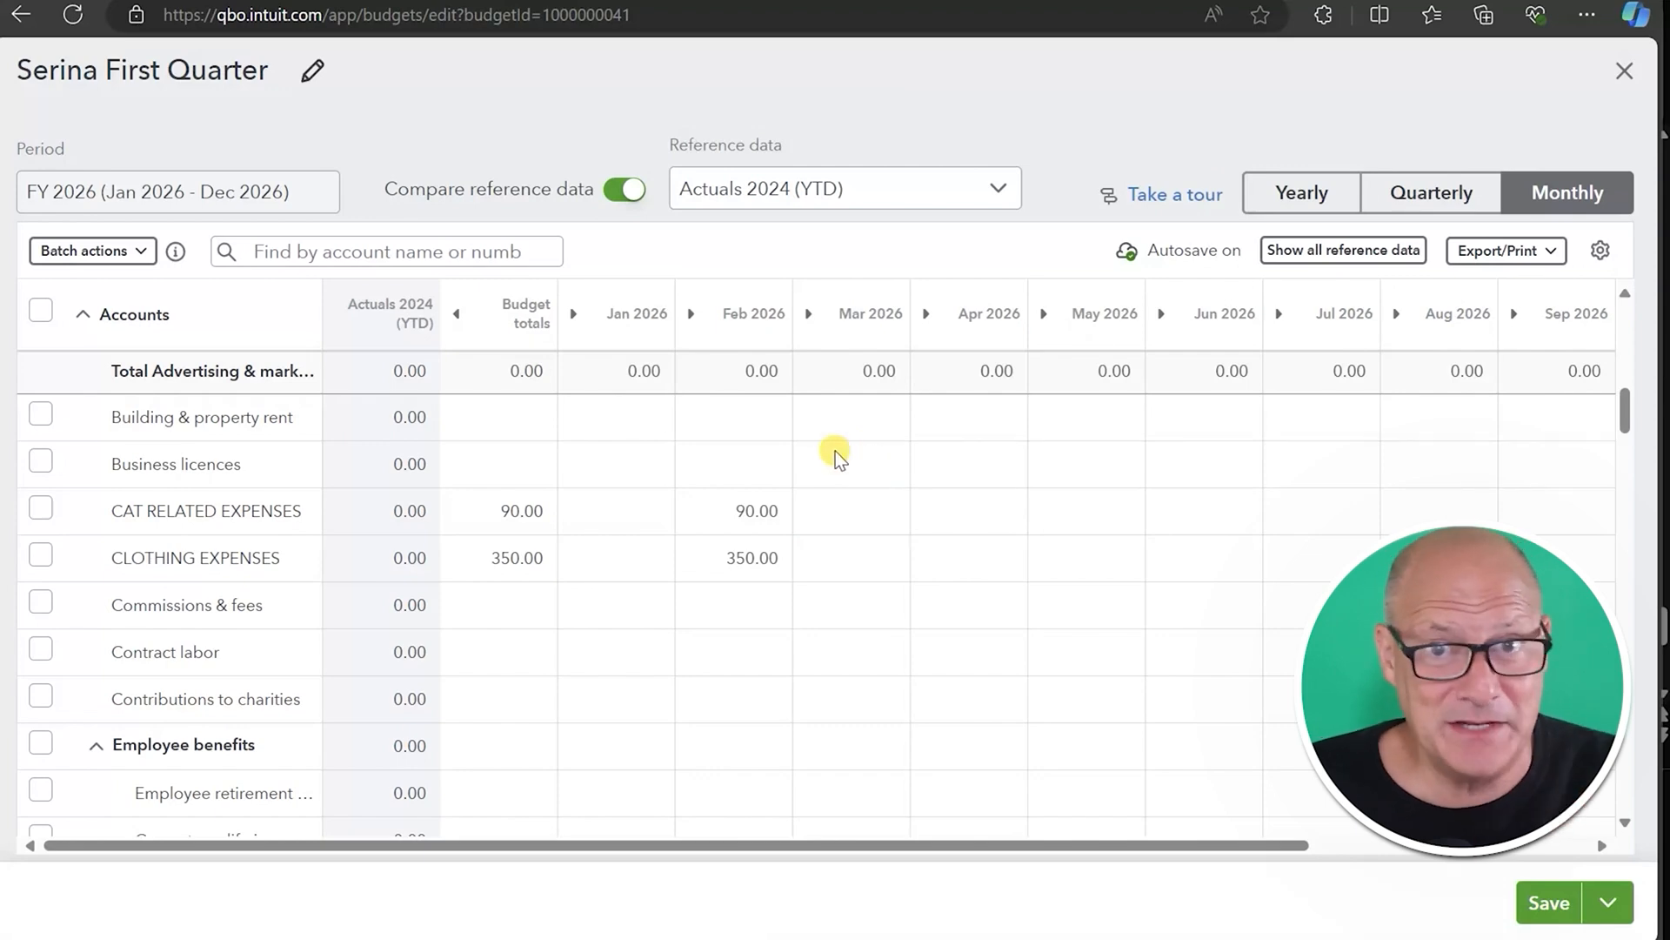
scroll(834, 431, up, 5)
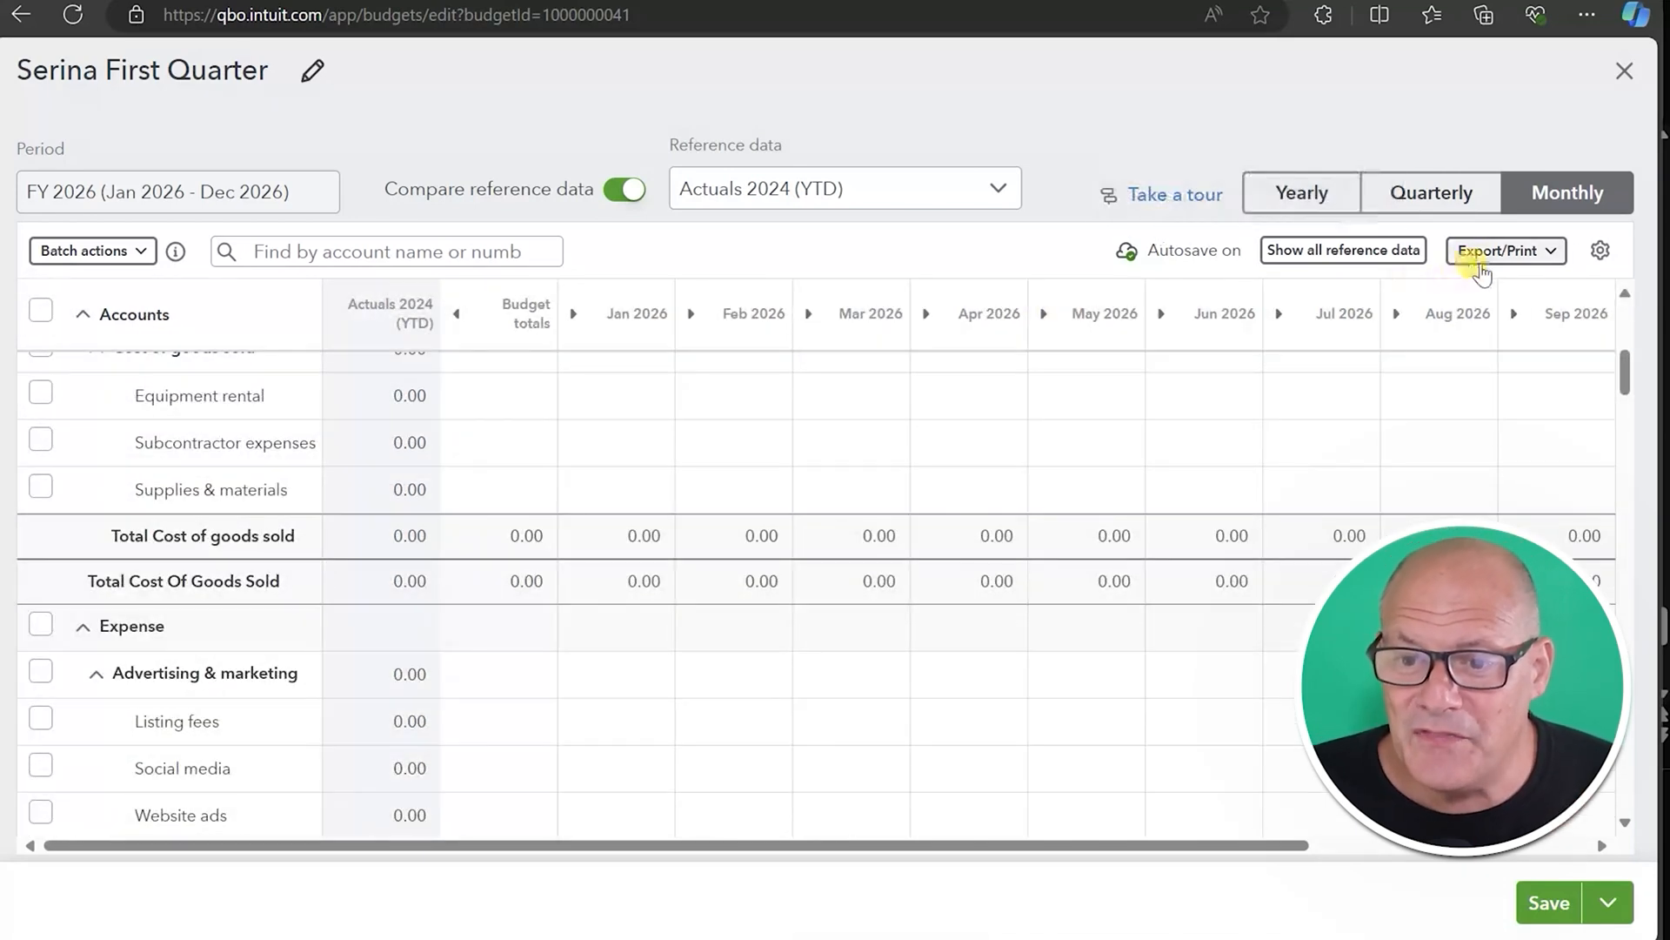
- Turn hiding of empty rows back on, and save and close the First Quarter budget
click(1601, 253)
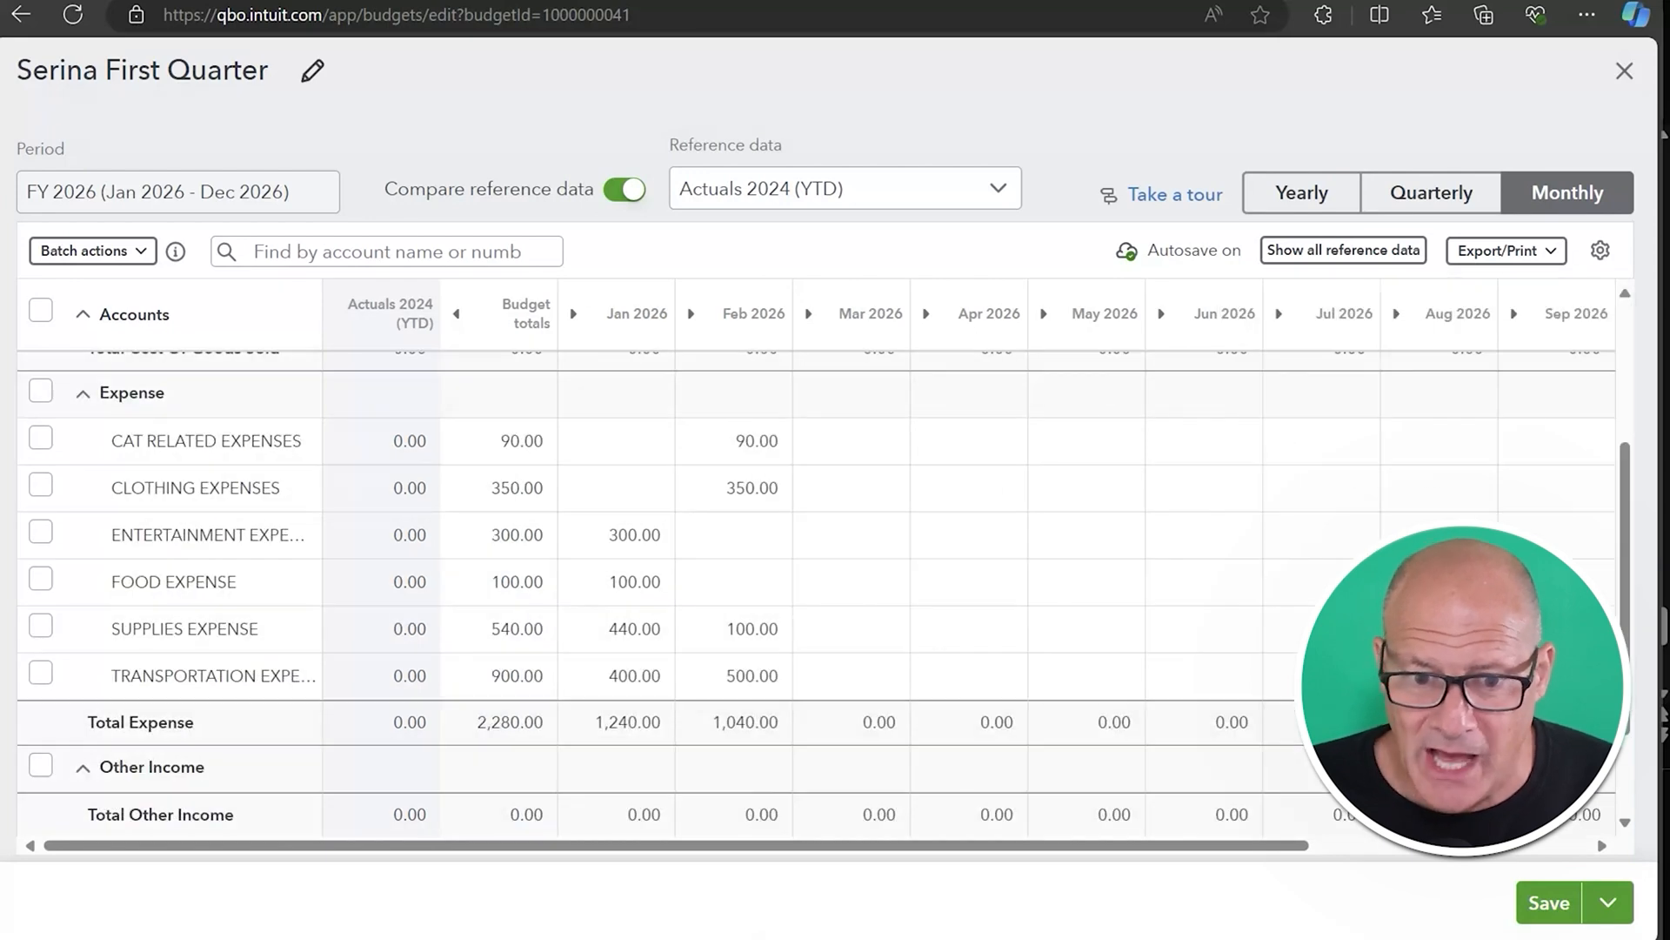
scroll(1066, 566, up, 3)
scroll(1059, 567, down, 1)
scroll(1060, 566, down, 1)
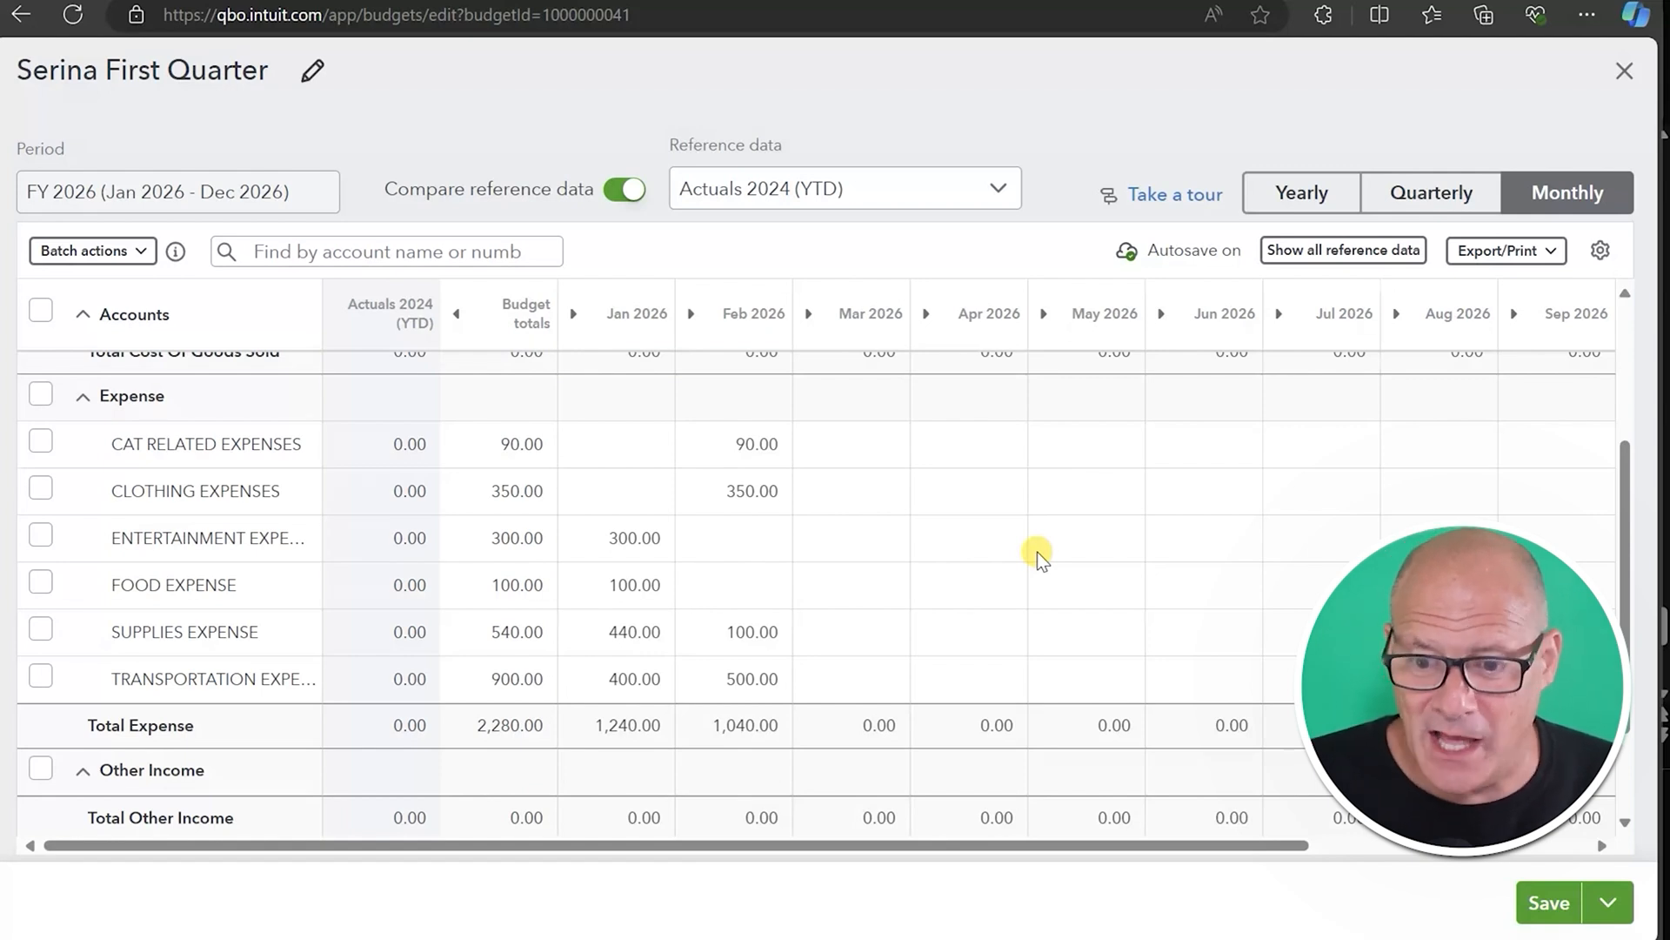
click(1547, 904)
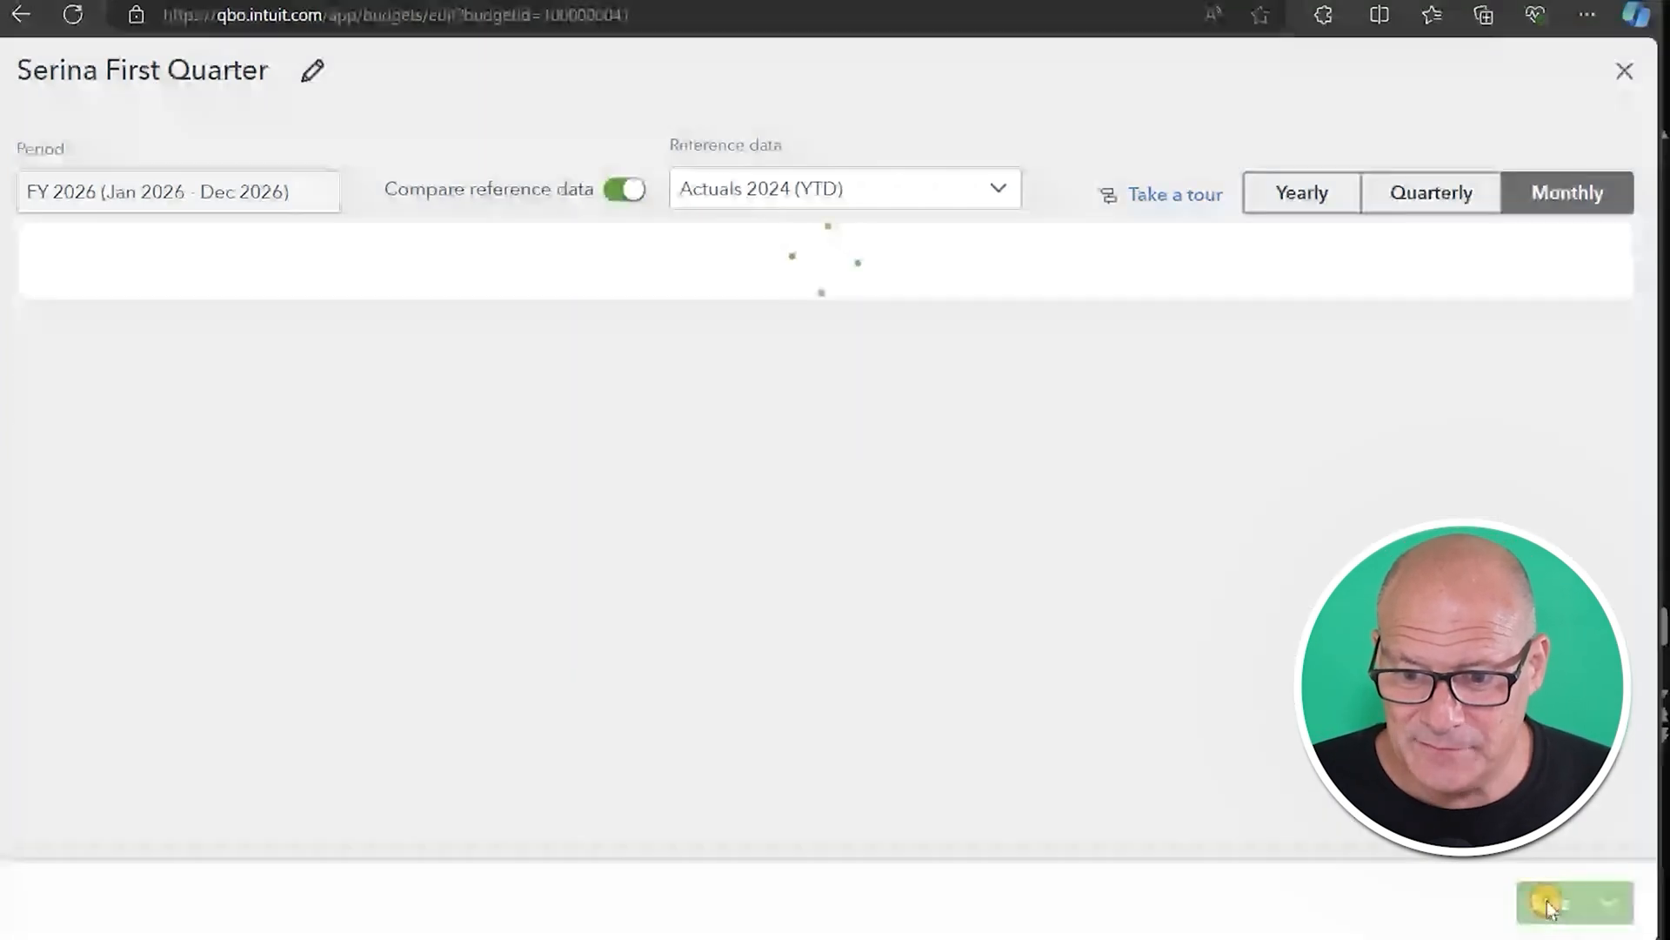
click(1623, 74)
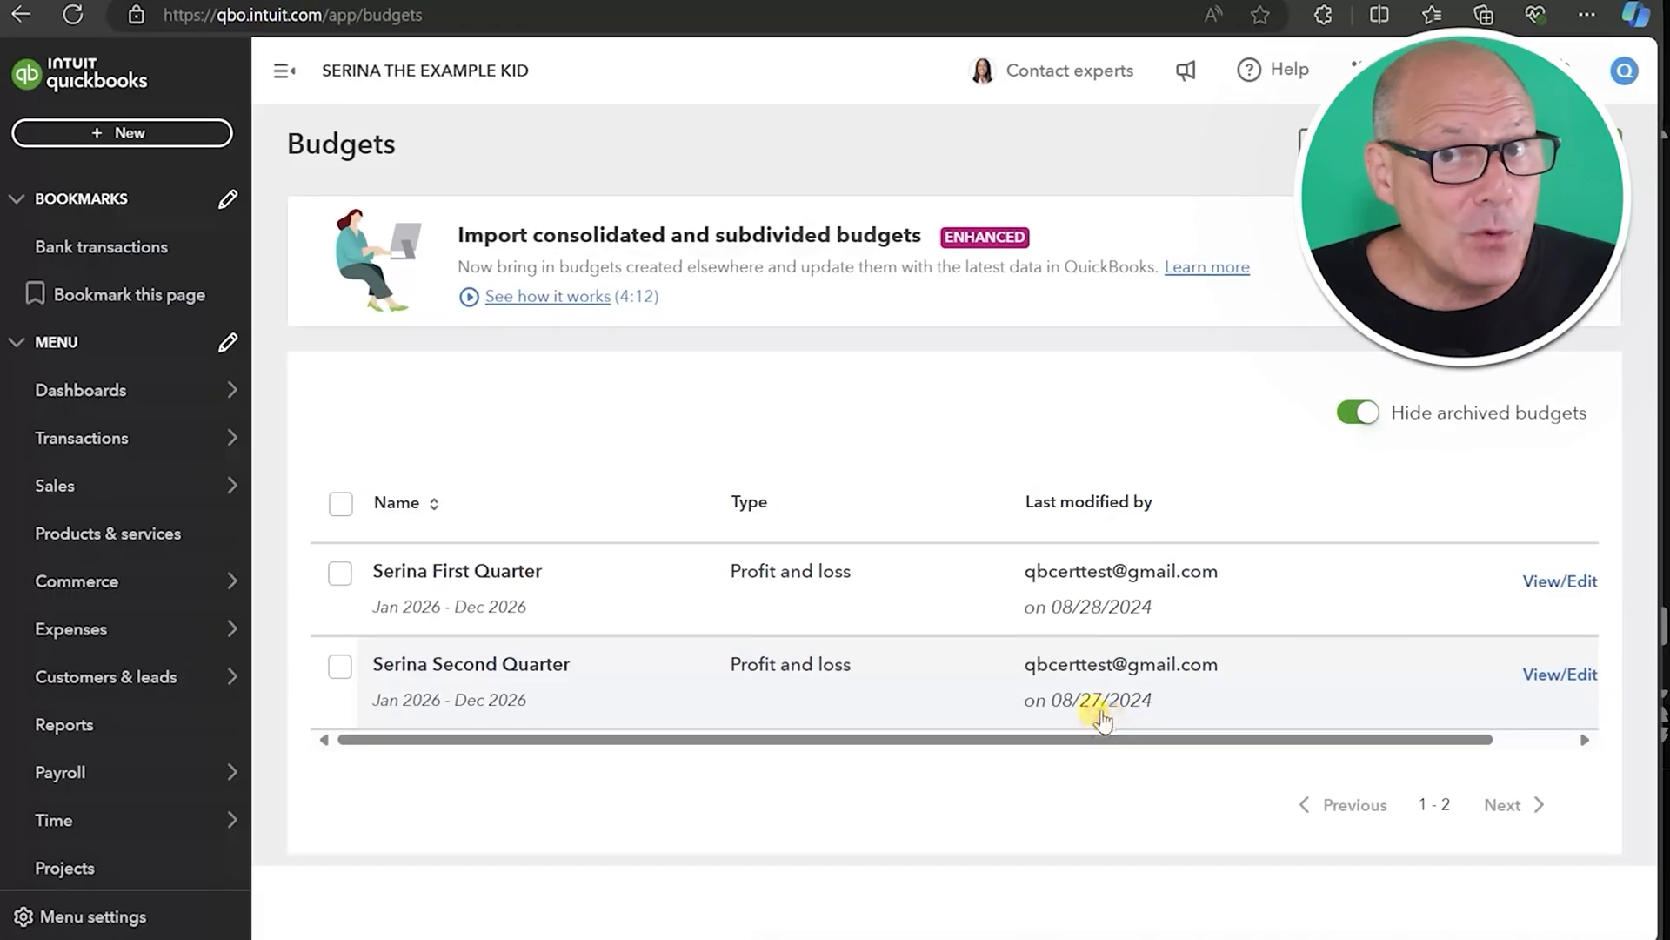
- Run the Budget vs. Actuals report for the First Quarter budget from the budget list
drag(1086, 748, 1290, 770)
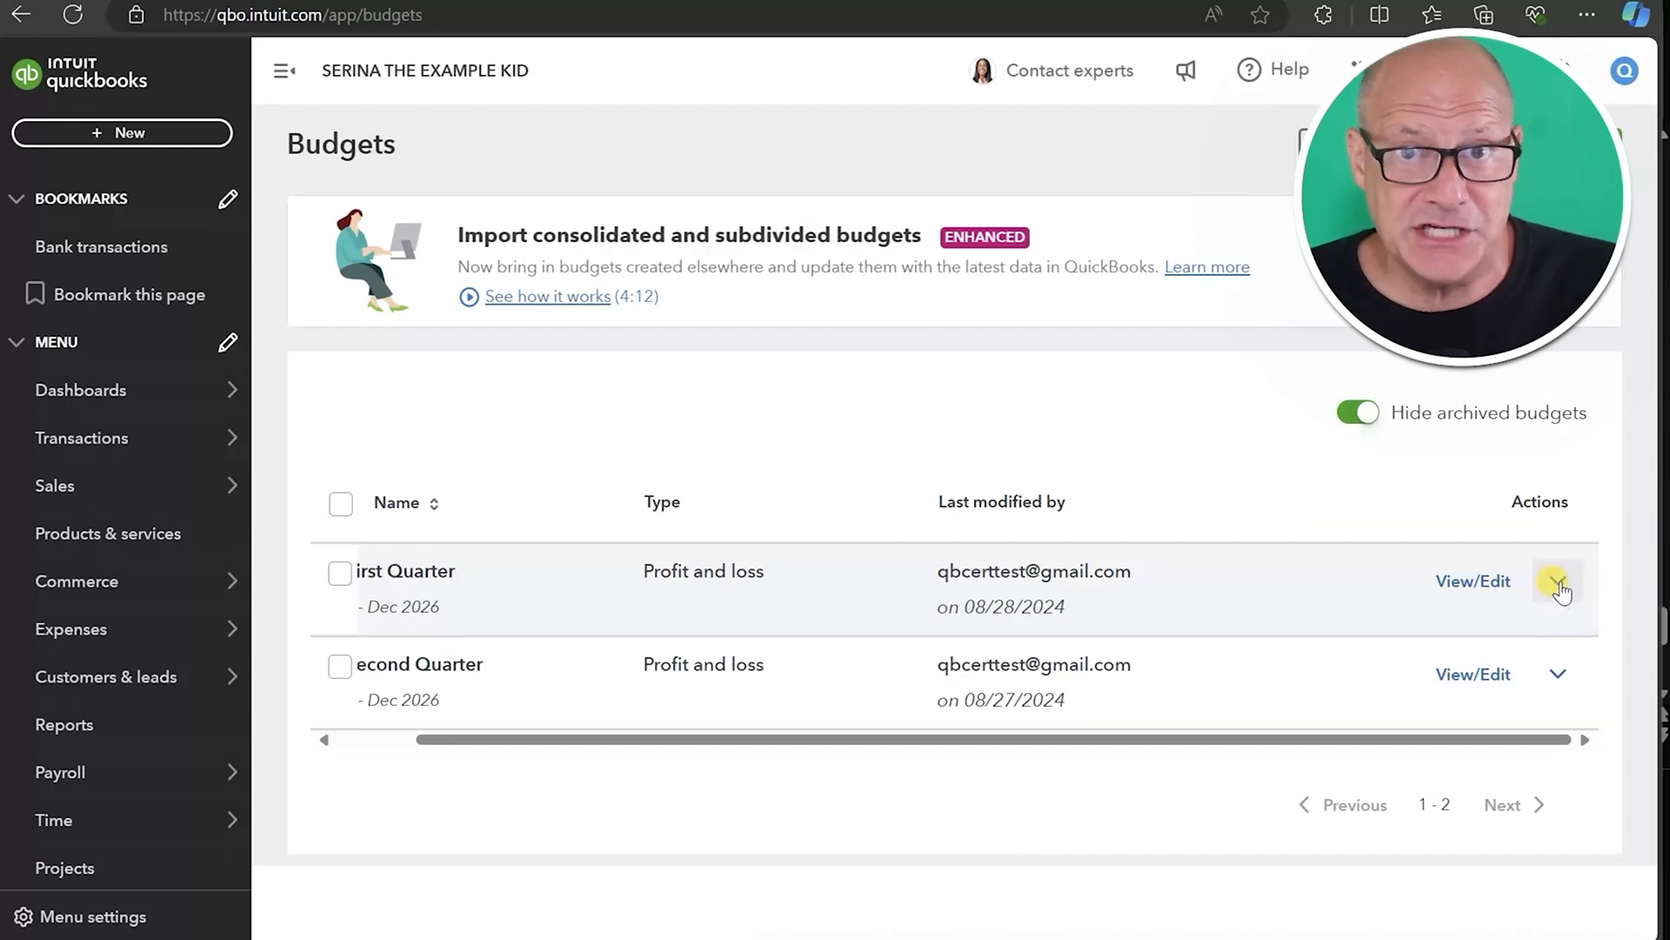
click(1557, 583)
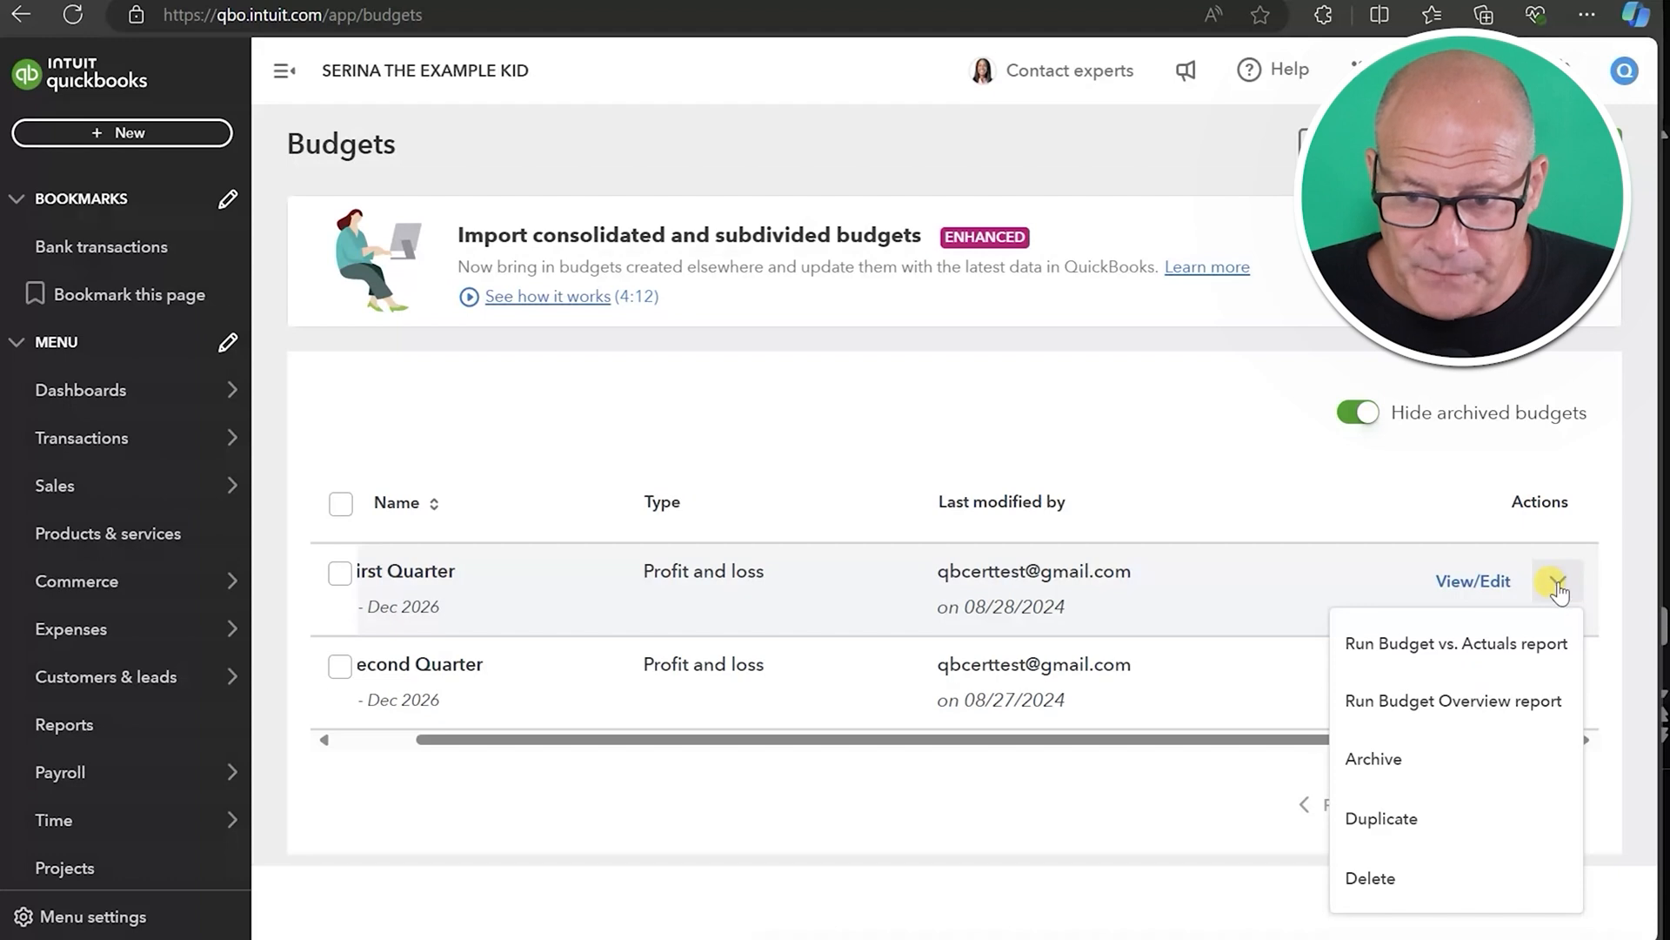
click(1520, 651)
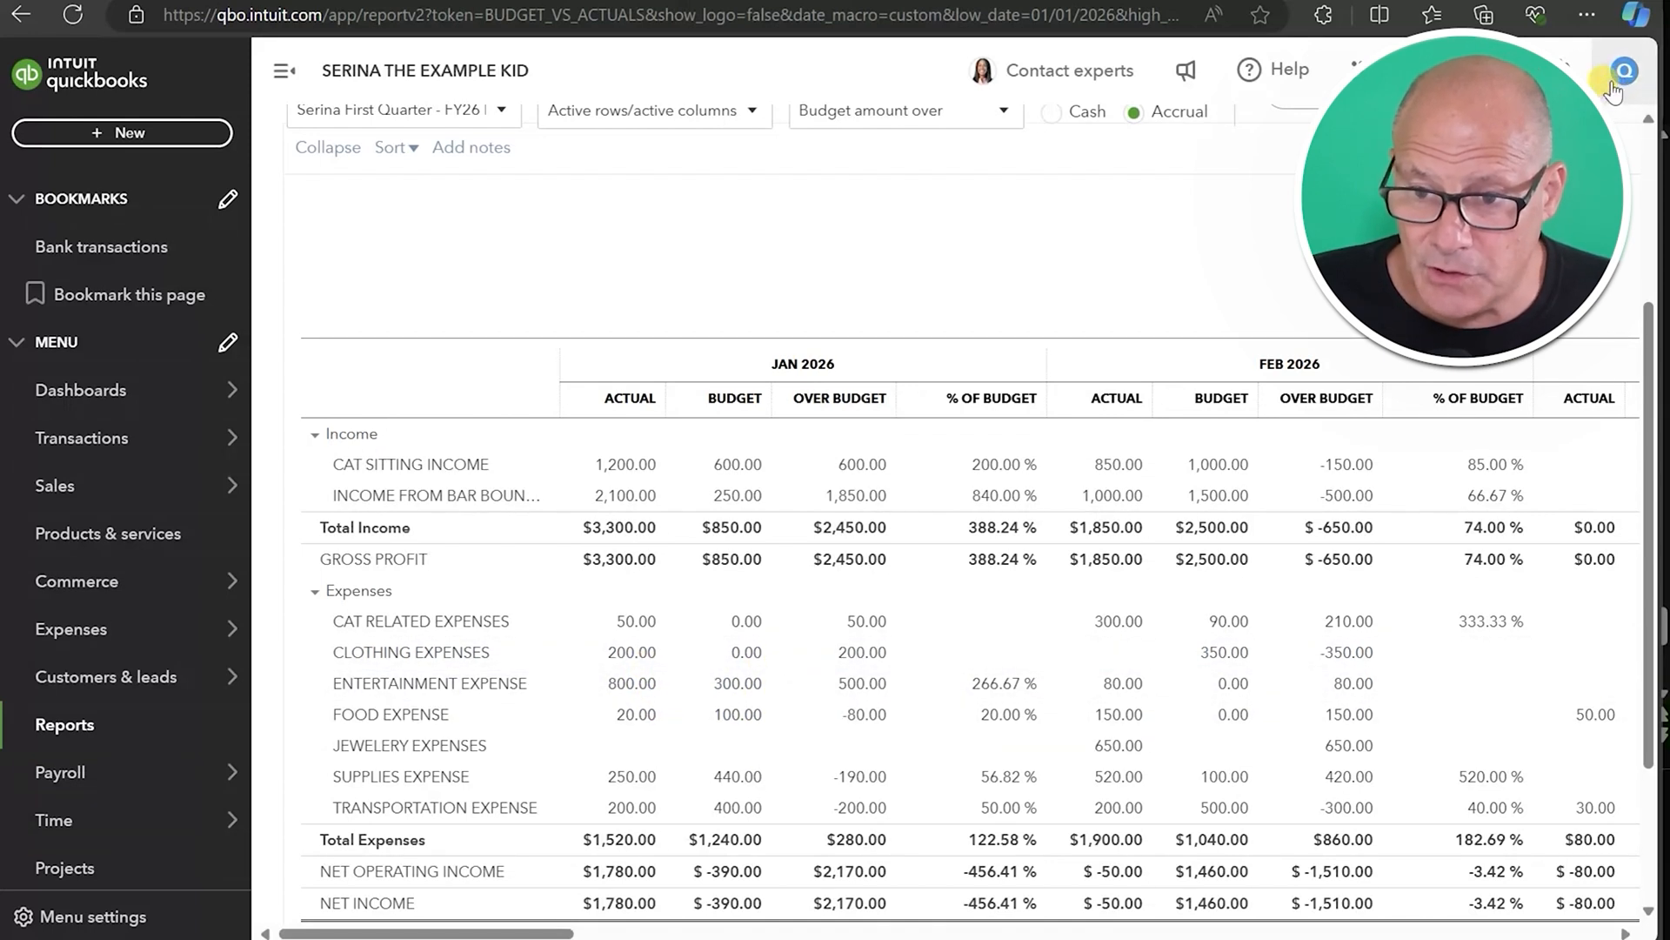
- Enlarge the page and compare actual and budgeted income and expenses for January and February 2026 in the report
click(1588, 13)
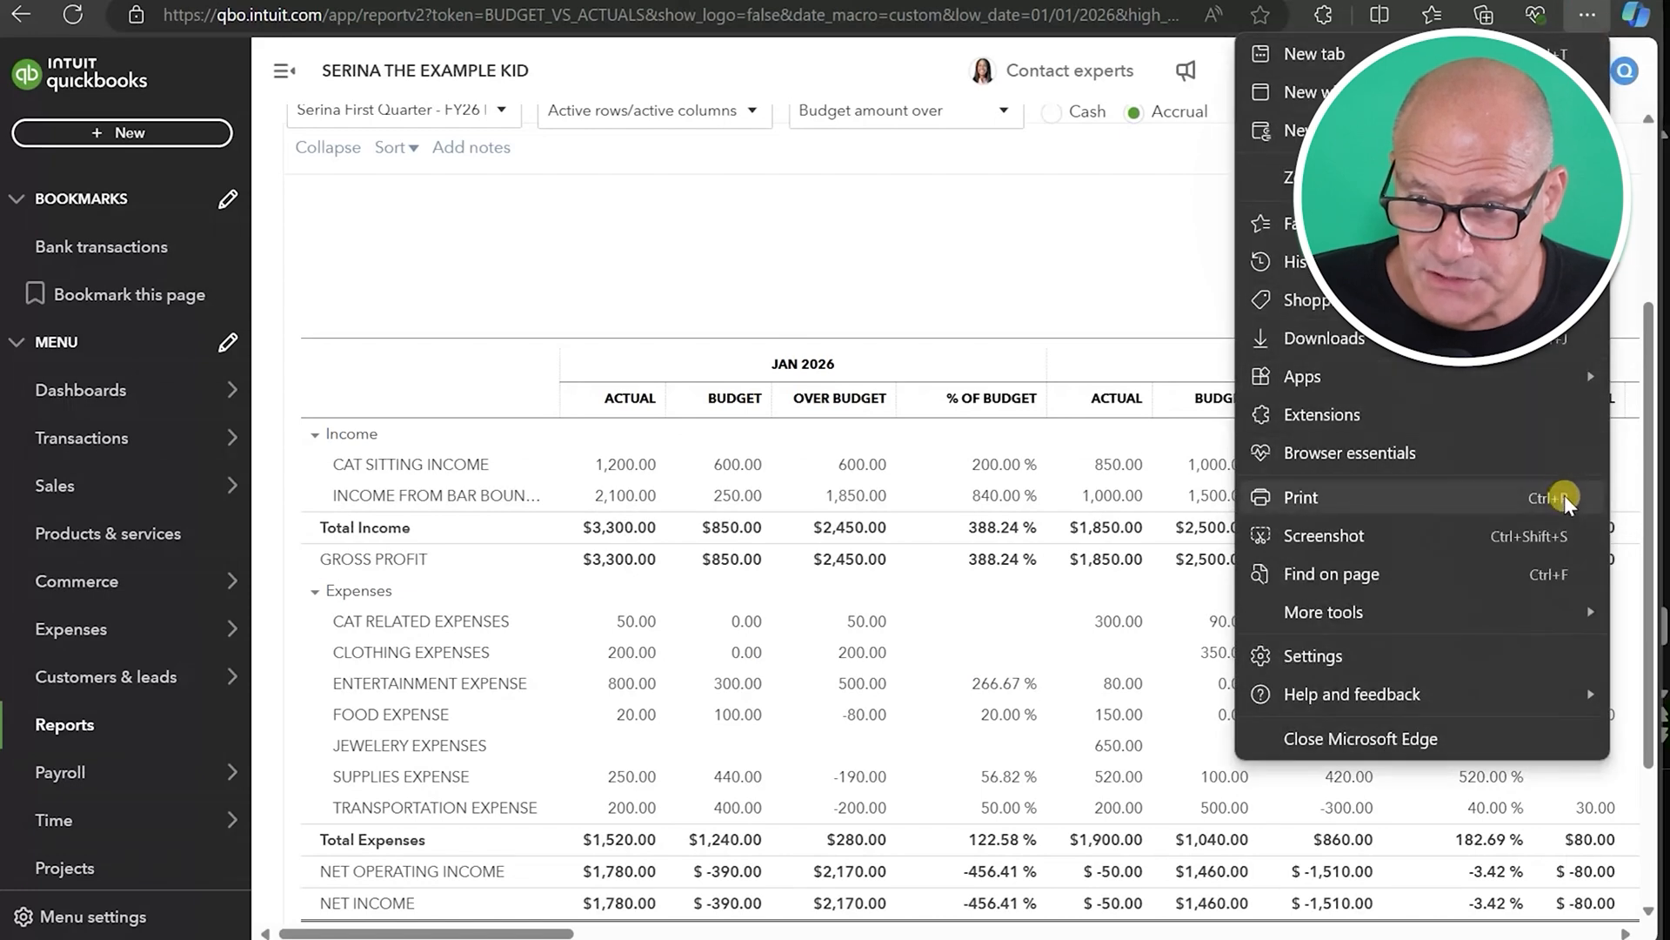
click(1533, 177)
click(1533, 176)
click(1093, 243)
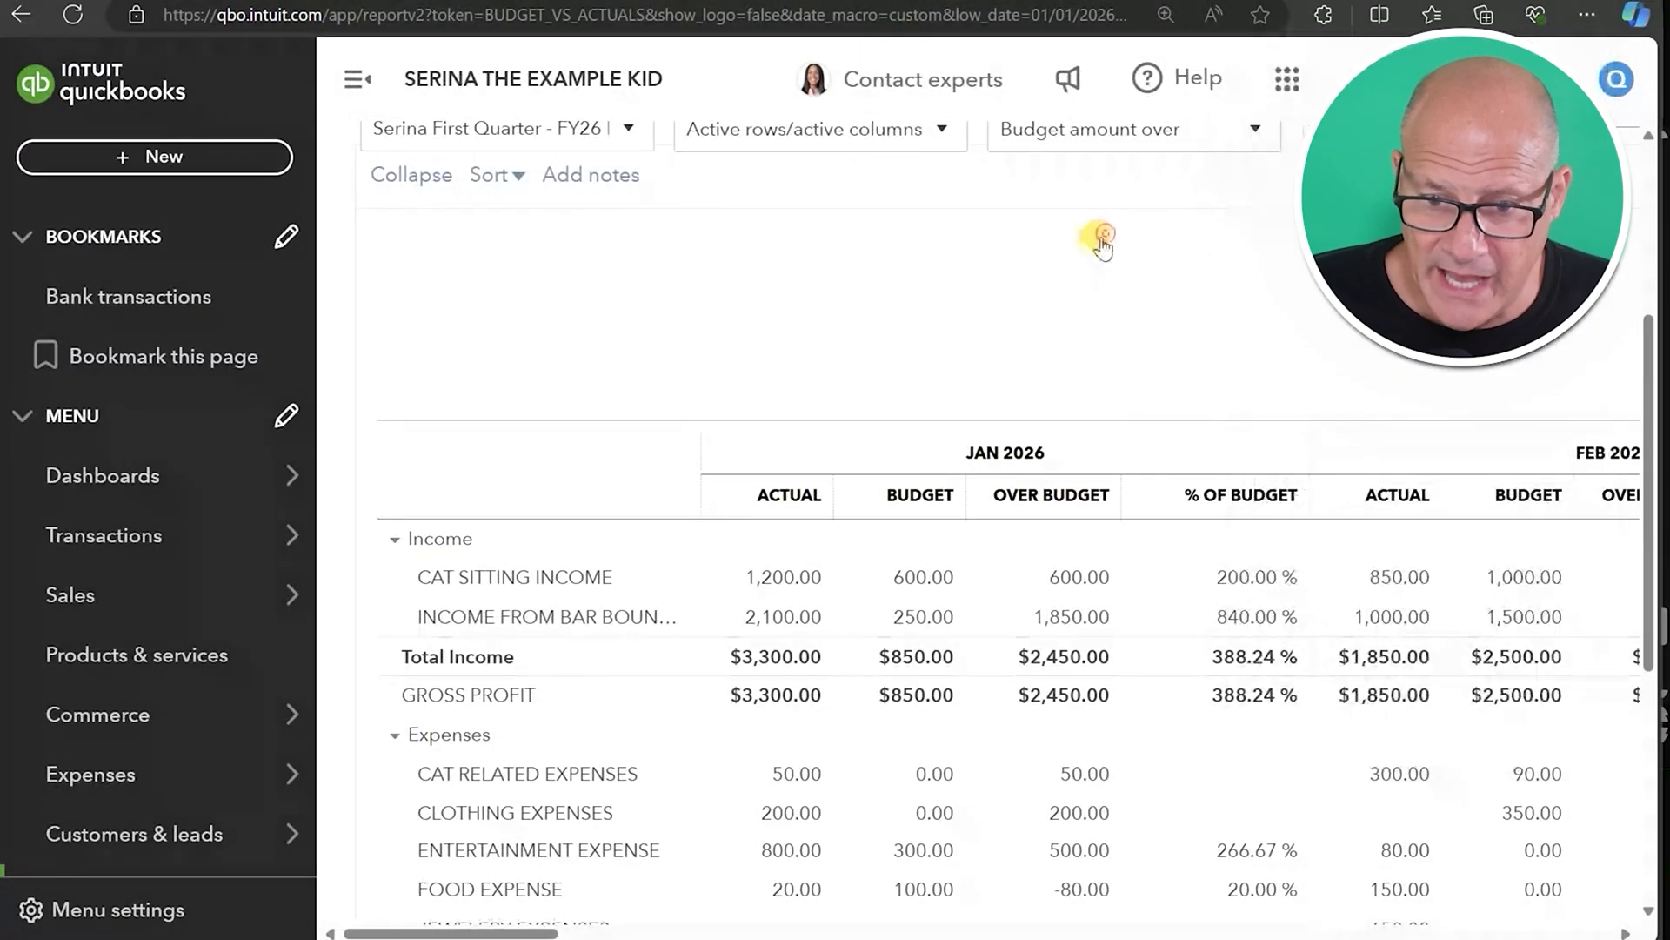
scroll(1093, 252, down, 3)
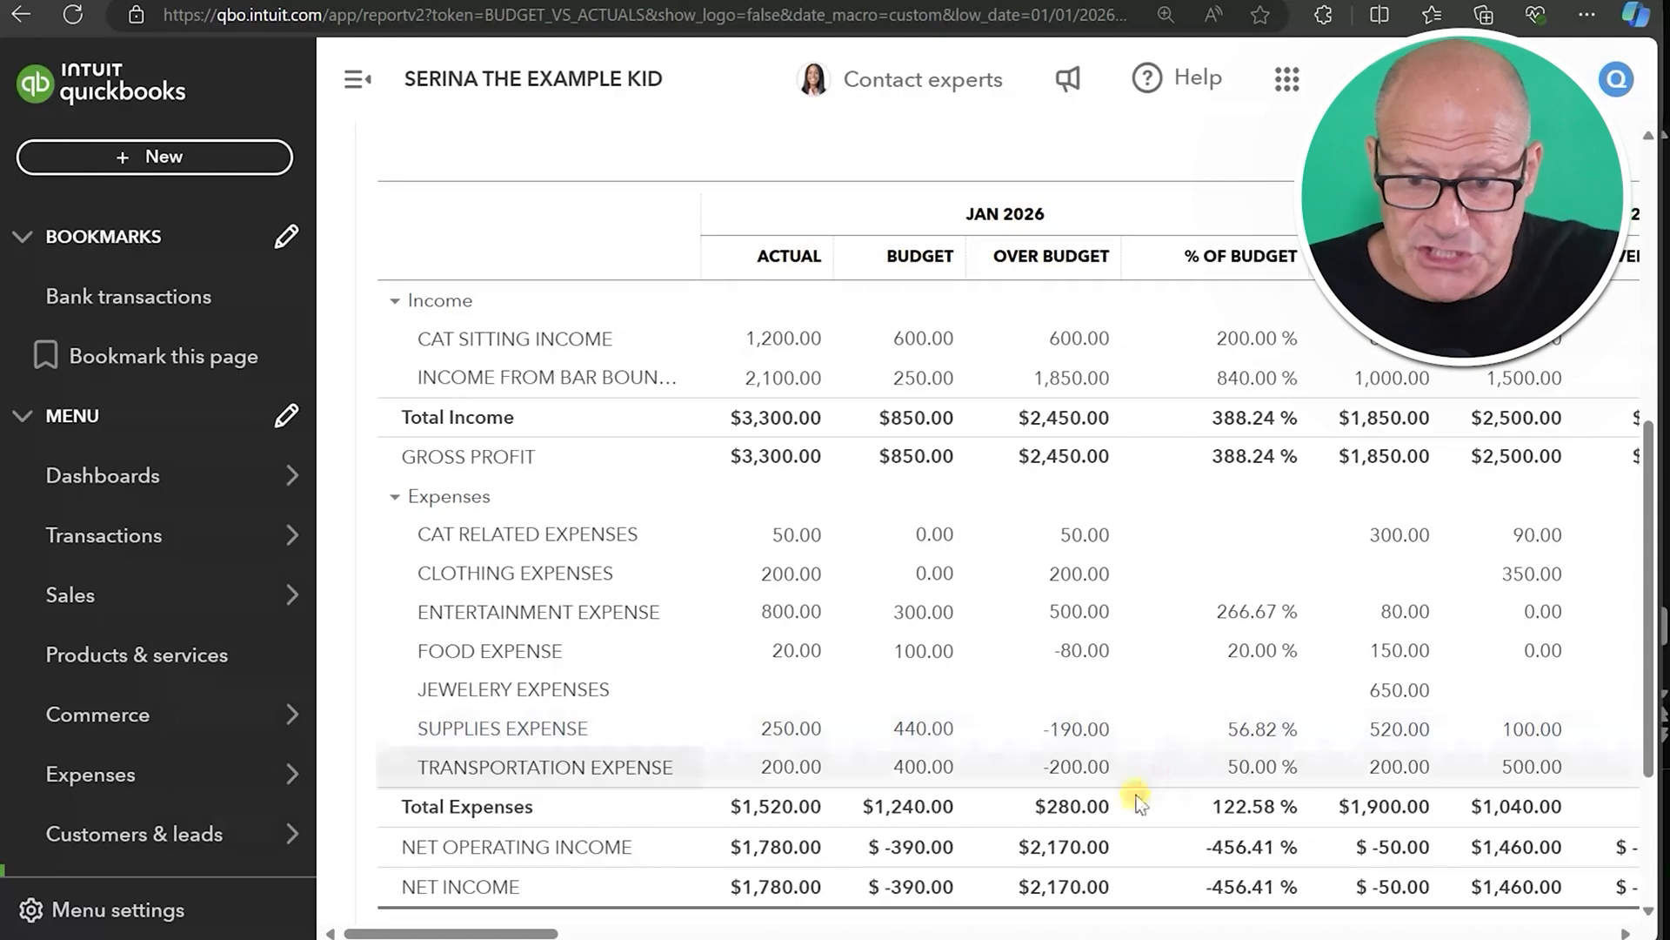
drag(528, 933, 641, 932)
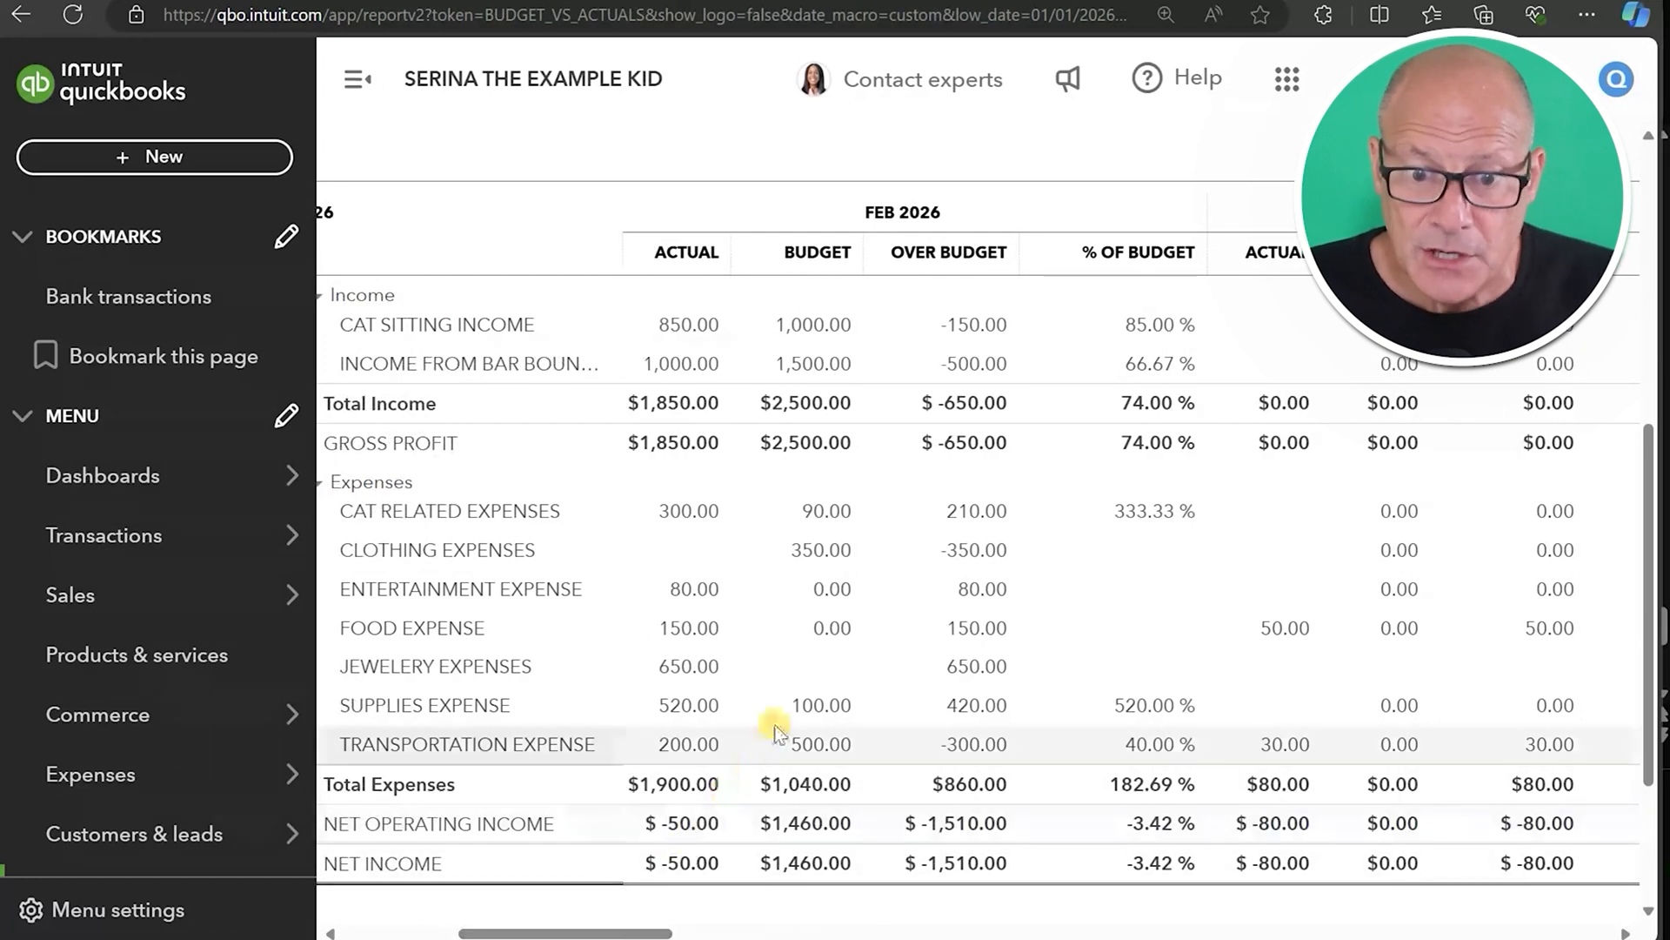